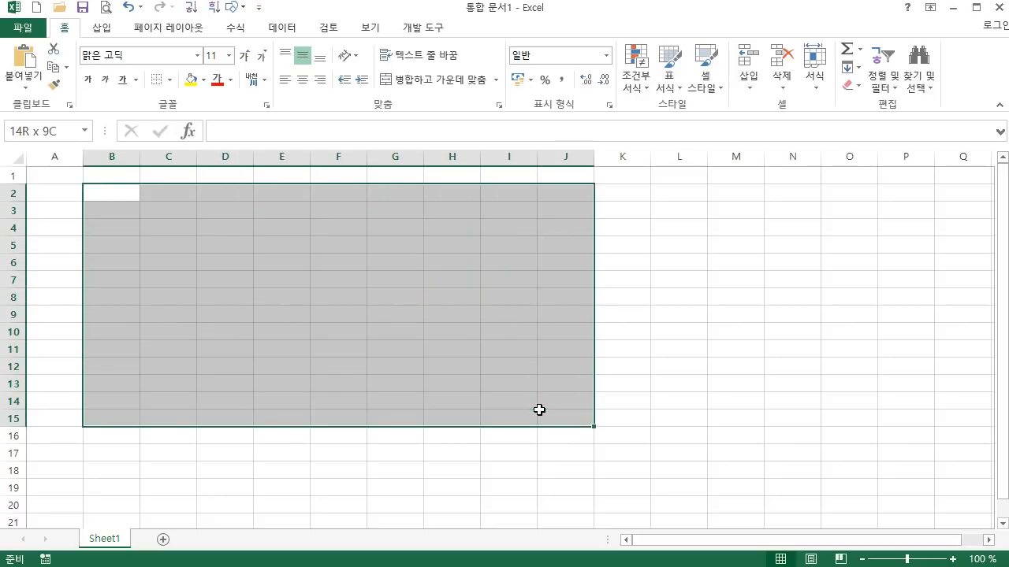
Apply thin solid borders to all cells in the range B2:J14.
left_click(169, 79)
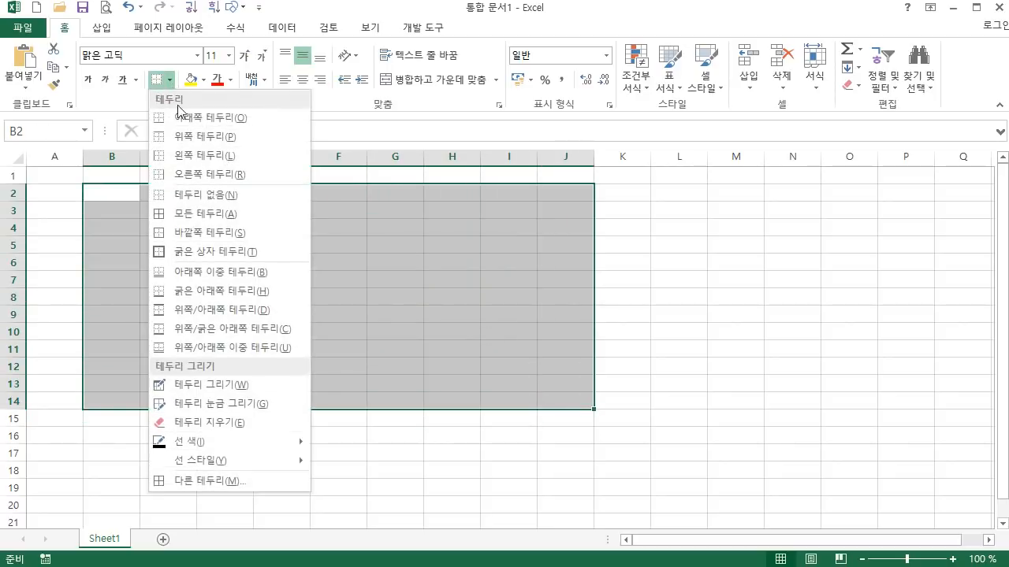
left_click(206, 219)
left_click(585, 342)
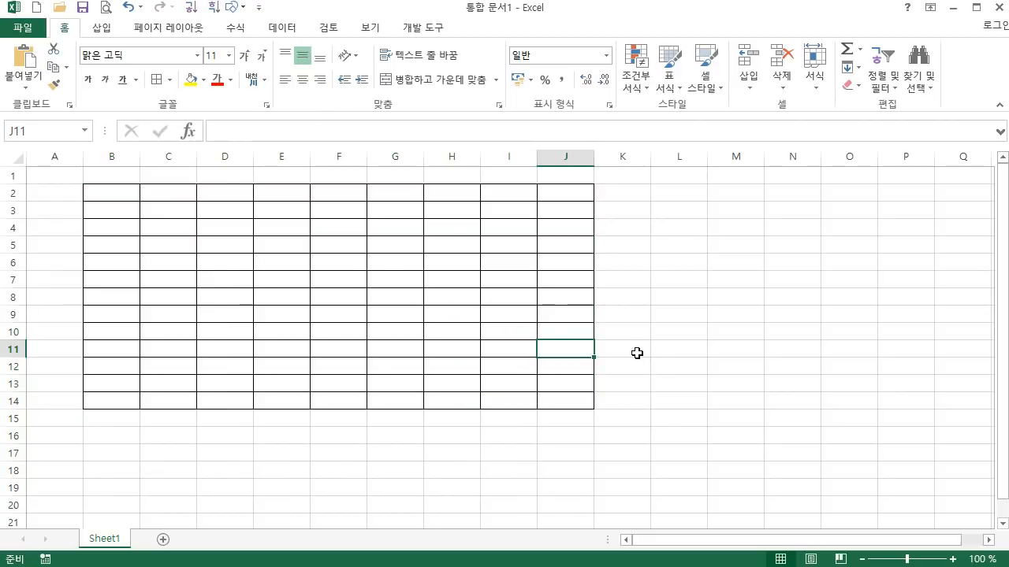
left_click(637, 355)
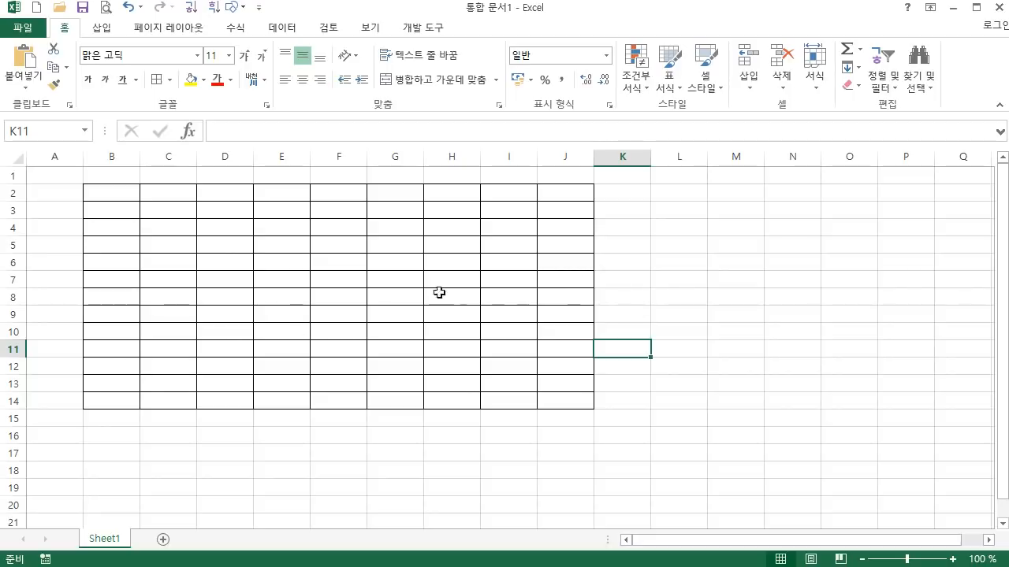
left_click_drag(106, 191, 572, 394)
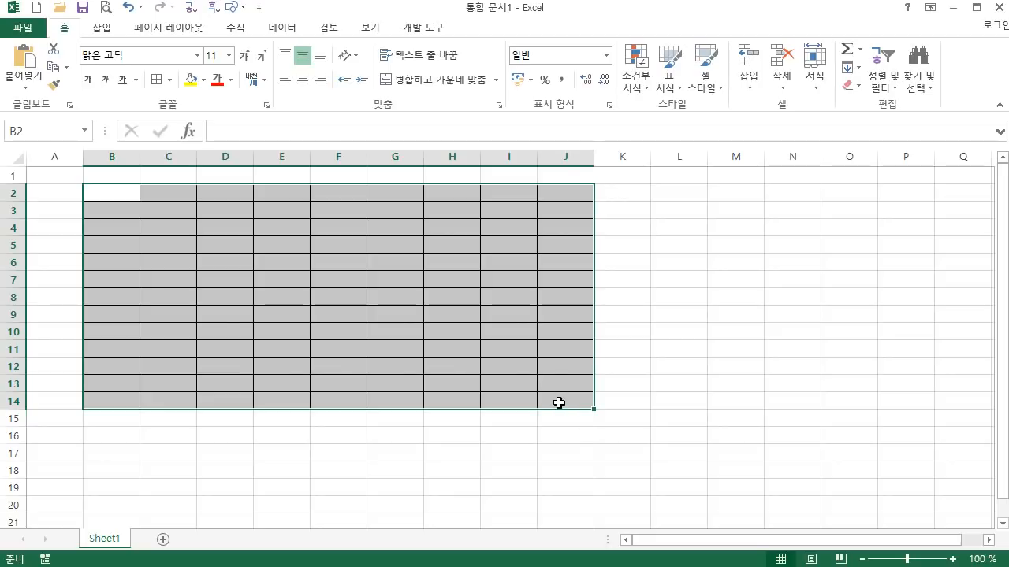
left_click_drag(656, 323, 622, 331)
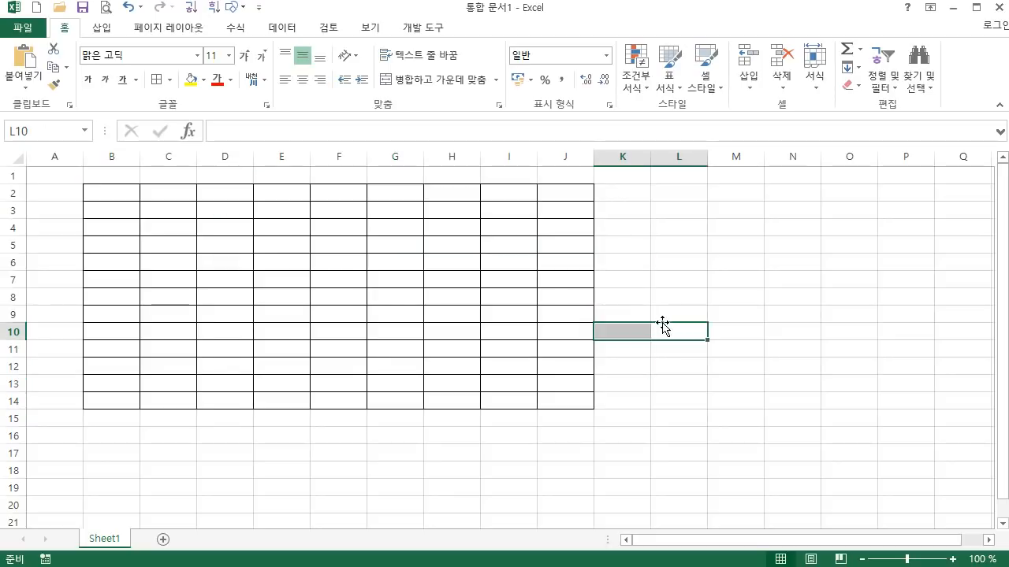
left_click(642, 283)
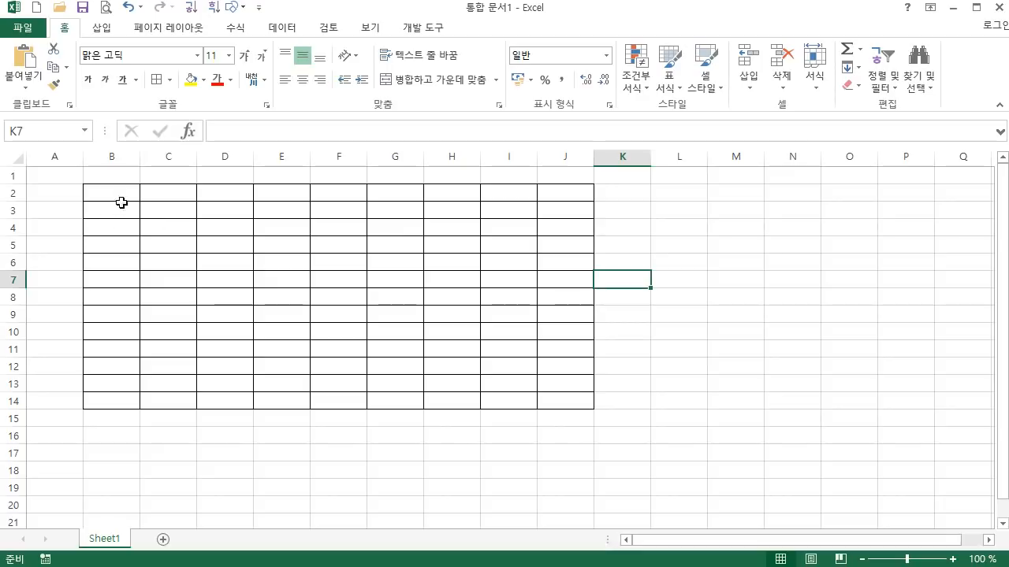
left_click_drag(121, 196, 561, 400)
left_click(707, 348)
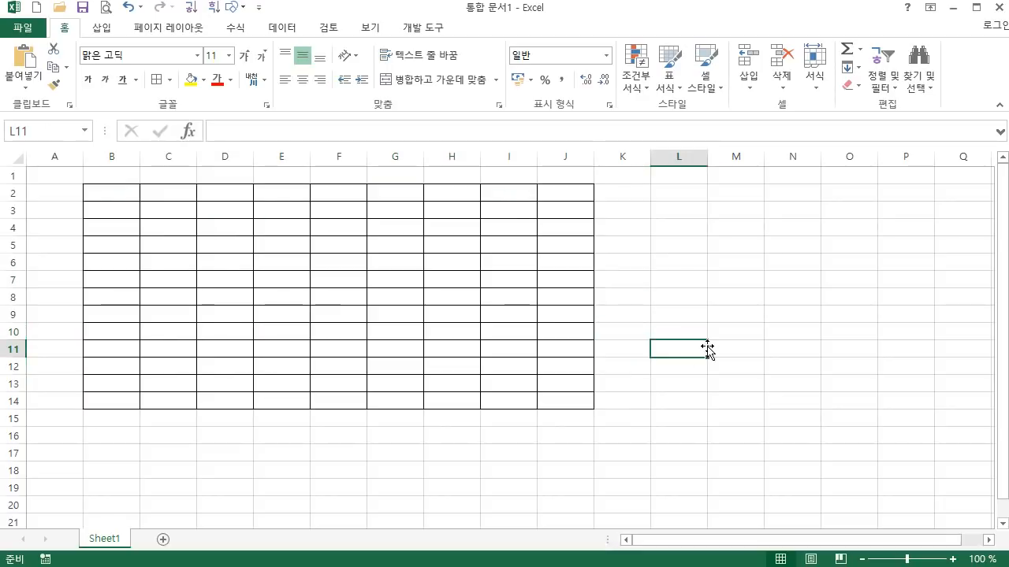
left_click_drag(117, 194, 557, 404)
left_click(659, 337)
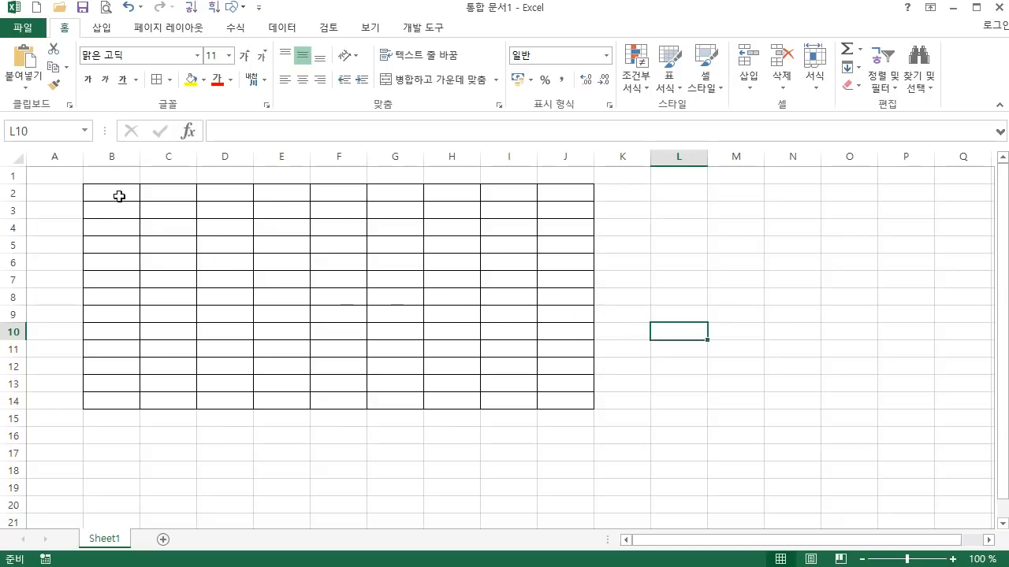
Format the range B2:J14 with the finest dotted line style on both its outline and inside borders.
left_click_drag(119, 193, 560, 400)
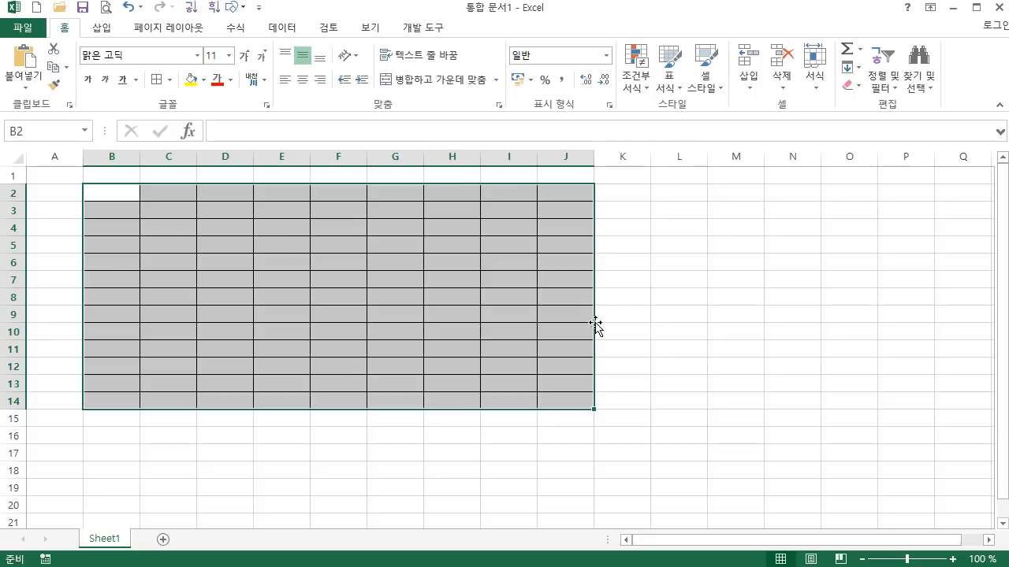
left_click(169, 80)
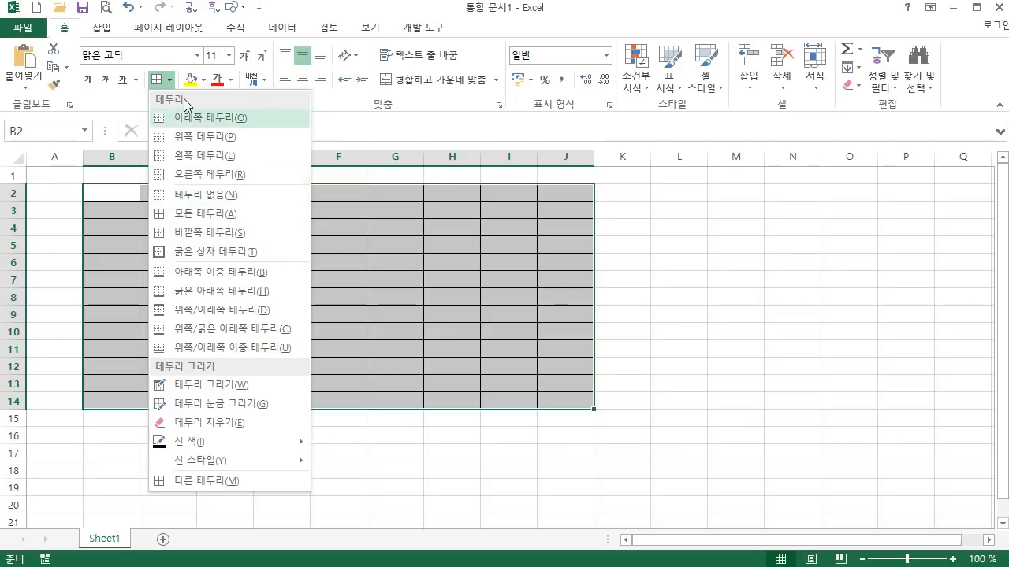
left_click(431, 223)
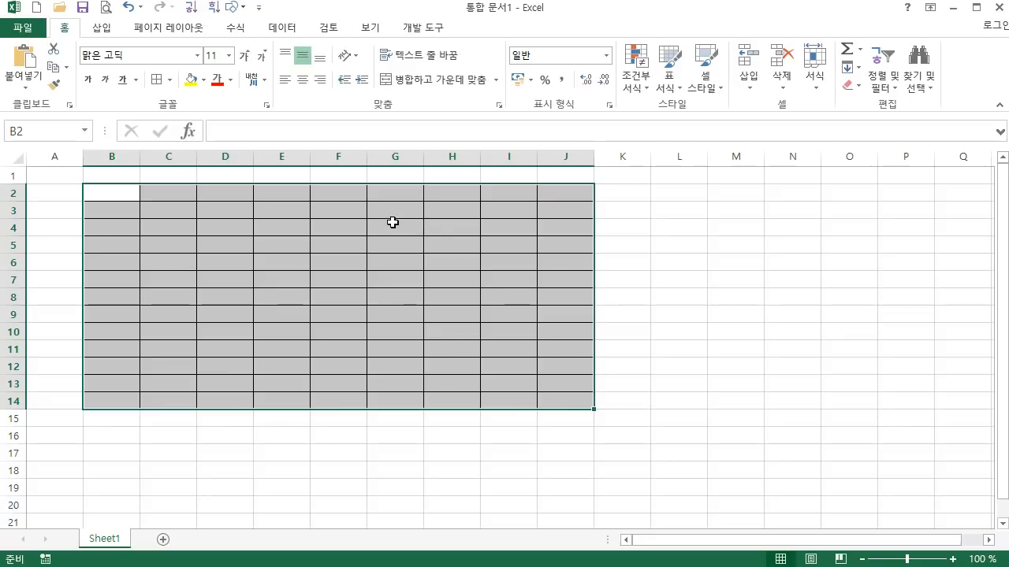
right_click(287, 231)
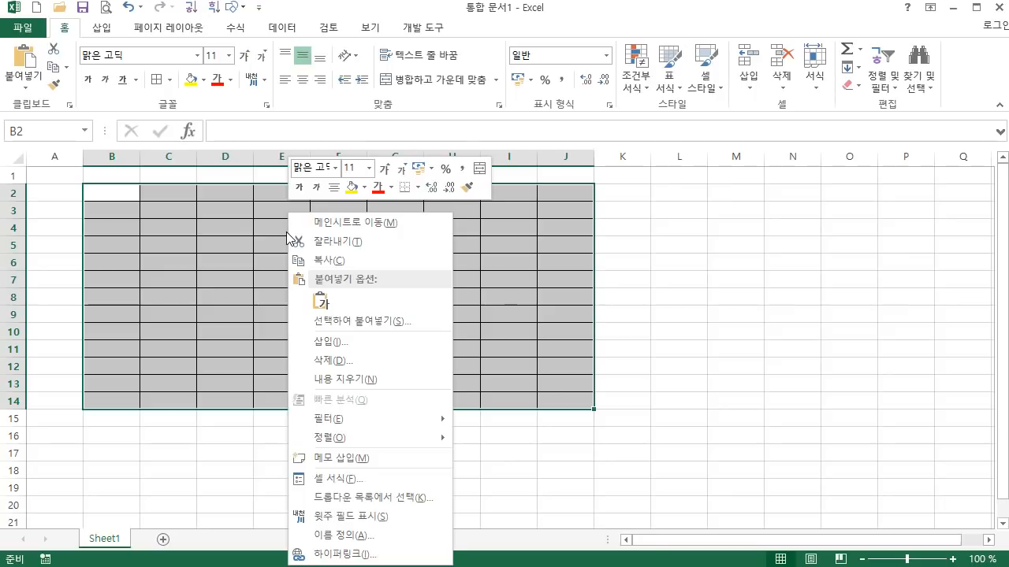
left_click(352, 480)
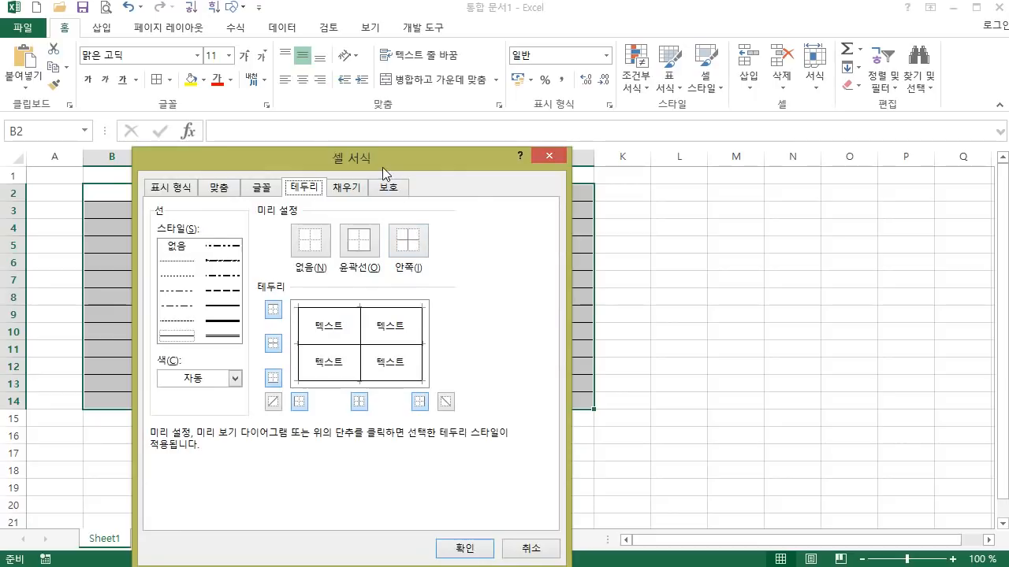
left_click_drag(382, 167, 482, 99)
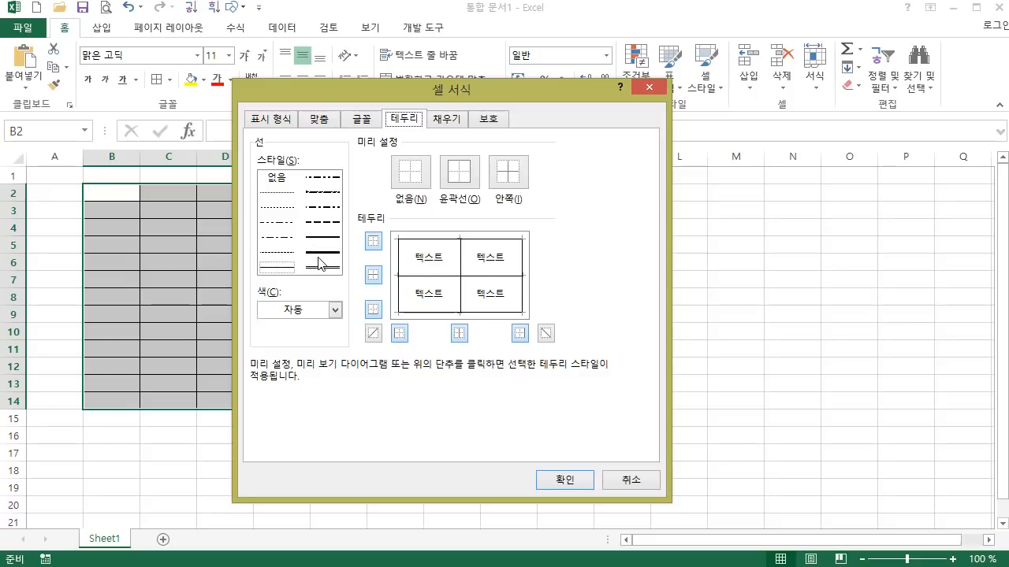
left_click(282, 193)
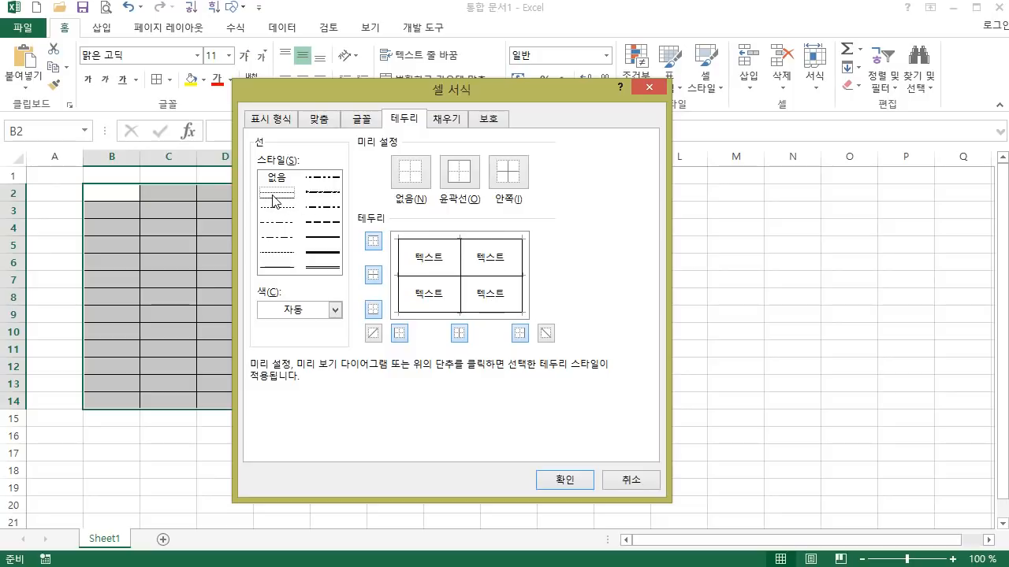
left_click(459, 173)
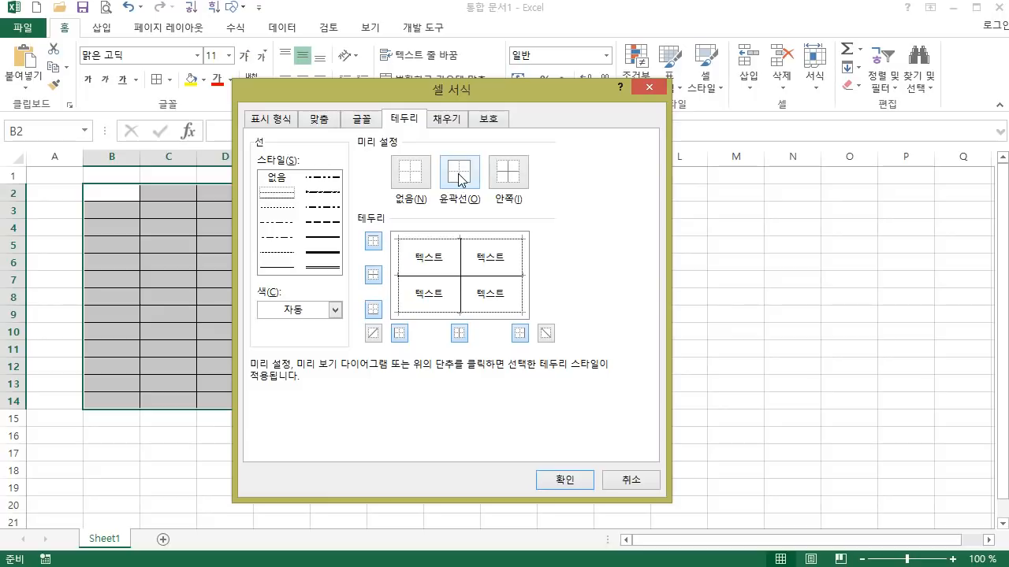
left_click(514, 181)
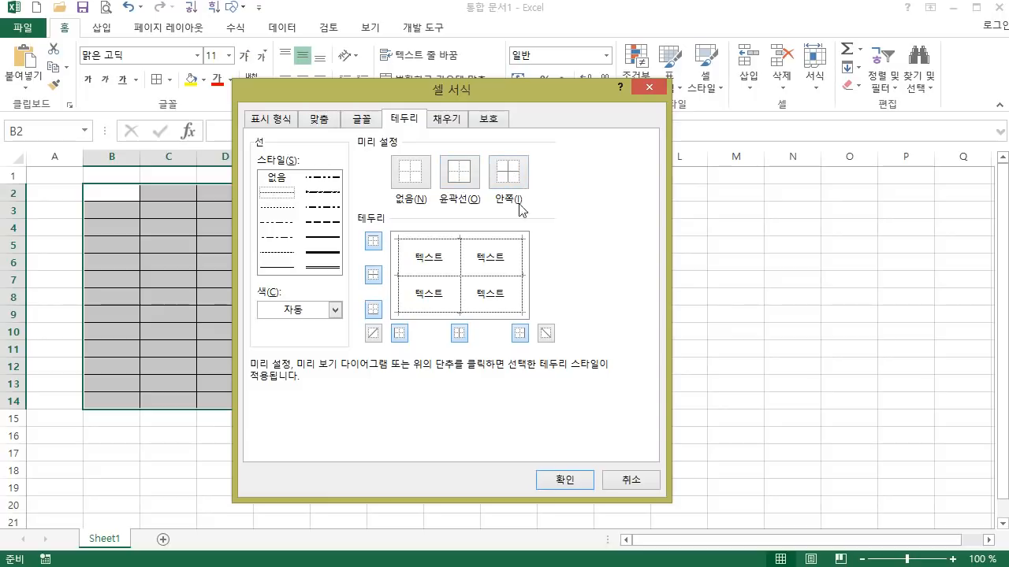
left_click(553, 483)
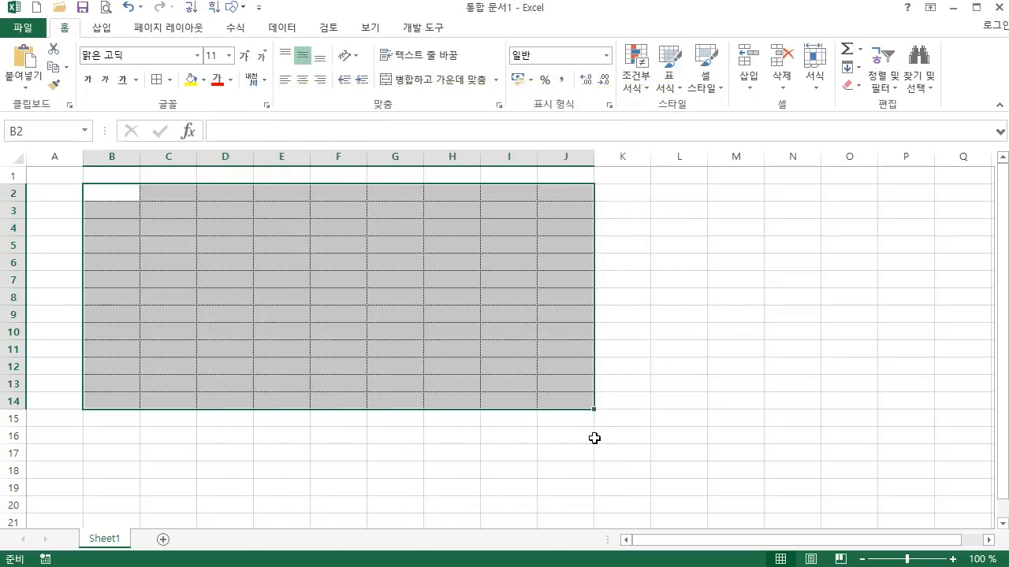
left_click(669, 396)
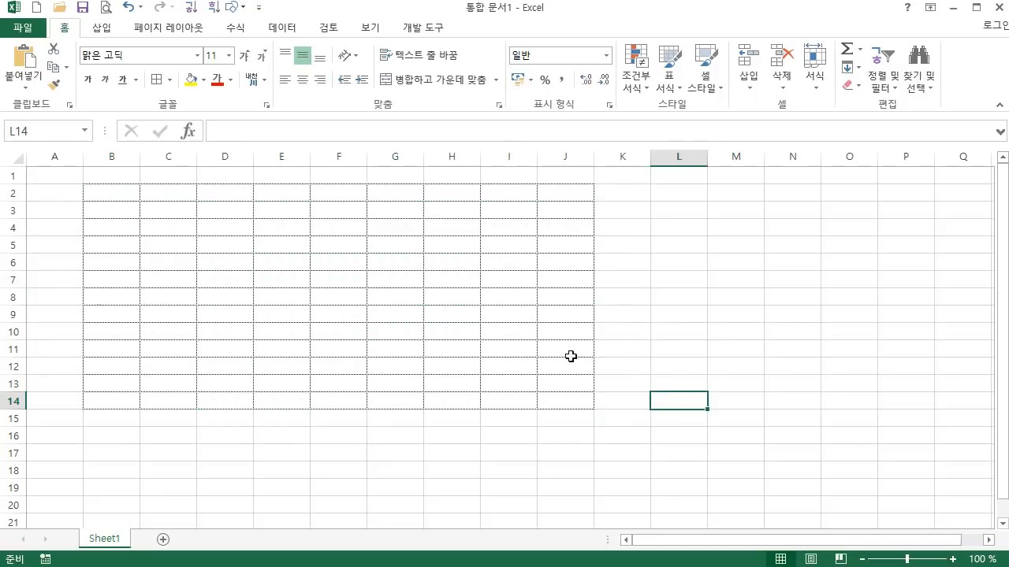
Hide the worksheet's gridlines.
left_click(370, 28)
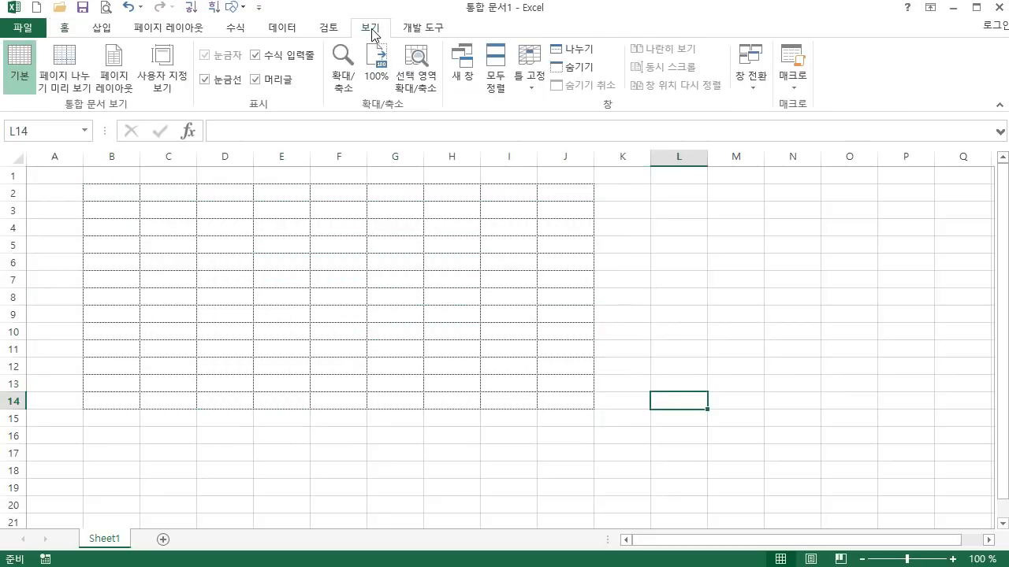
left_click(218, 82)
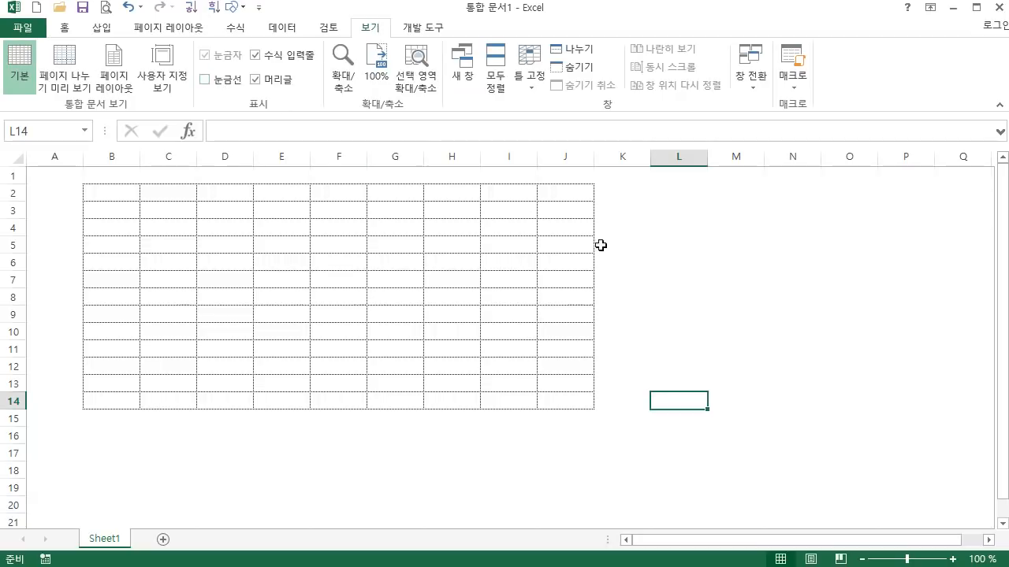
left_click(706, 299)
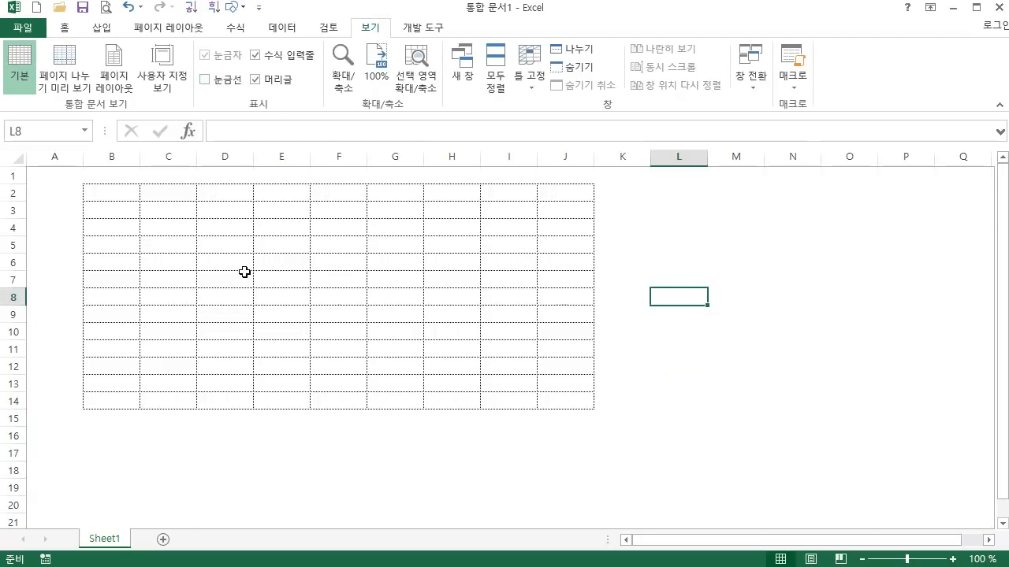
Add a solid bottom border under the table's header row, B2:J2.
left_click_drag(119, 194, 552, 190)
left_click(116, 191)
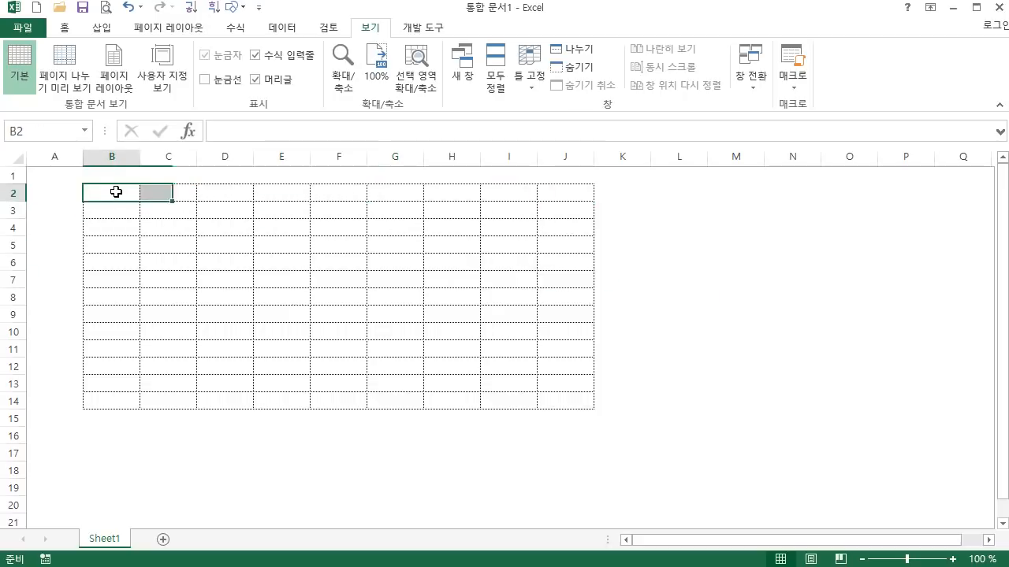
left_click_drag(116, 191, 552, 193)
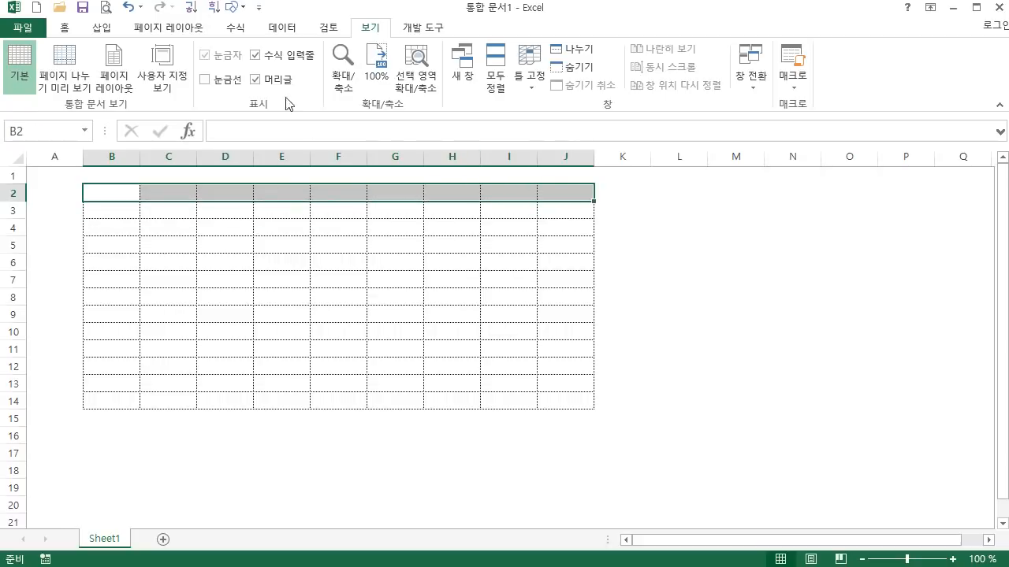
left_click(63, 28)
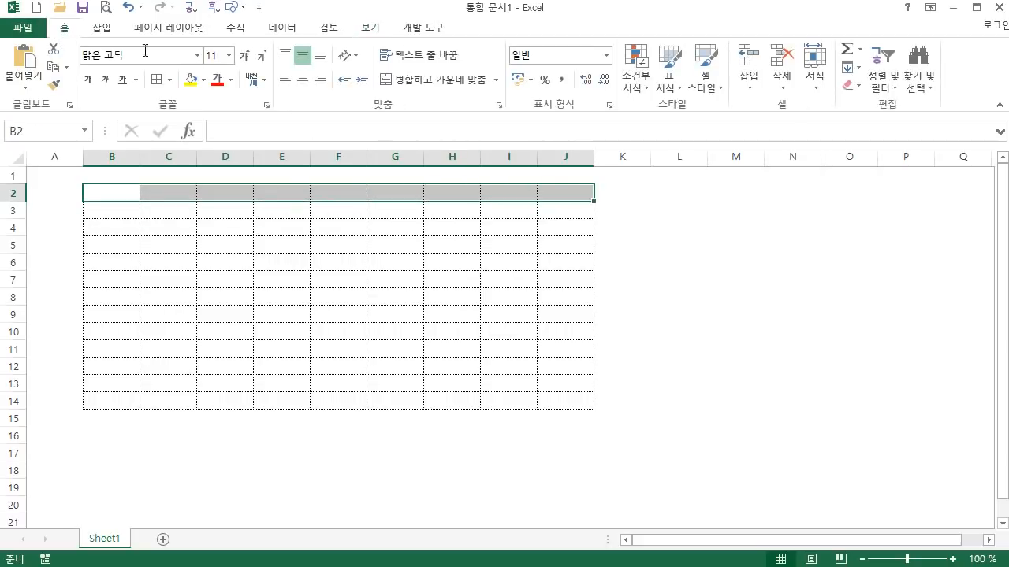
left_click(171, 81)
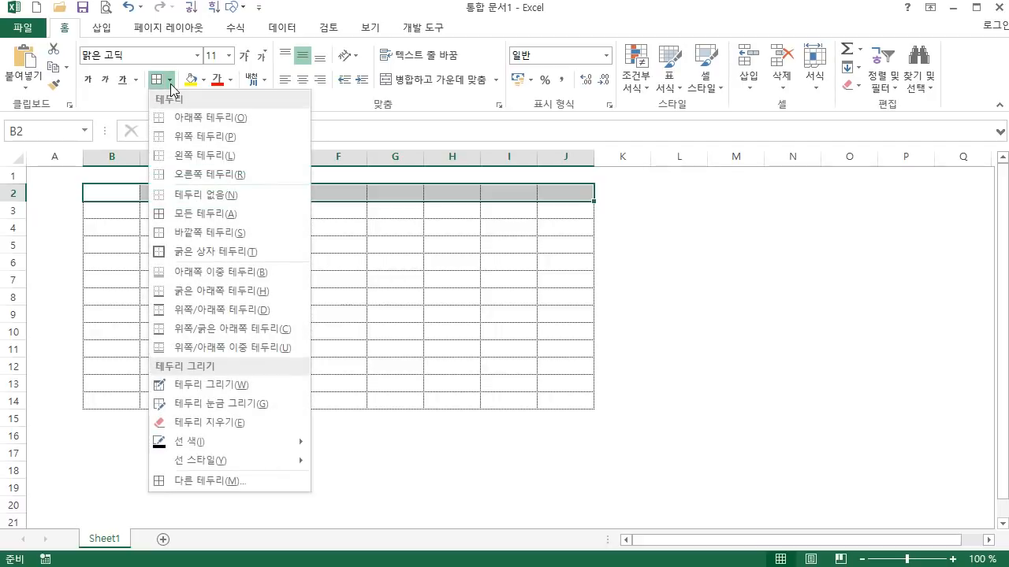
left_click(195, 120)
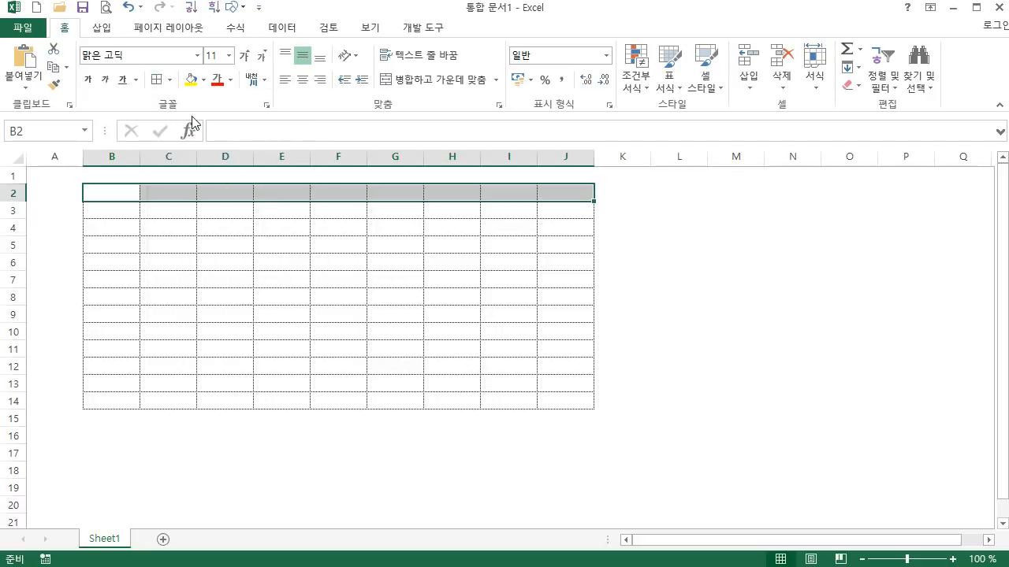
left_click(599, 257)
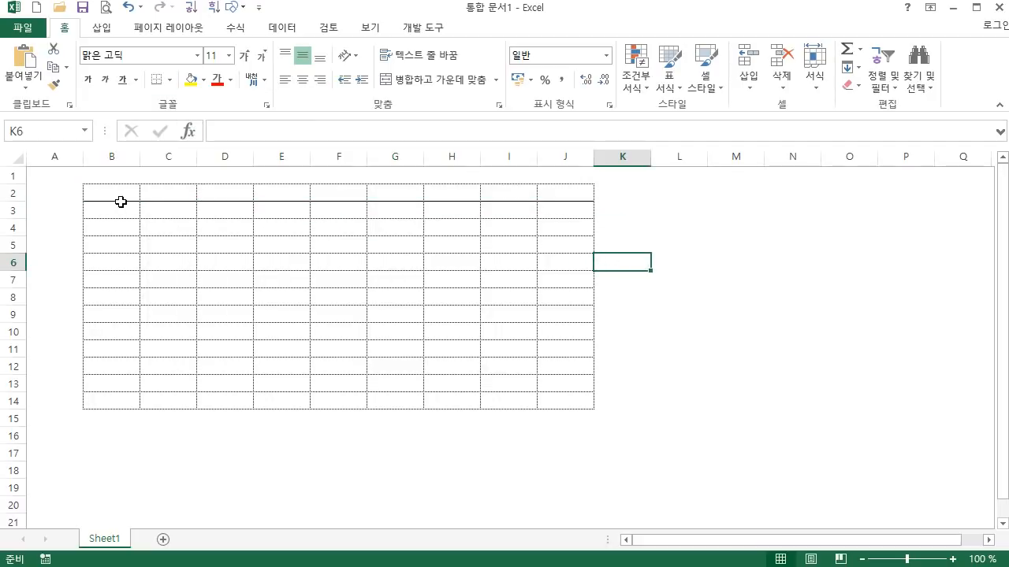
left_click(638, 384)
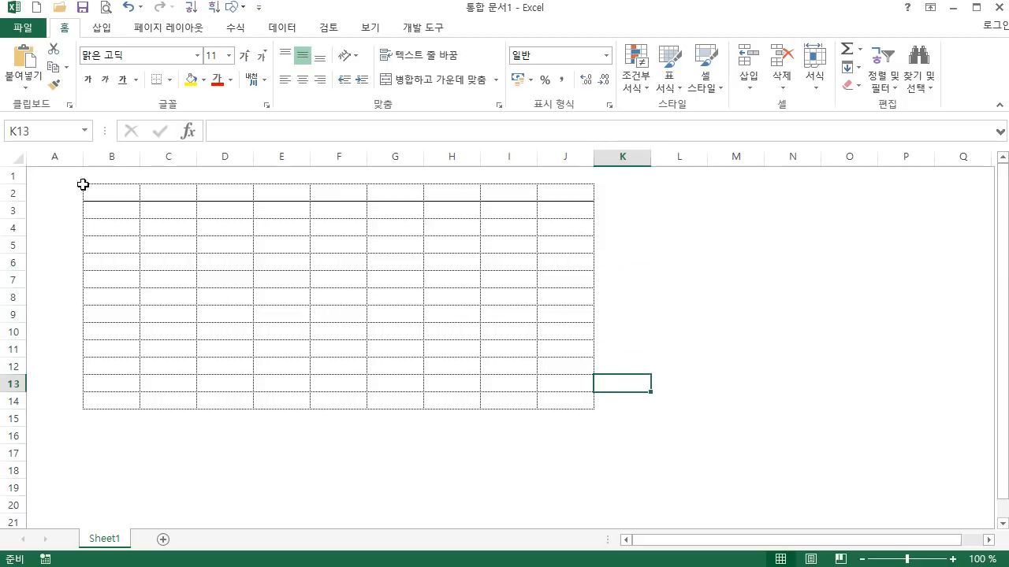
Apply a solid outside border around the whole table, B2:J14.
mouse_move(110, 193)
left_mouse_down()
mouse_move(516, 342)
mouse_move(583, 402)
left_mouse_up()
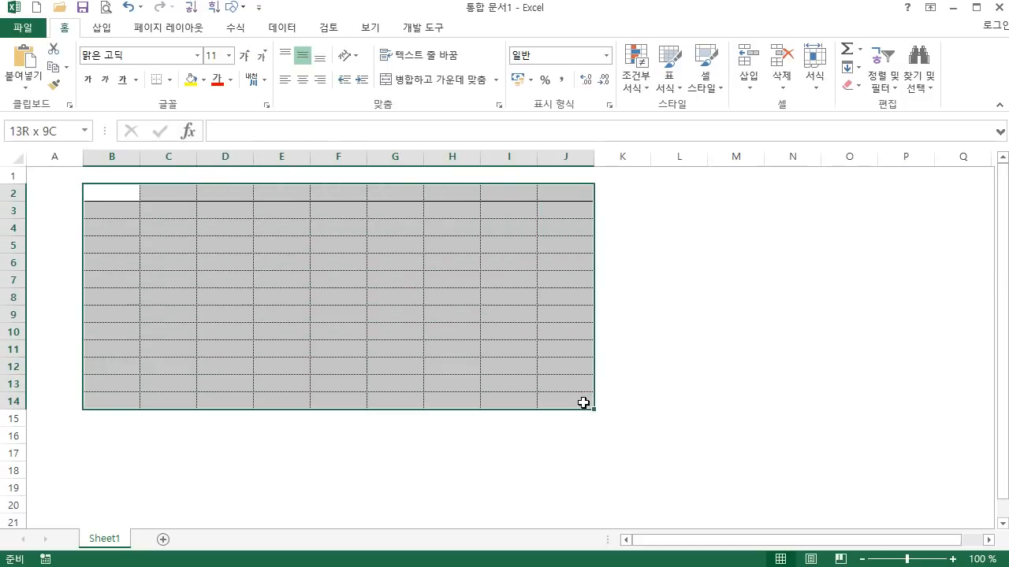
left_click(171, 81)
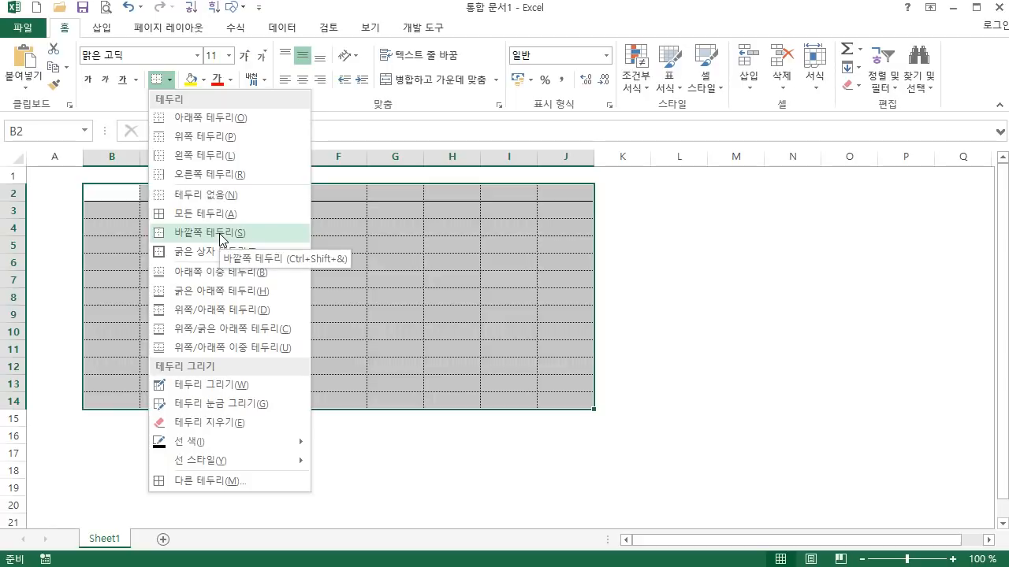
left_click(220, 234)
left_click(764, 338)
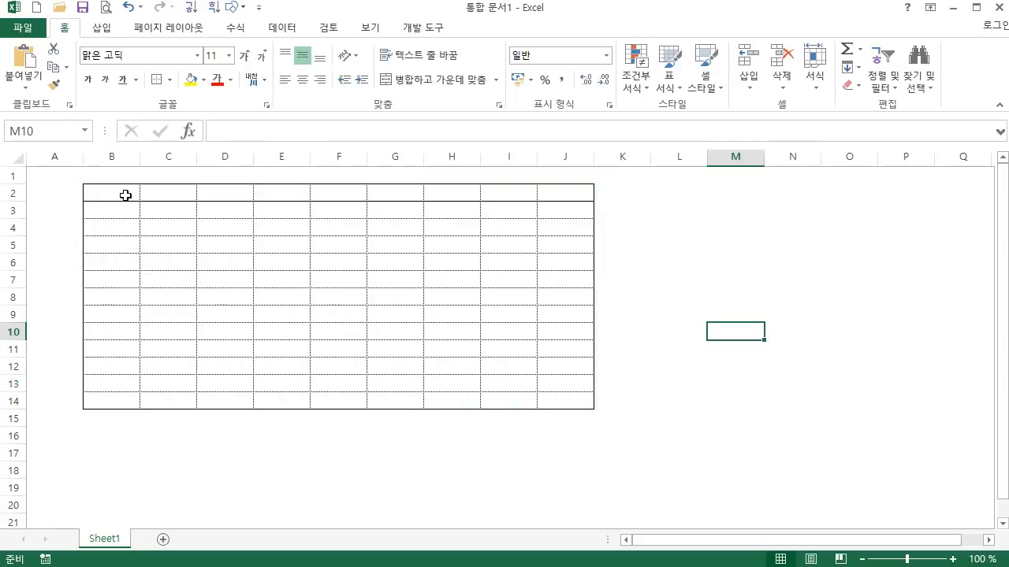
Apply a solid outside border around the table's first column, B2:B14.
left_click_drag(126, 194, 113, 398)
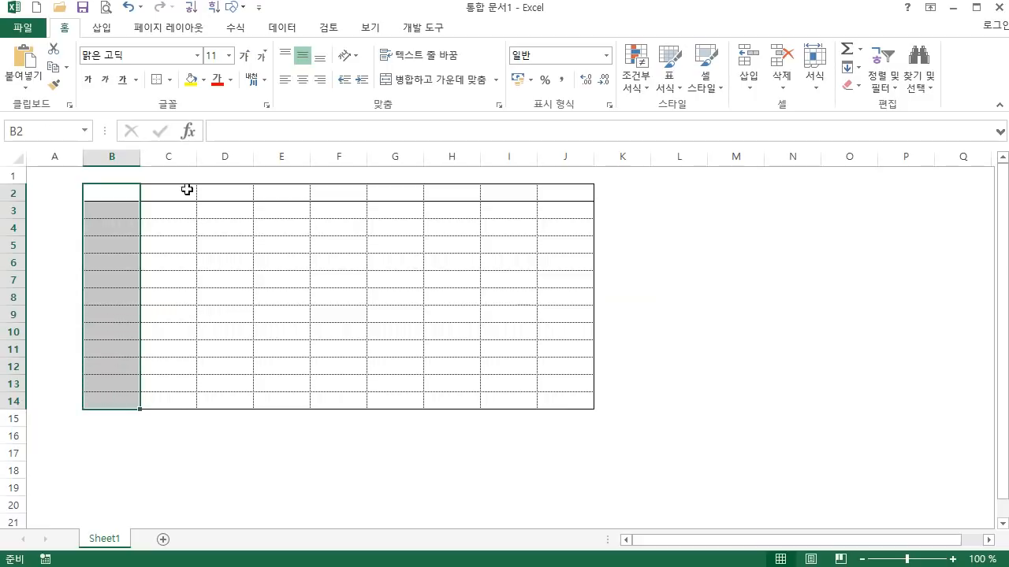
left_click(169, 80)
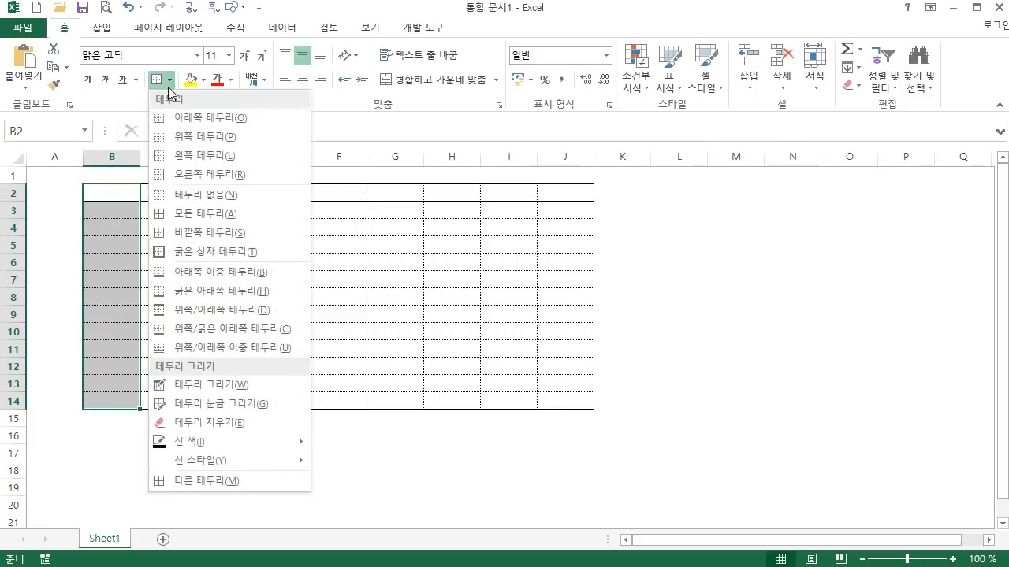
left_click(196, 240)
left_click(655, 308)
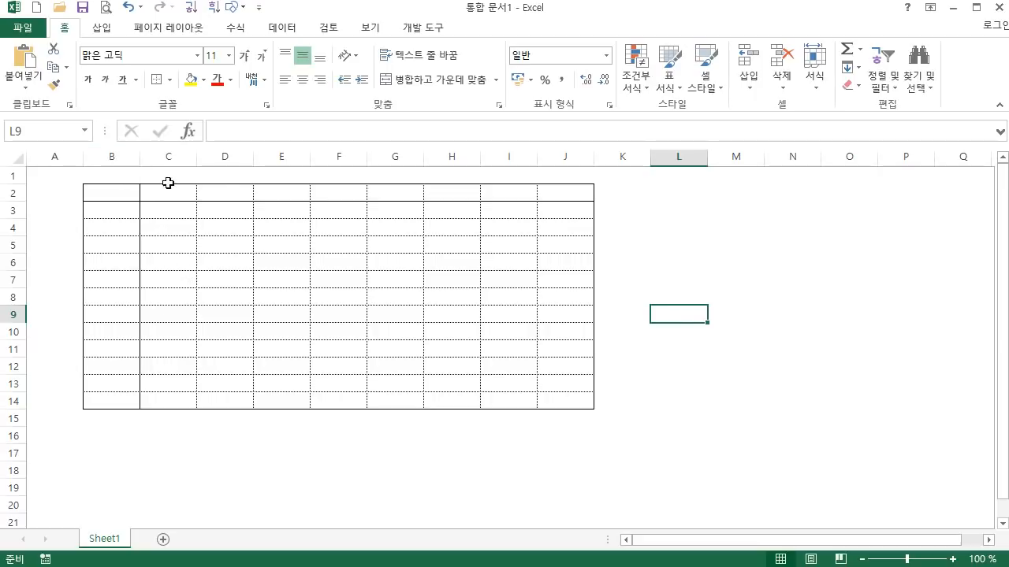
Review the border settings for the table range B2:J14 in the cell formatting options.
left_click_drag(115, 200, 562, 404)
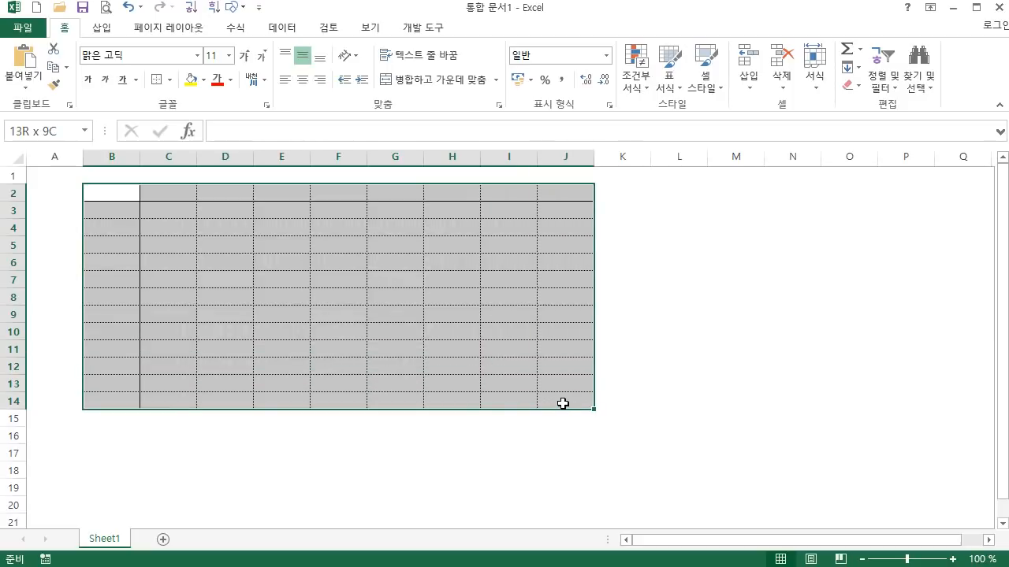
right_click(267, 252)
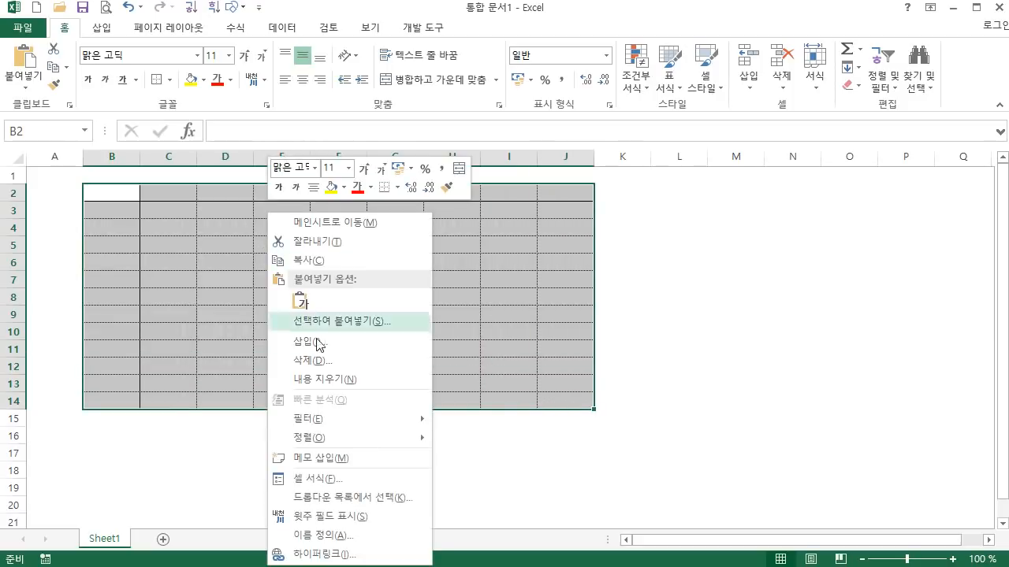
left_click(325, 482)
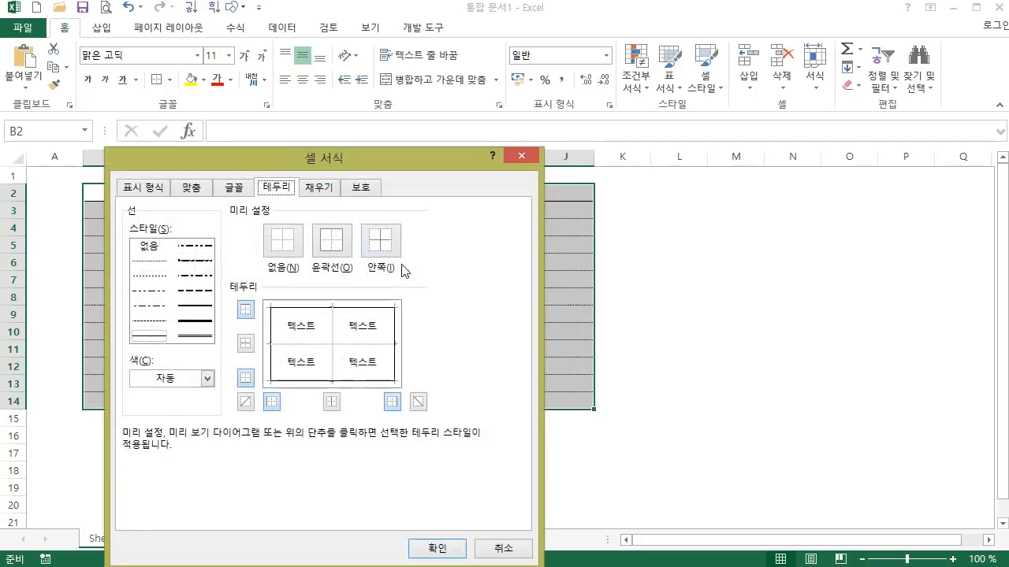
left_click_drag(363, 167, 421, 131)
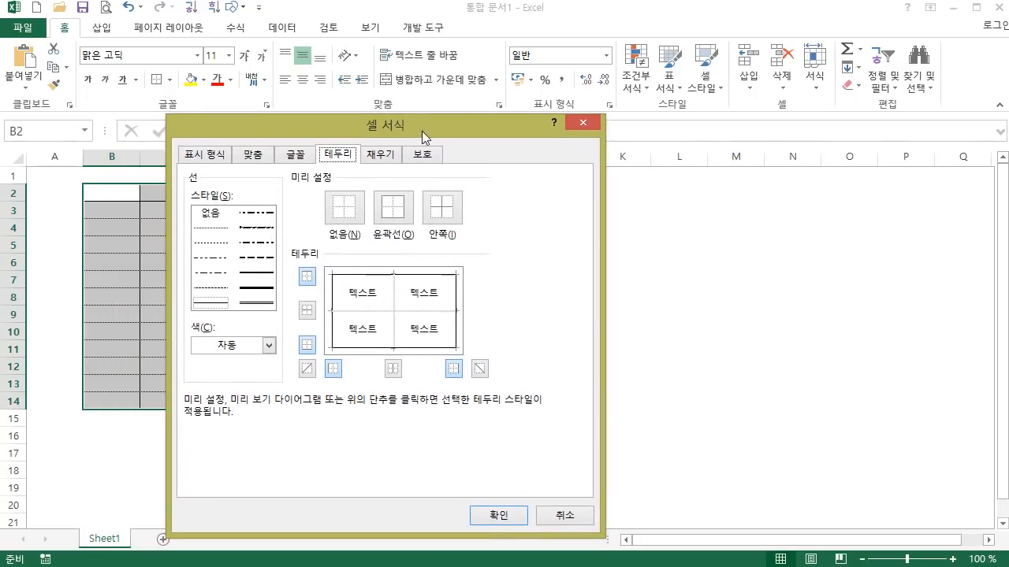
left_click(558, 516)
Remove all borders from columns B through J.
left_click_drag(118, 161, 587, 201)
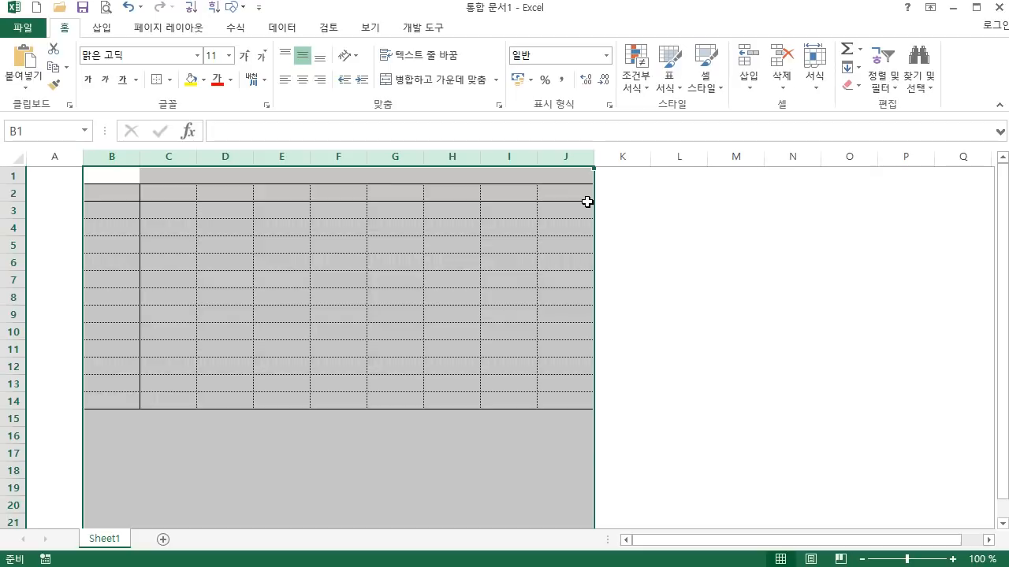
key("ctrl+shift+minus")
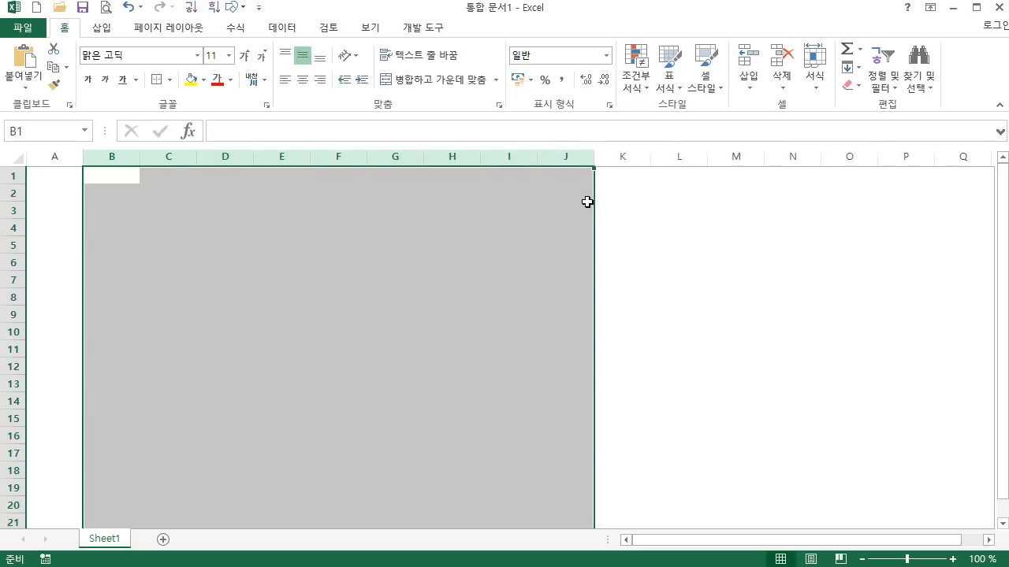
left_click(247, 276)
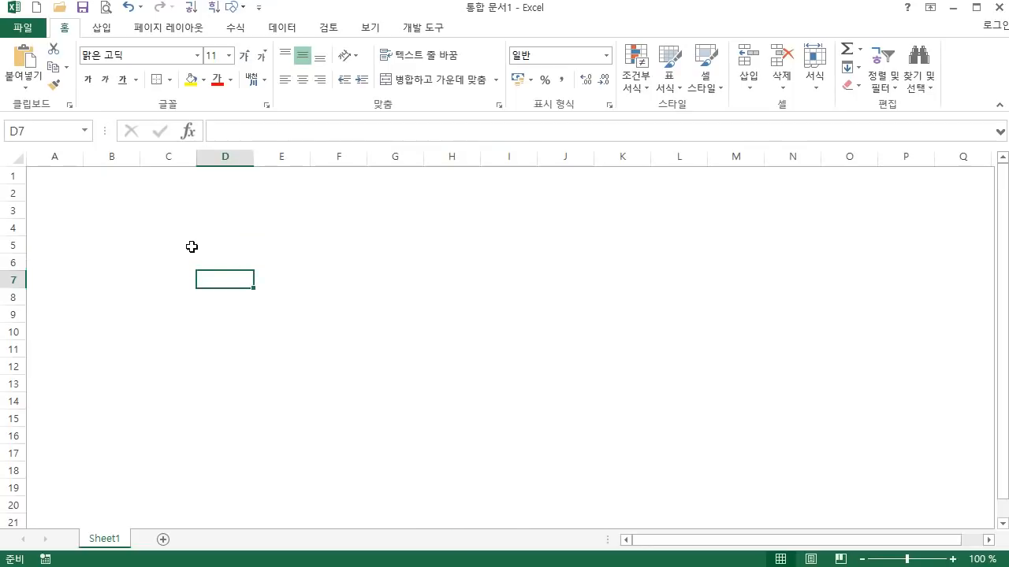
Review the cell deletion options for the range B3:G10.
left_click_drag(111, 156, 488, 174)
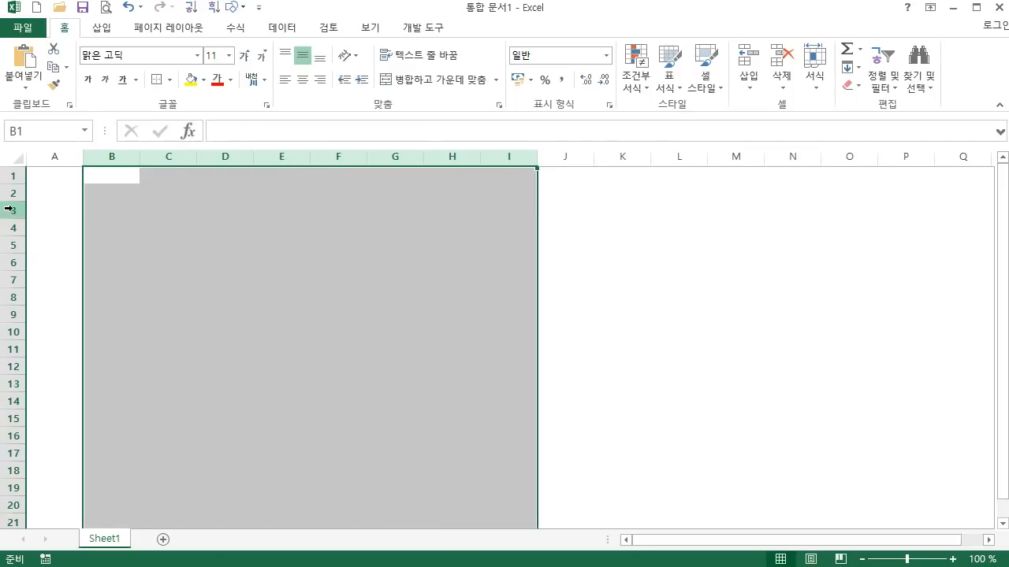
left_click_drag(11, 210, 13, 388)
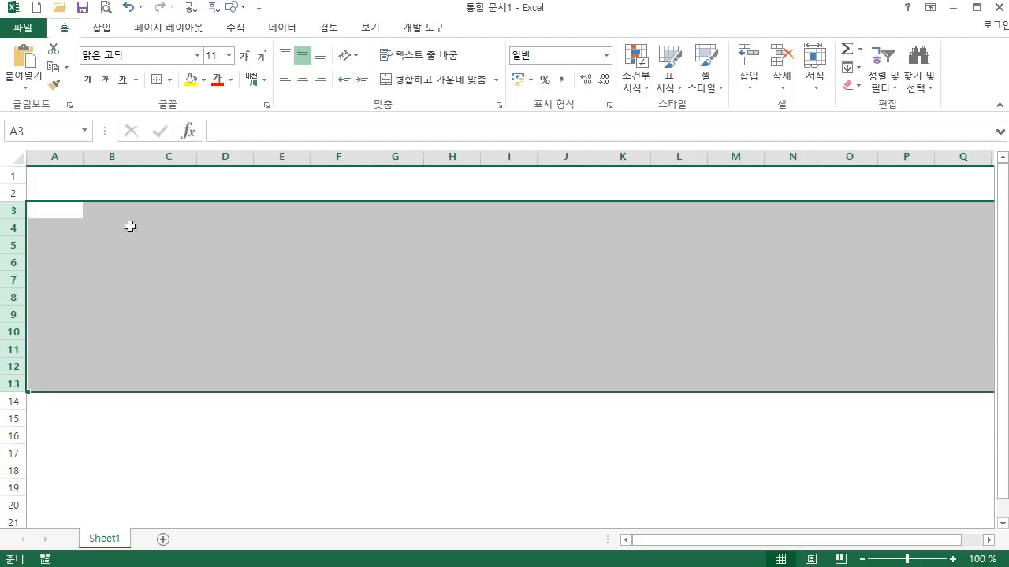
left_click_drag(111, 214, 413, 333)
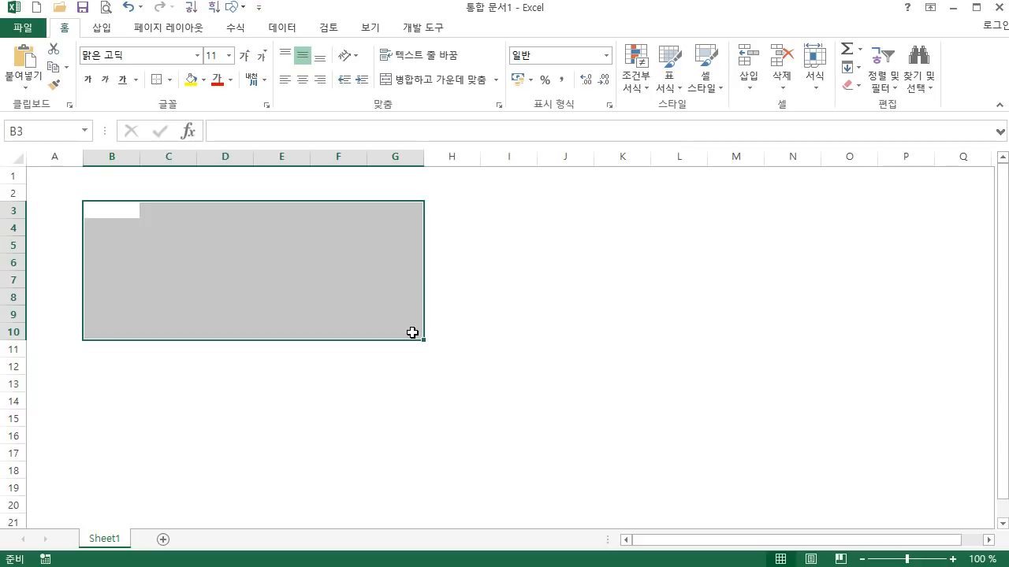
key("ctrl+minus")
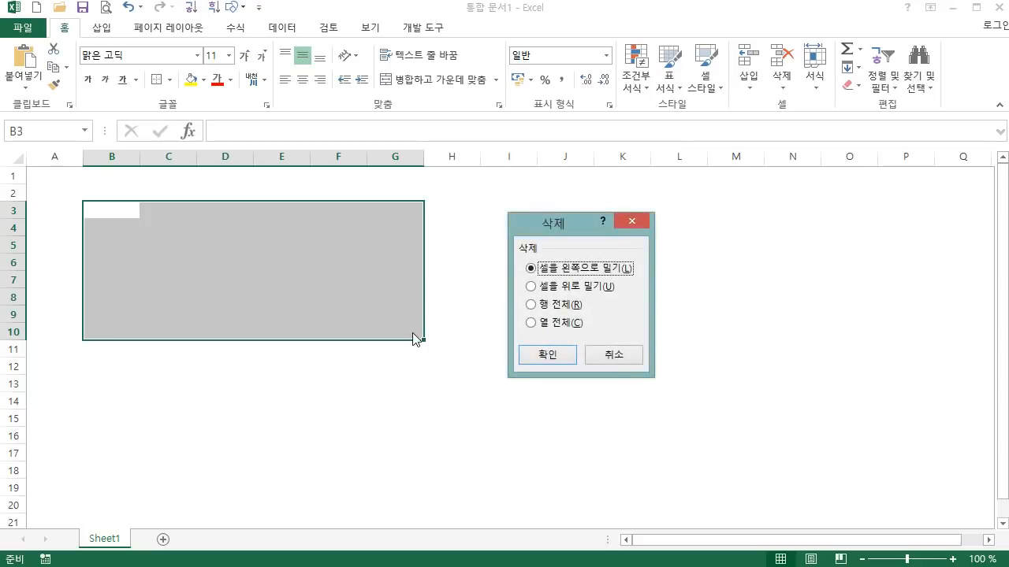
left_click_drag(580, 229, 383, 190)
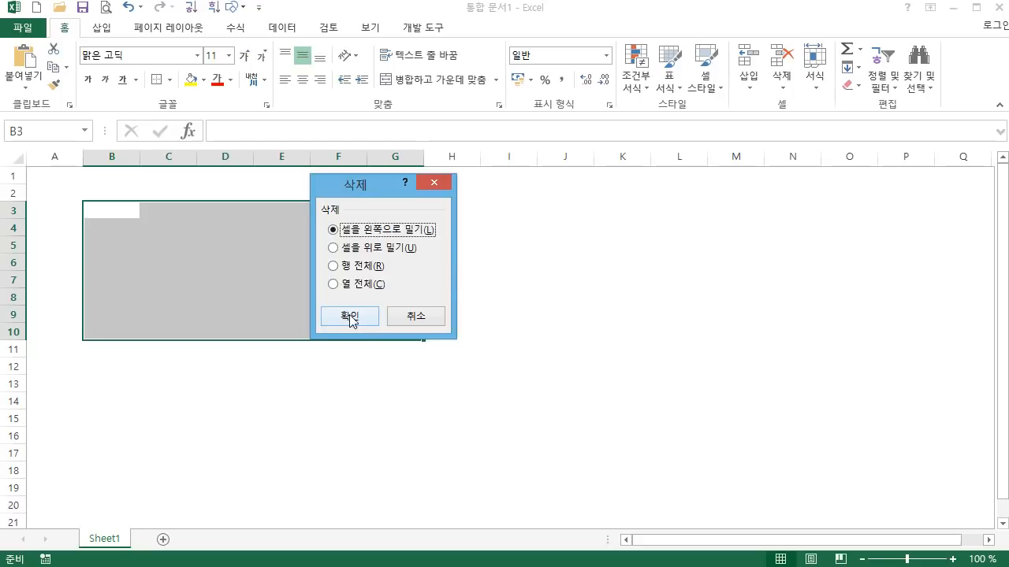
left_click(417, 320)
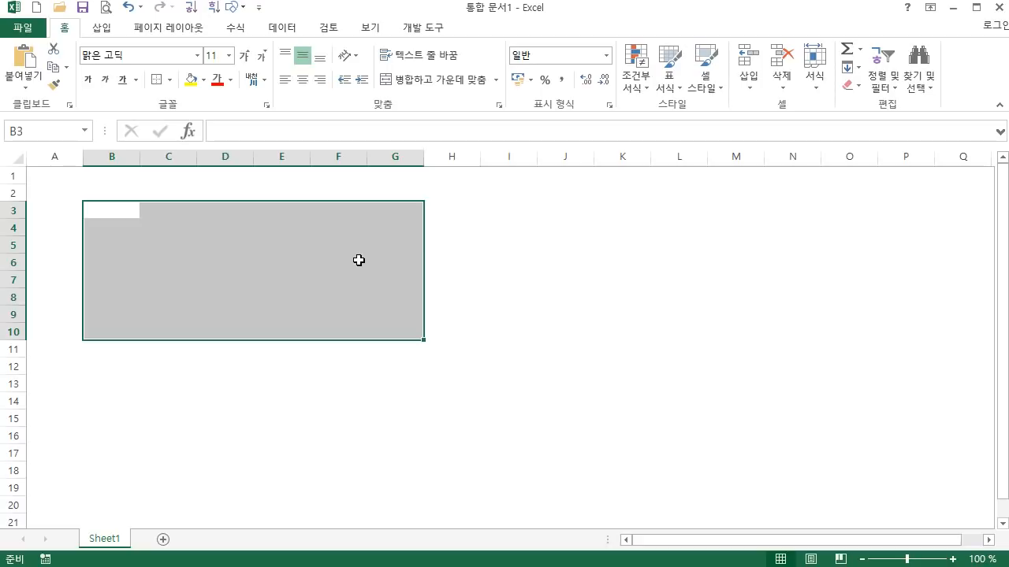
left_click(104, 157)
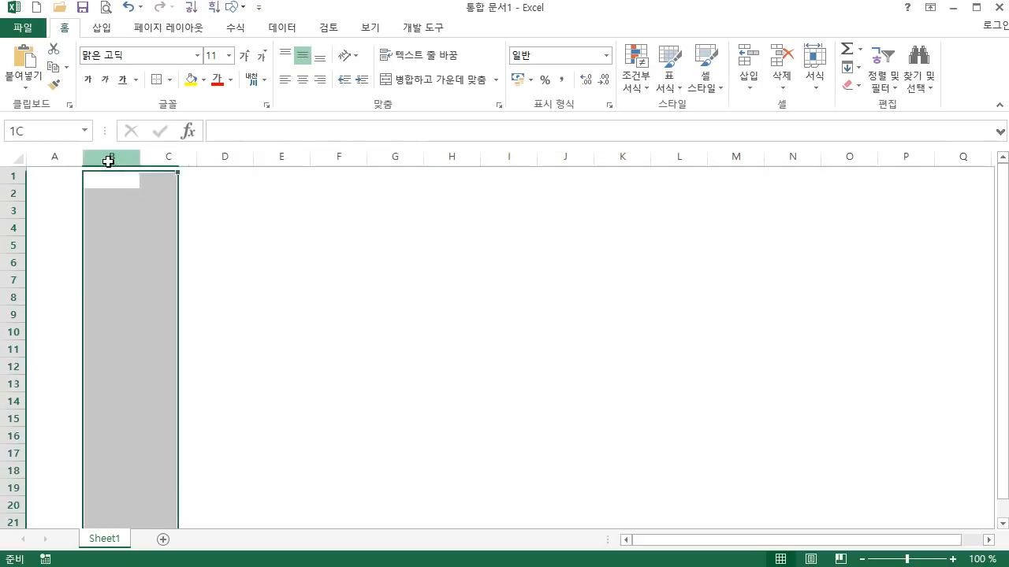
left_click_drag(12, 211, 18, 316)
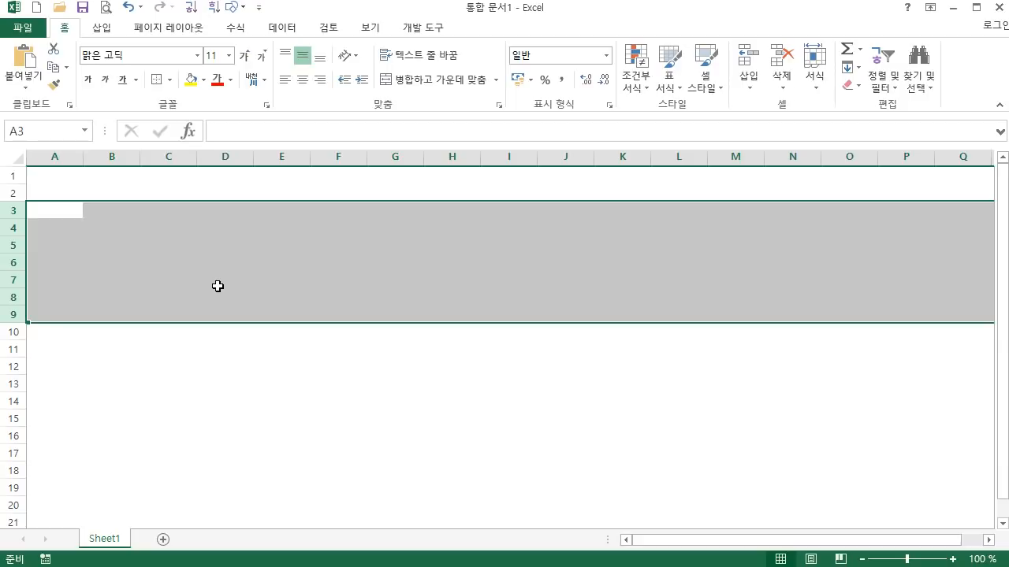
left_click(112, 212)
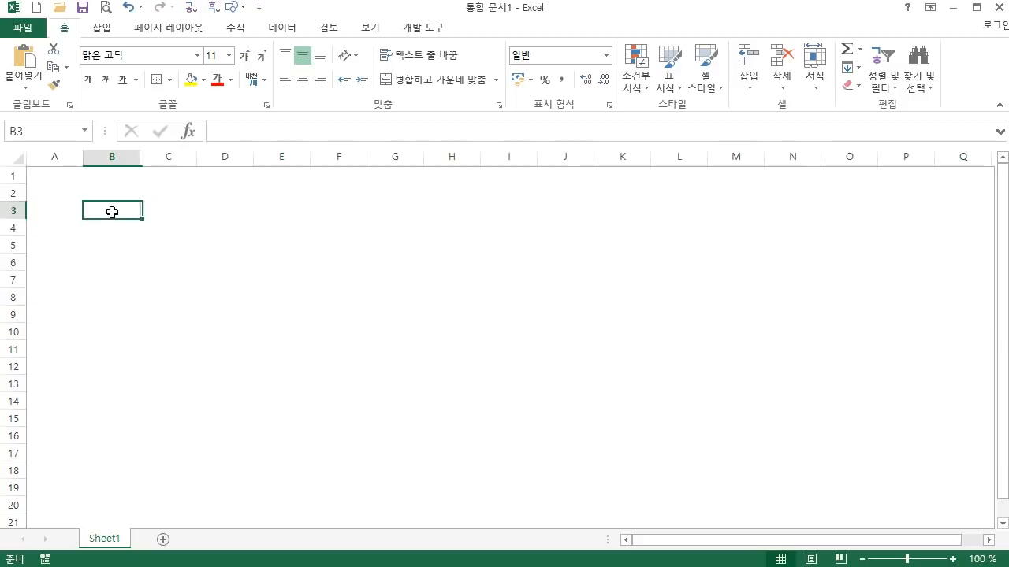
left_click(110, 194)
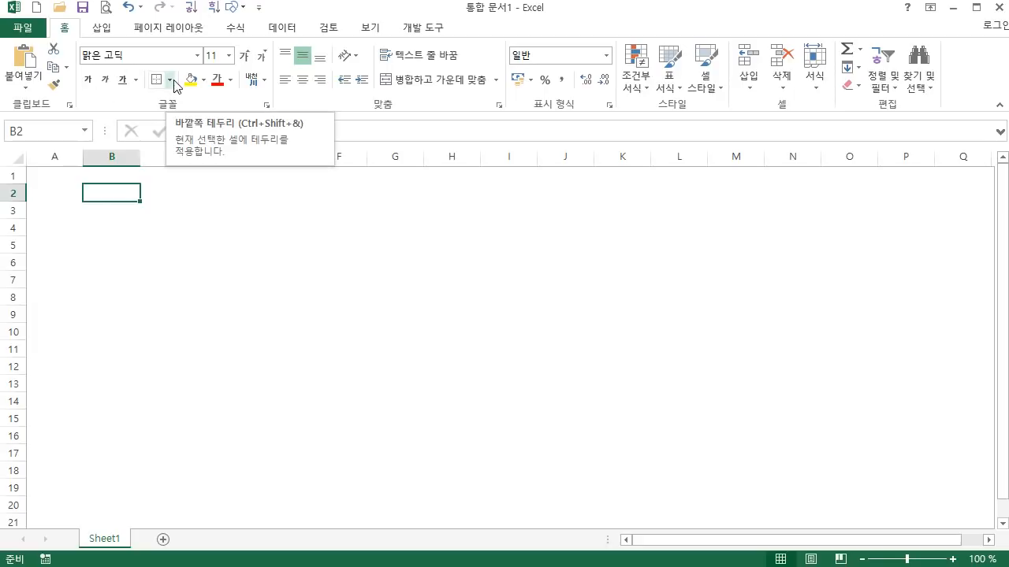
left_click(169, 80)
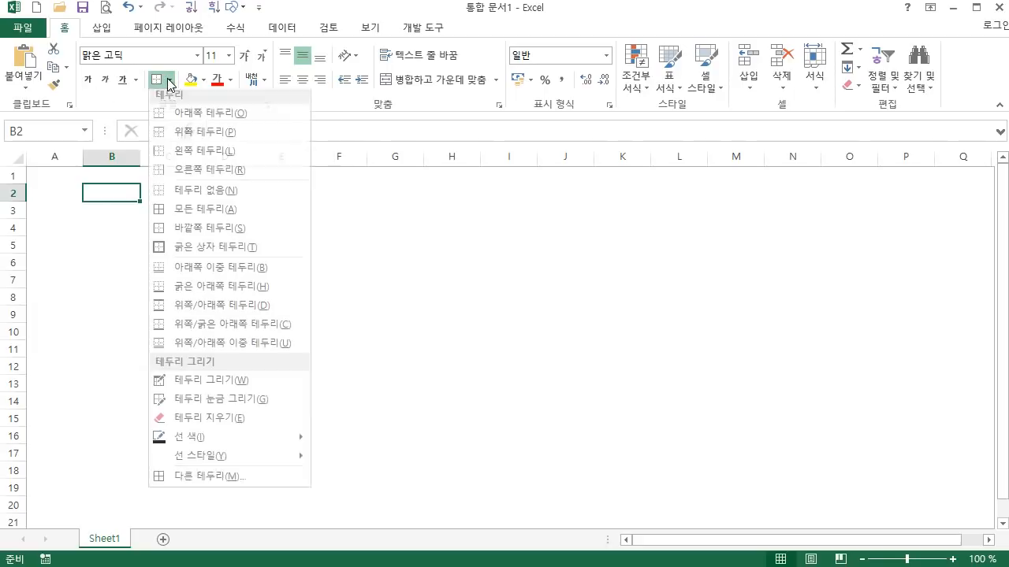
left_click(168, 81)
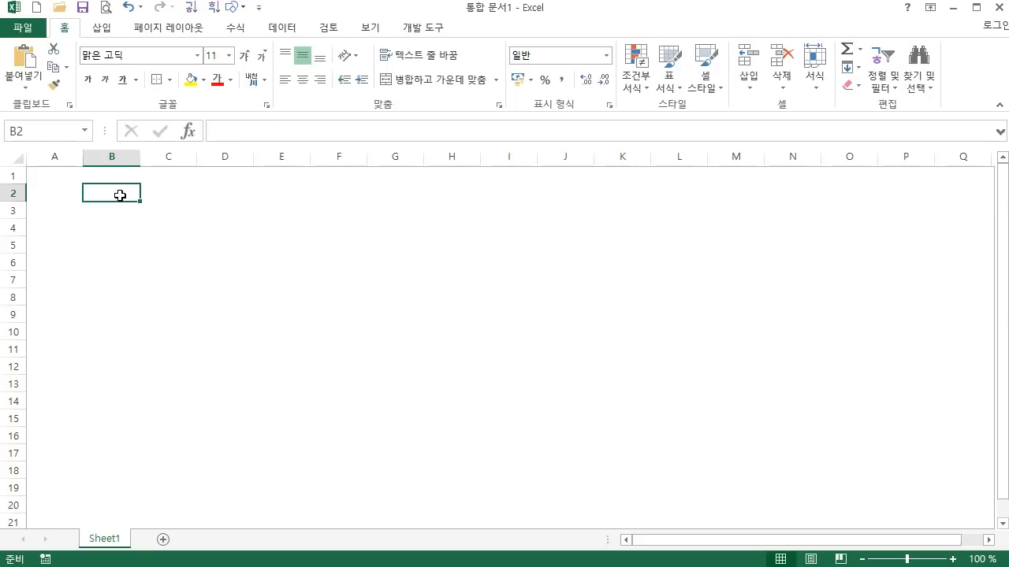
Try an outside border around B2:D8 and undo it.
left_click_drag(119, 194, 221, 292)
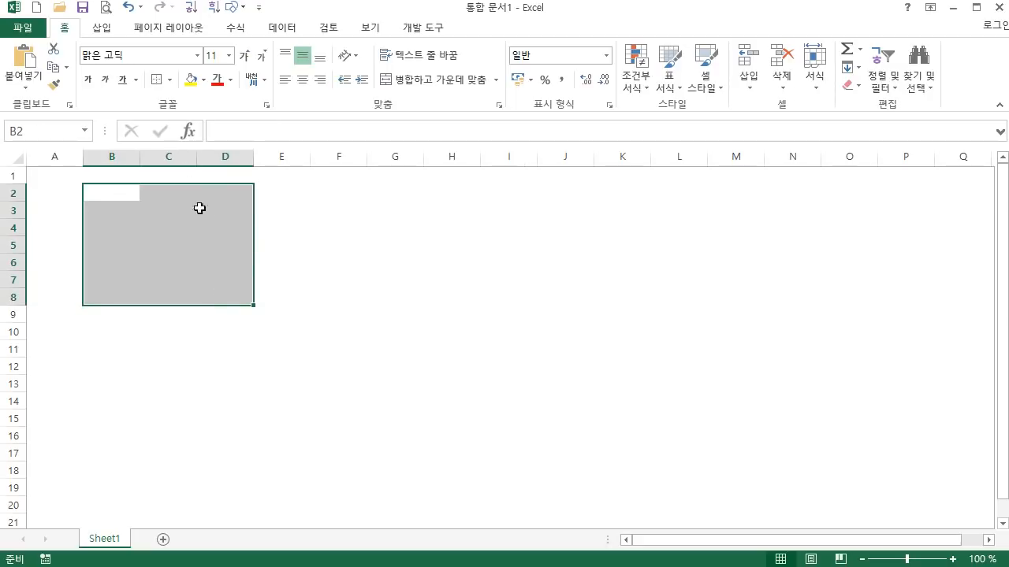
left_click(157, 80)
left_click(429, 277)
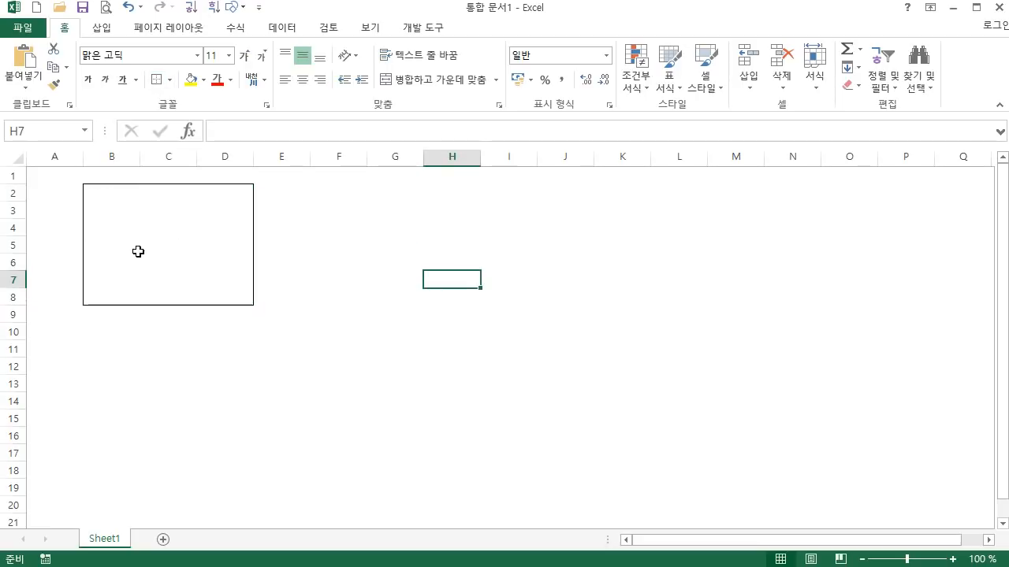
left_click(127, 7)
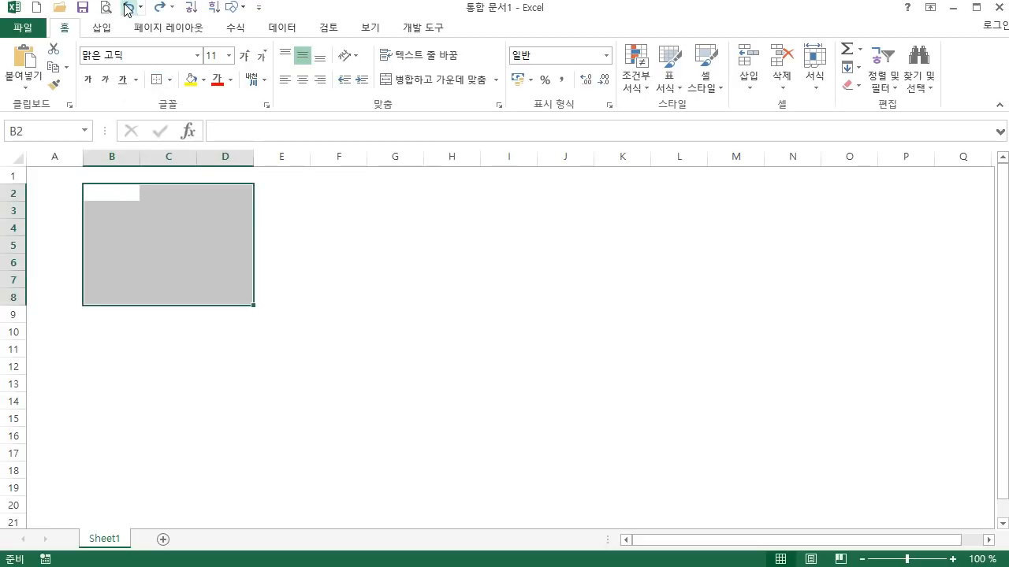
left_click(360, 302)
Examine the available border presets, border drawing tools and line colours.
left_click_drag(114, 197, 222, 296)
left_click(169, 80)
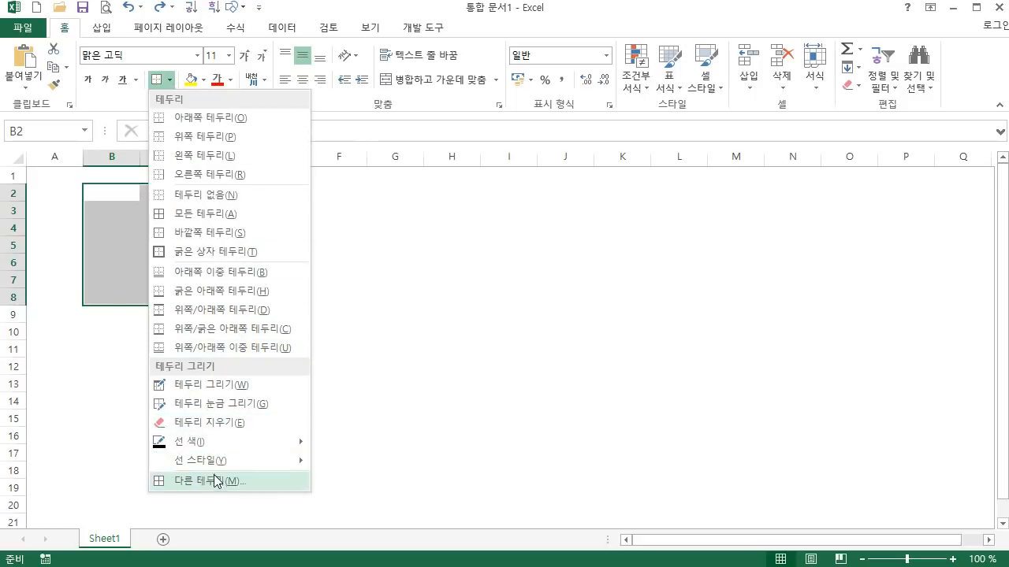
left_click(171, 81)
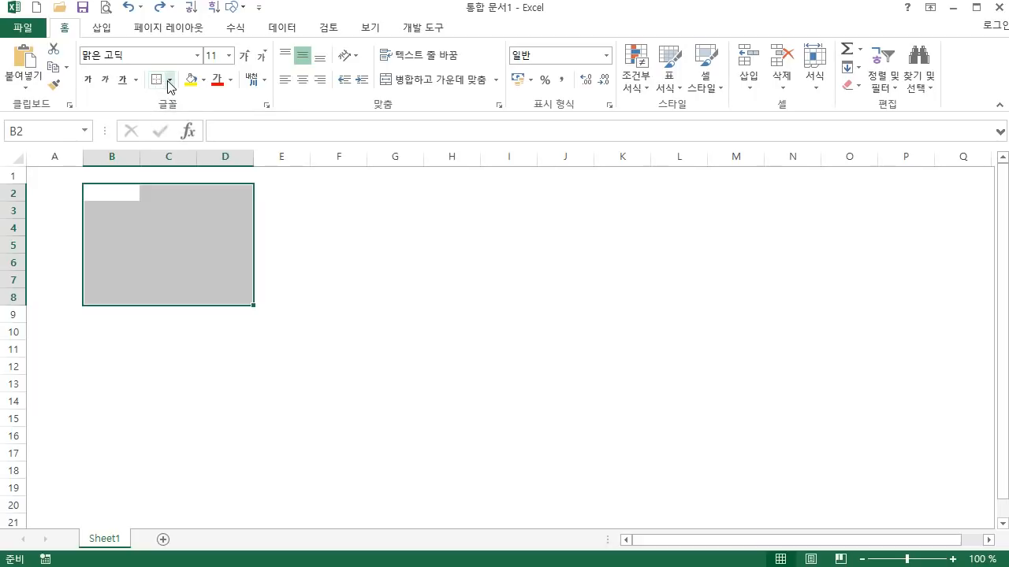
left_click(169, 80)
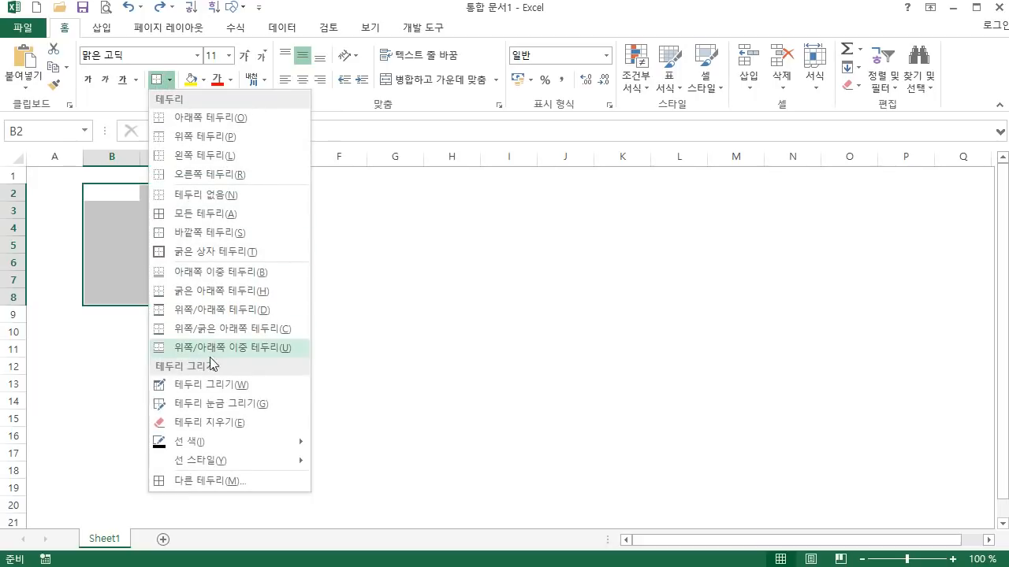
mouse_move(237, 446)
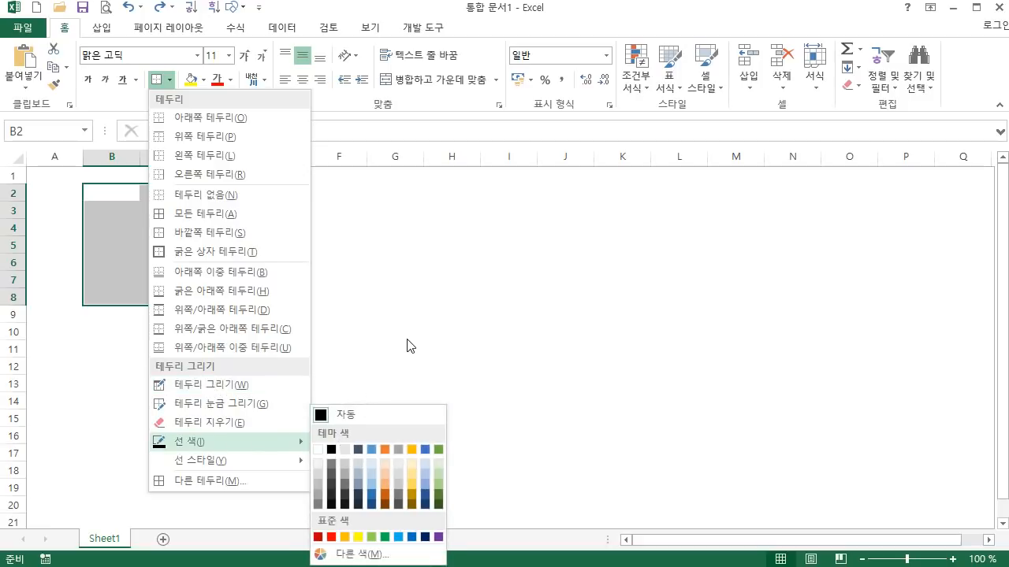
left_click(171, 81)
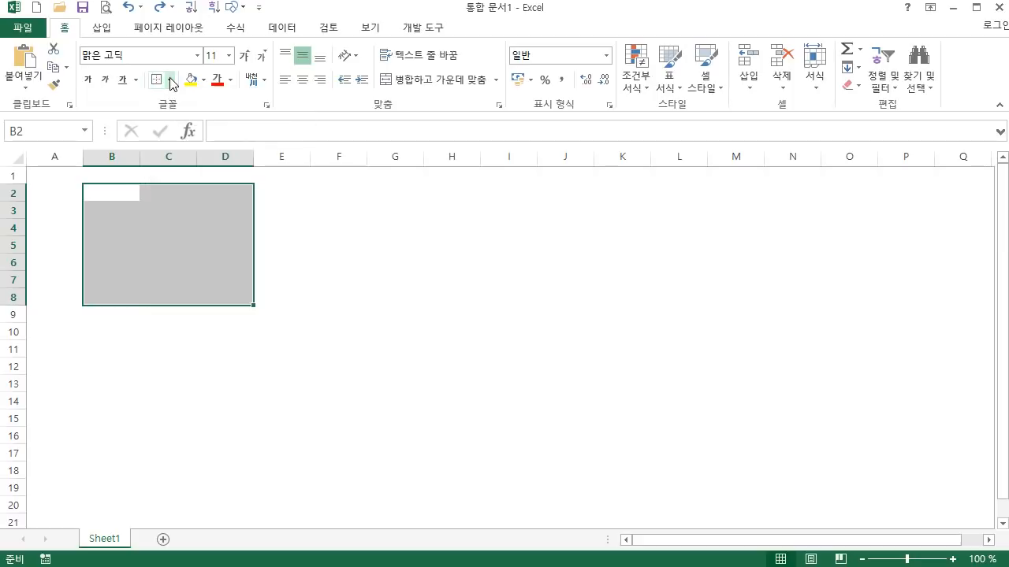
left_click_drag(109, 191, 417, 368)
left_click(463, 347)
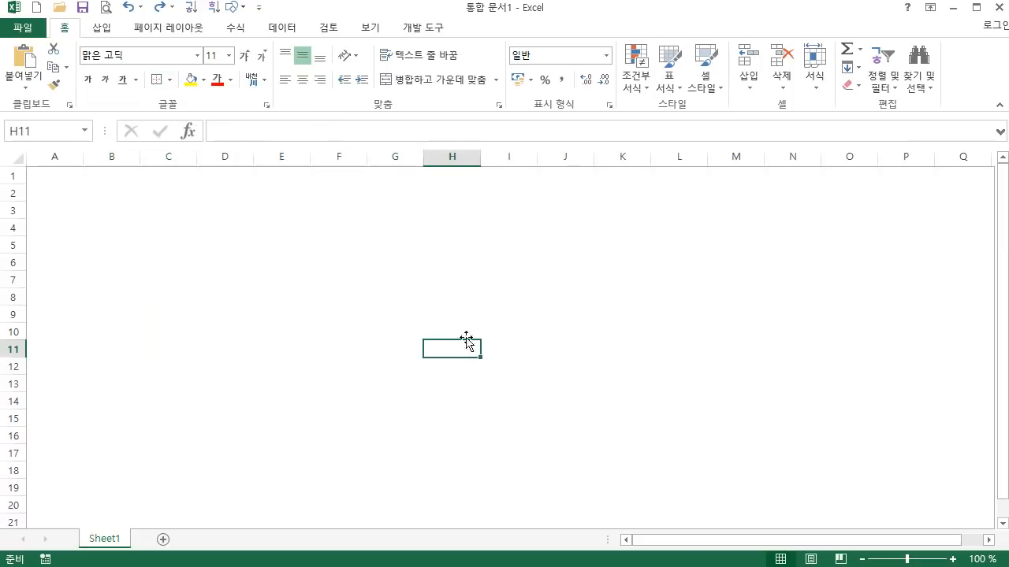
left_click(101, 193)
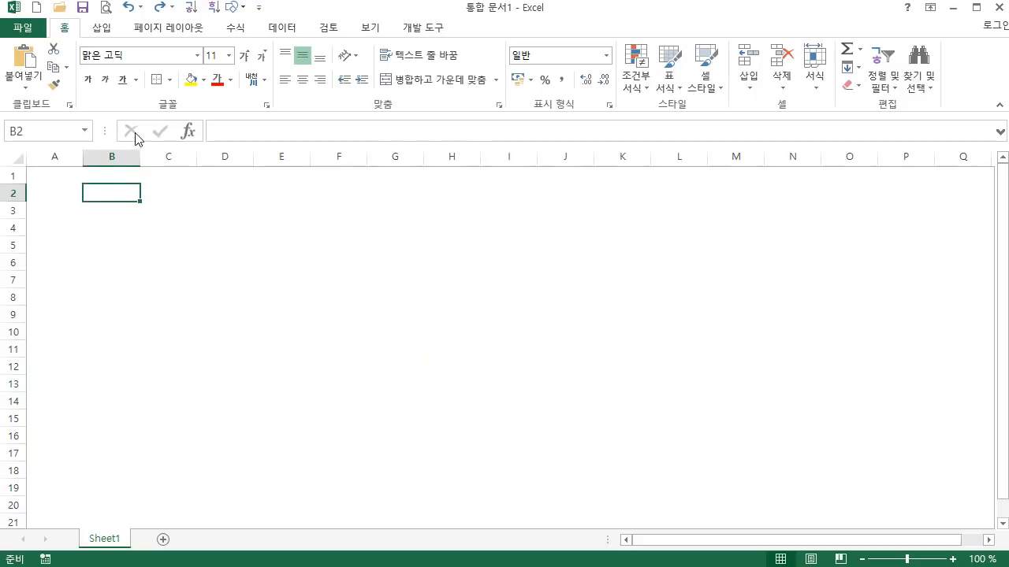
left_click(169, 80)
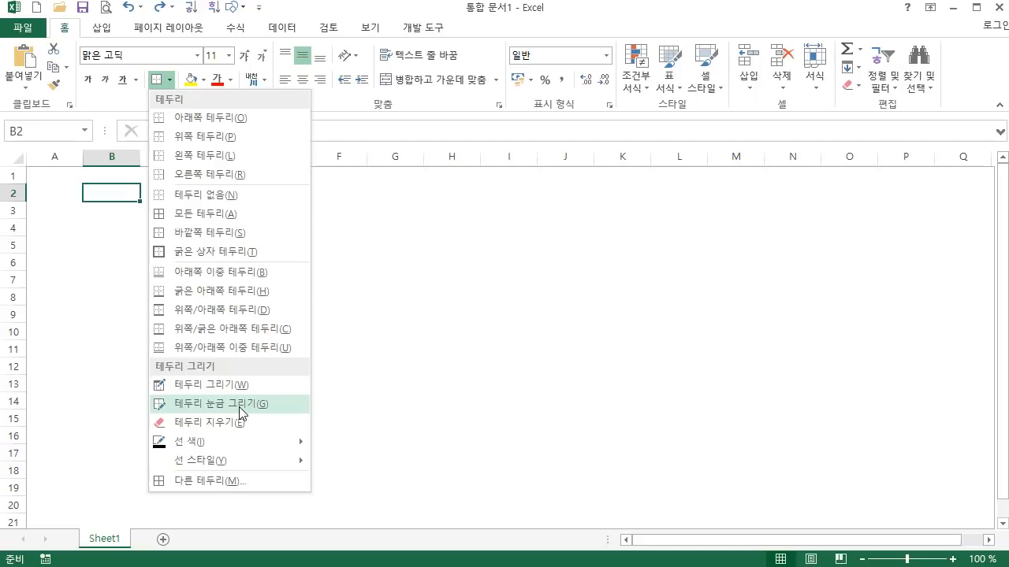
left_click(392, 414)
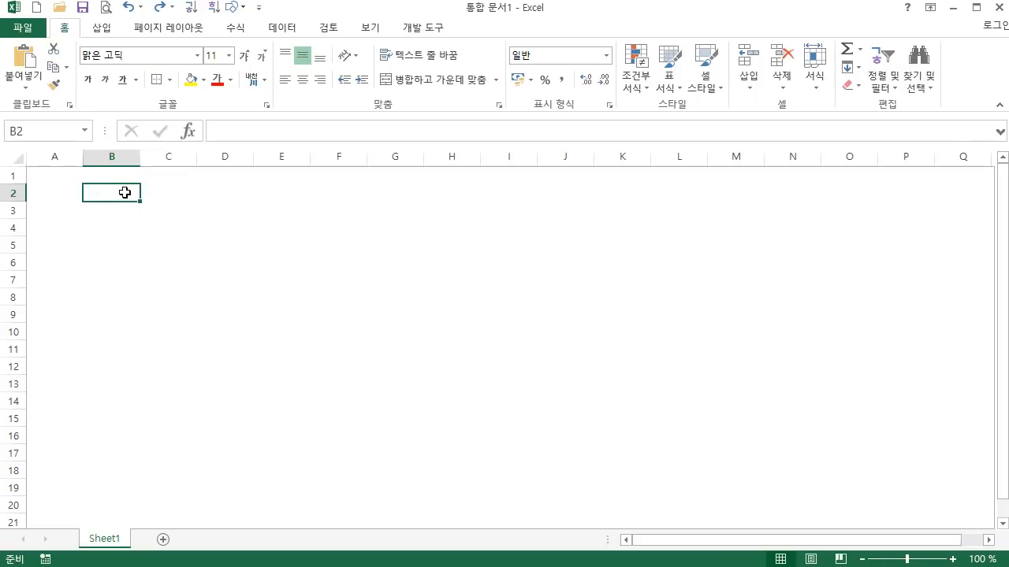
Draw an outline border around B2:F12 with the Draw Border tool.
left_click_drag(124, 191, 298, 347)
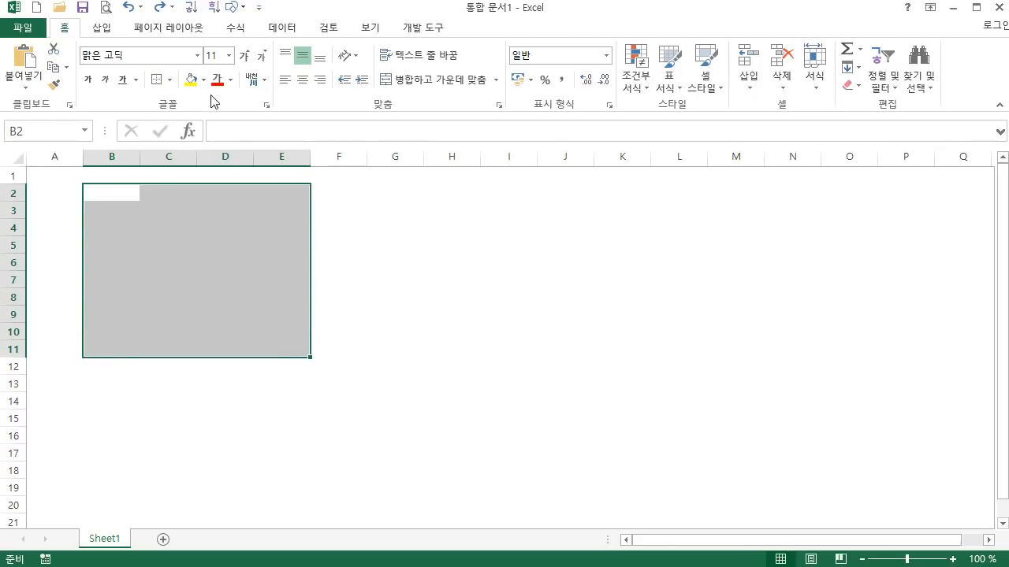
left_click(169, 79)
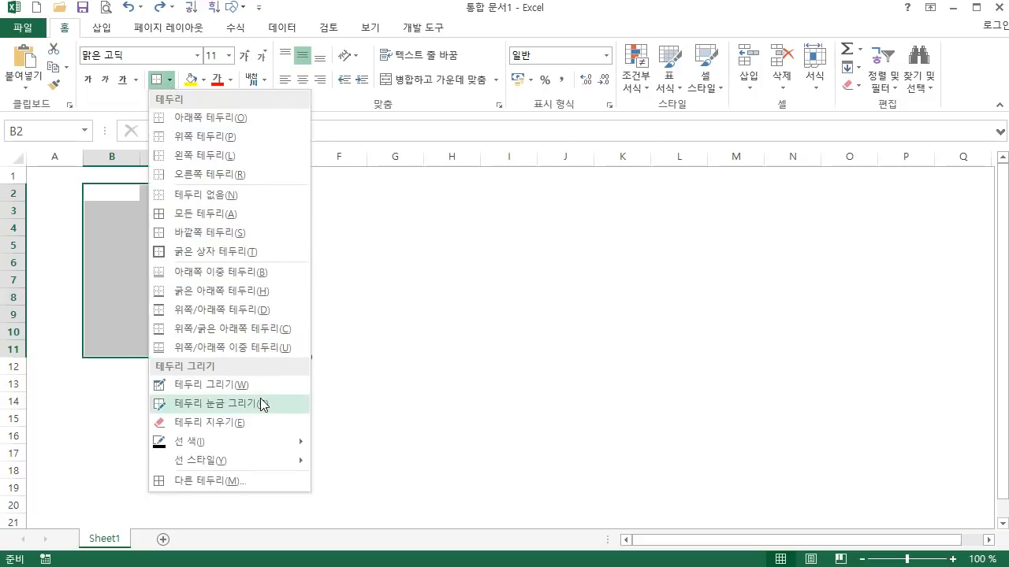
left_click(234, 384)
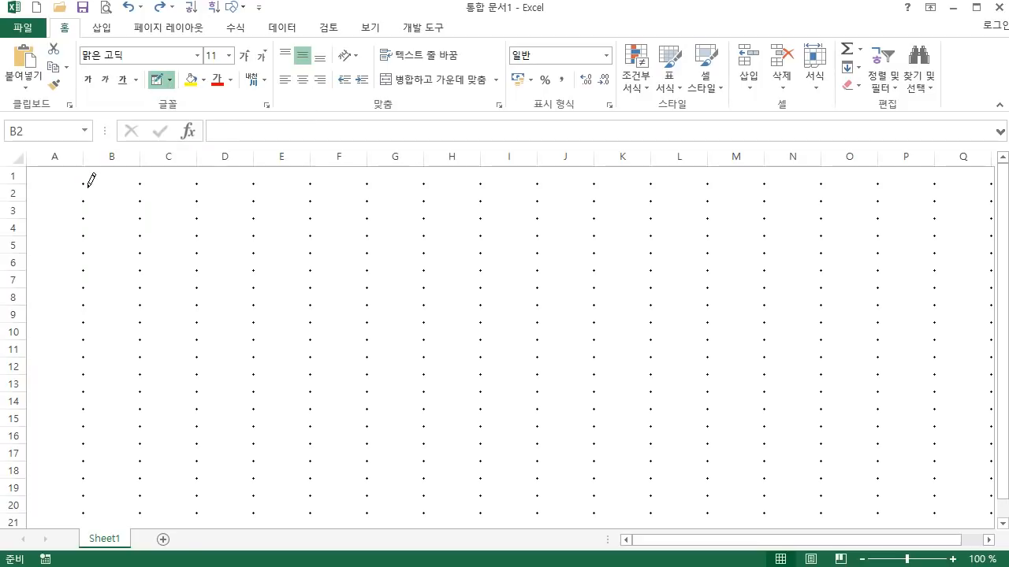
mouse_move(87, 185)
left_mouse_down()
mouse_move(308, 303)
mouse_move(346, 359)
mouse_move(326, 358)
left_mouse_up()
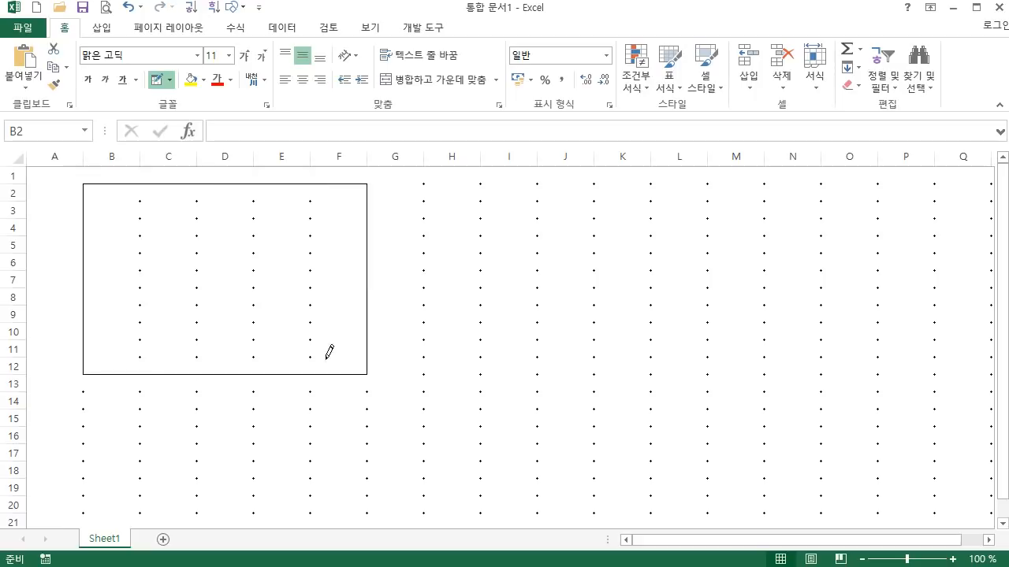
Draw outline borders around D6:H15, C10:D13 and F4:G7 with the Draw Border tool.
left_click_drag(213, 264, 444, 416)
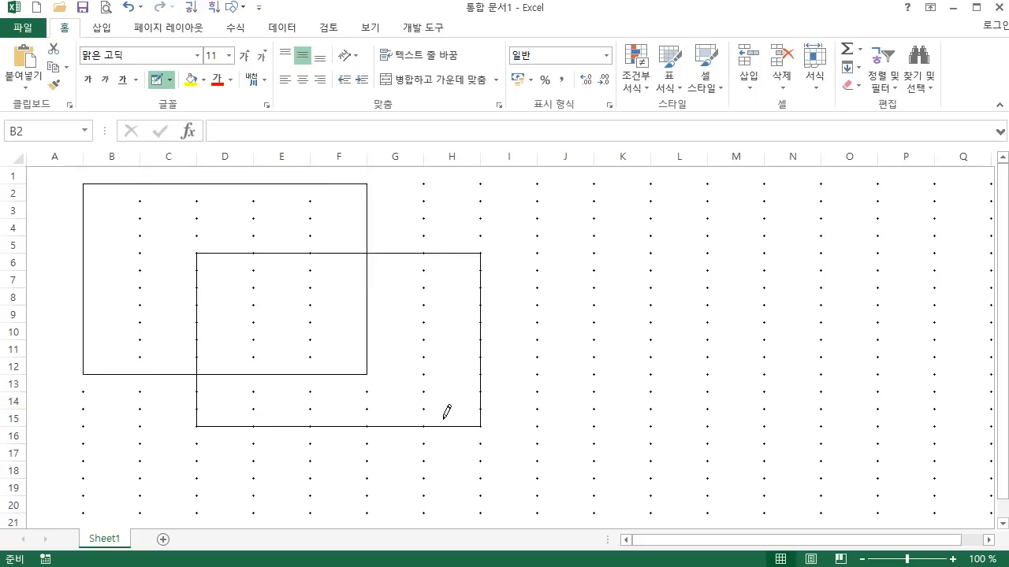
mouse_move(147, 323)
left_mouse_down()
mouse_move(227, 364)
mouse_move(242, 389)
left_mouse_up()
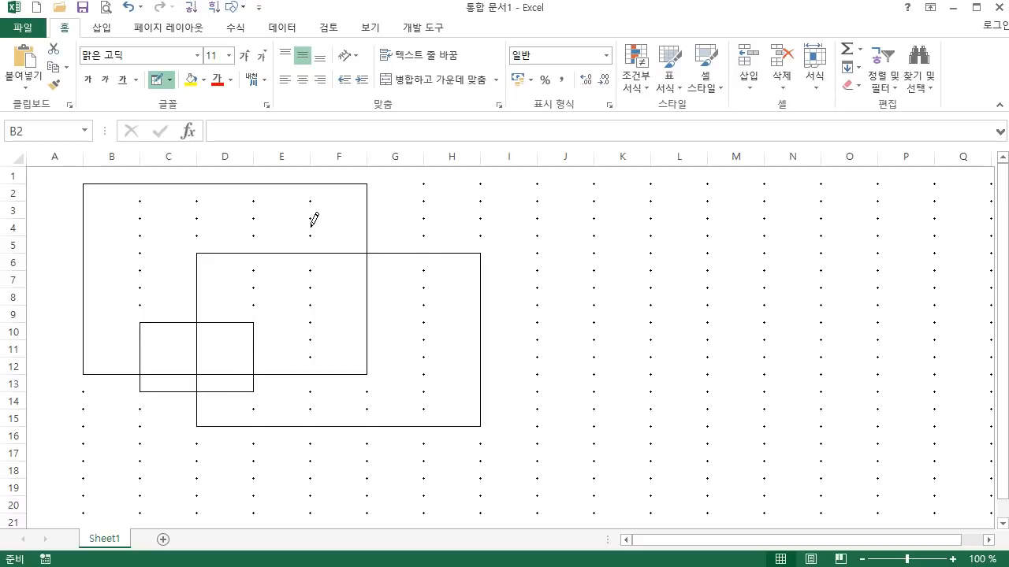
left_click_drag(313, 221, 418, 278)
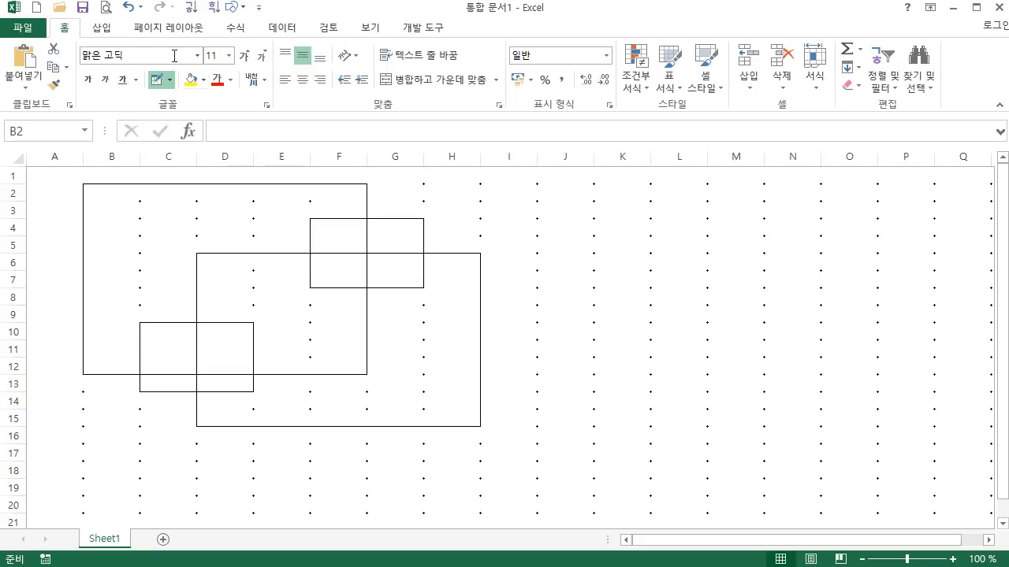
Undo all four drawn outline borders, including the one around B2:F12.
left_click(128, 8)
left_click(128, 8)
left_click(128, 8)
left_click(128, 8)
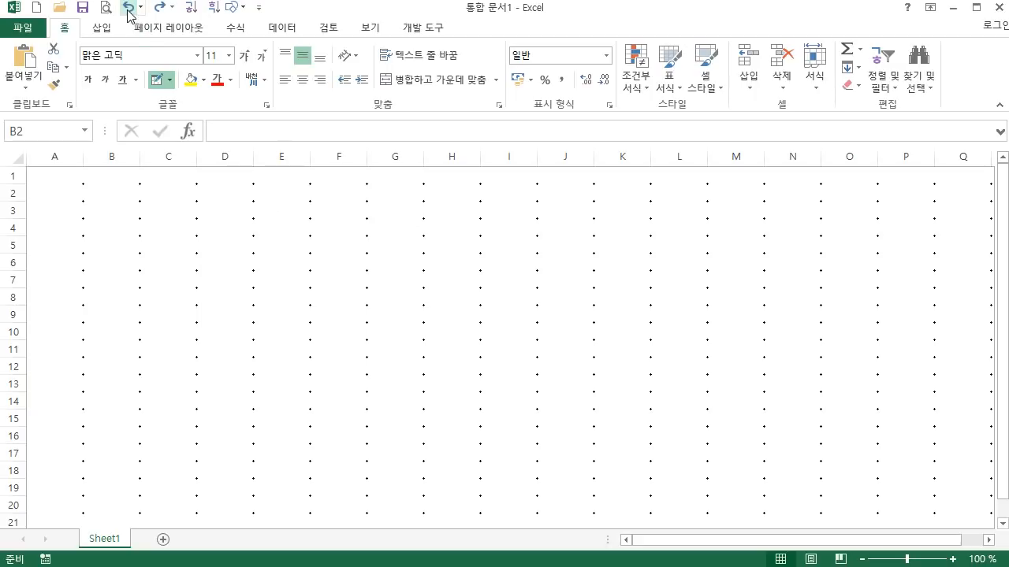
Draw full border grids over C3:F12 and H5:J12 with the Draw Border Grid tool.
left_click(169, 79)
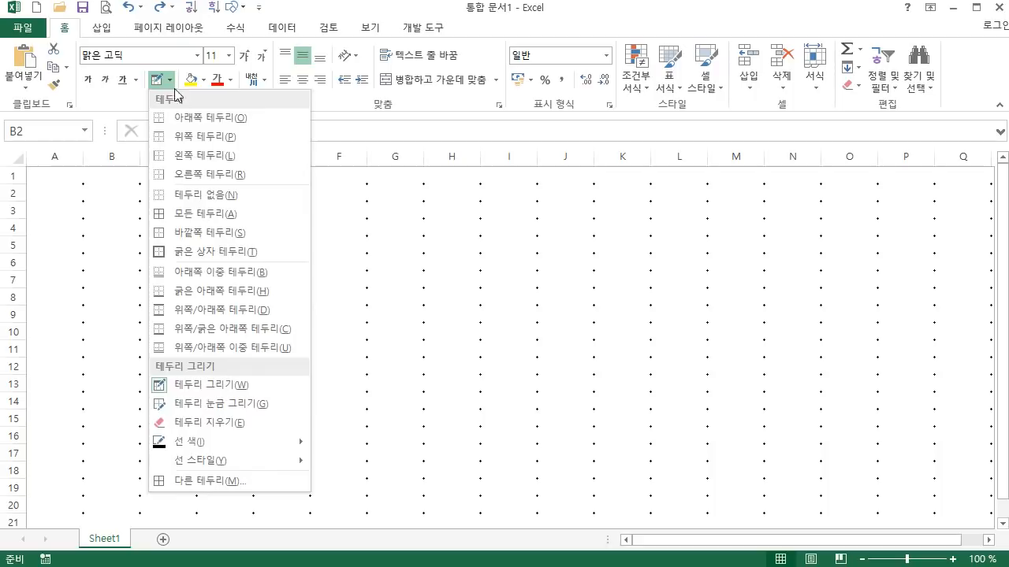
left_click(234, 406)
mouse_move(143, 198)
left_mouse_down()
mouse_move(350, 321)
mouse_move(365, 355)
left_mouse_up()
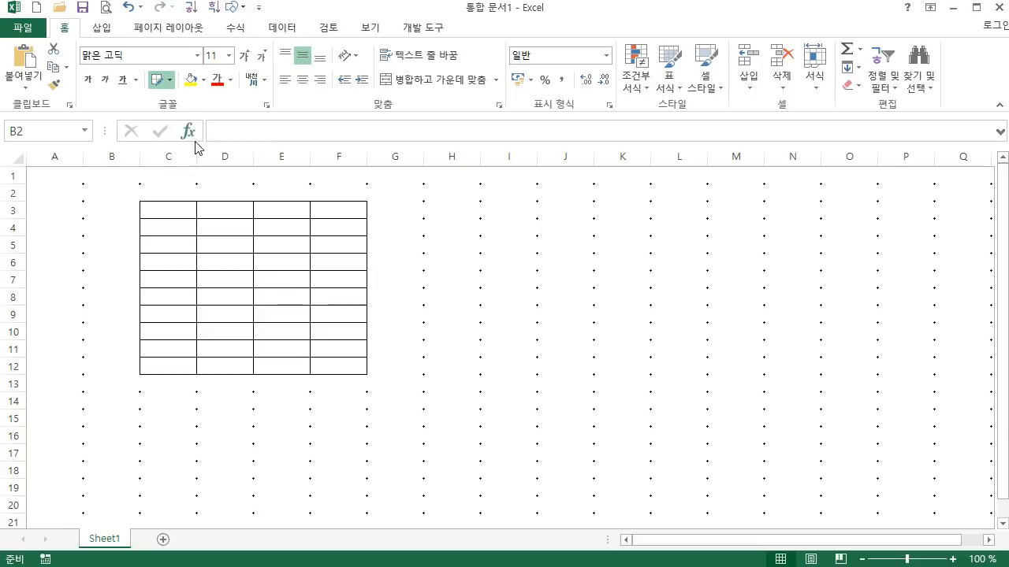
mouse_move(425, 236)
left_mouse_down()
mouse_move(473, 305)
mouse_move(576, 361)
left_mouse_up()
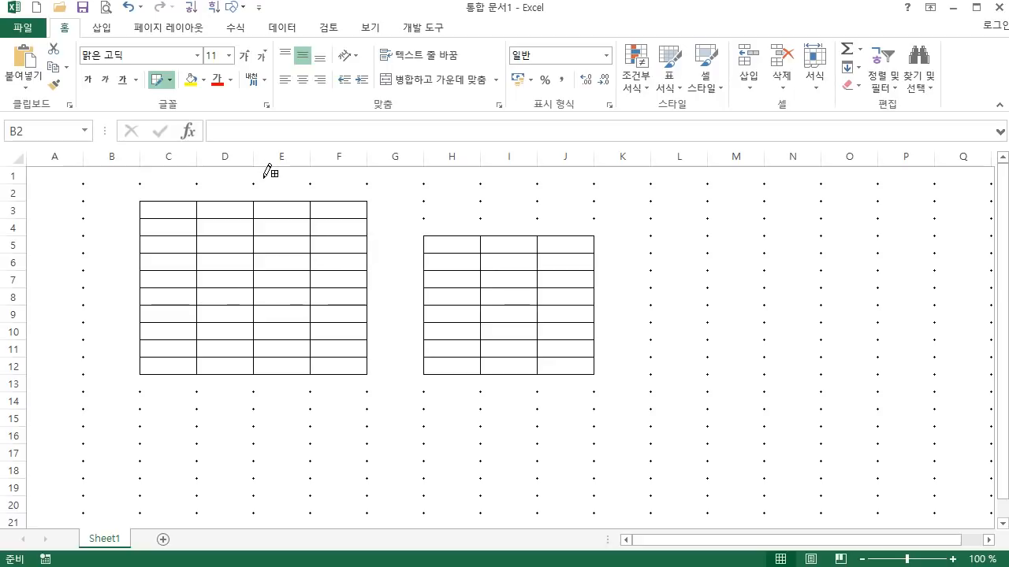
Erase individual inner horizontal borders across columns C to F of the C3:F12 table with the Erase Border tool.
left_click(169, 80)
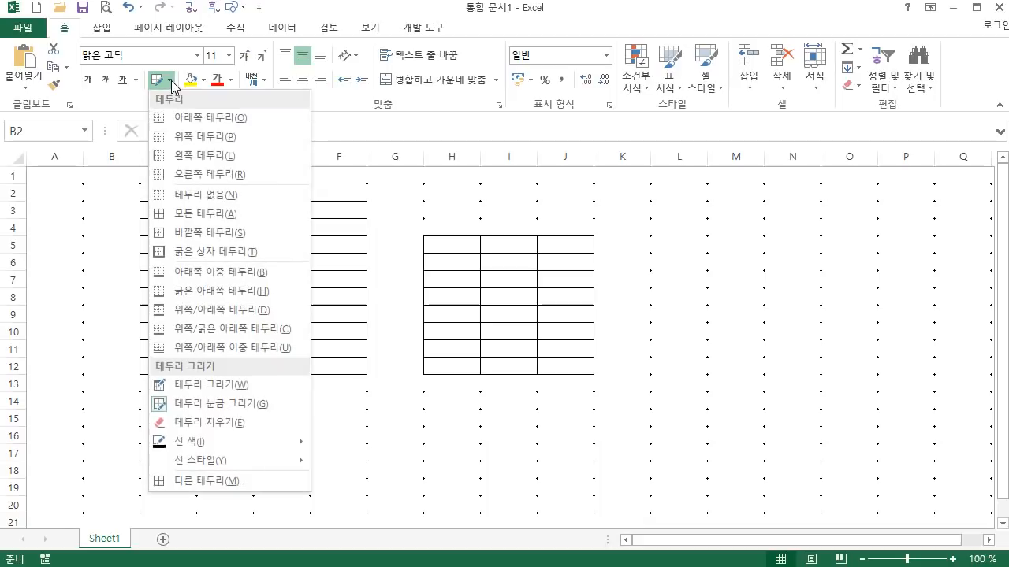
left_click(237, 423)
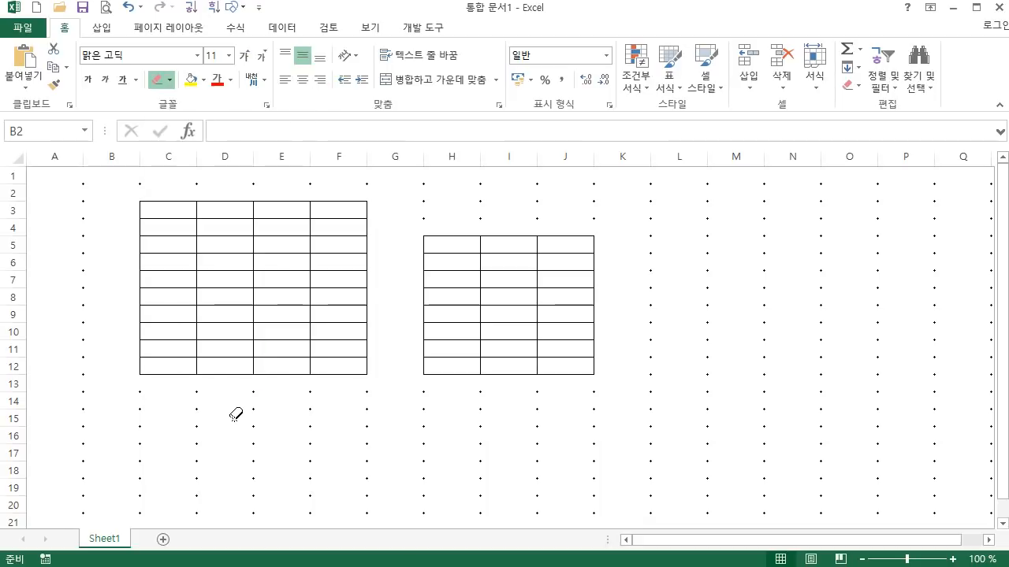
left_click(173, 218)
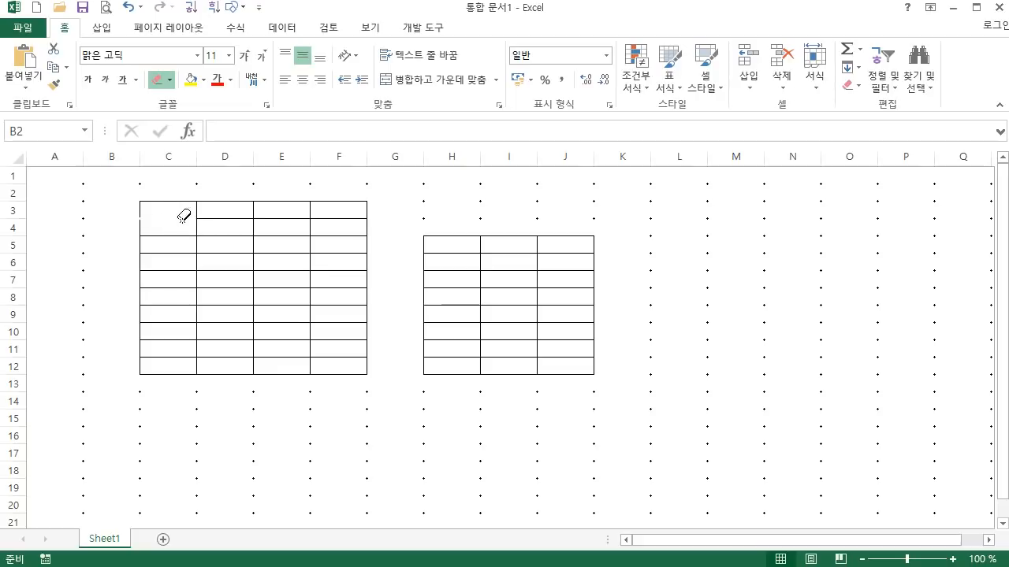
left_click(224, 236)
left_click(268, 251)
left_click(327, 270)
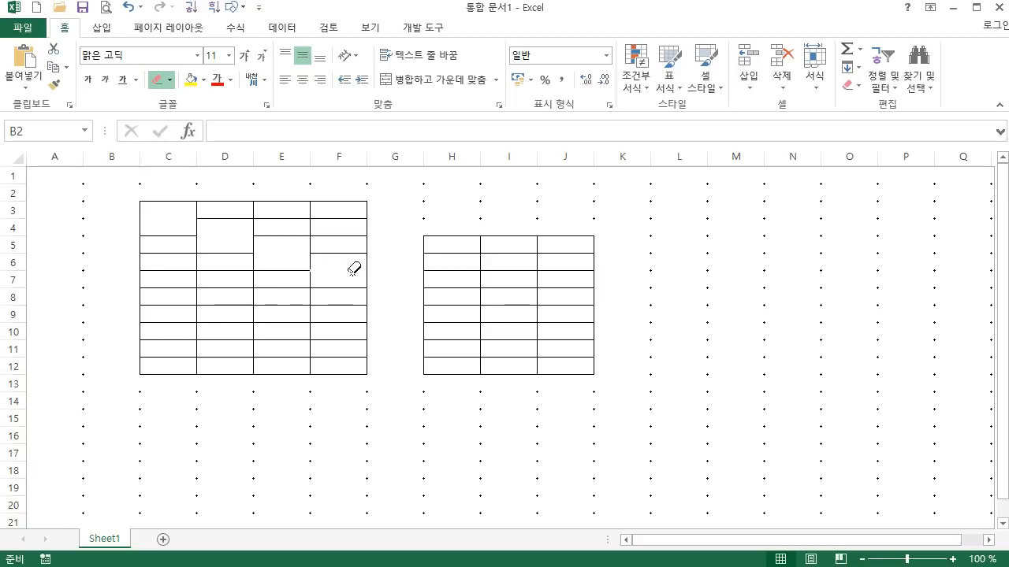
left_click(329, 253)
left_click(341, 219)
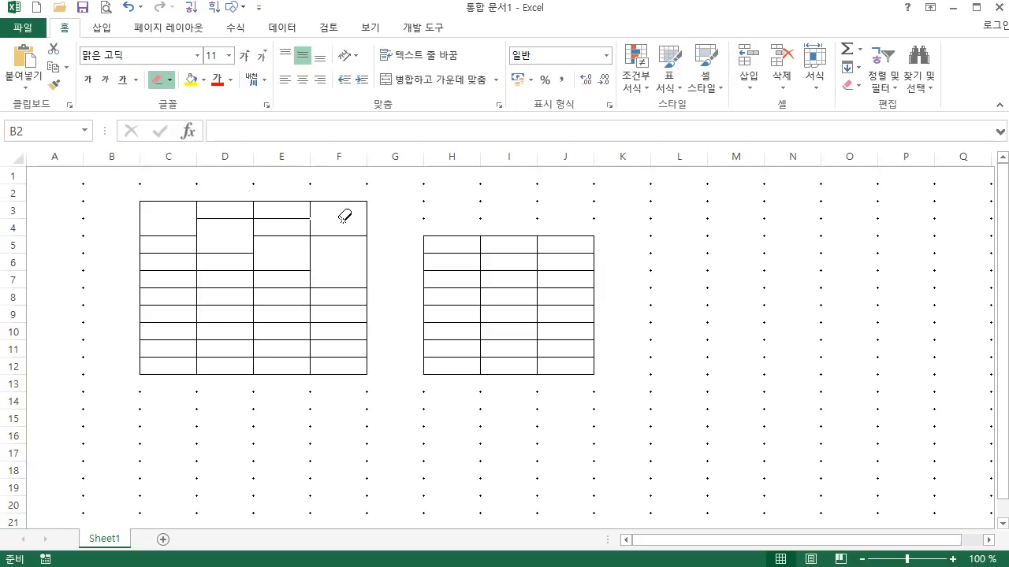
left_click(285, 218)
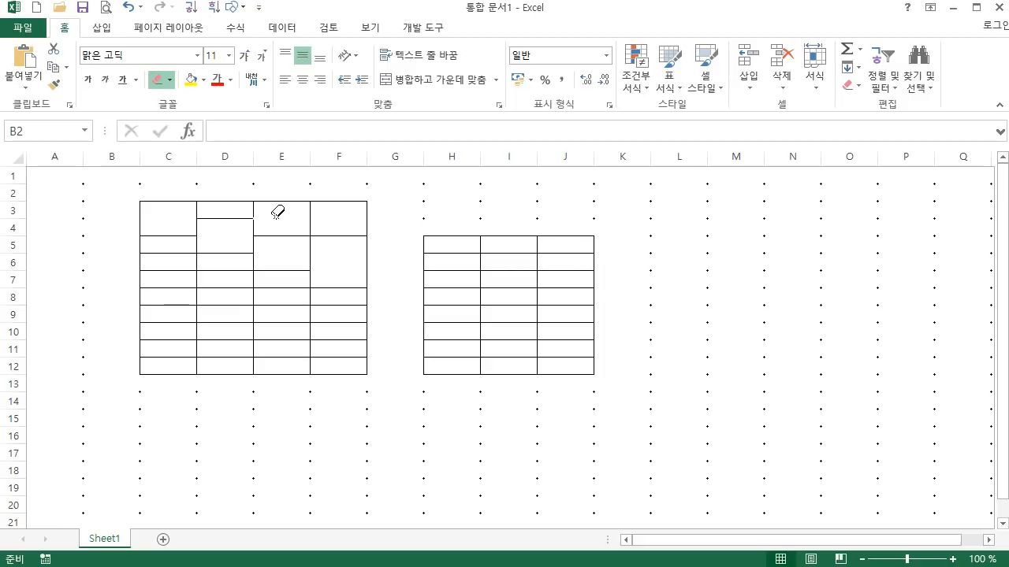
left_click(223, 287)
left_click(233, 305)
Erase all borders of the C3:F12 table and the borders of H7:J8 in the other table.
mouse_move(145, 202)
left_mouse_down()
mouse_move(272, 279)
mouse_move(344, 360)
left_mouse_up()
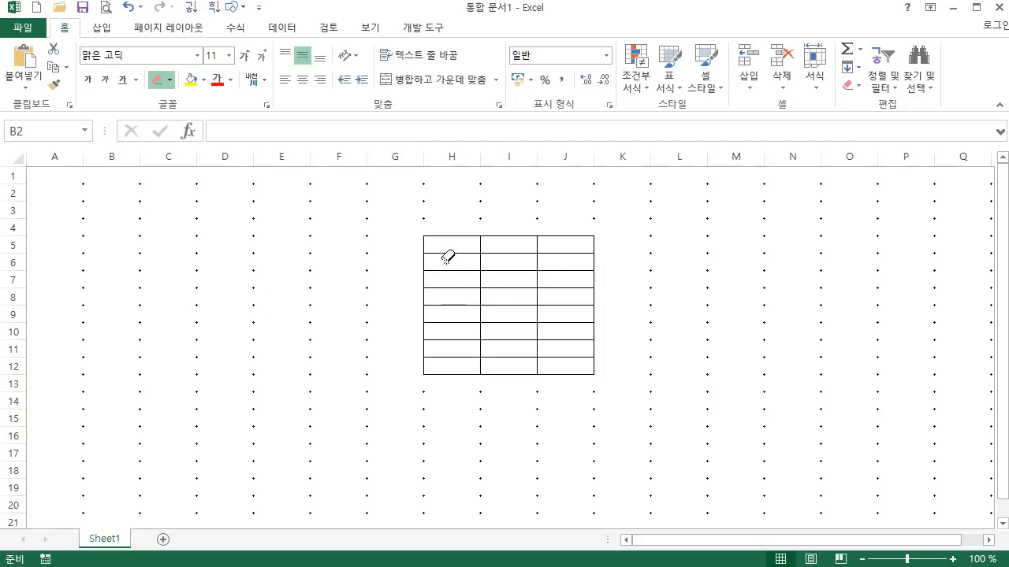
mouse_move(441, 273)
left_mouse_down()
mouse_move(589, 286)
mouse_move(591, 294)
left_mouse_up()
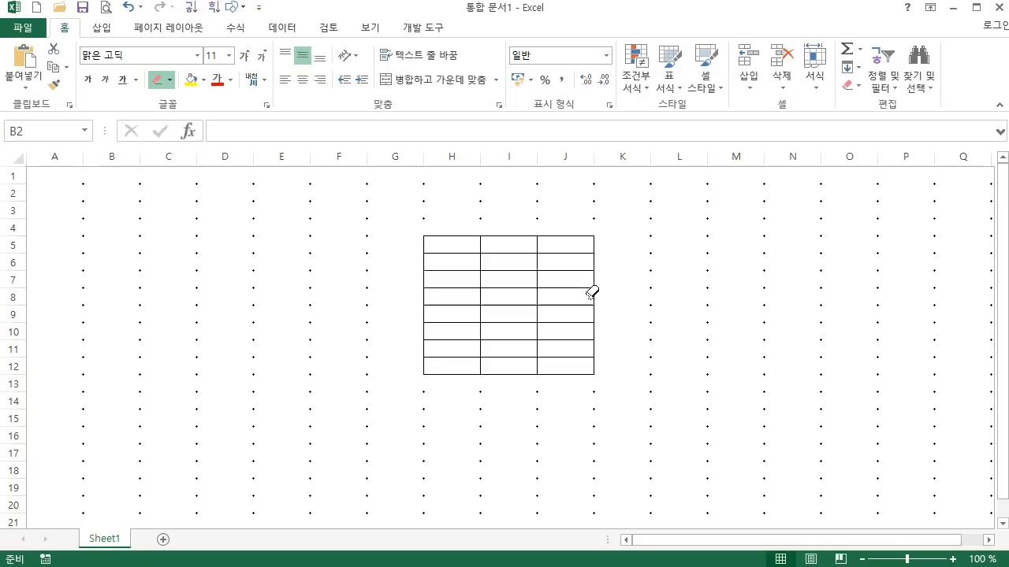
Erase individual inner borders in rows 5–6 and 9–12 of the H5:J12 table.
left_click(441, 252)
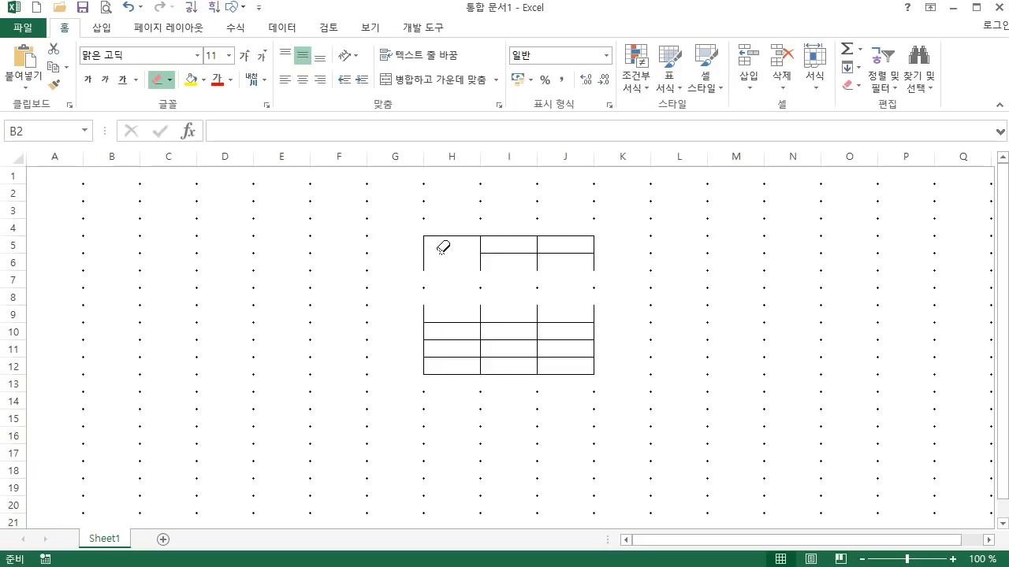
left_click(501, 252)
left_click(557, 253)
left_click(537, 260)
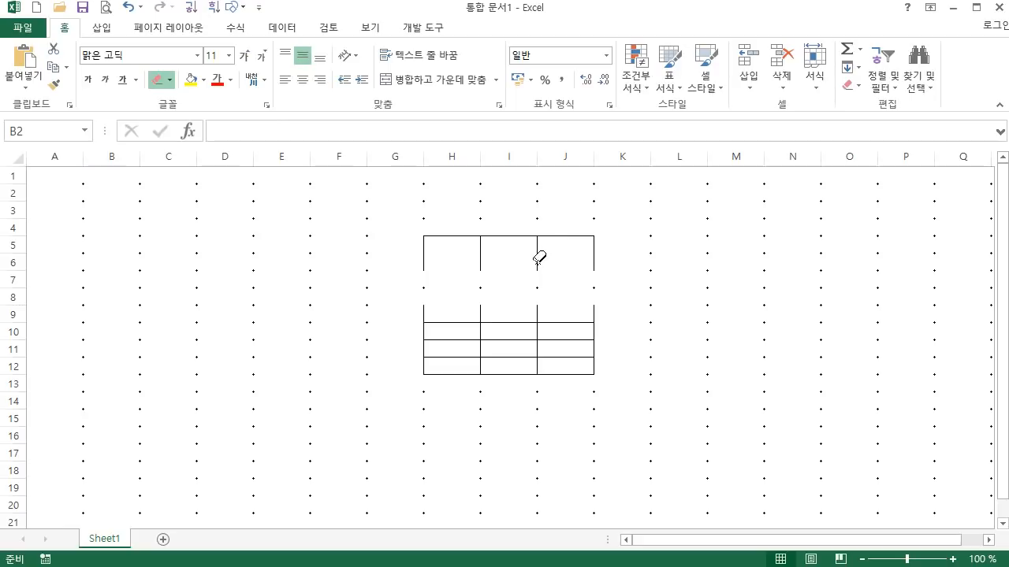
left_click(509, 323)
left_click(509, 339)
left_click(449, 339)
left_click(453, 357)
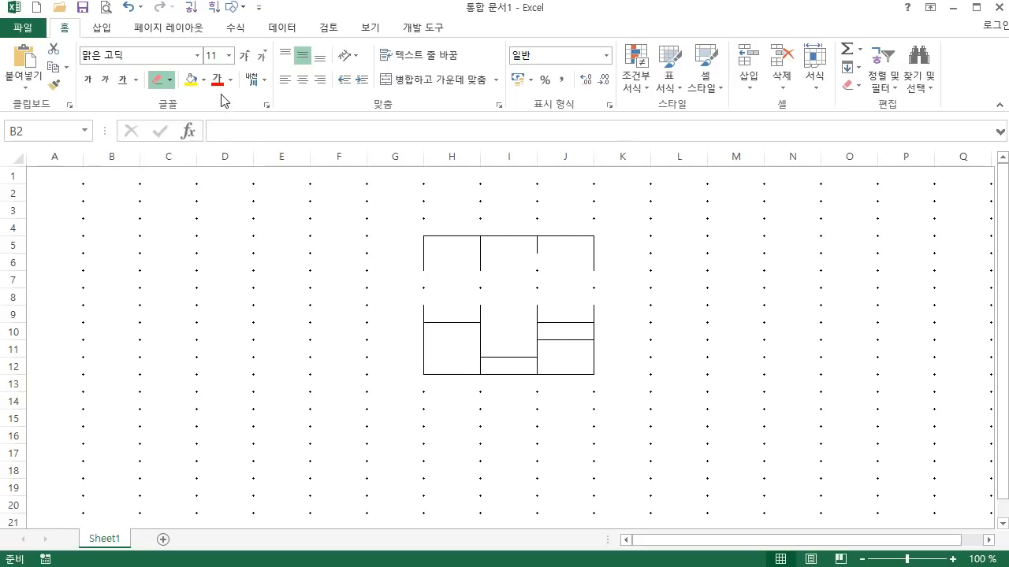
Redraw the full border grid over H5:J12 with the Draw Border Grid tool.
left_click(170, 80)
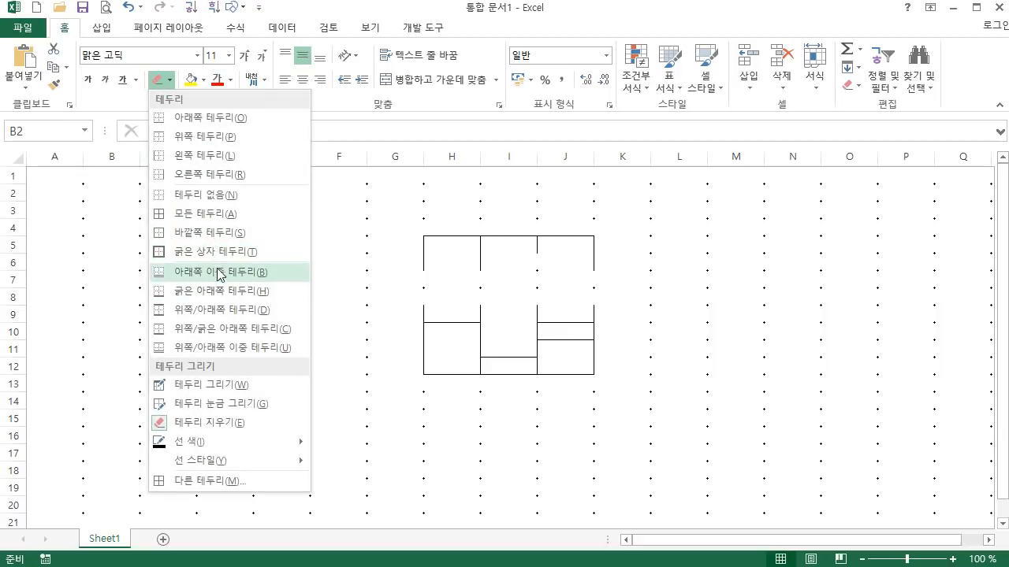
left_click(263, 404)
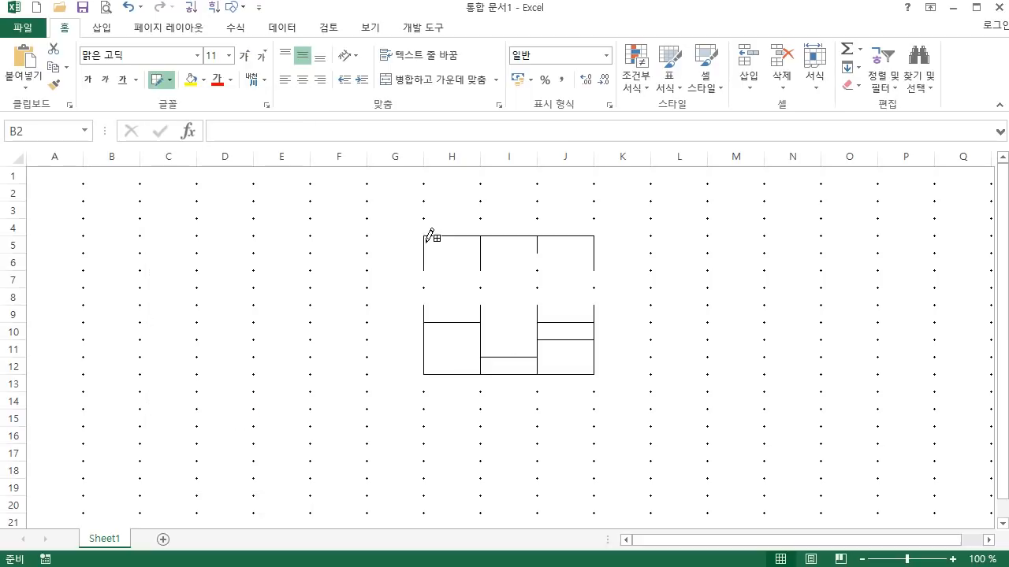
mouse_move(435, 234)
left_mouse_down()
mouse_move(566, 332)
mouse_move(572, 363)
left_mouse_up()
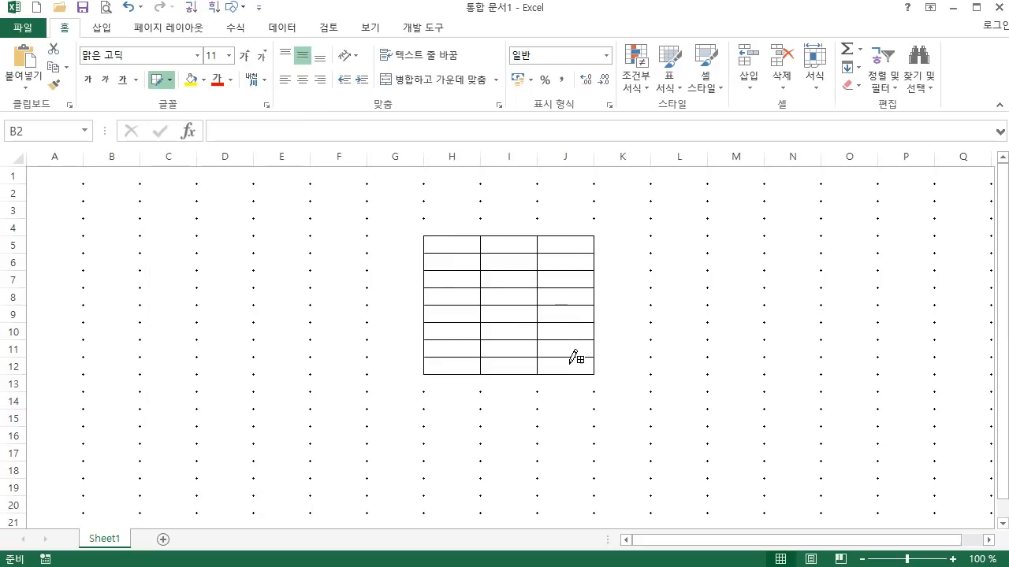
Review the line colour and line style options for drawn borders.
left_click(169, 80)
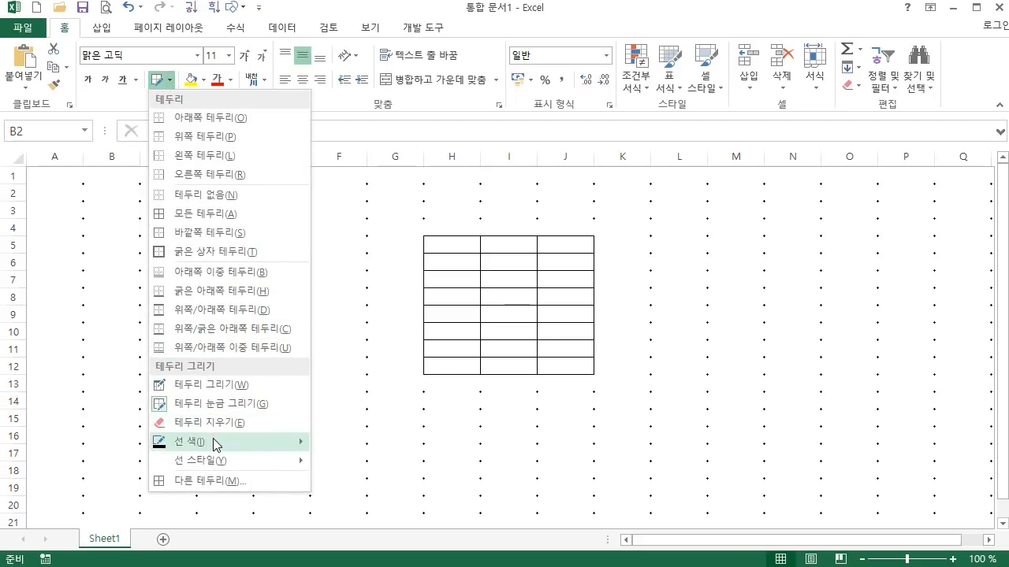
mouse_move(294, 453)
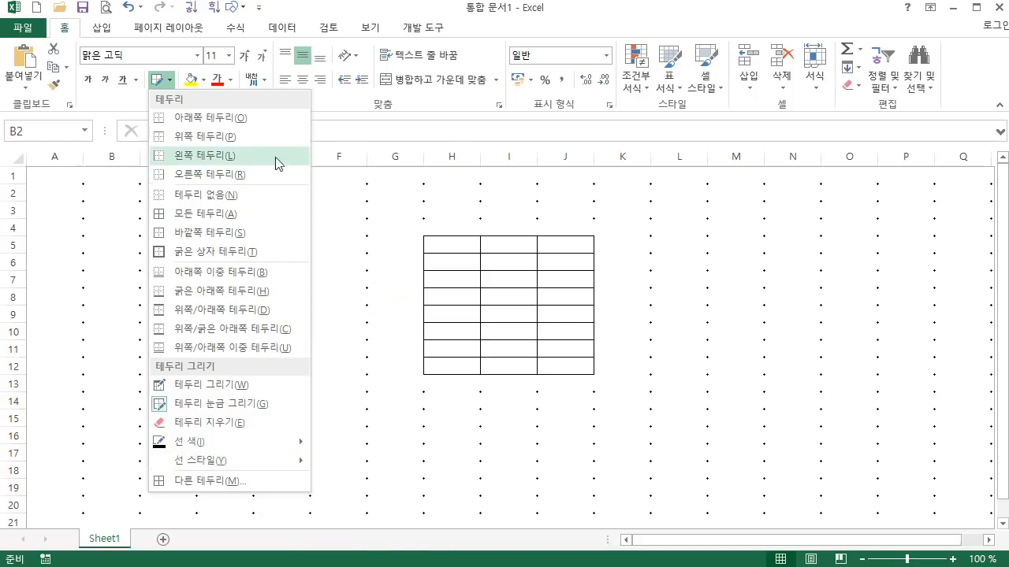
left_click(371, 190)
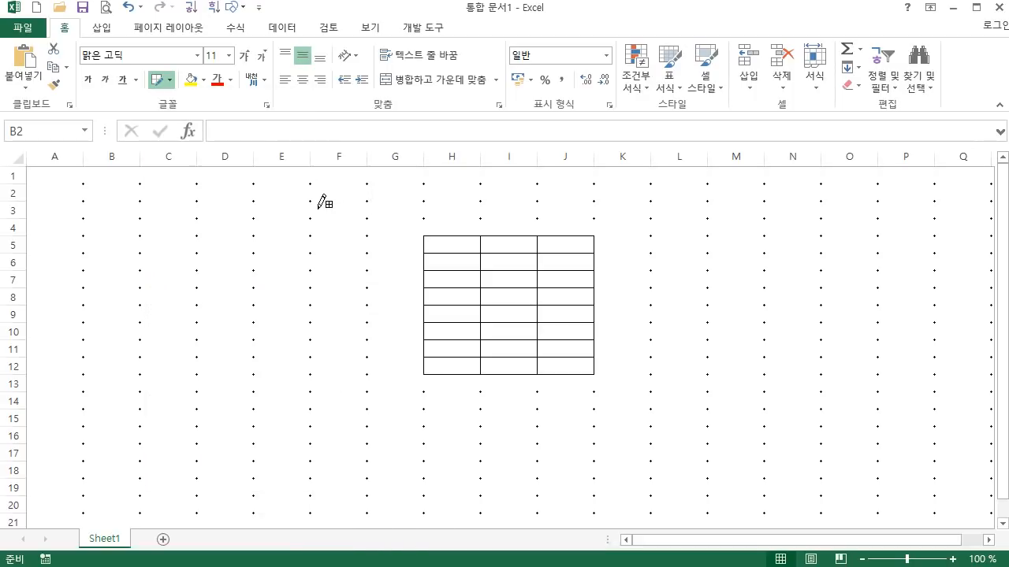
Leave border drawing mode by applying No Border to the selected cell, and select cell C2.
left_click(170, 80)
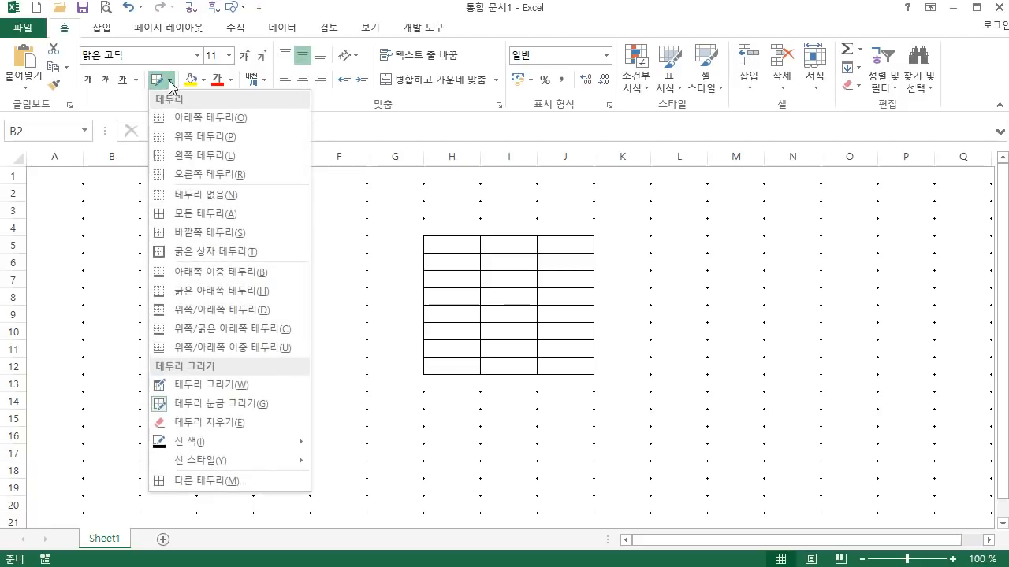
left_click(202, 194)
left_click(300, 208)
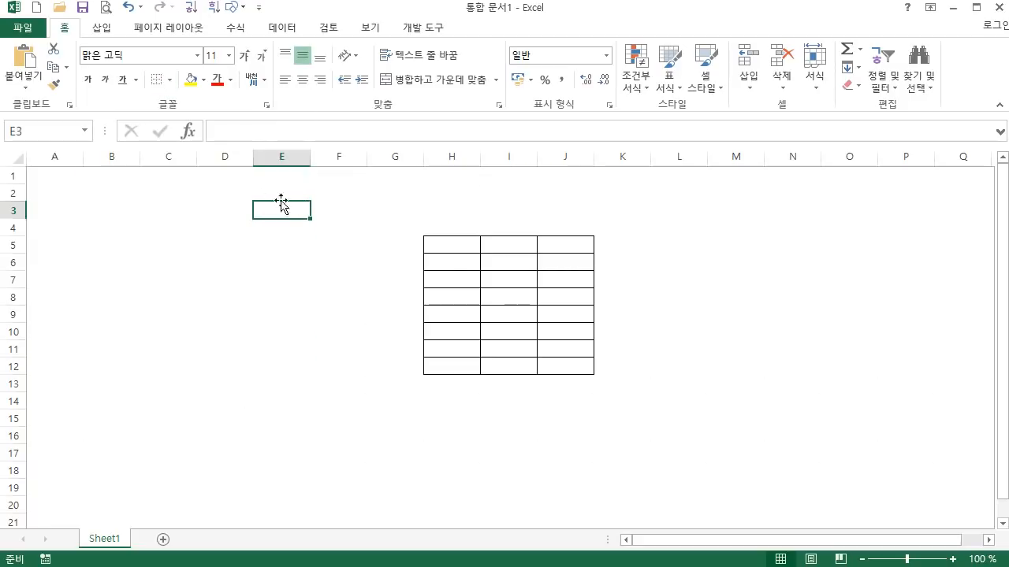
left_click(180, 190)
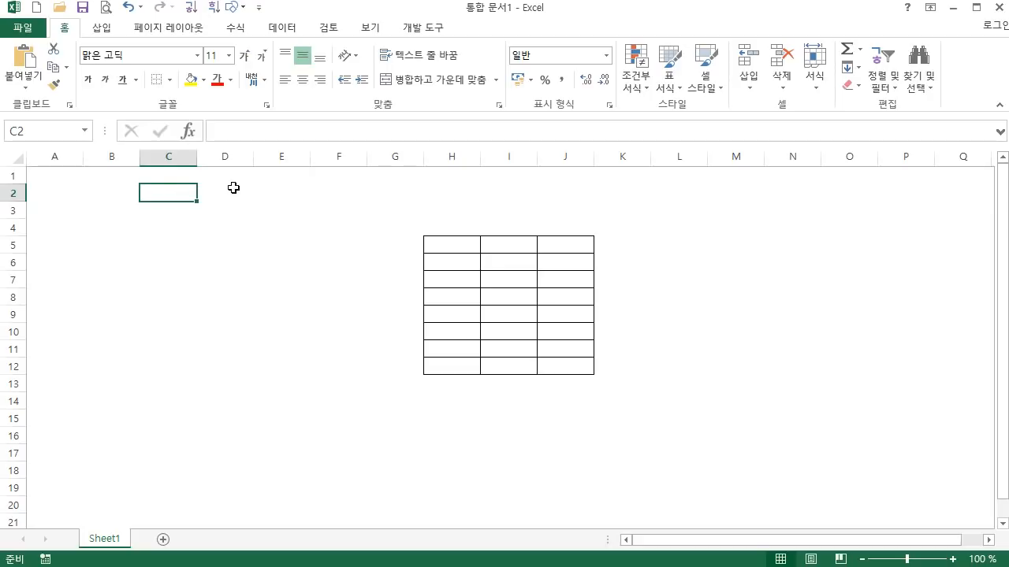
Show the sheet gridlines and delete columns H:J containing the bordered table.
left_click(370, 28)
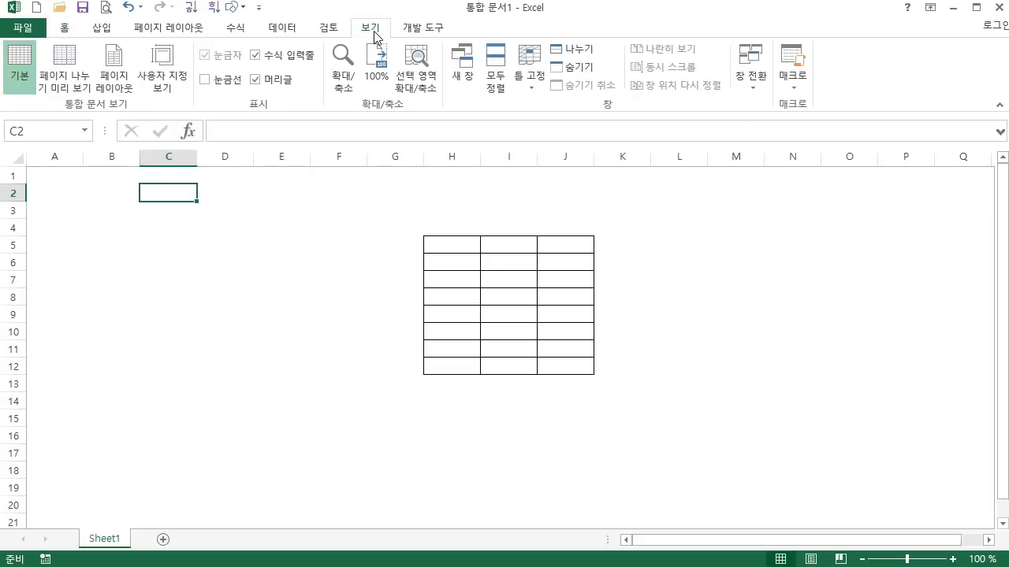
left_click(222, 88)
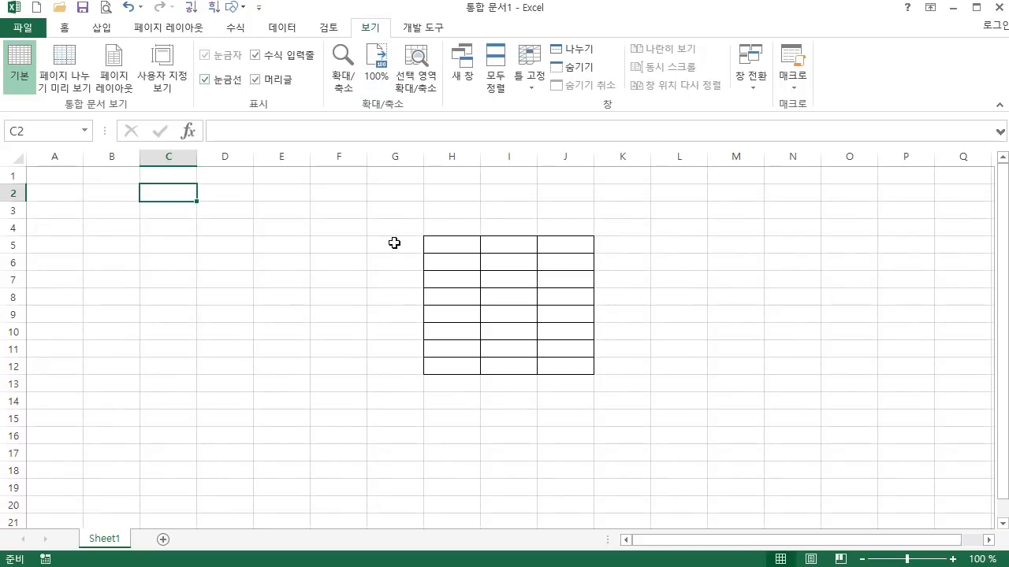
left_click_drag(452, 157, 568, 180)
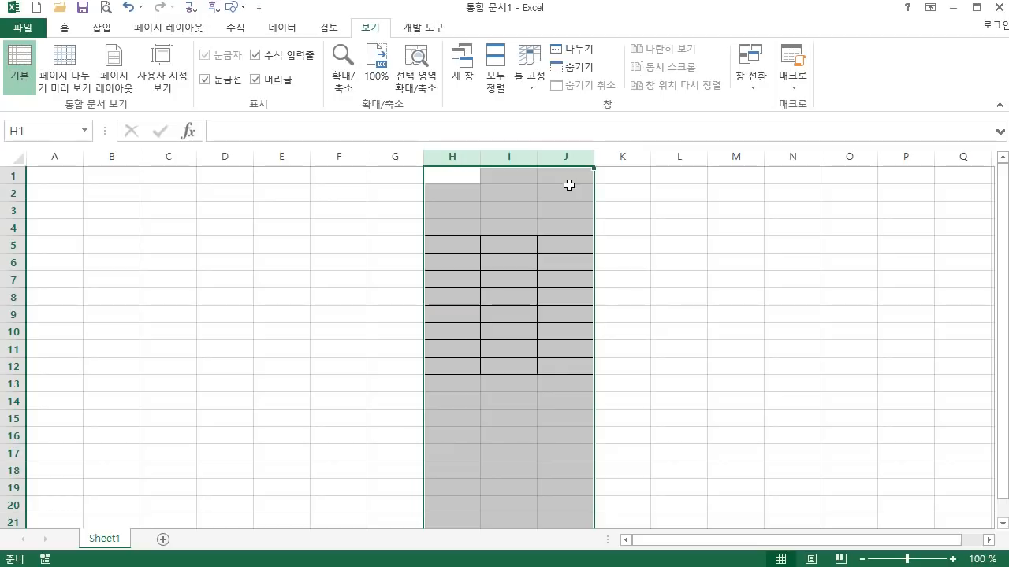
key("ctrl+minus")
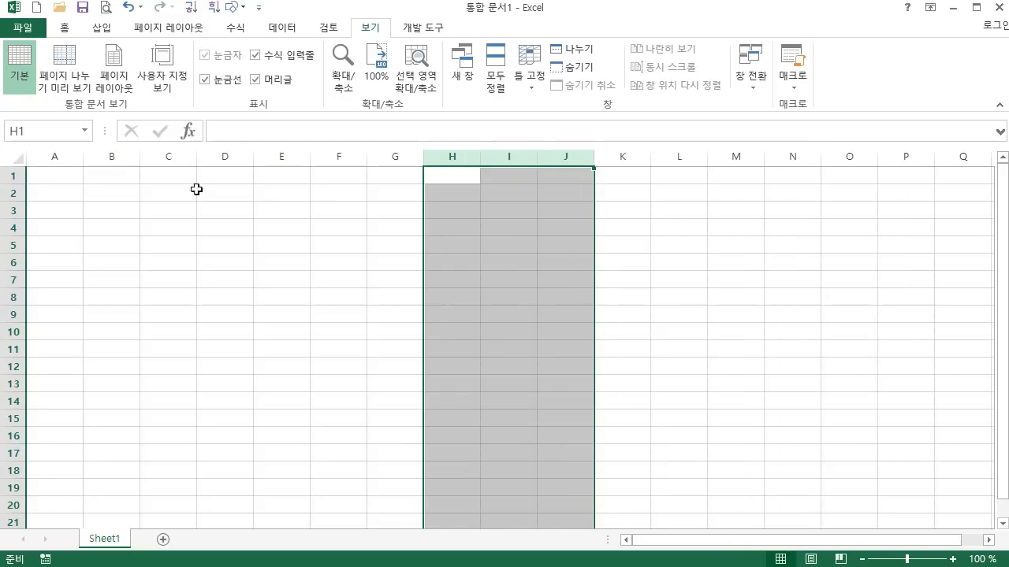
Enter 1 in cell B2 and select that cell again.
left_click(119, 197)
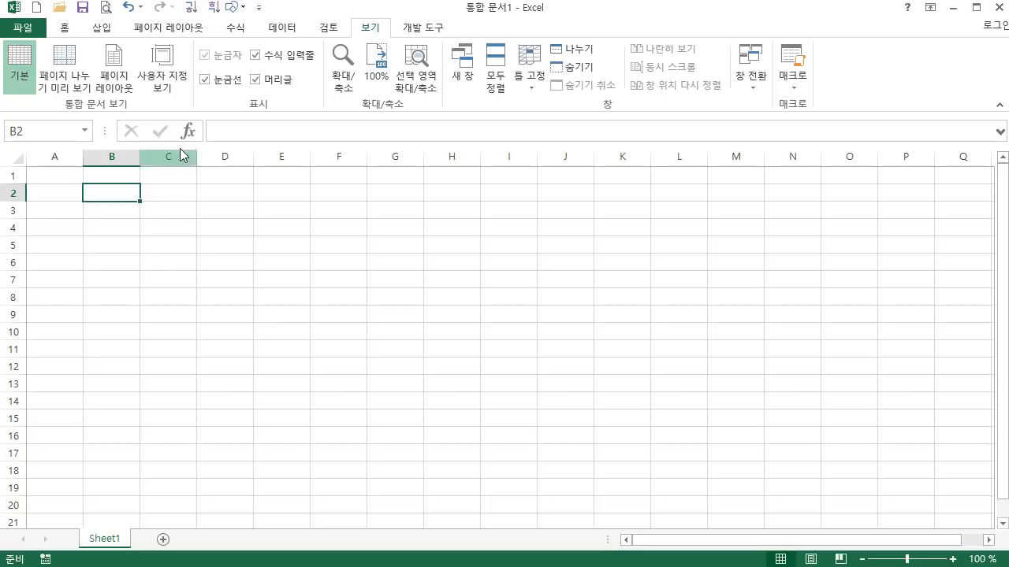
left_click(67, 32)
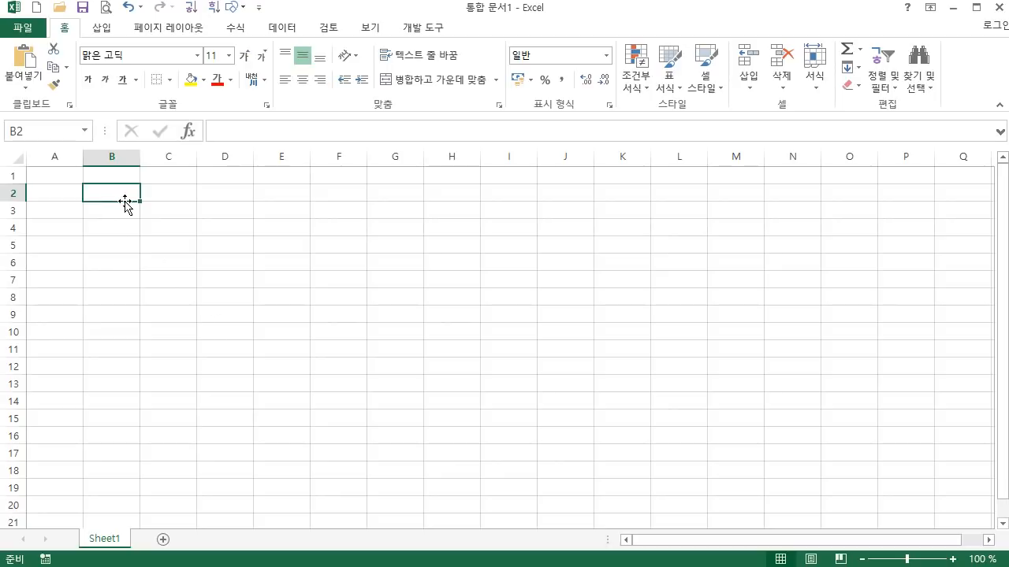
type("1")
key("Return")
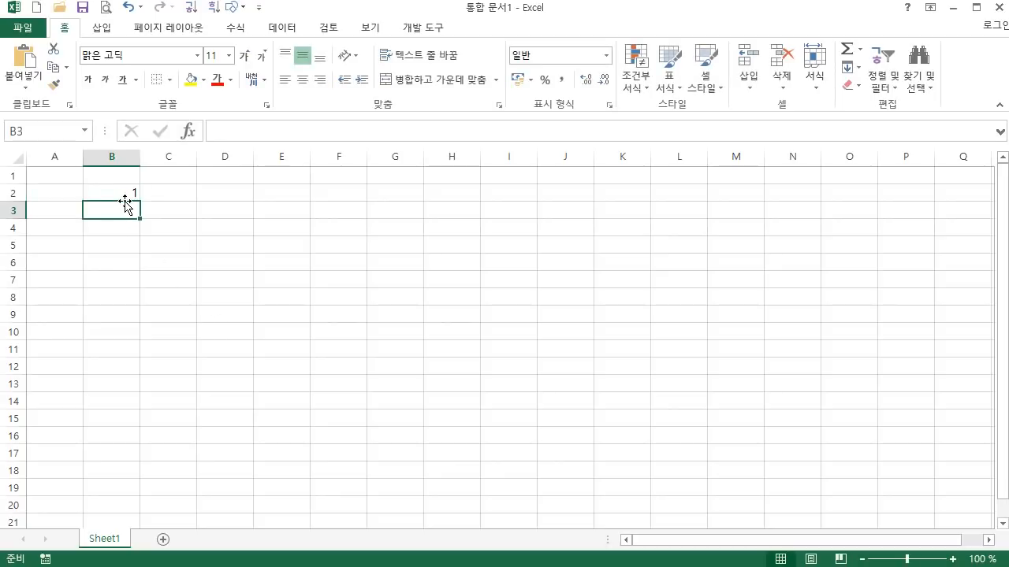
left_click(124, 194)
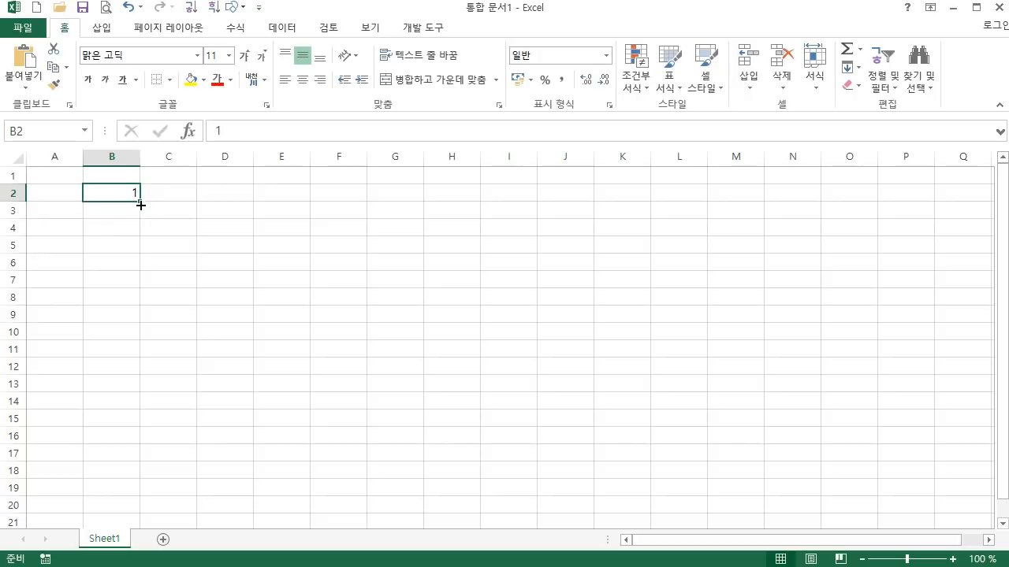
Try filling the value in B2 down to B15, and undo that fill.
left_click_drag(138, 204, 113, 428)
left_click(265, 380)
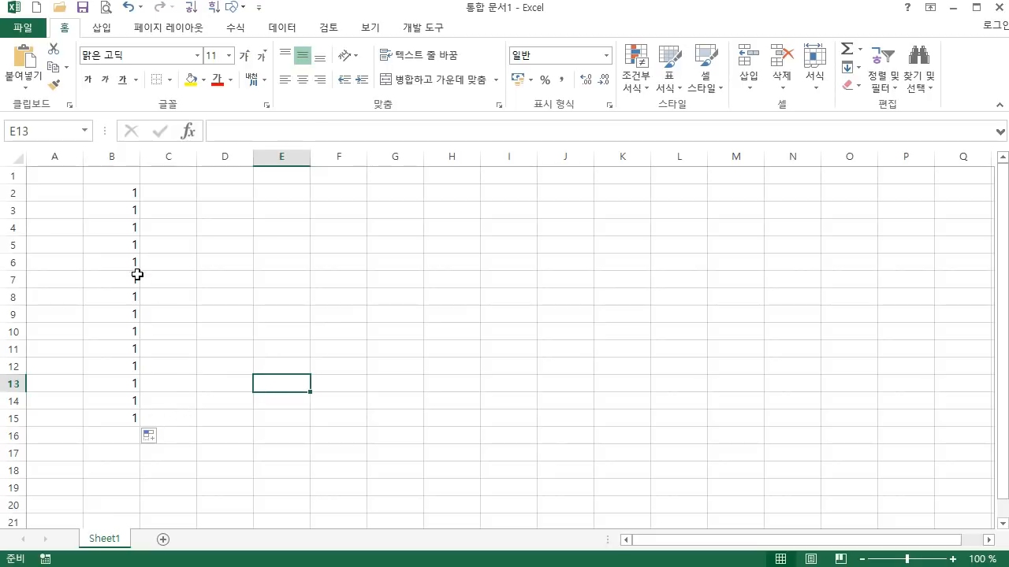
key("ctrl+z")
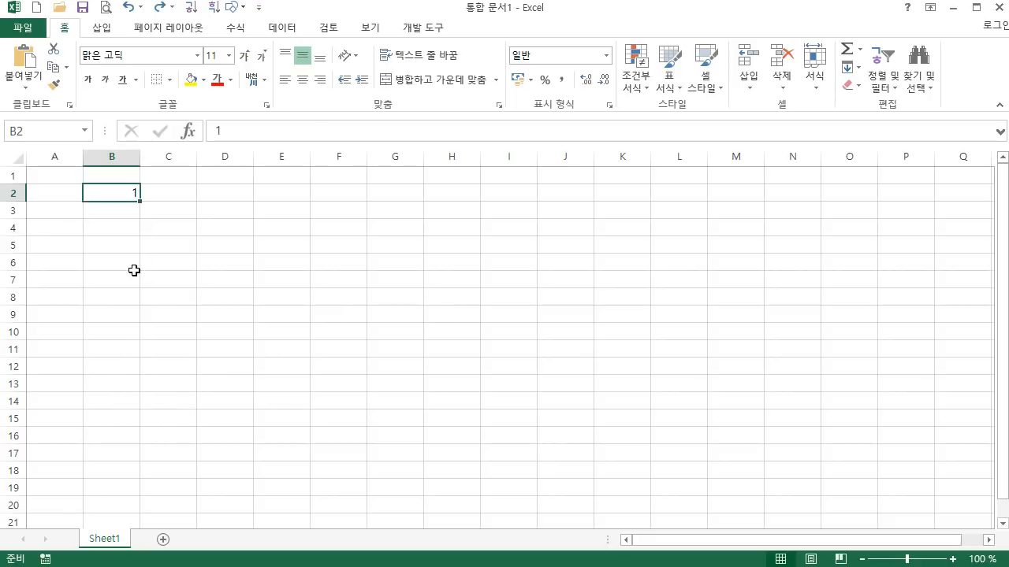
Copy cell B2, paste it into B3:B14, and look over the paste options before ending copy mode.
key("ctrl+c")
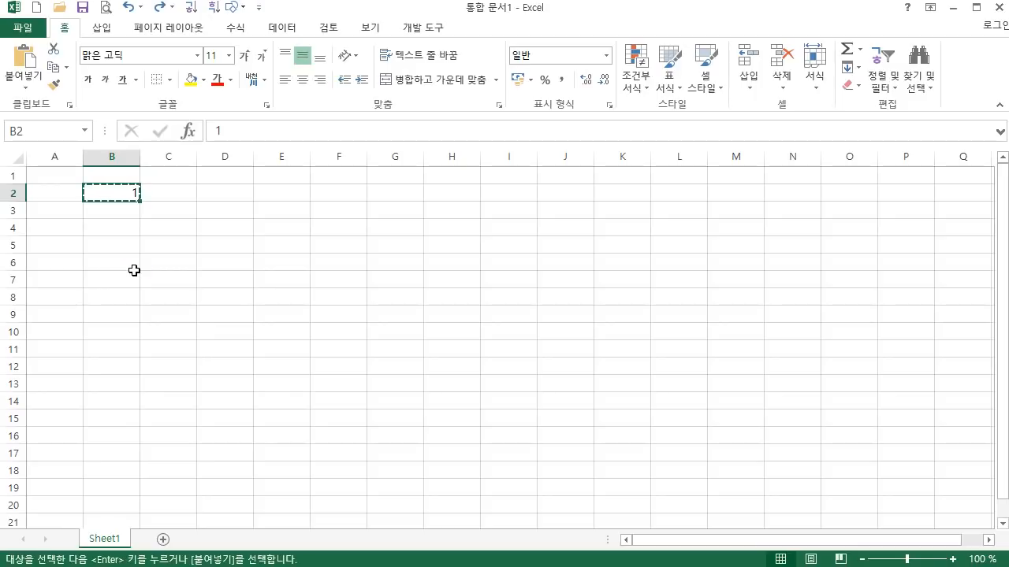
left_click_drag(115, 214, 116, 402)
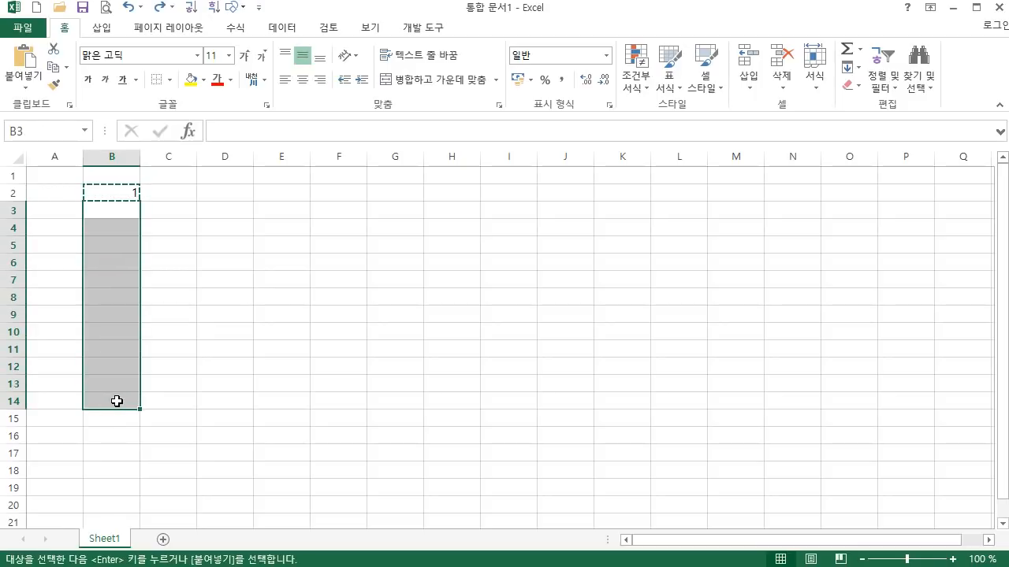
key("ctrl+v")
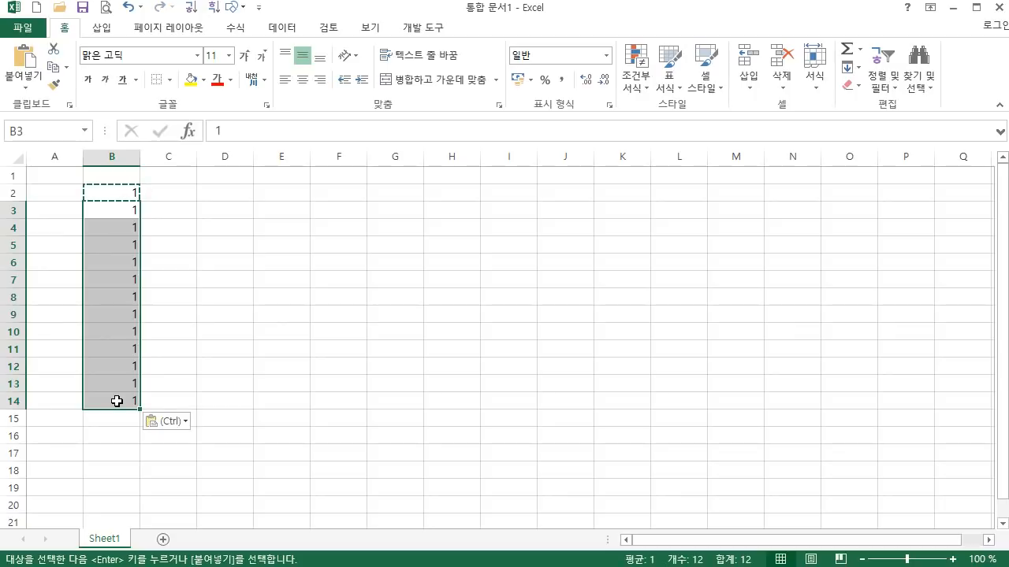
left_click(186, 422)
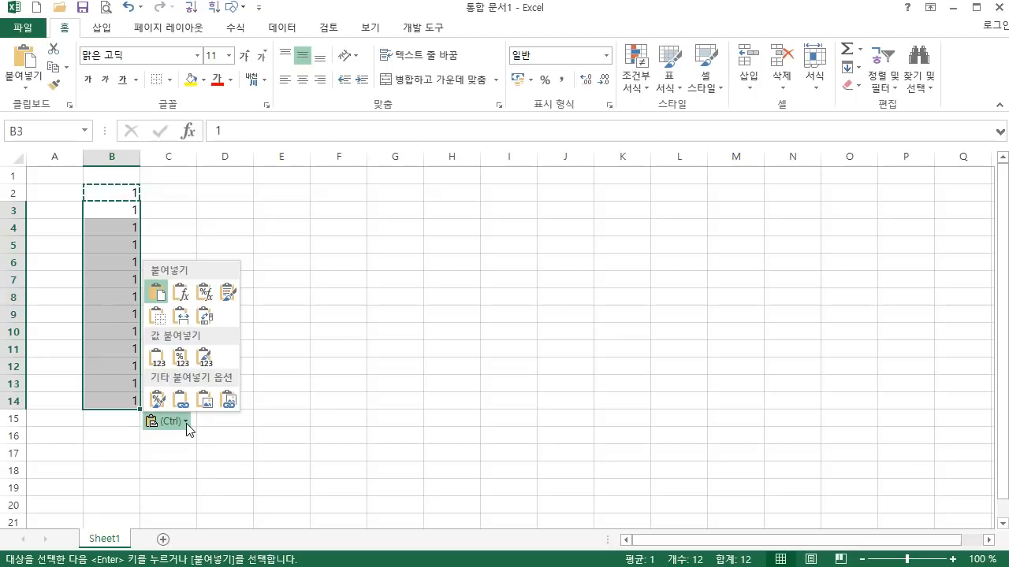
left_click(121, 198)
key("Escape")
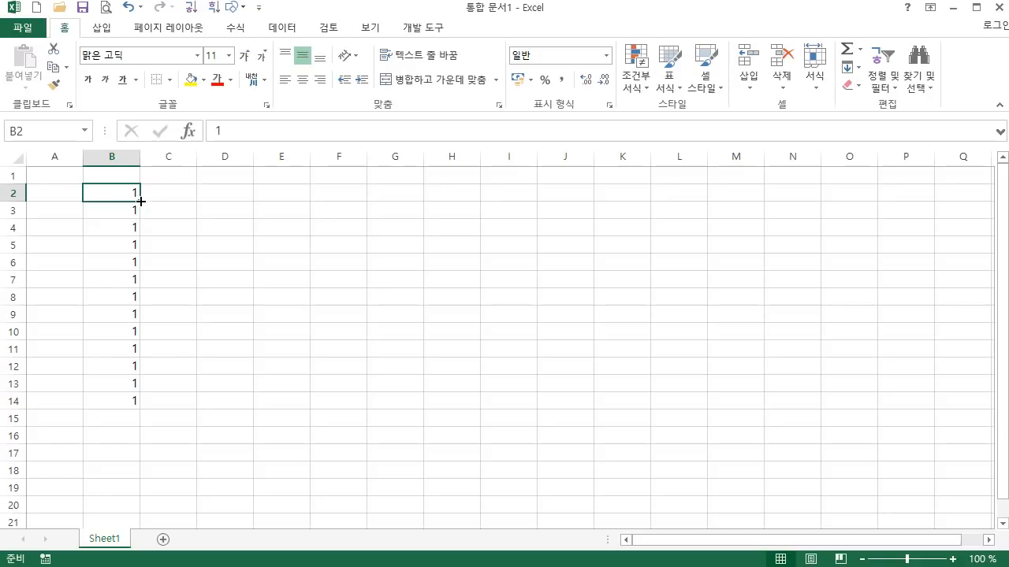
Autofill from B2 down to B14 and set the fill option to Fill Series (연속 데이터 채우기).
left_click_drag(141, 201, 131, 406)
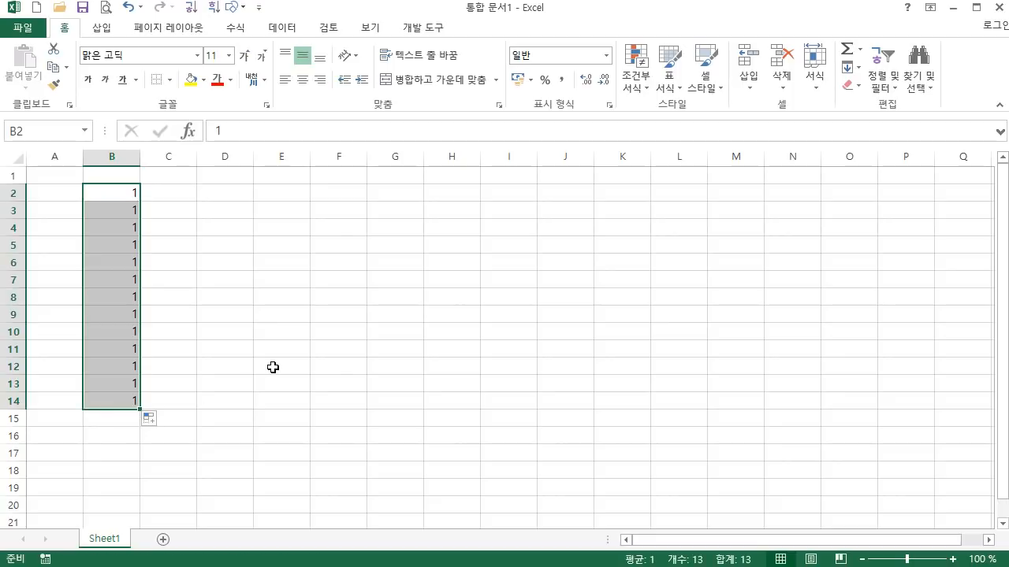
left_click(133, 197)
double_click(140, 201)
left_click(159, 421)
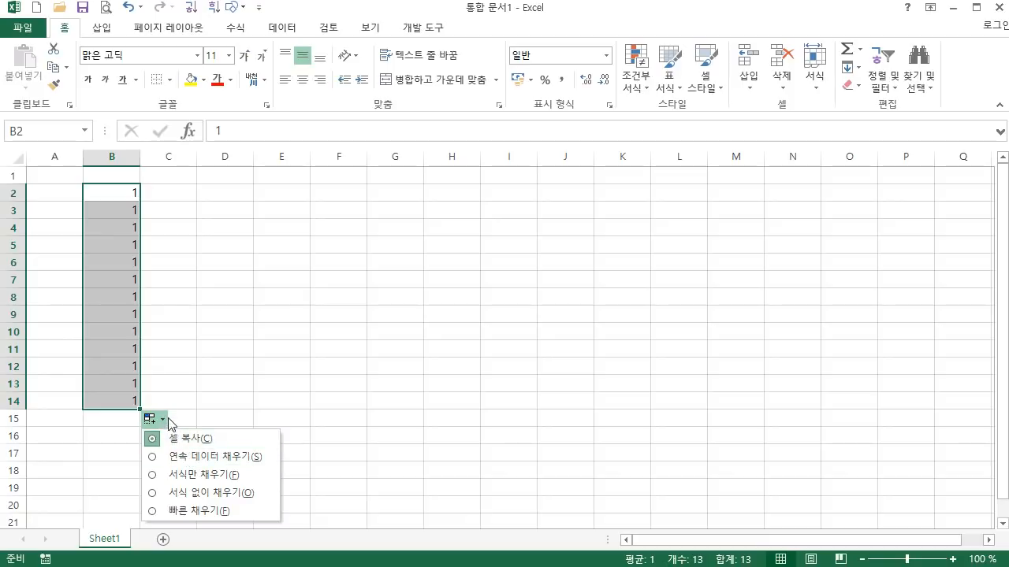
left_click(161, 420)
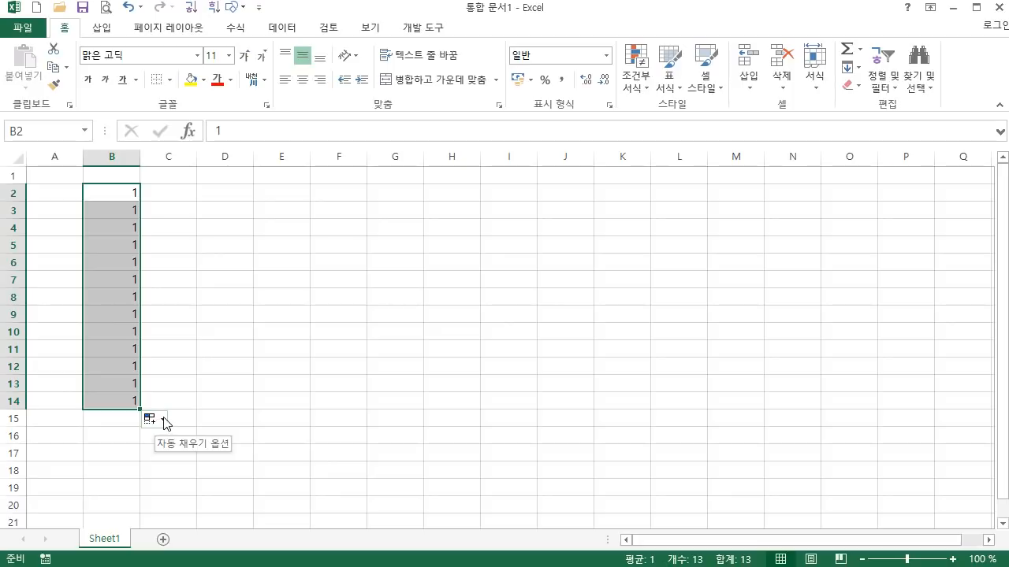
left_click(164, 419)
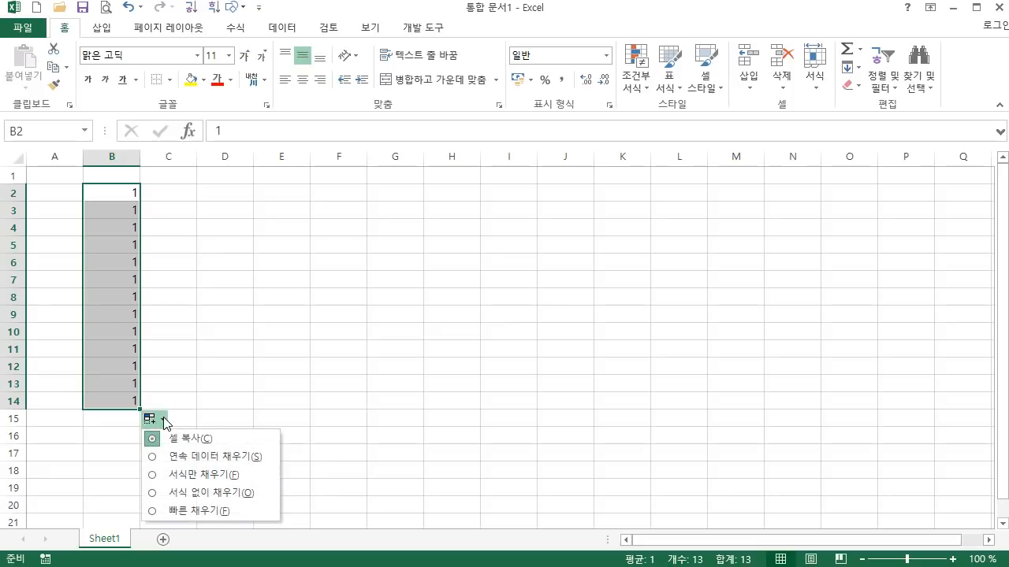
left_click(184, 460)
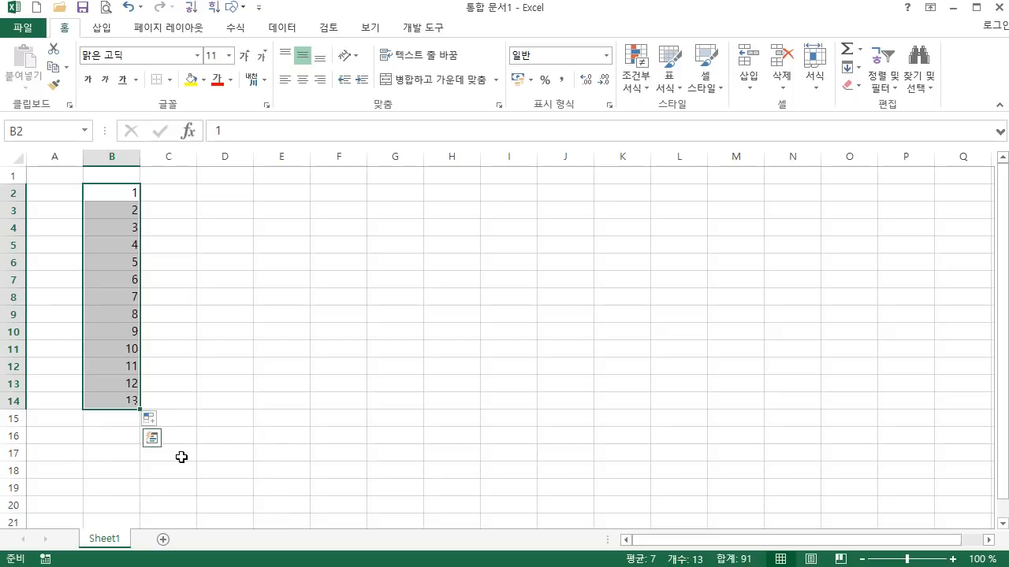
left_click(280, 411)
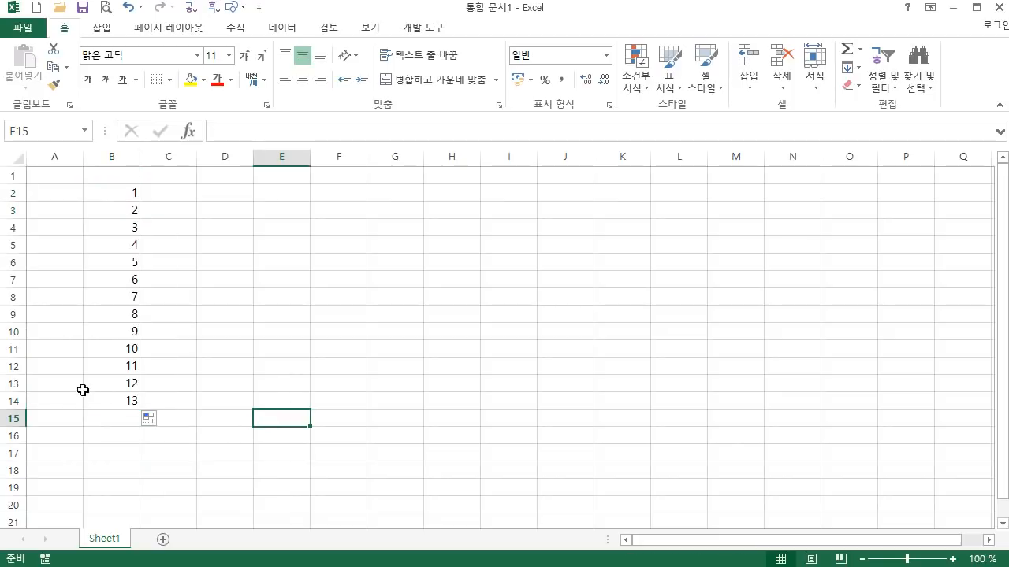
Delete row 14 from the sheet.
left_click(6, 401)
right_click(6, 401)
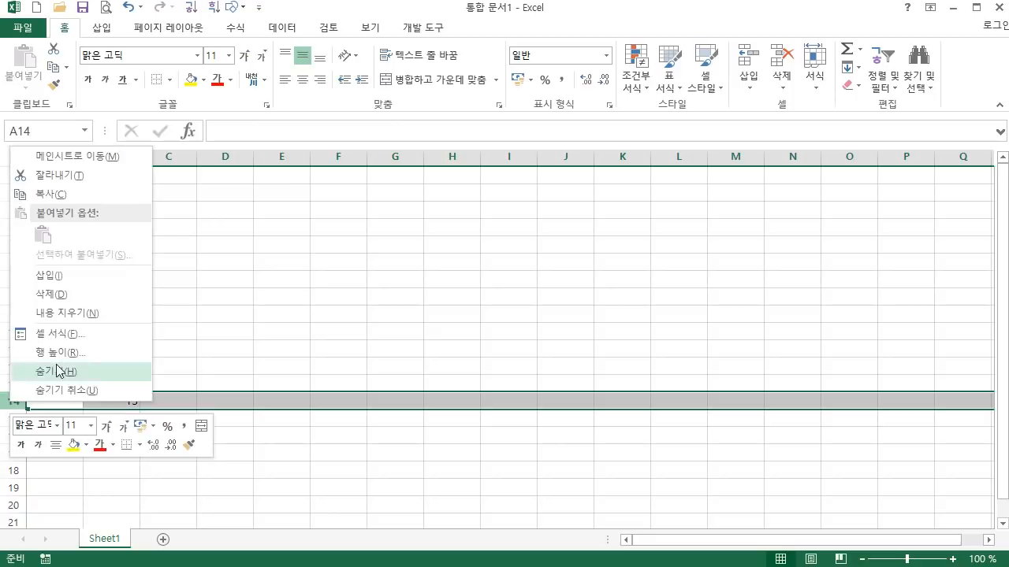
left_click(63, 293)
left_click(213, 279)
Clear the contents of B3:B13 and enter 3 in cell B3.
left_click(124, 196)
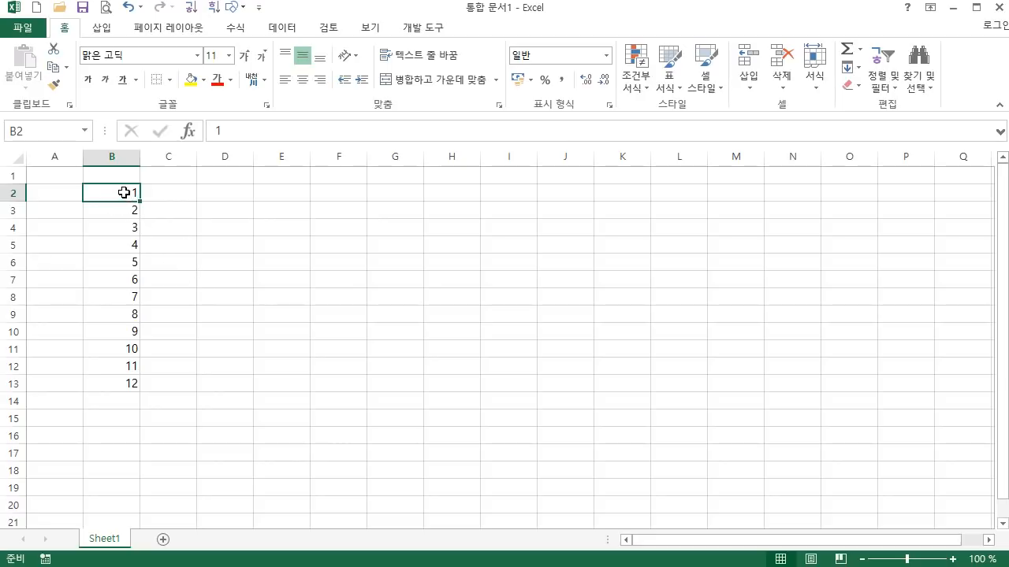
left_click_drag(130, 211, 126, 383)
key("Delete")
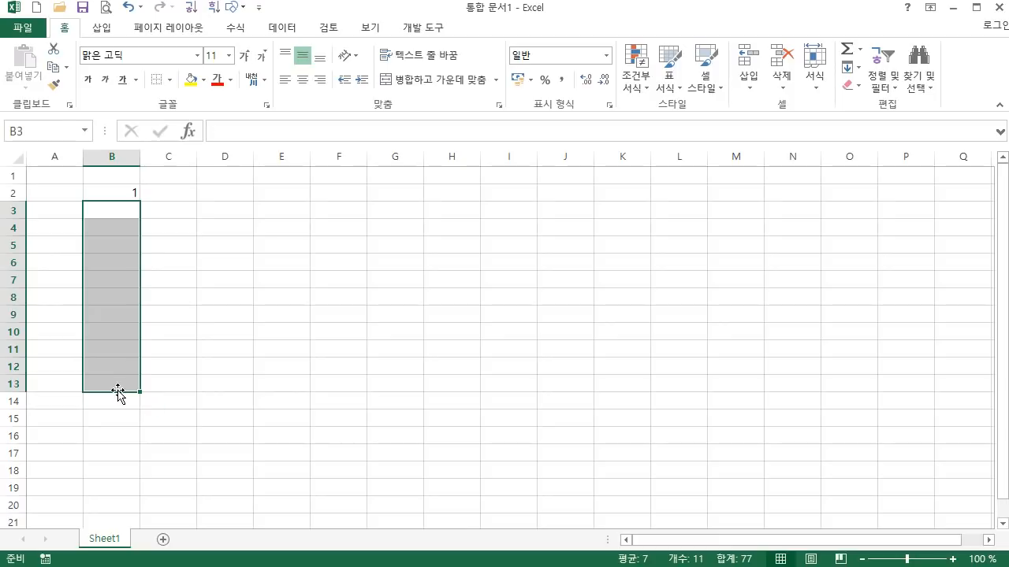
key("Up")
key("Down")
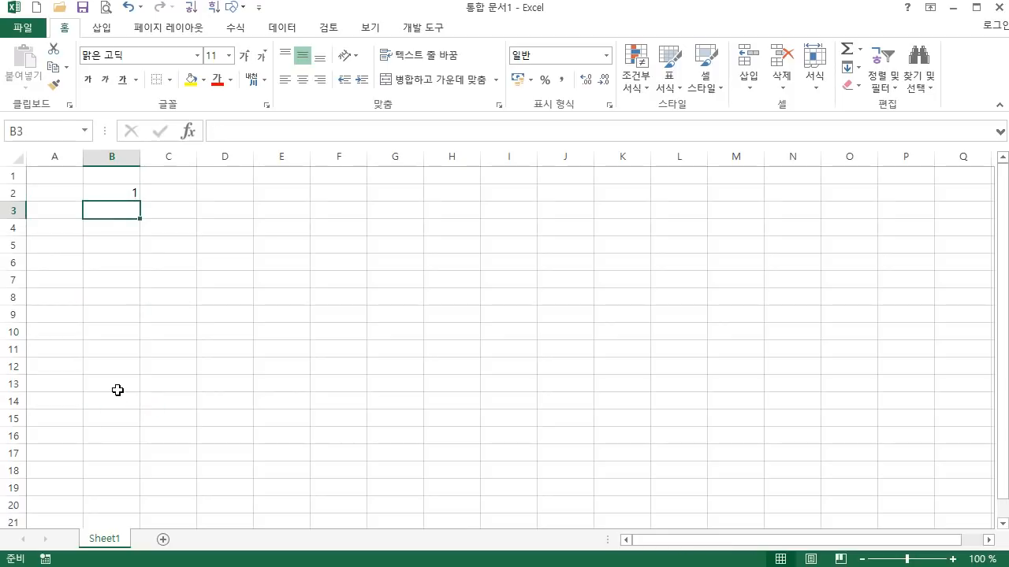
type("3")
key("Return")
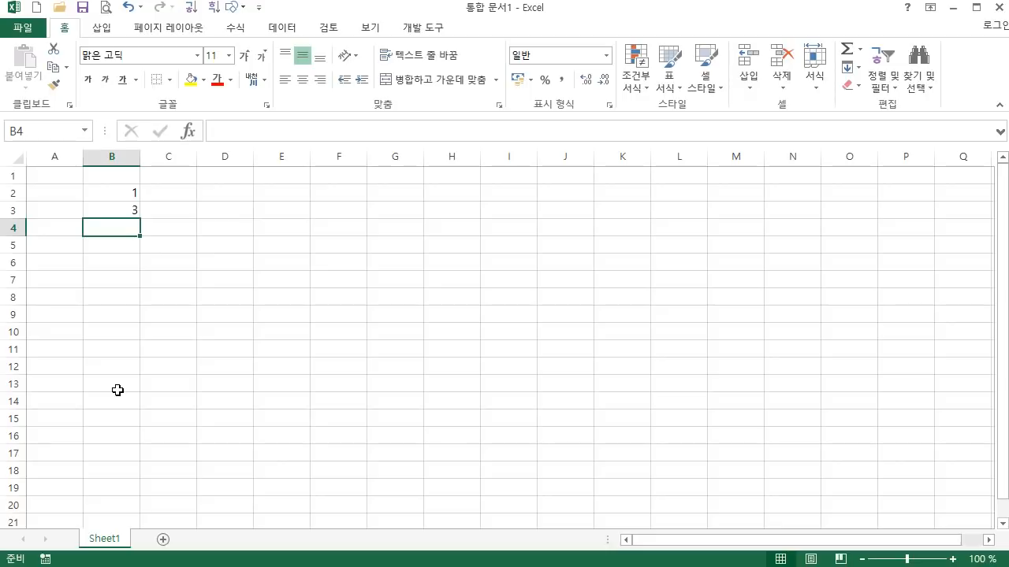
Enter 5 in cell B4 and remove it again.
type("5")
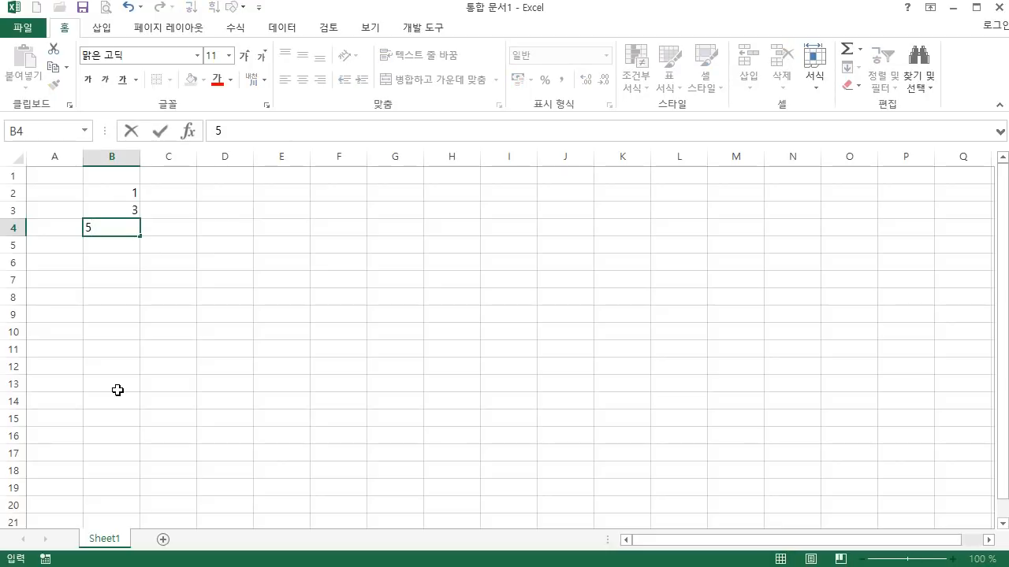
left_click(348, 349)
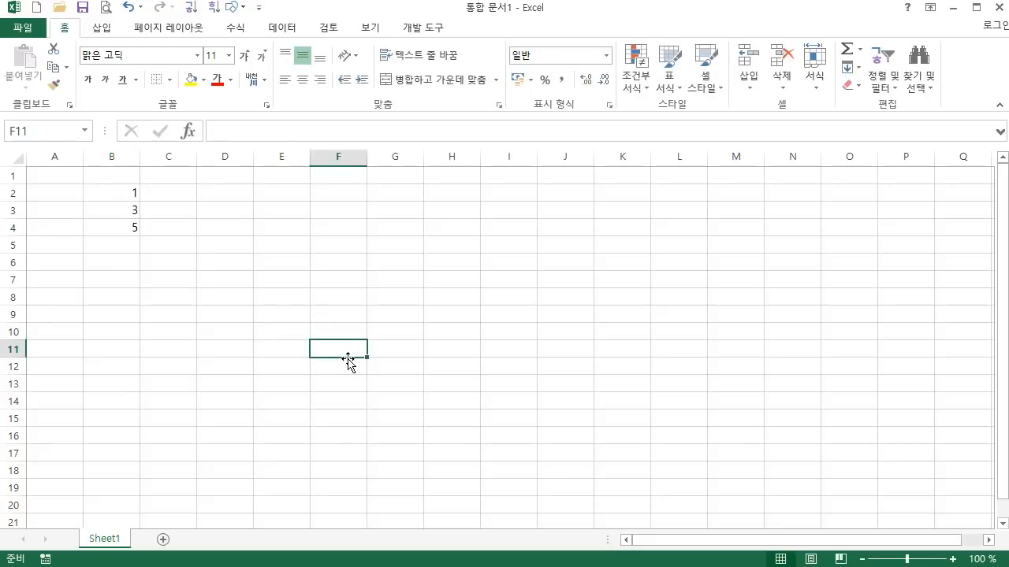
left_click(140, 230)
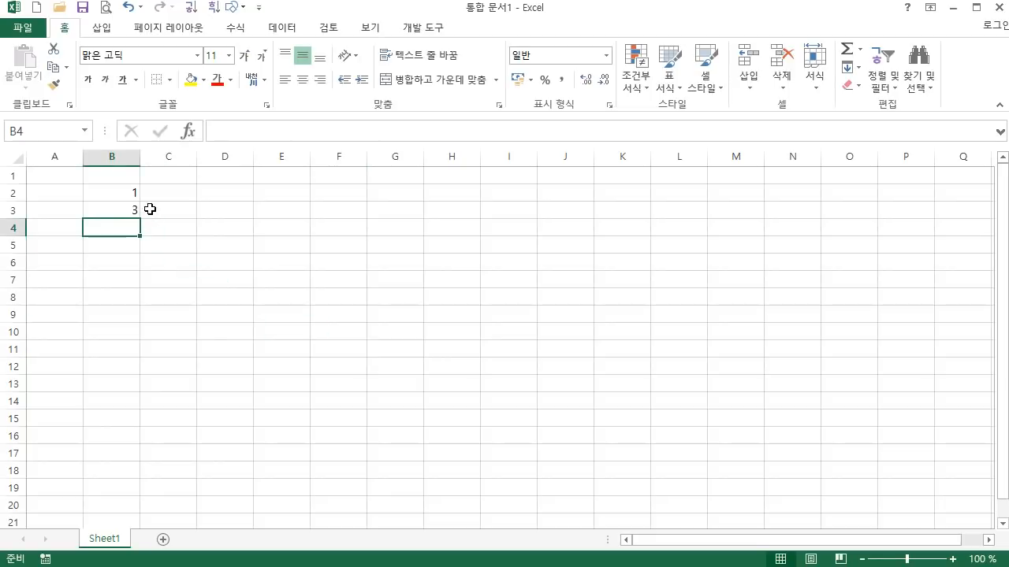
left_click(200, 344)
Extend the 1, 3 pattern in B2:B3 down to B14 with autofill.
left_click(126, 197)
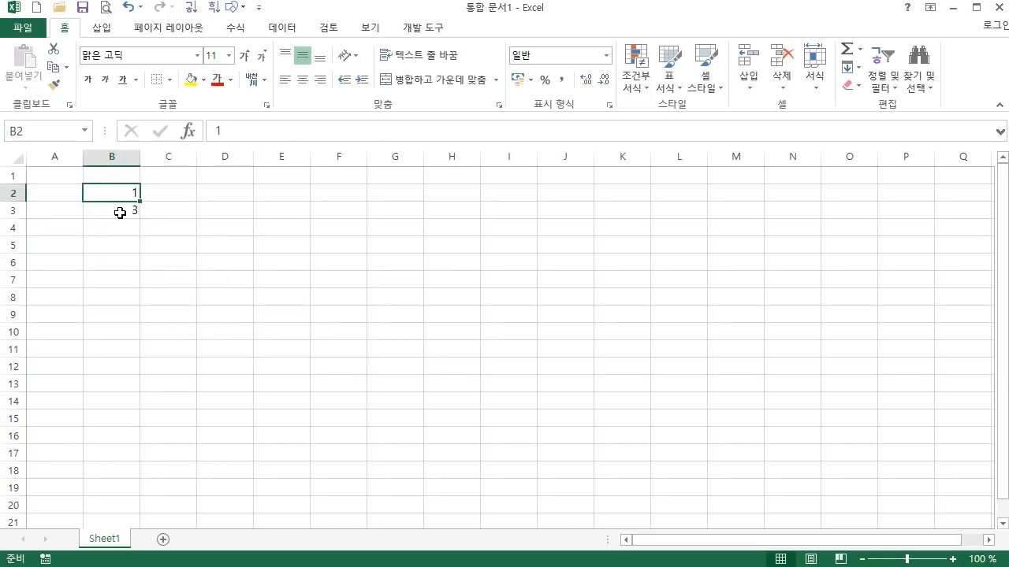
left_click(120, 213)
left_click_drag(128, 194, 131, 212)
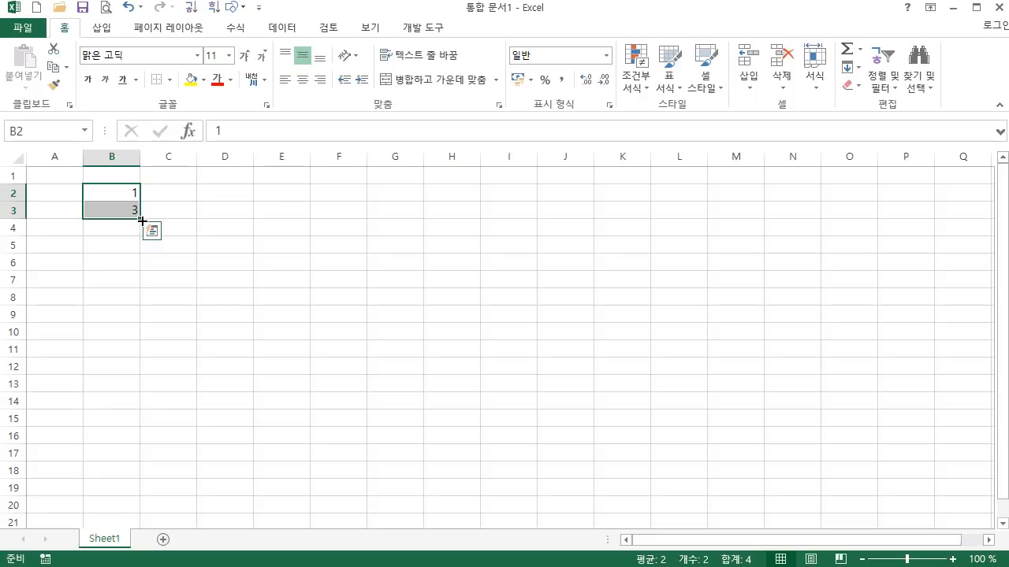
left_click_drag(141, 221, 121, 419)
left_click(321, 382)
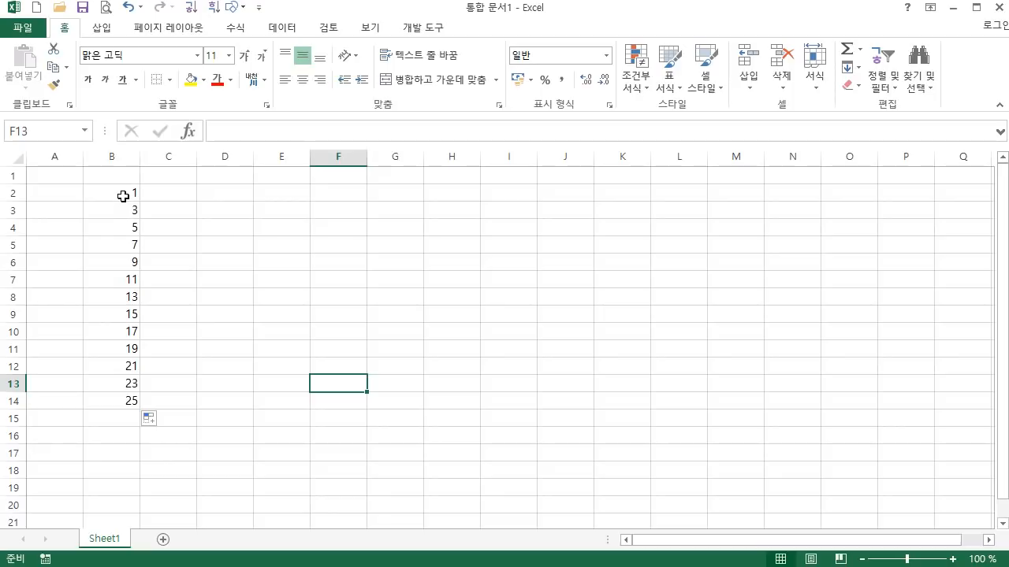
Clear the contents of B3:B14, keeping only the value in B2.
left_click_drag(122, 212, 115, 396)
key("Delete")
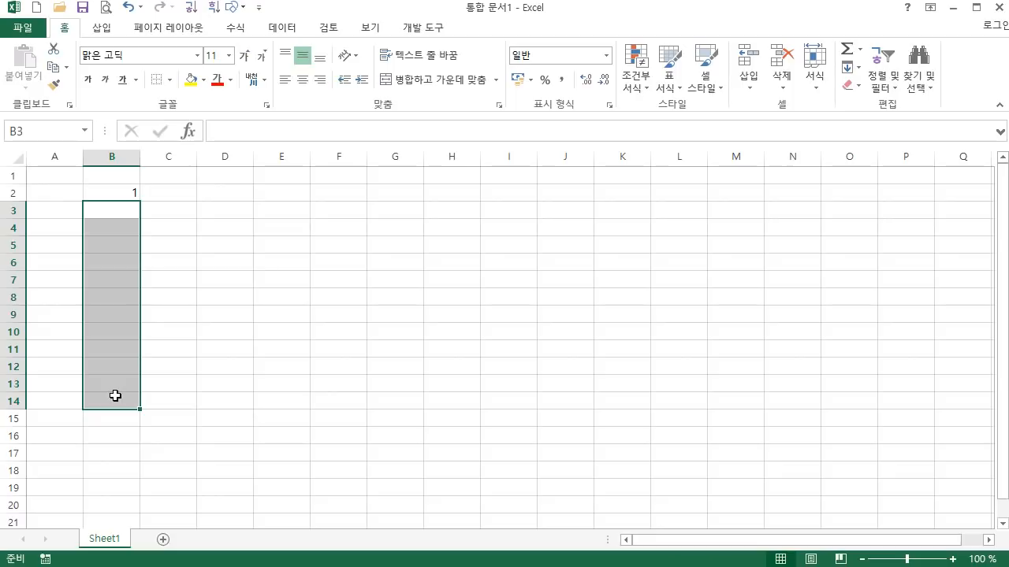
left_click(107, 193)
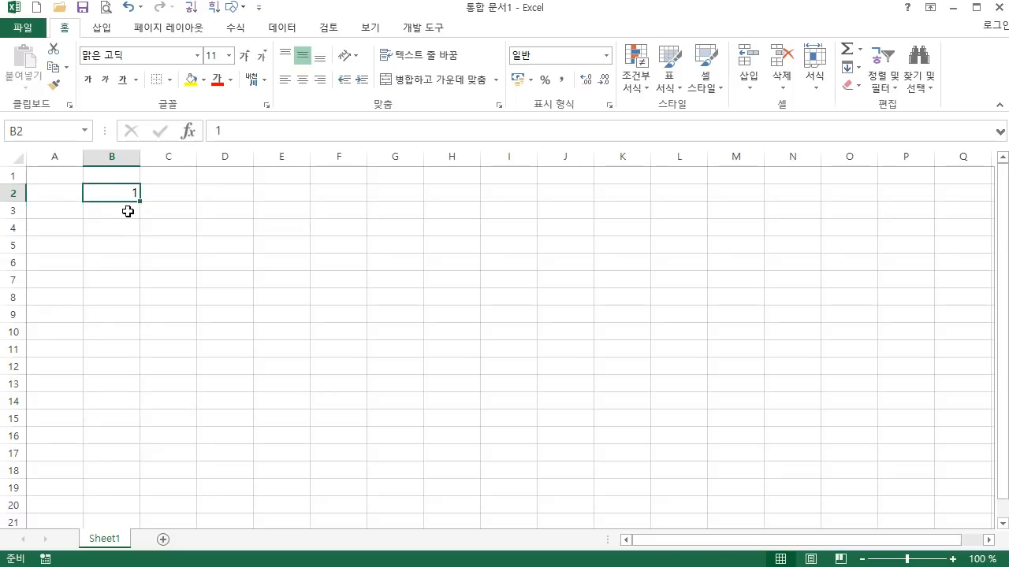
Enter 11 in cell B3 and autofill the 1, 11 pattern from B2:B3 down to B14.
left_click(126, 211)
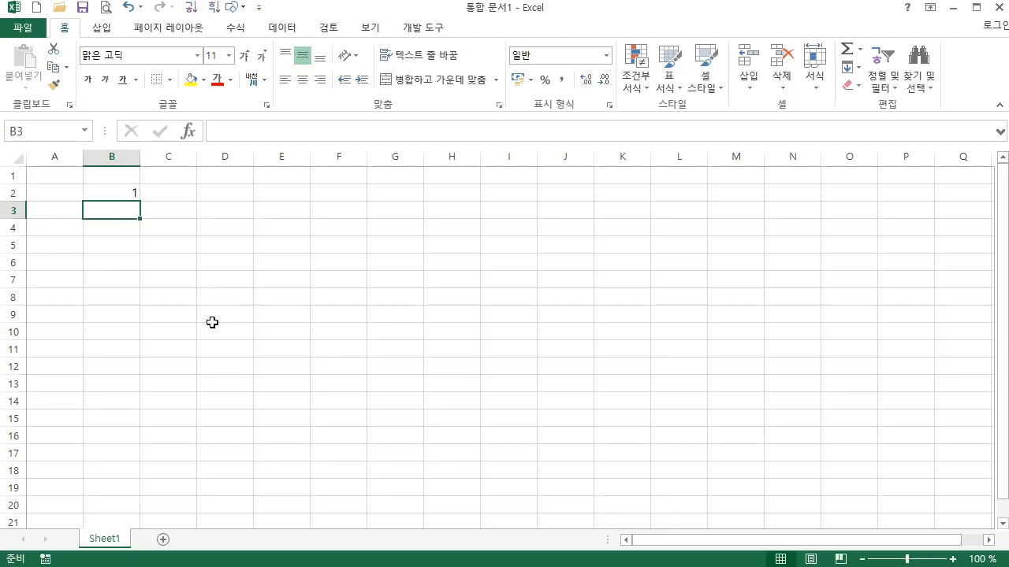
type("11")
key("Return")
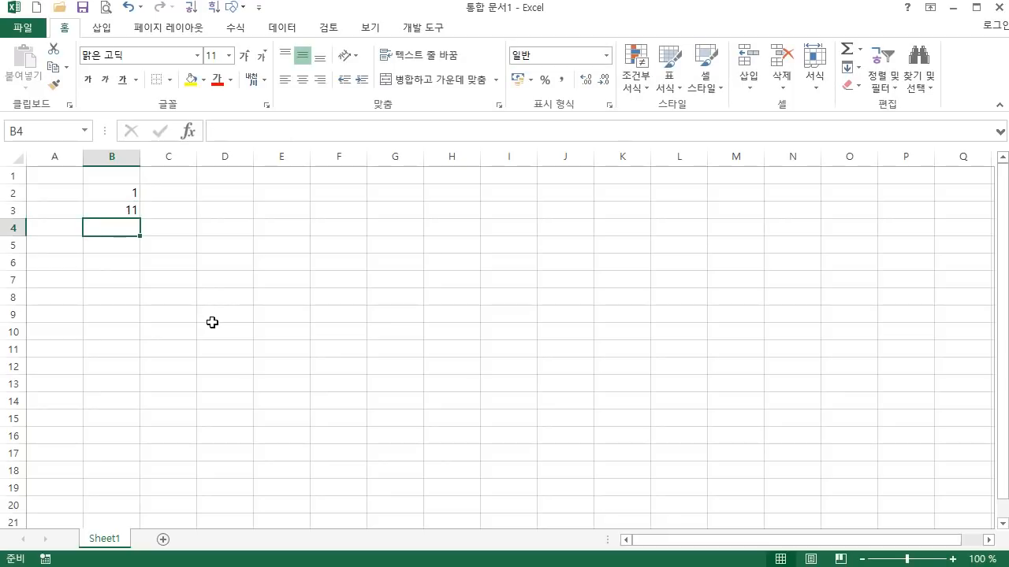
left_click_drag(129, 197, 156, 416)
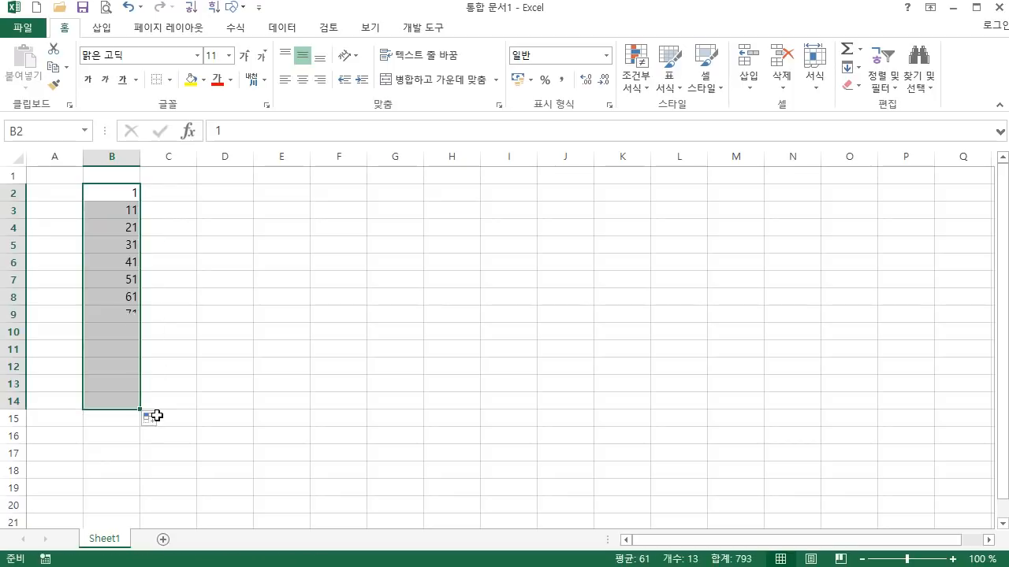
left_click(277, 349)
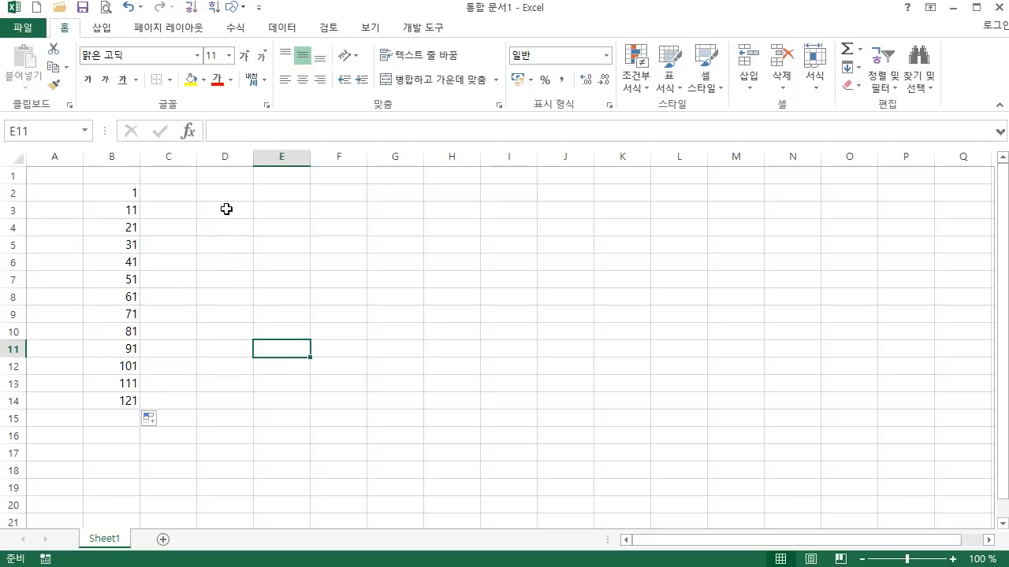
Clear the whole number series in B2:B14.
left_click_drag(132, 194, 119, 403)
key("Delete")
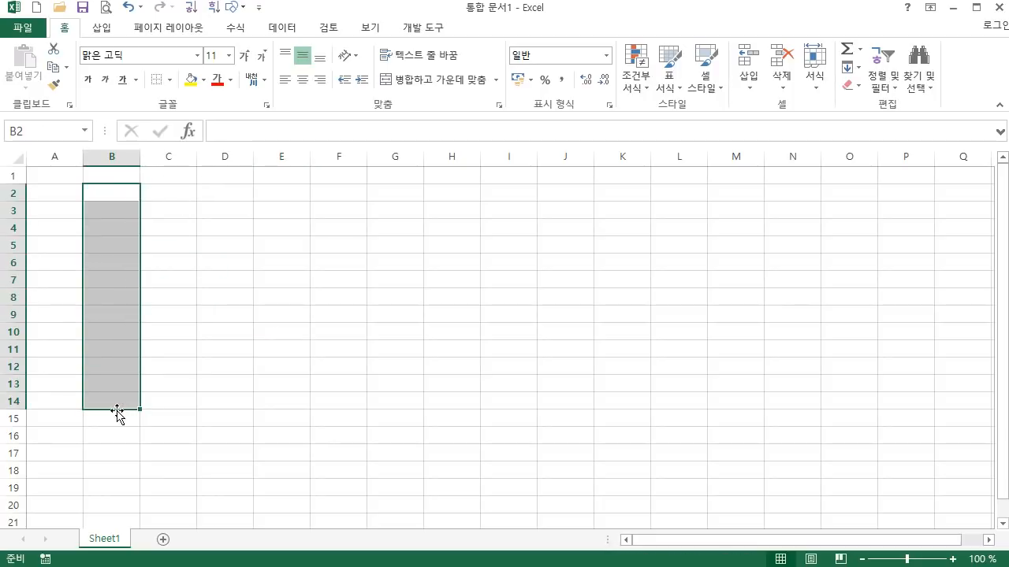
left_click(107, 191)
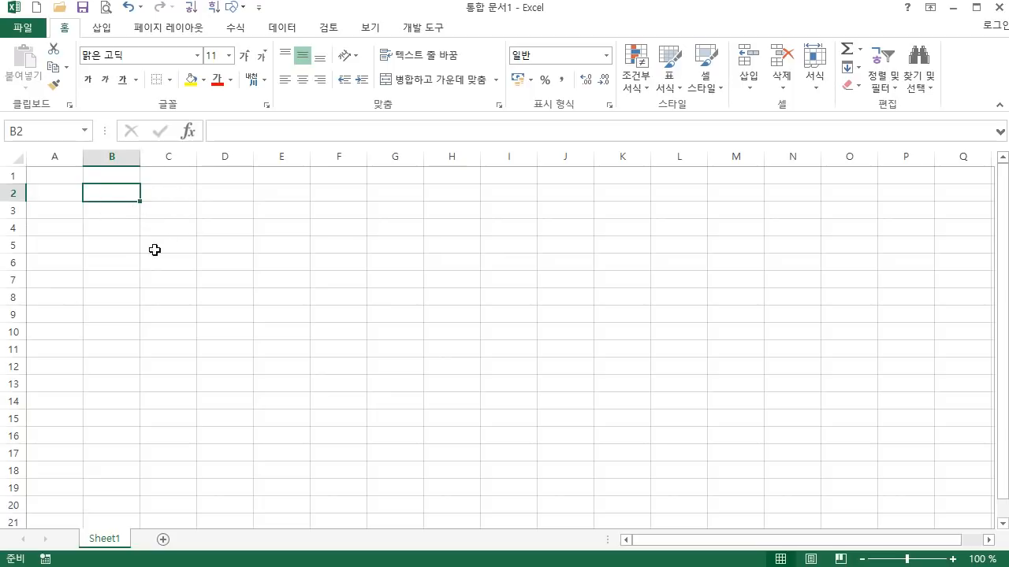
left_click(165, 198)
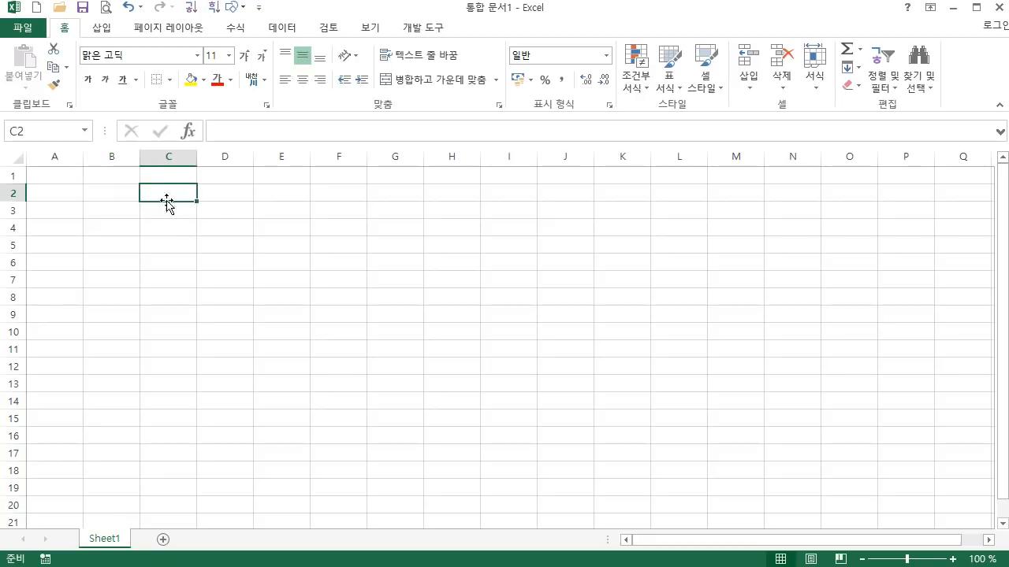
Enter 가1 in cell B2 and autofill the text-and-number series down to B15.
left_click(115, 198)
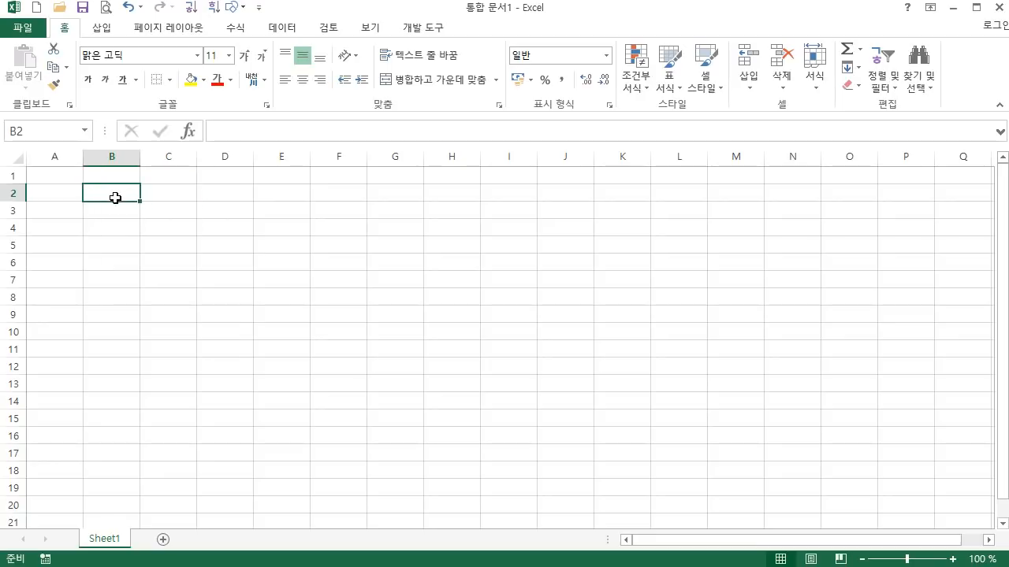
type("r")
key("Escape")
type("가1")
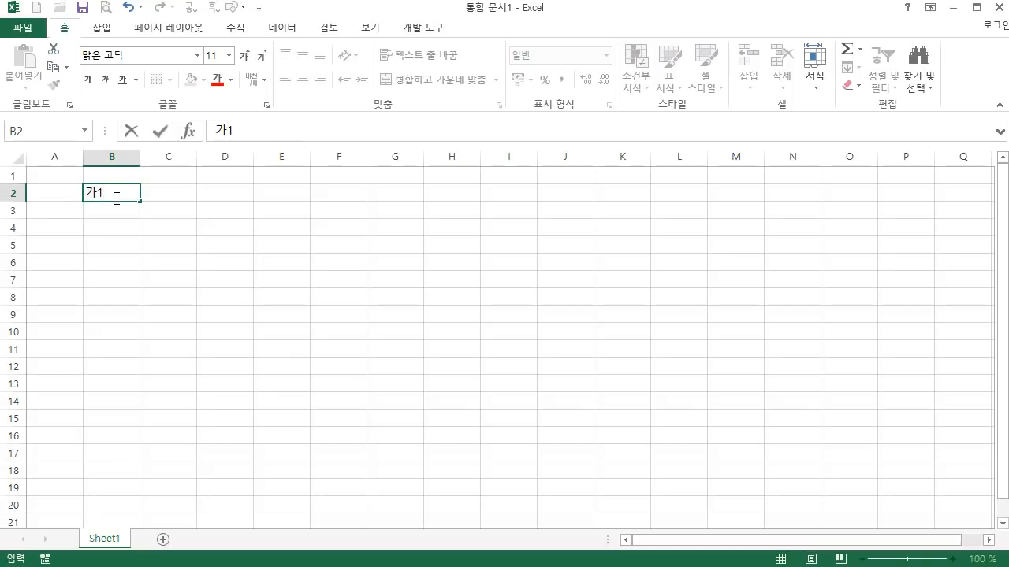
key("Return")
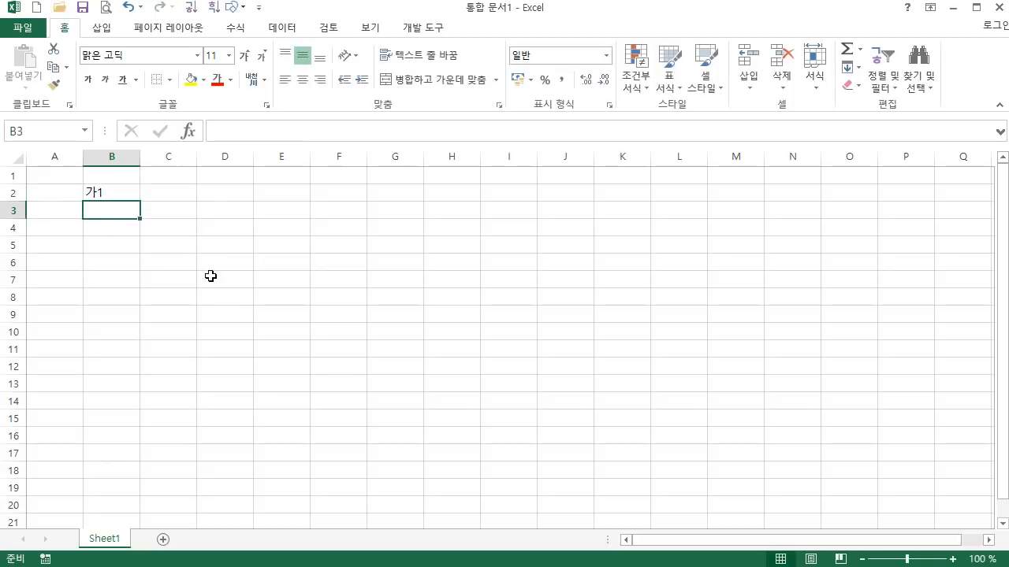
left_click(112, 192)
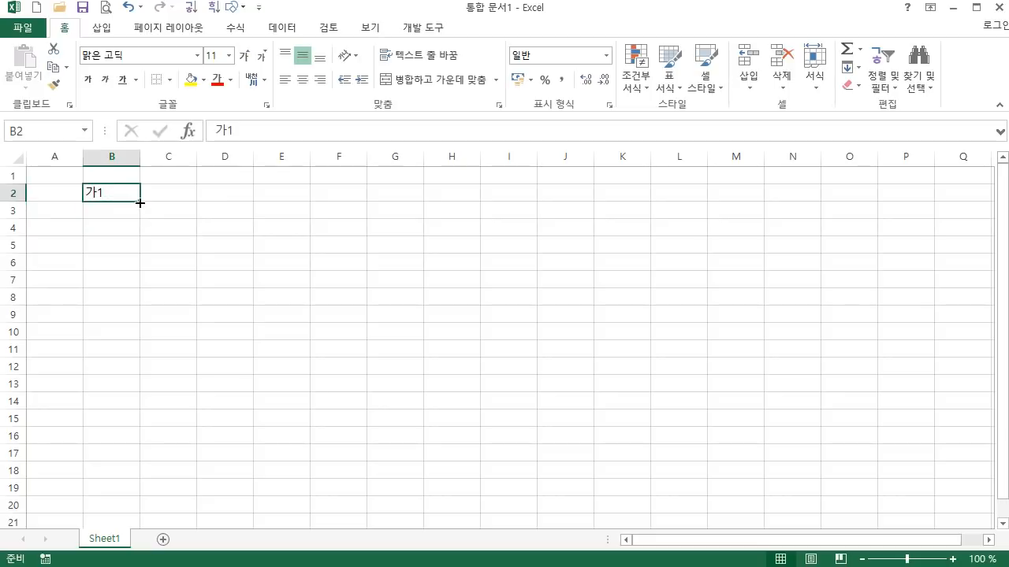
left_click_drag(139, 204, 130, 420)
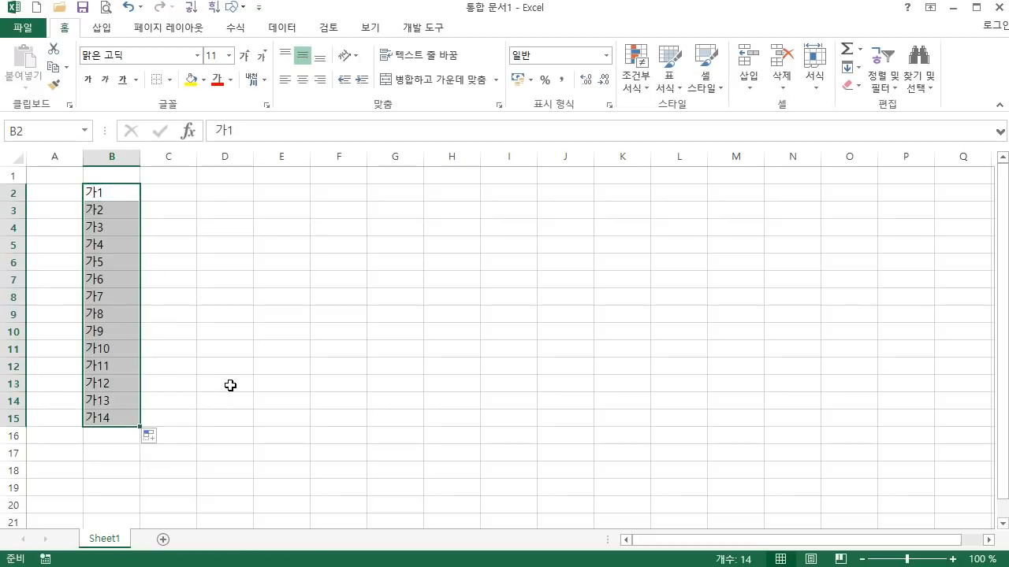
Enter 1 in cell D2, autofill it down to D15, and switch the copied cells to a fill series.
left_click(228, 196)
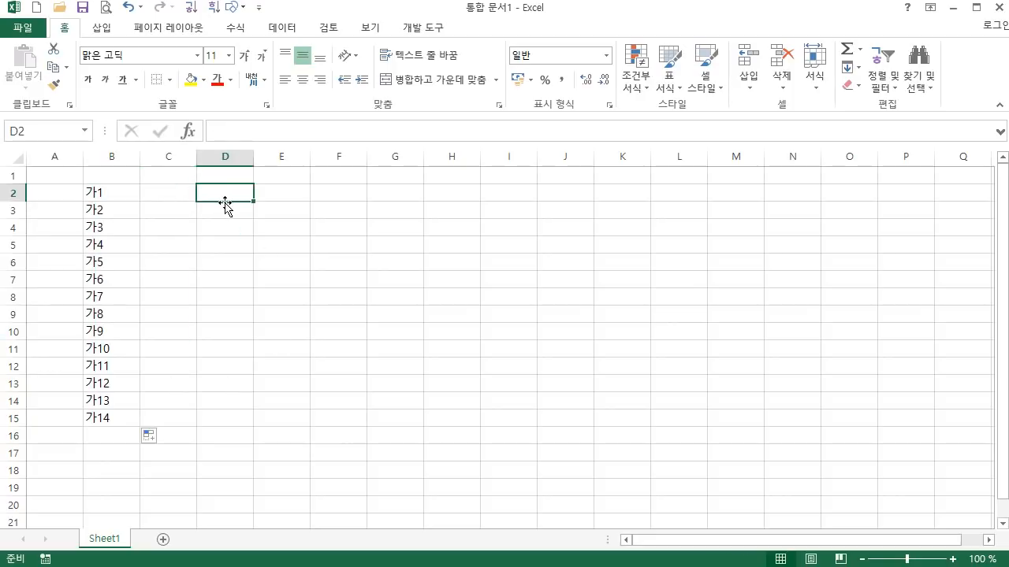
type("1")
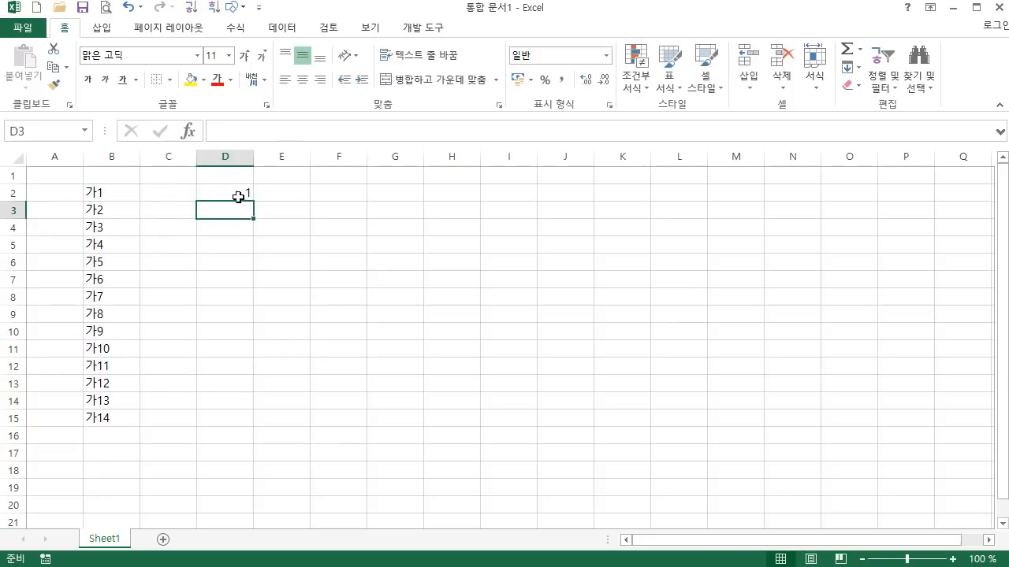
key("ctrl+Return")
left_click_drag(254, 203, 232, 426)
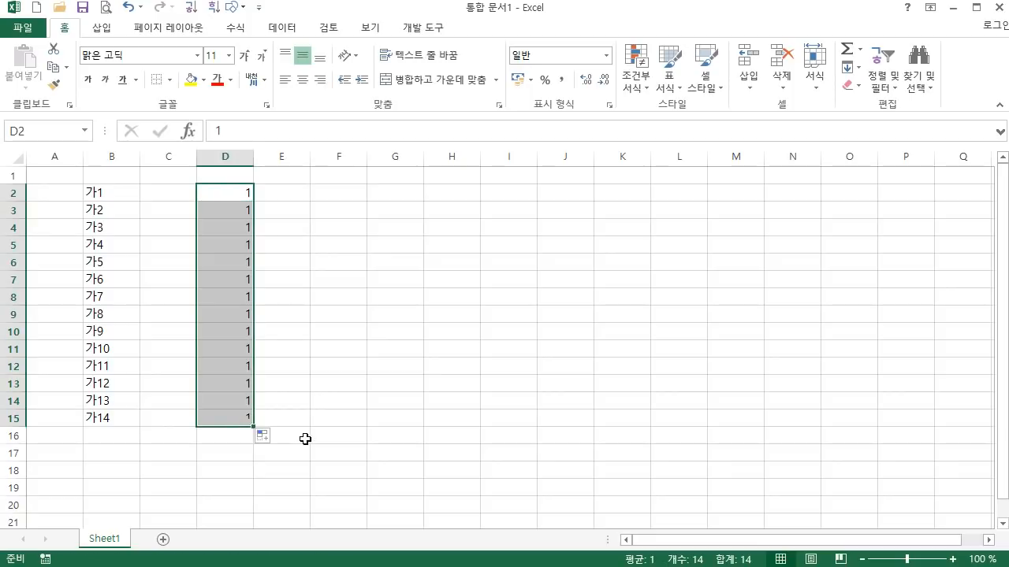
left_click(264, 437)
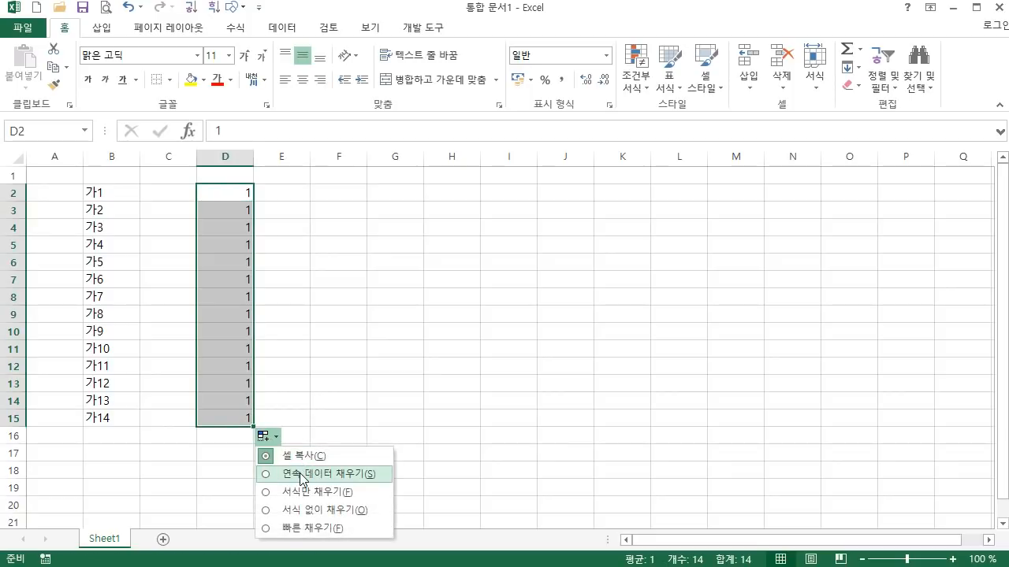
left_click(303, 475)
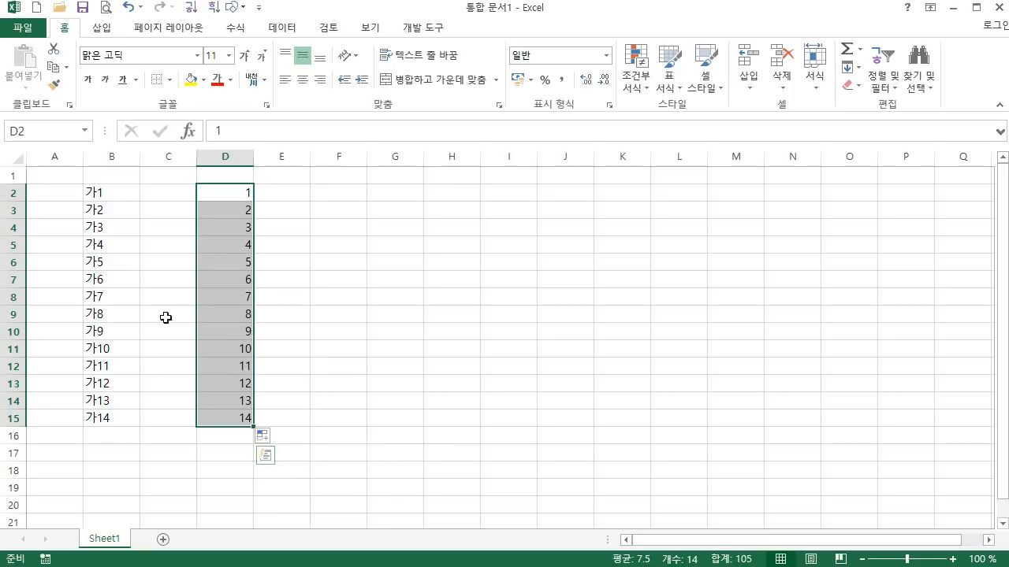
Enter 1가 in cell C2 and autofill the number-and-text series down to C15.
left_click(110, 195)
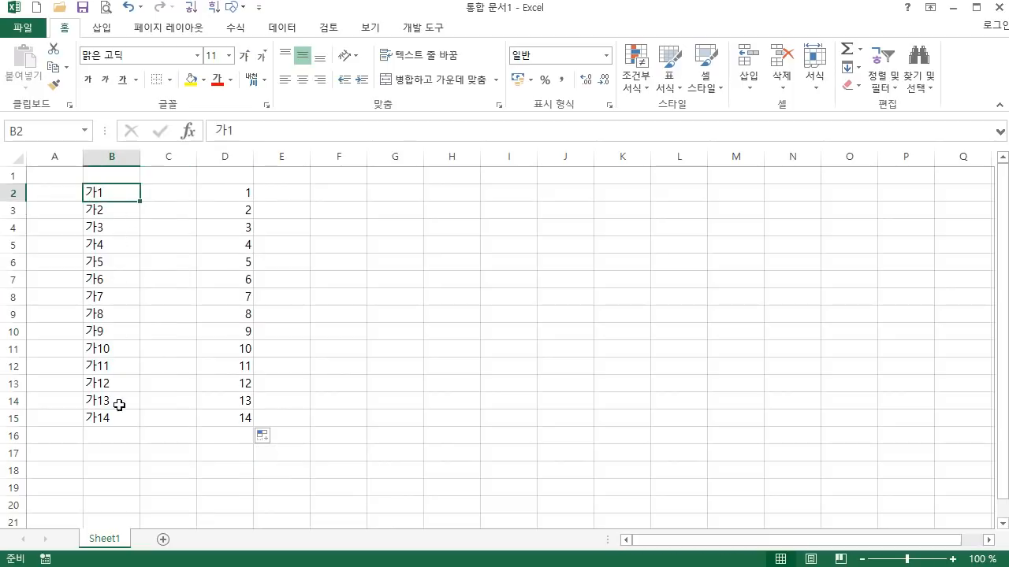
left_click(179, 190)
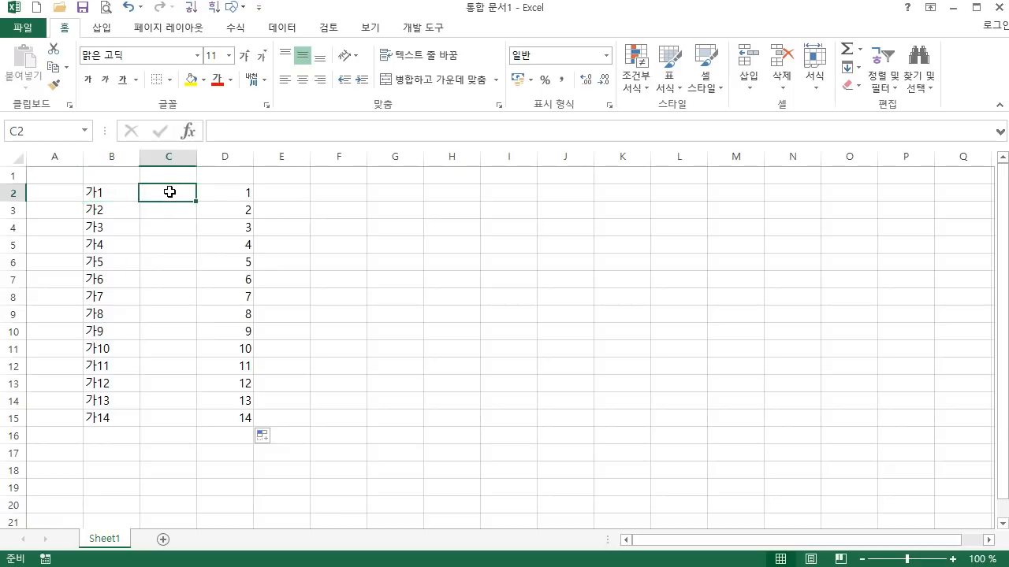
type("1")
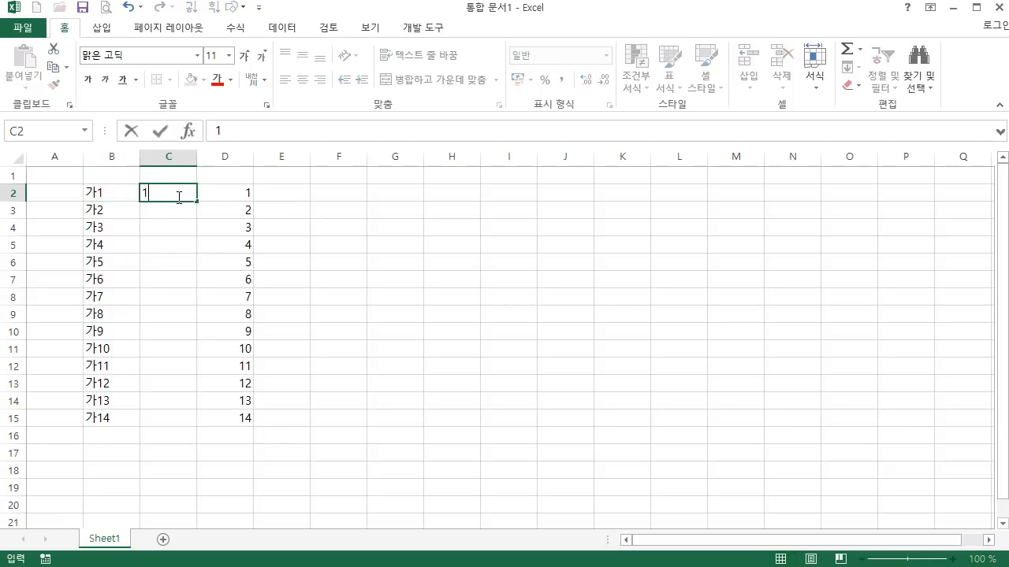
type("가")
key("Return")
left_click(178, 197)
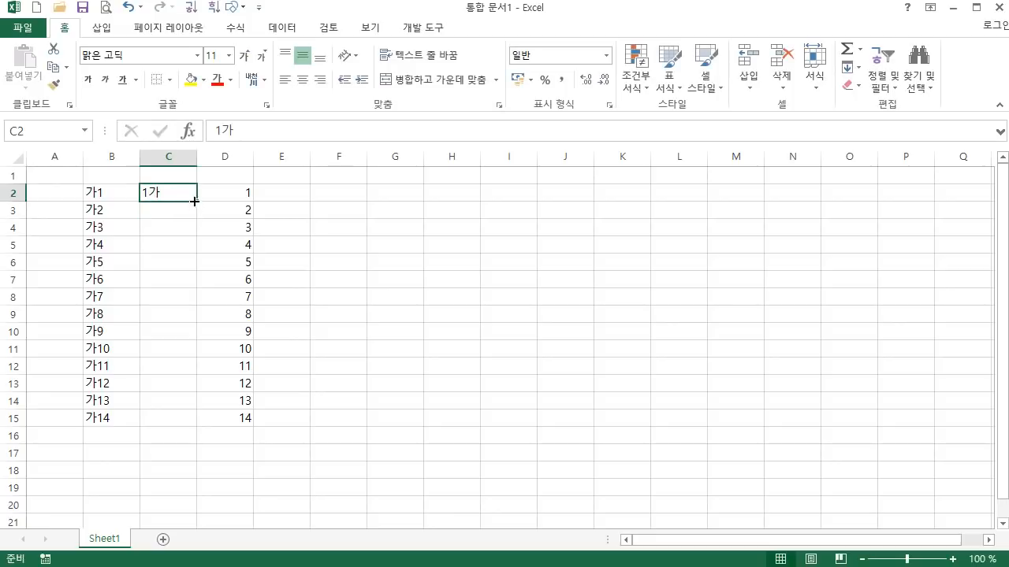
left_click_drag(196, 201, 169, 421)
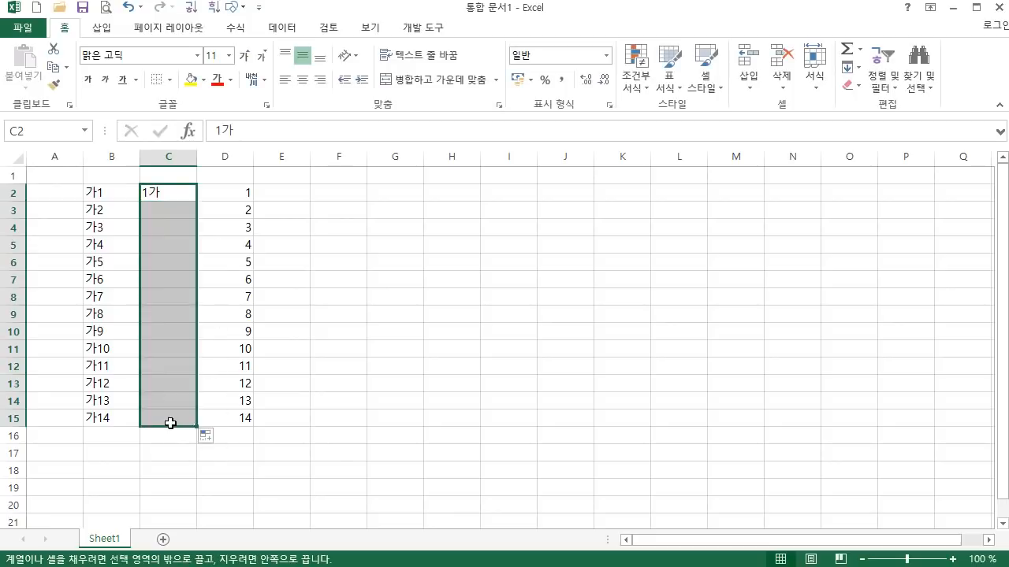
left_click(280, 364)
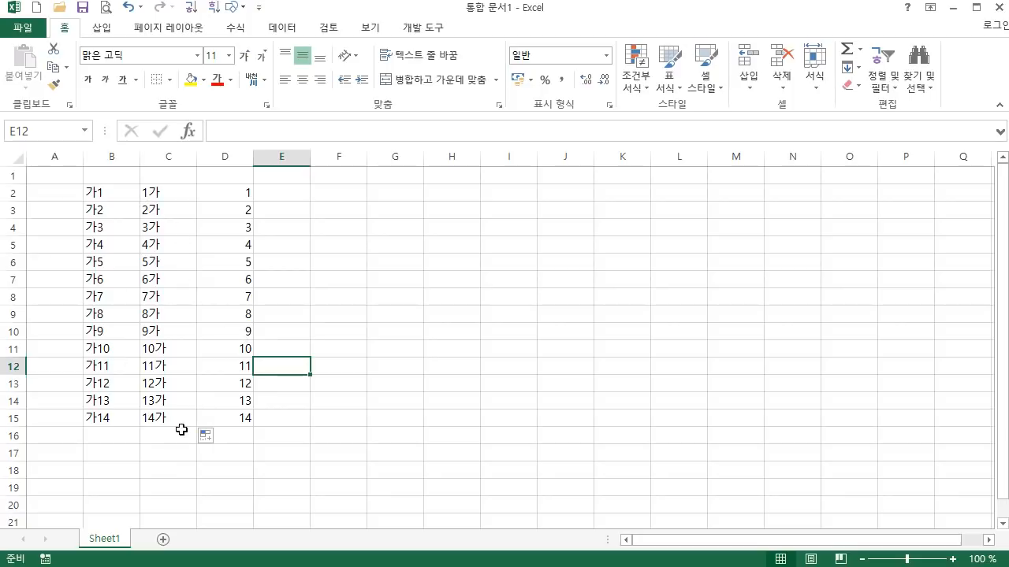
left_click(218, 438)
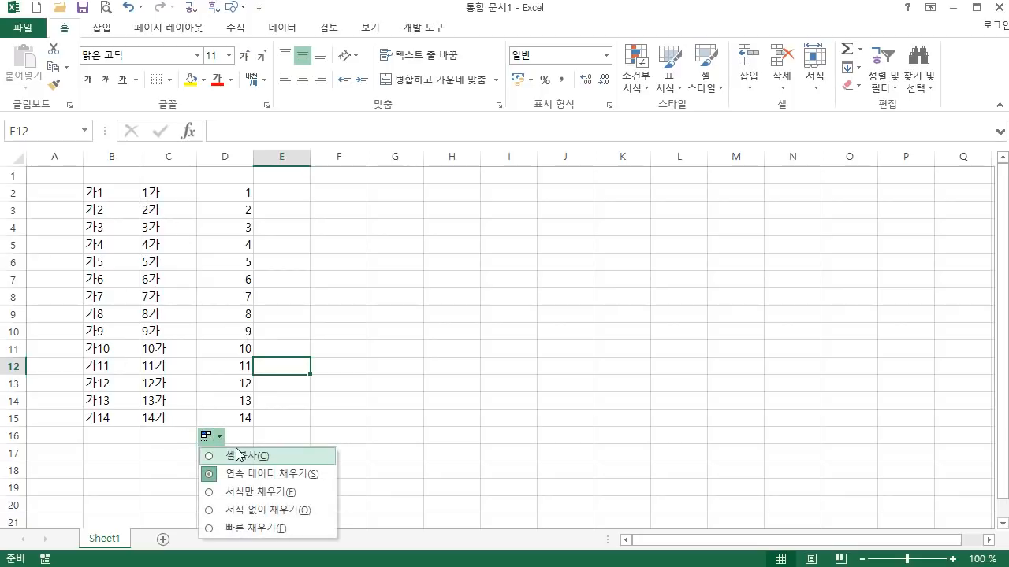
left_click(220, 436)
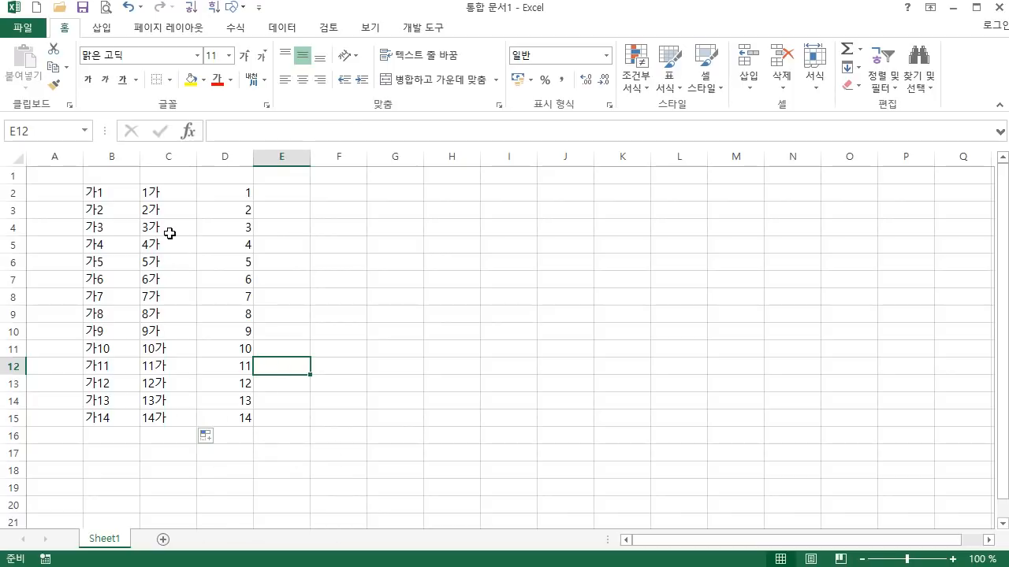
left_click_drag(161, 197, 154, 415)
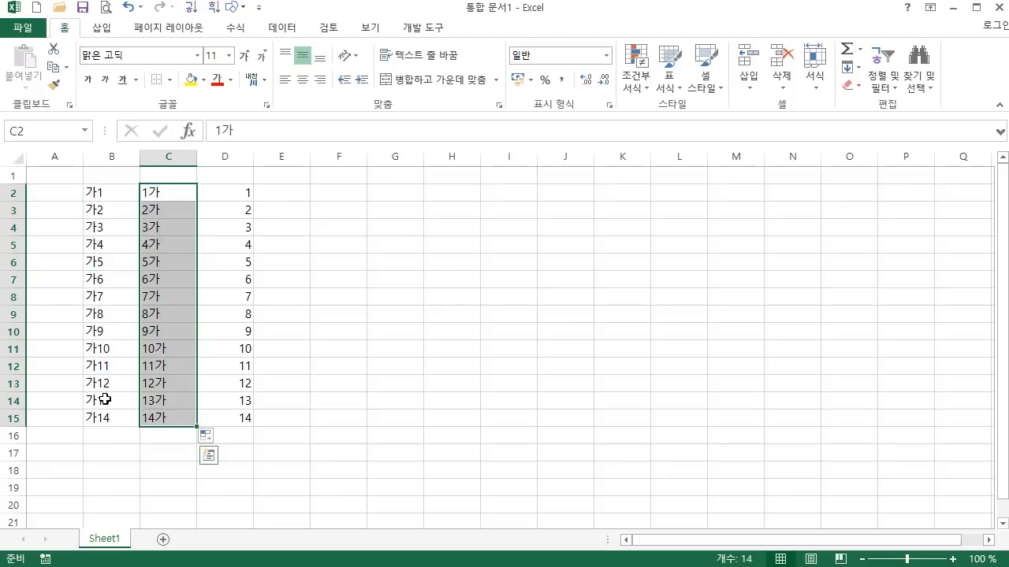
Repeat the autofill from D2 down to D15 and change its fill option from copying cells to filling a series.
left_click(241, 193)
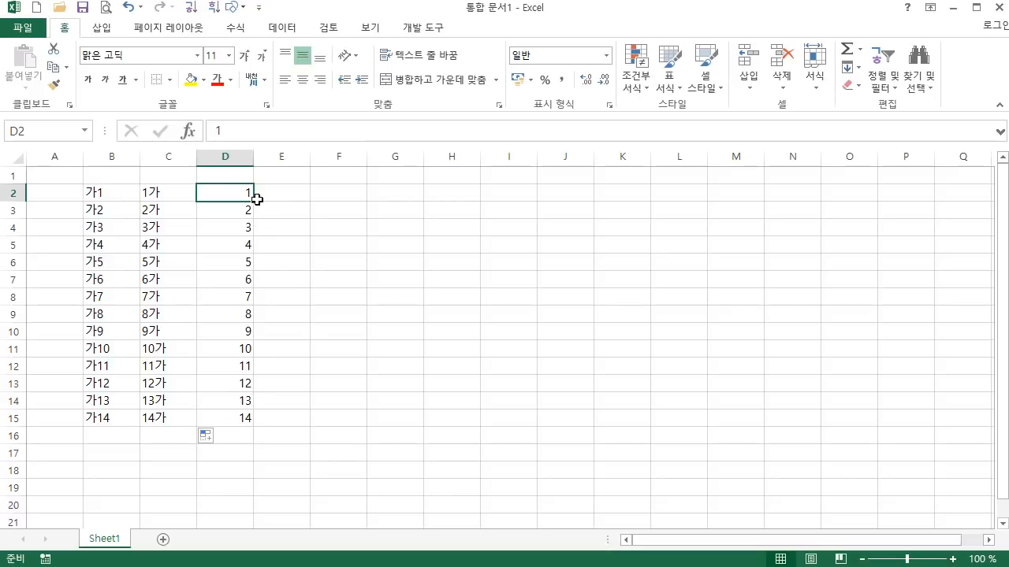
left_click_drag(255, 203, 260, 434)
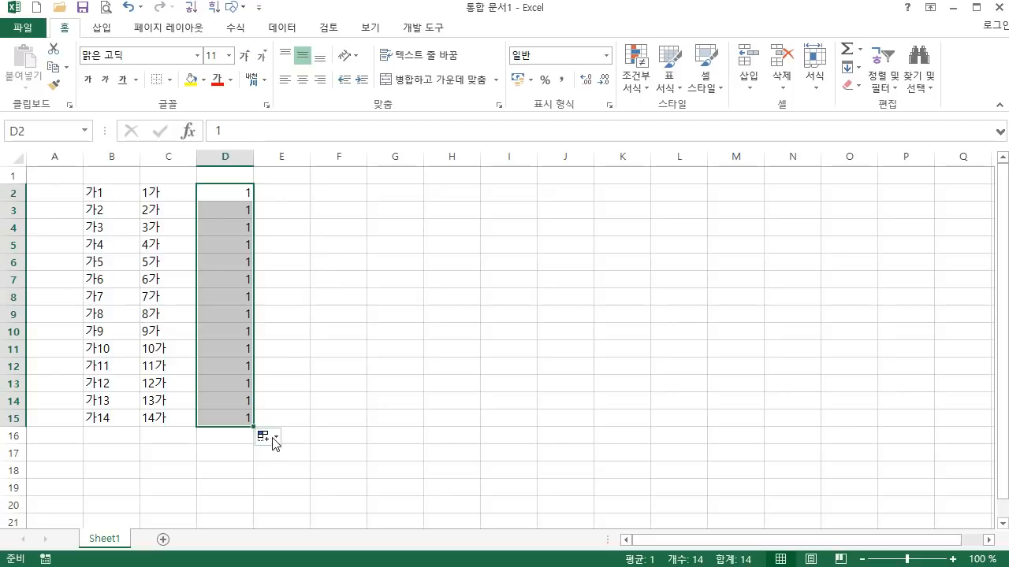
left_click(272, 436)
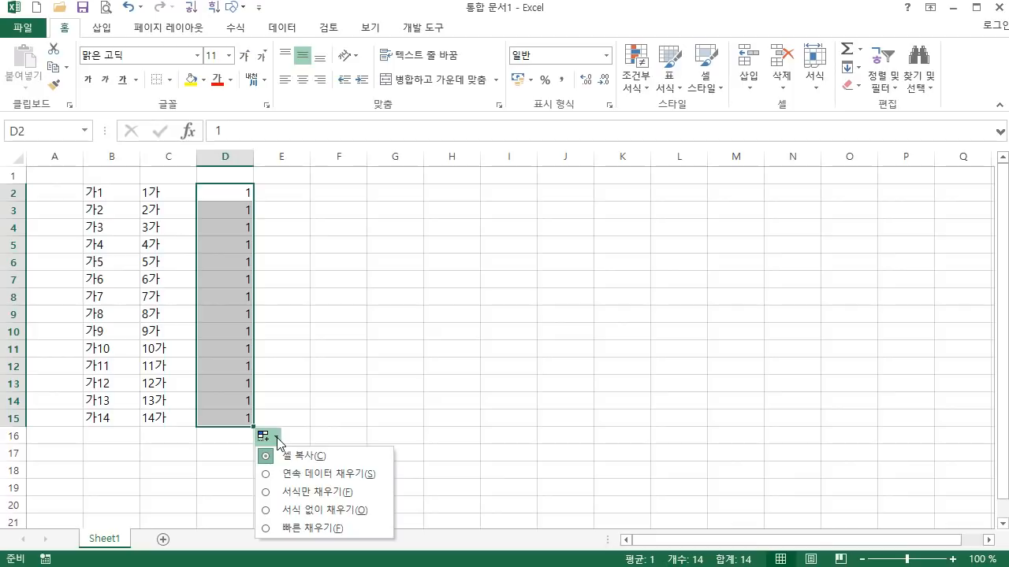
left_click(308, 475)
left_click(225, 440)
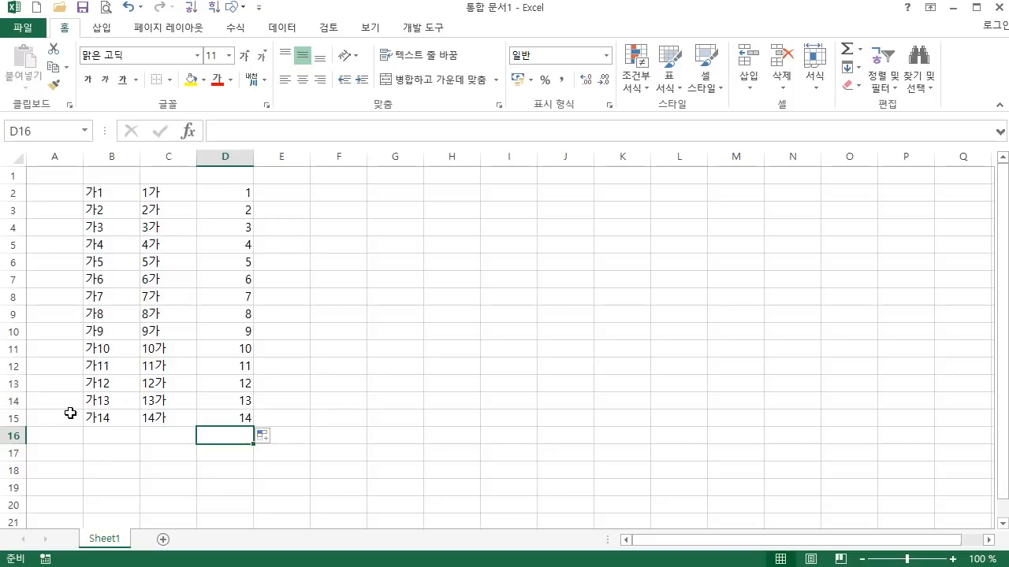
left_click(12, 402)
left_click_drag(12, 402, 12, 419)
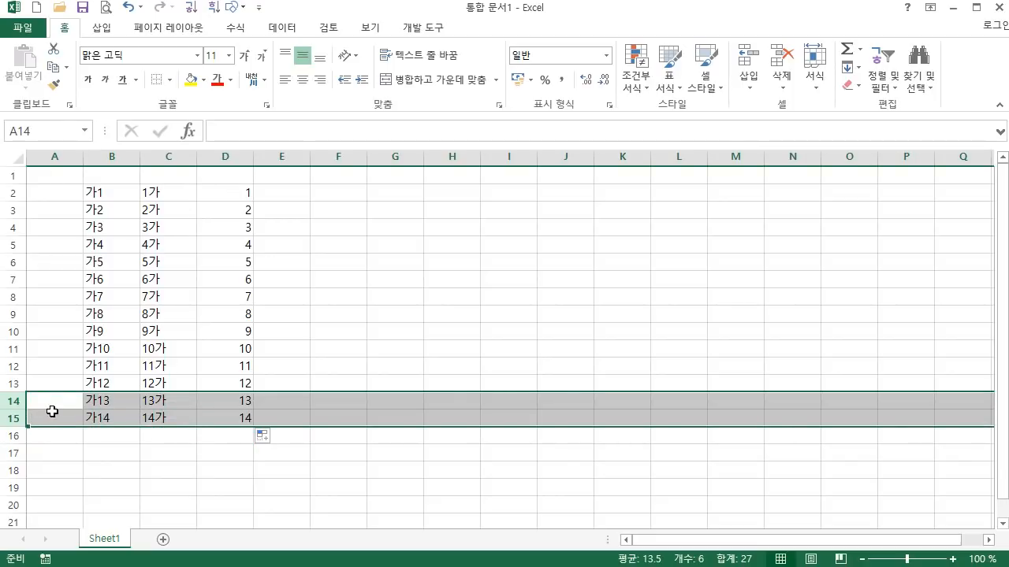
Clear the number series in D2:D15.
left_click(179, 194)
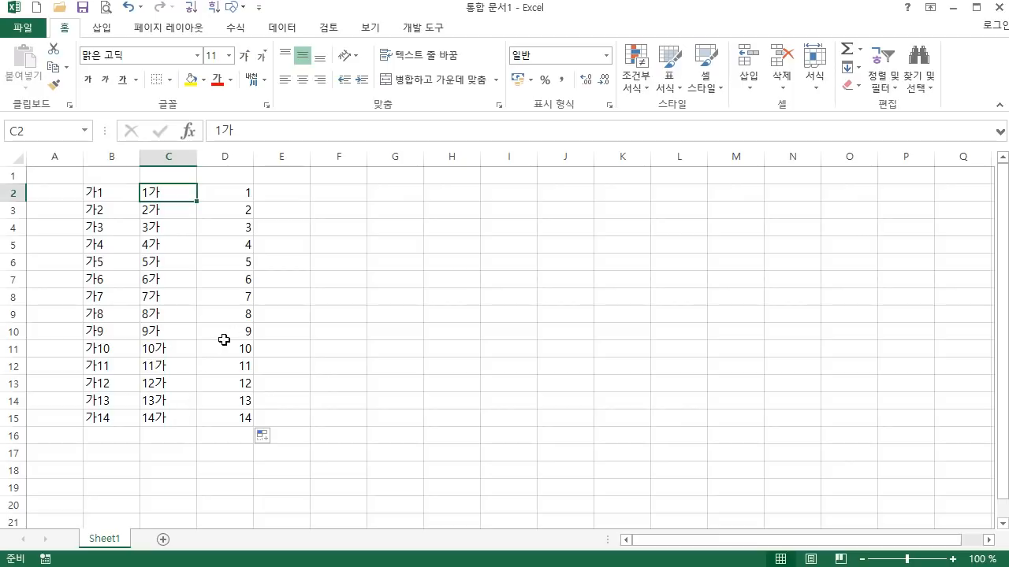
left_click_drag(240, 193, 231, 420)
key("Delete")
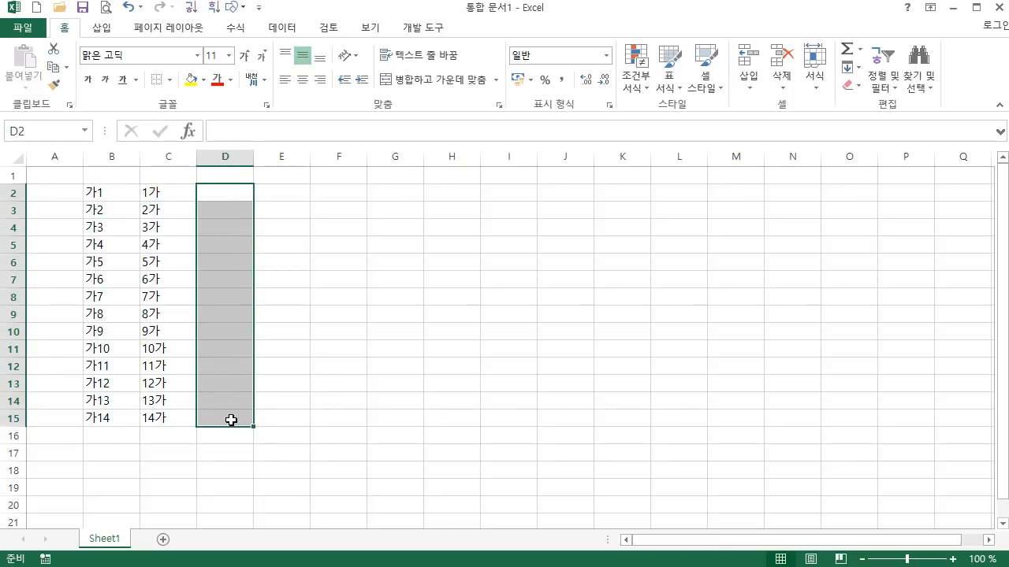
Enter 1 in cell E2 and fill a consecutive number series down to E15.
left_click(296, 203)
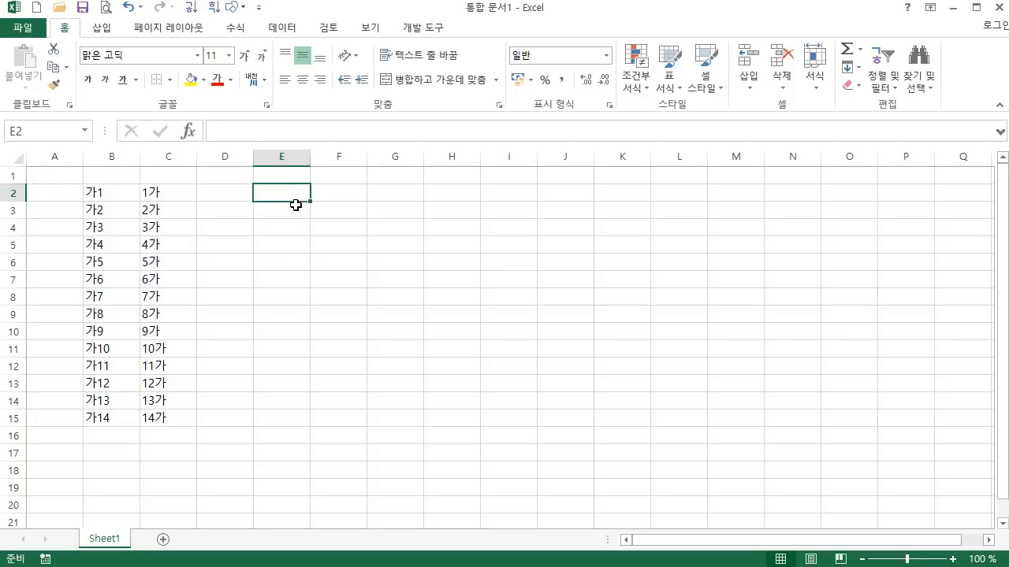
type("1")
left_click(391, 260)
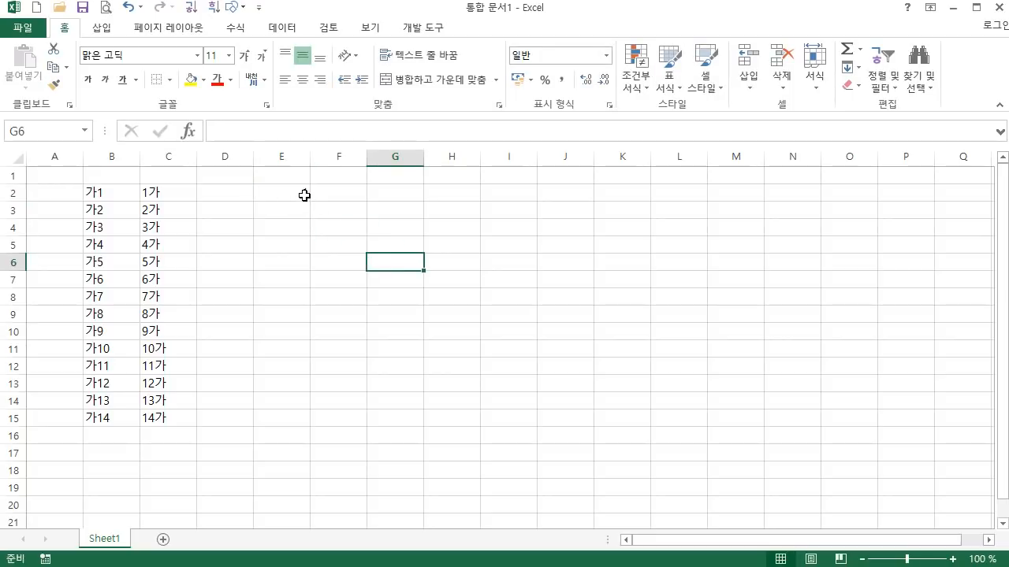
left_click(304, 196)
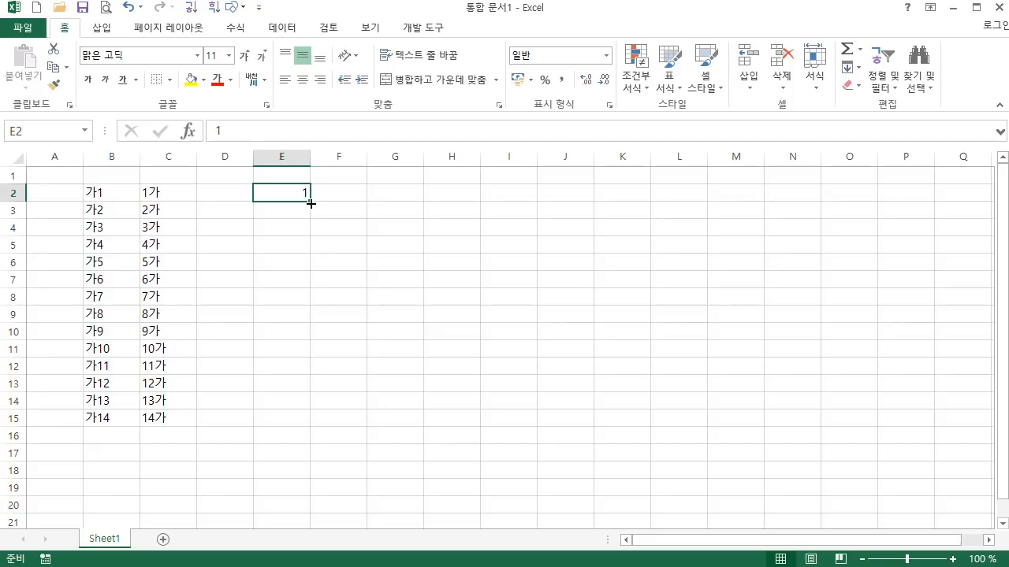
left_click_drag(312, 203, 292, 435)
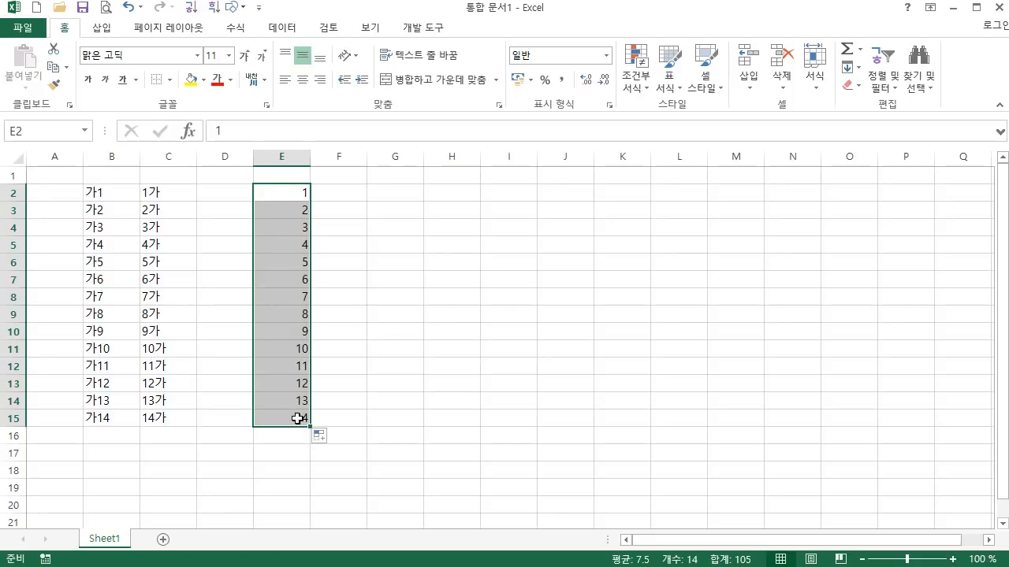
left_click(331, 439)
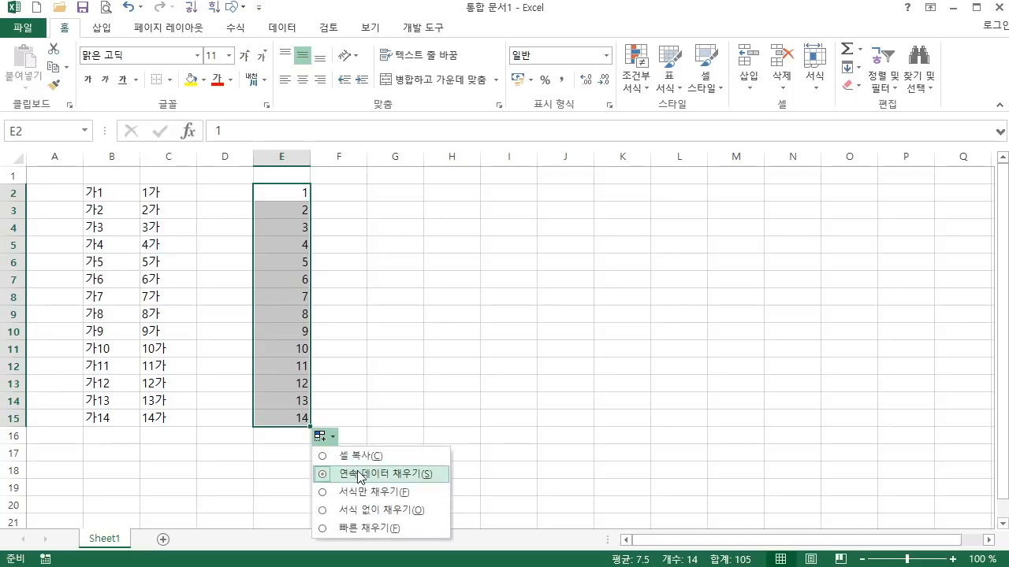
left_click(292, 232)
left_click(292, 193)
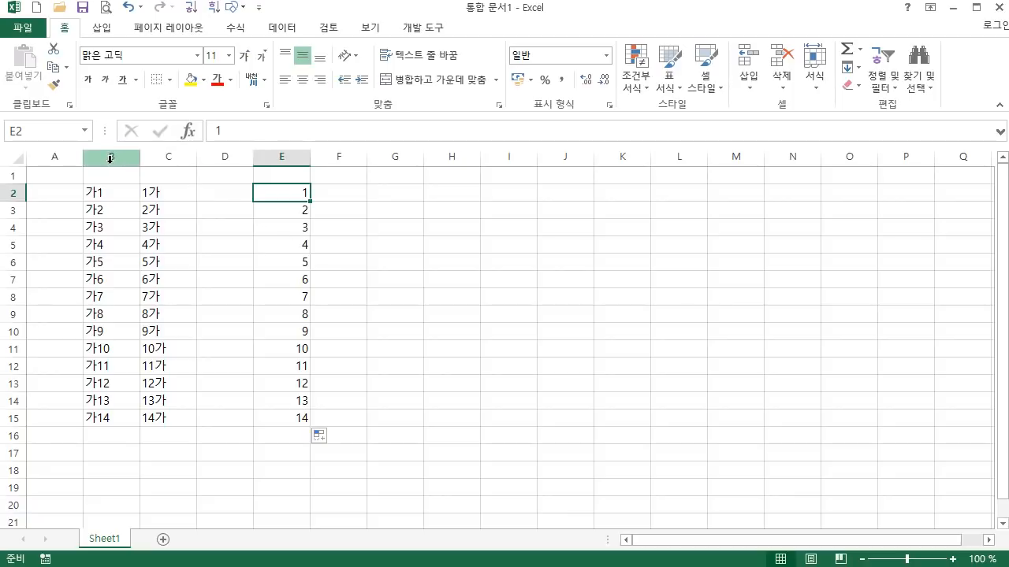
Enter 가1다 in cell D2.
left_click(224, 194)
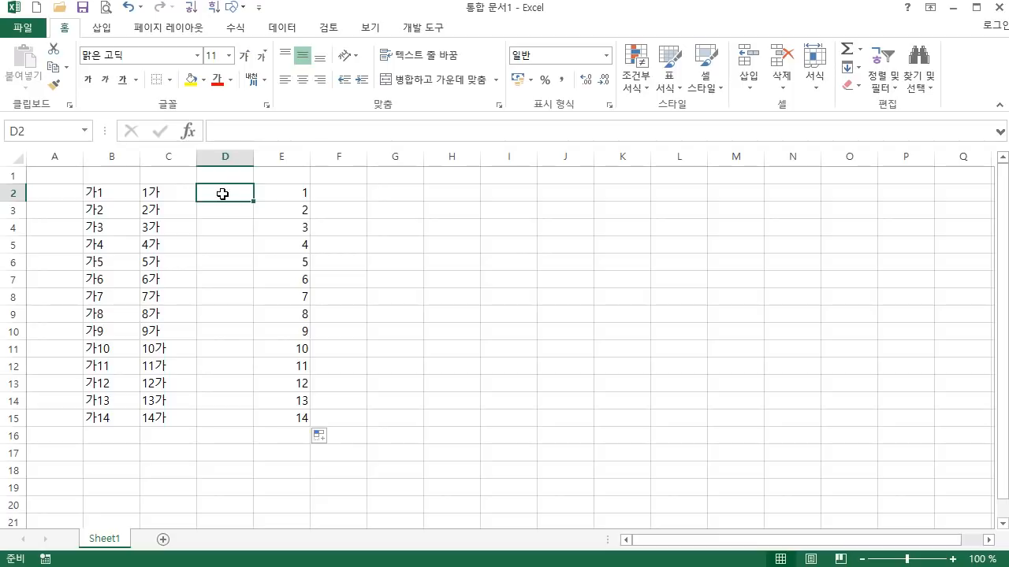
type("ㄱ")
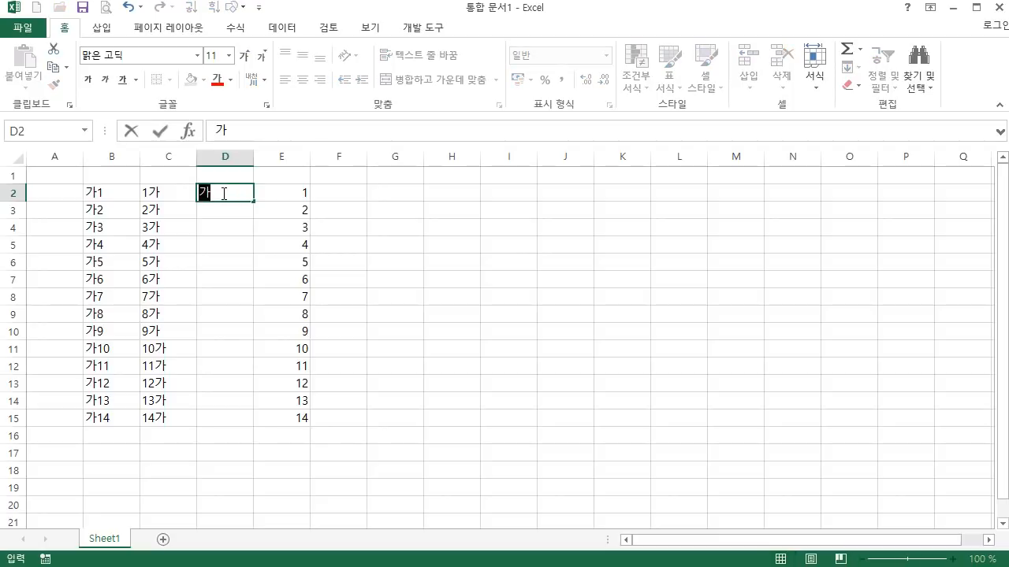
type("1다")
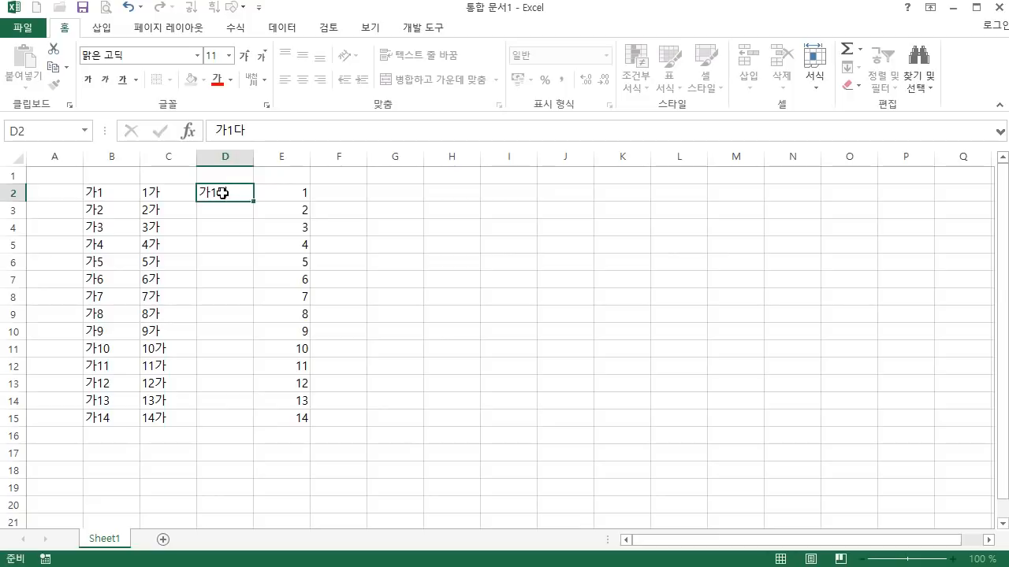
Autofill the 가1다 entry in D2 down to D15.
key("Return")
left_click(249, 197)
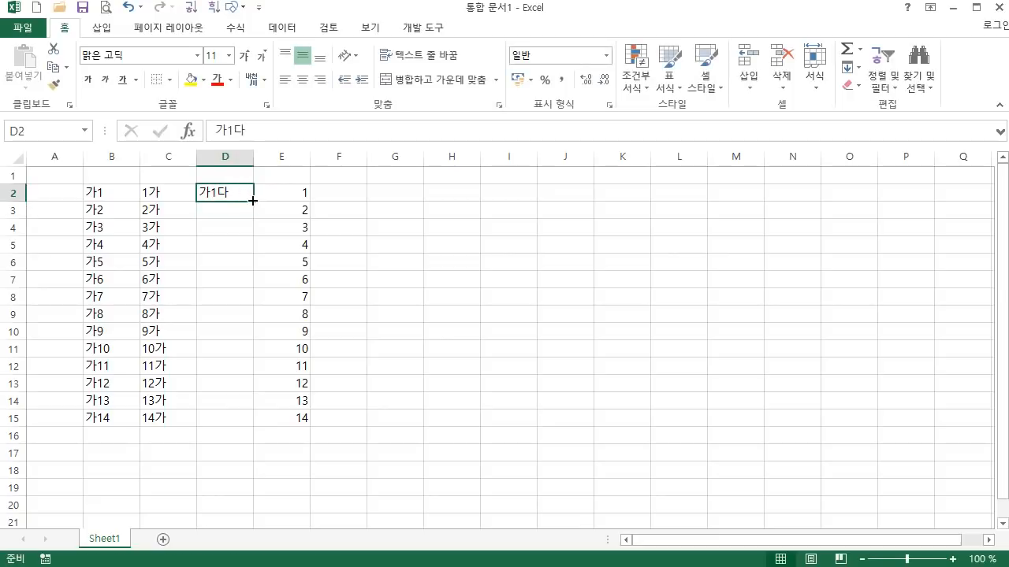
left_click_drag(253, 201, 228, 424)
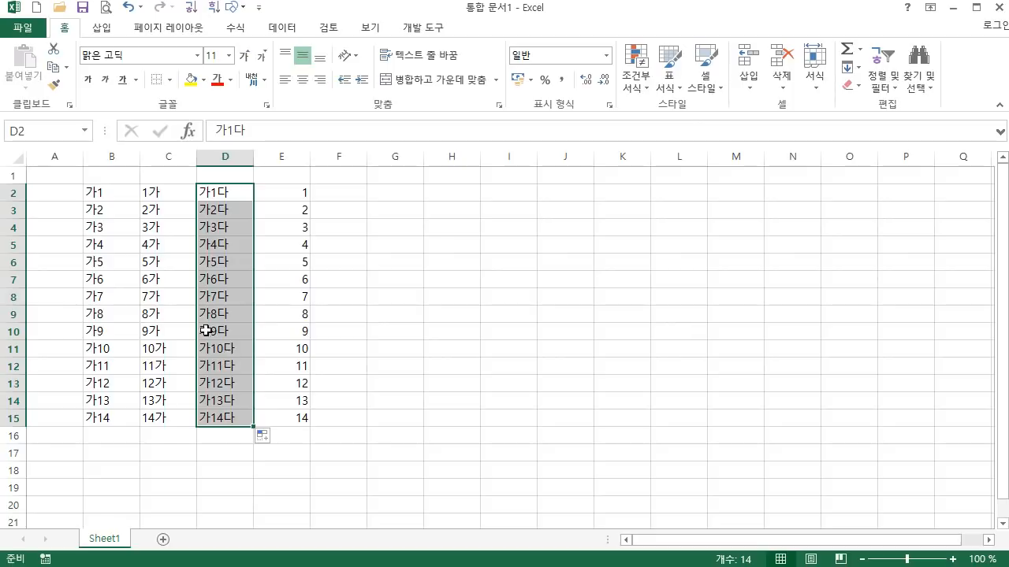
left_click(292, 193)
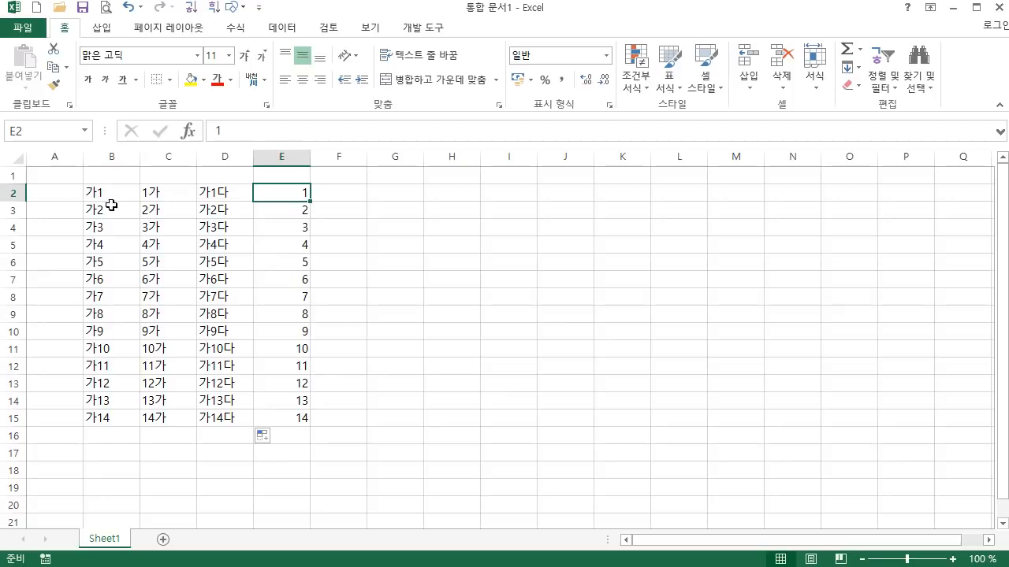
Delete columns B through D, keeping the plain number series of column E.
left_click_drag(103, 156, 209, 176)
right_click(185, 160)
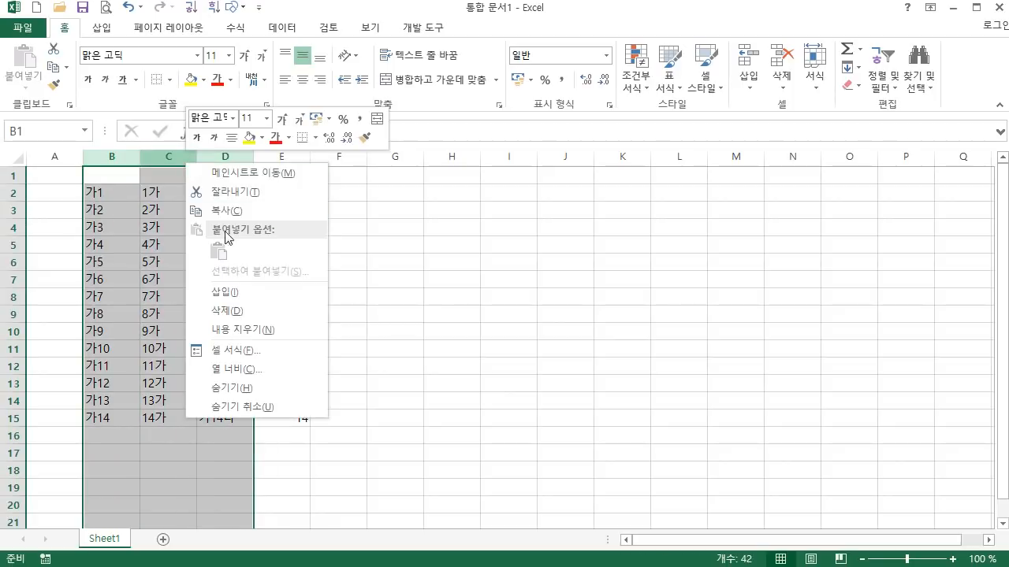
left_click(239, 312)
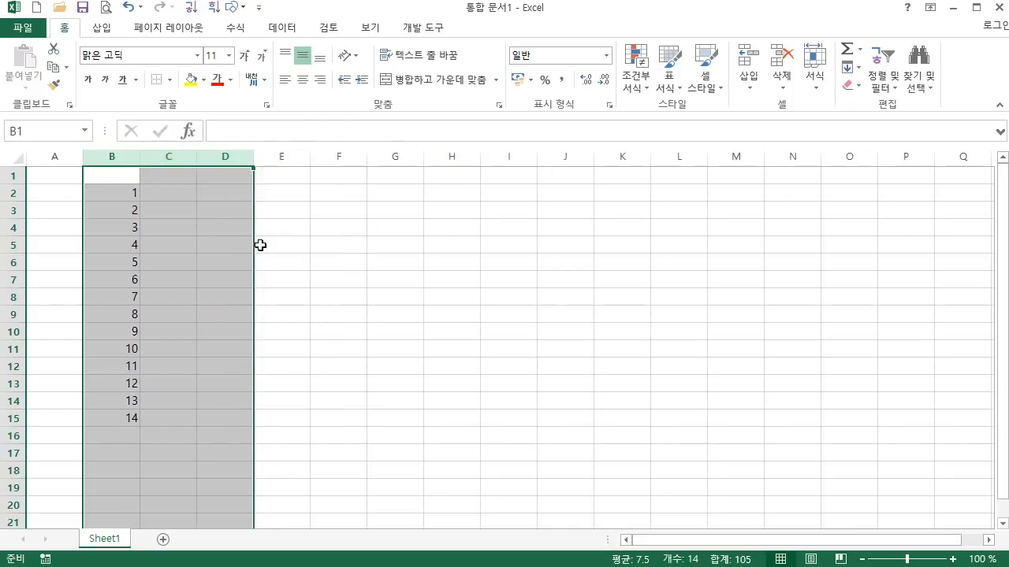
left_click(207, 240)
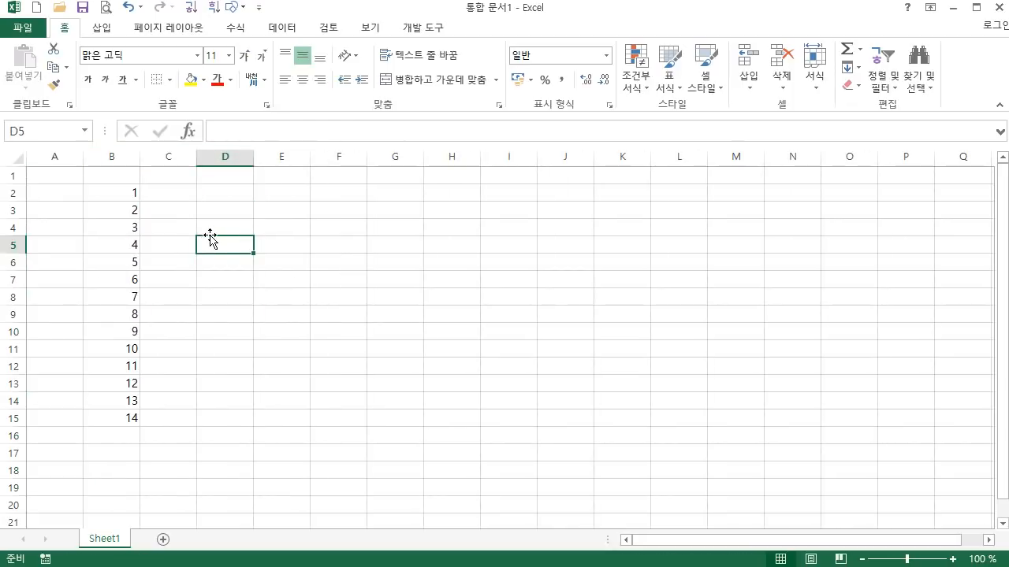
Enter the formula =ROW() in cell D2.
left_click(215, 194)
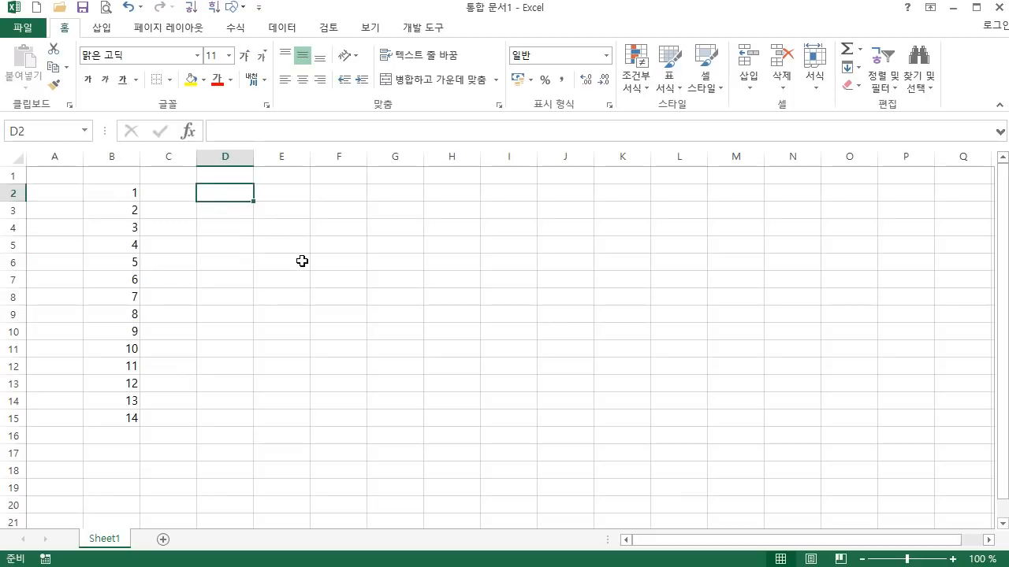
type("=")
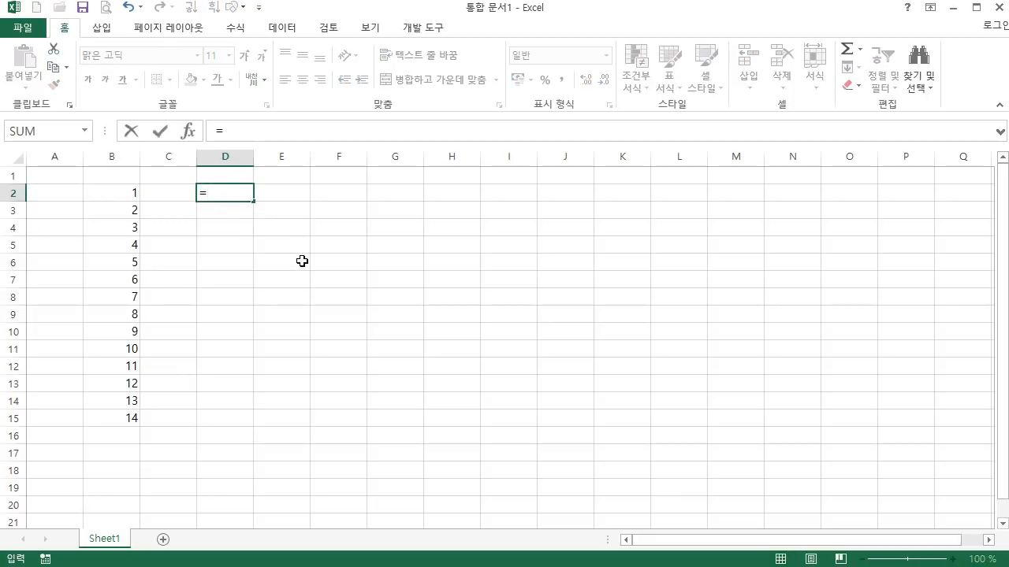
type("ㄱ")
key("BackSpace")
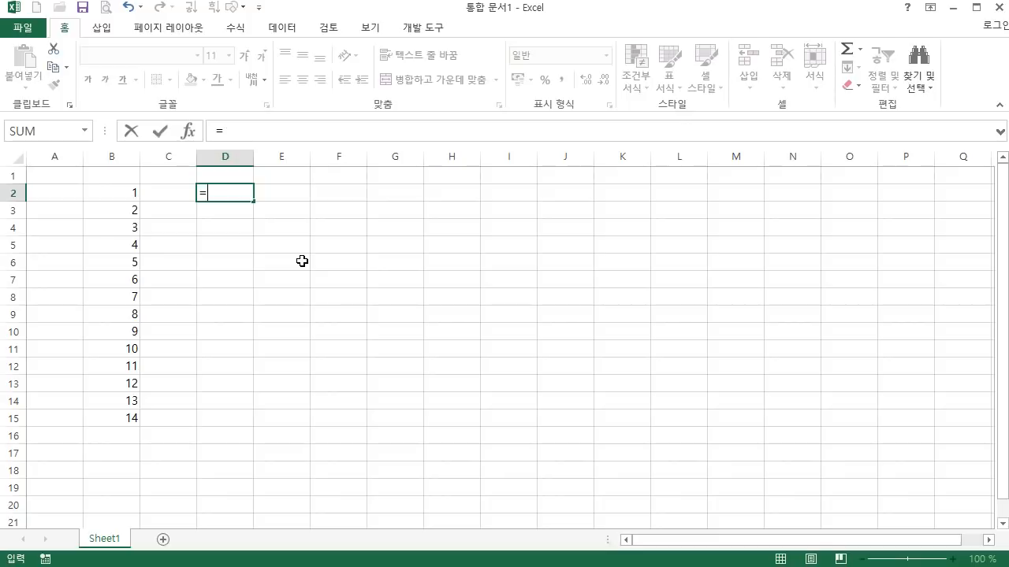
type("row")
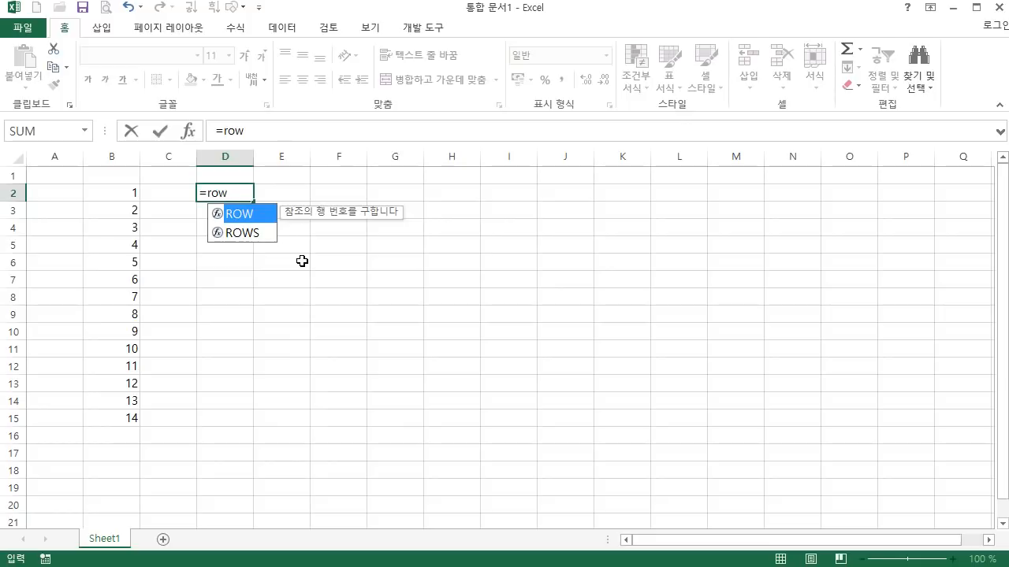
key("Tab")
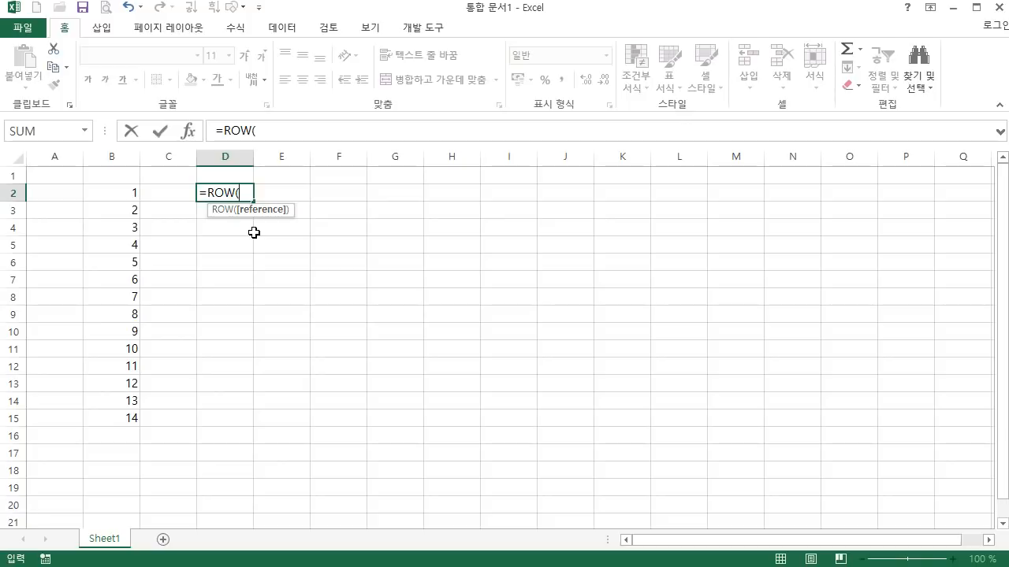
type(")")
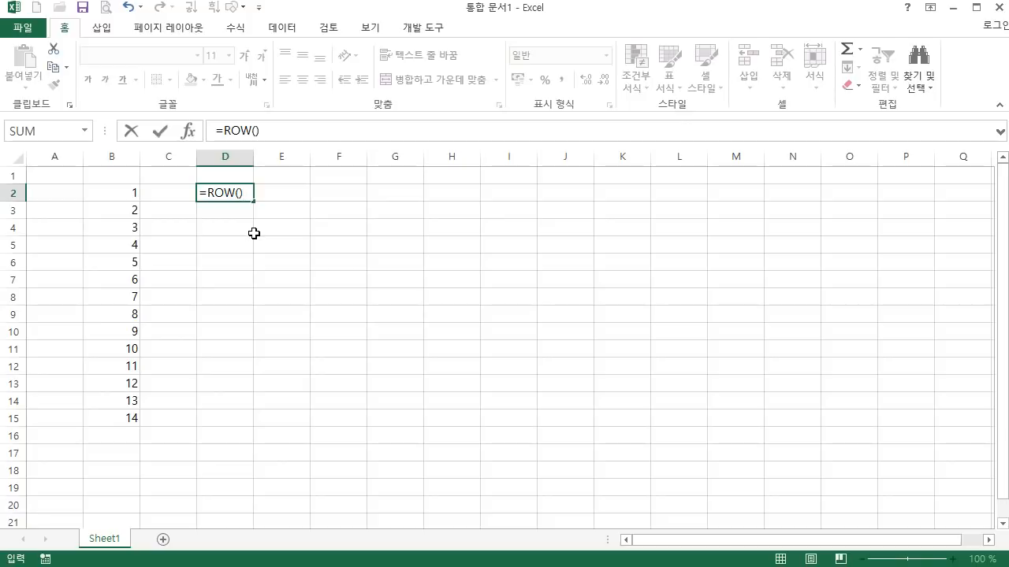
key("Return")
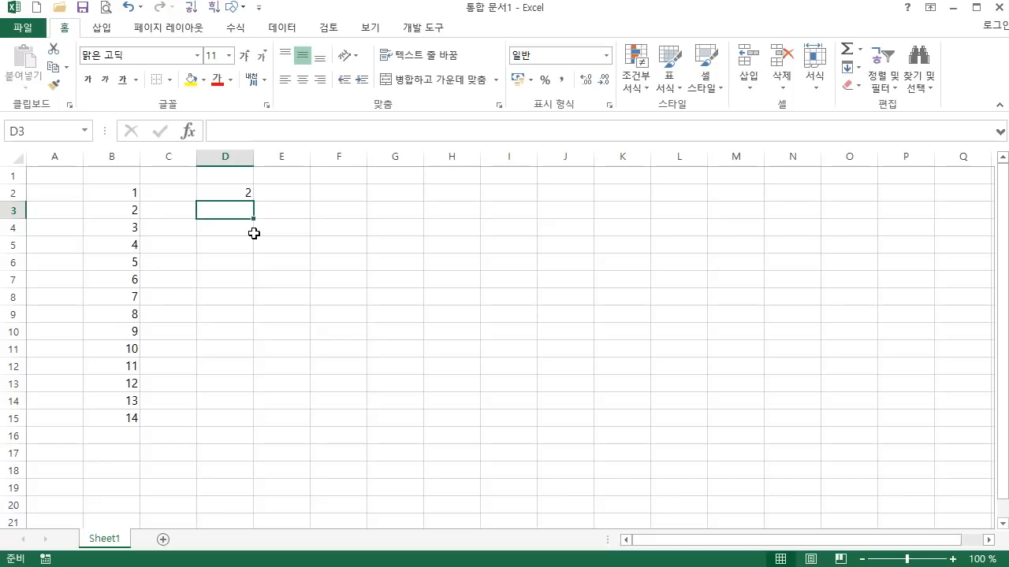
Fill the =ROW() formula from D2 down to D15.
key("Up")
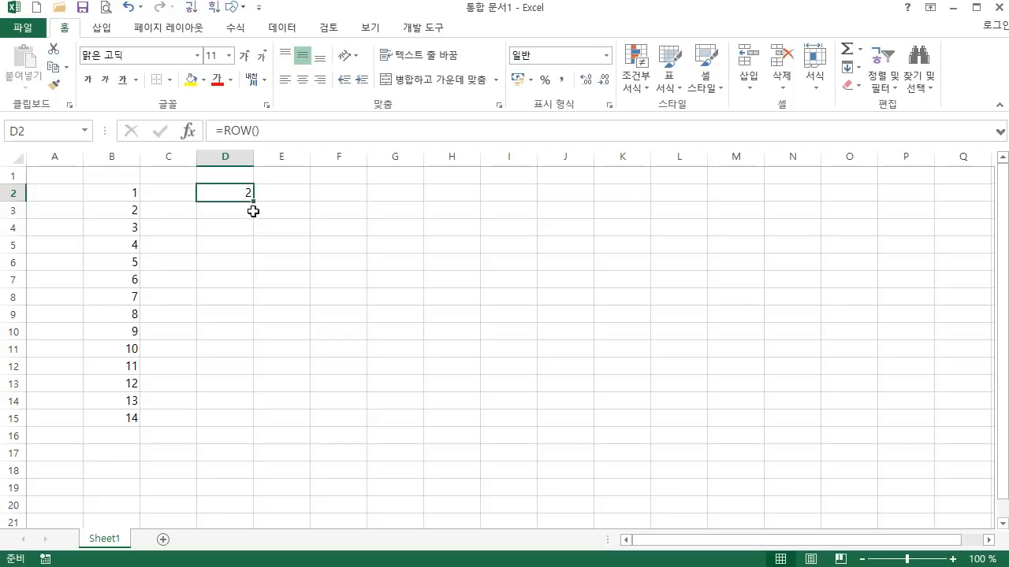
left_click_drag(252, 201, 244, 424)
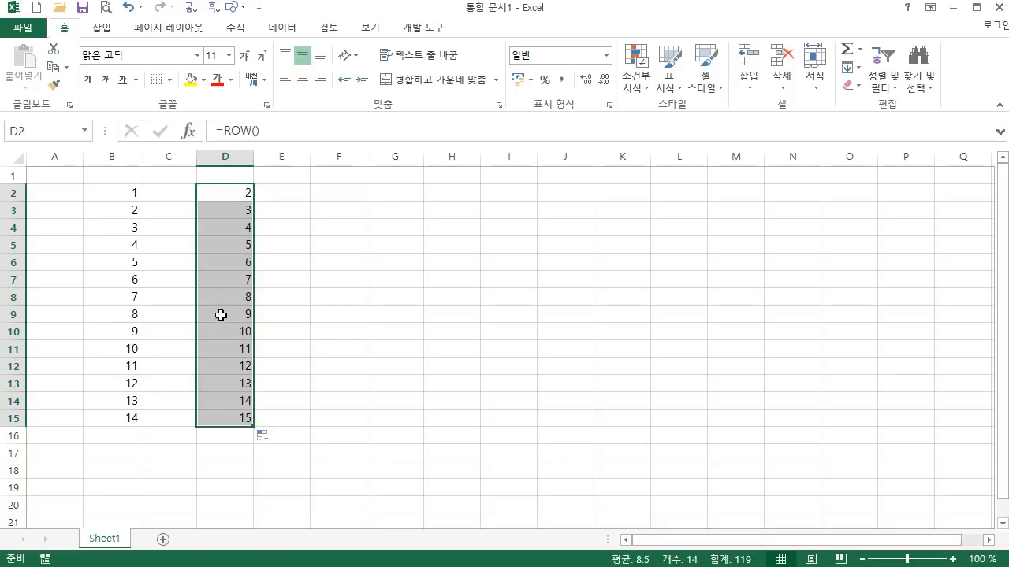
left_click(221, 264)
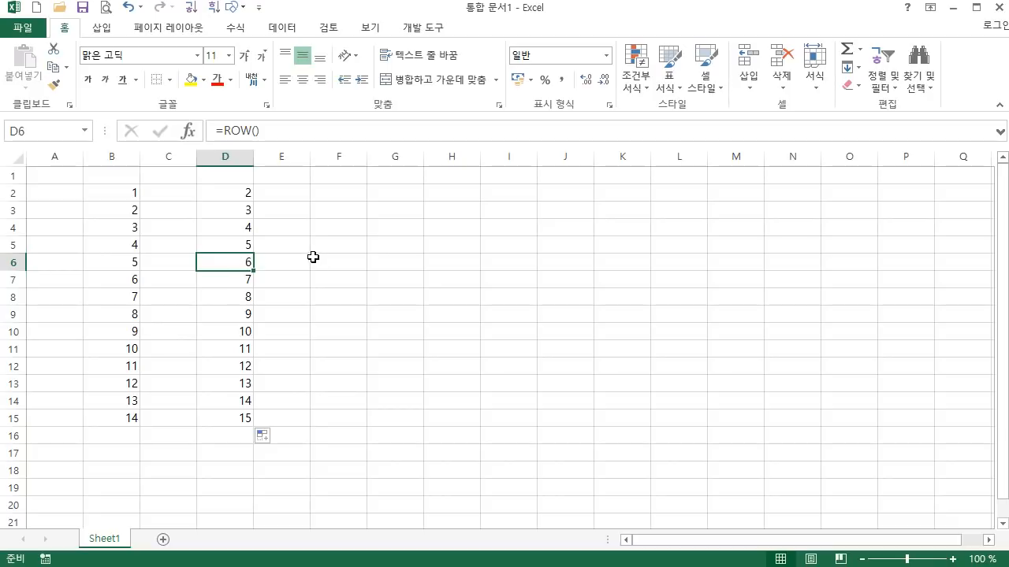
Change the formula in D2 to =ROW()-1.
left_click(233, 193)
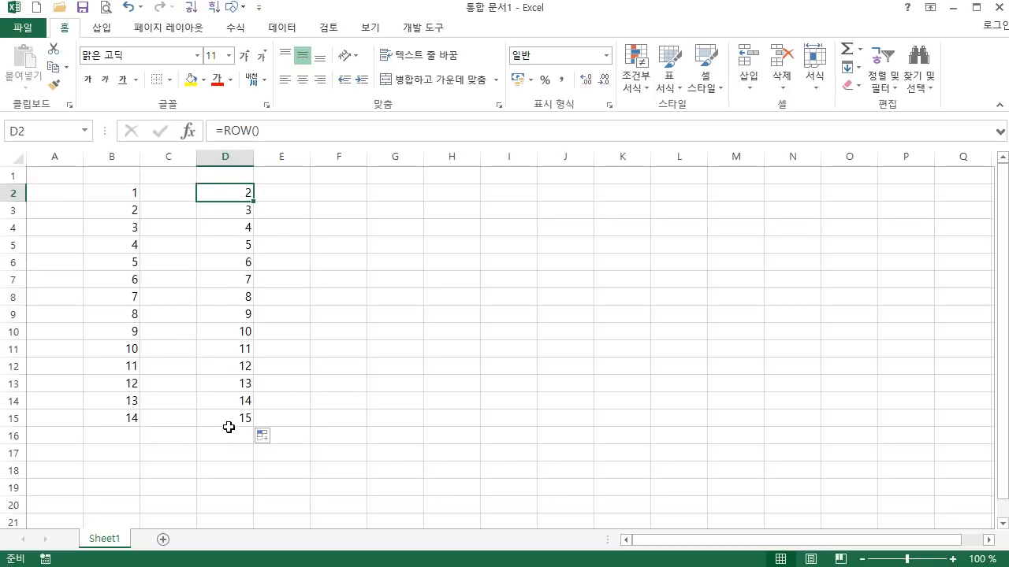
left_click(276, 132)
type("-1")
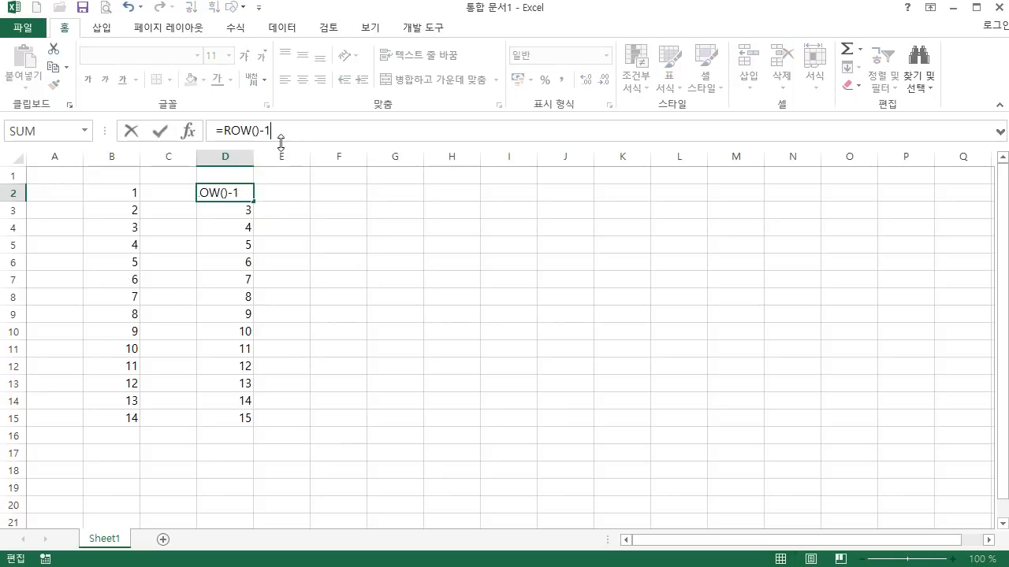
key("Return")
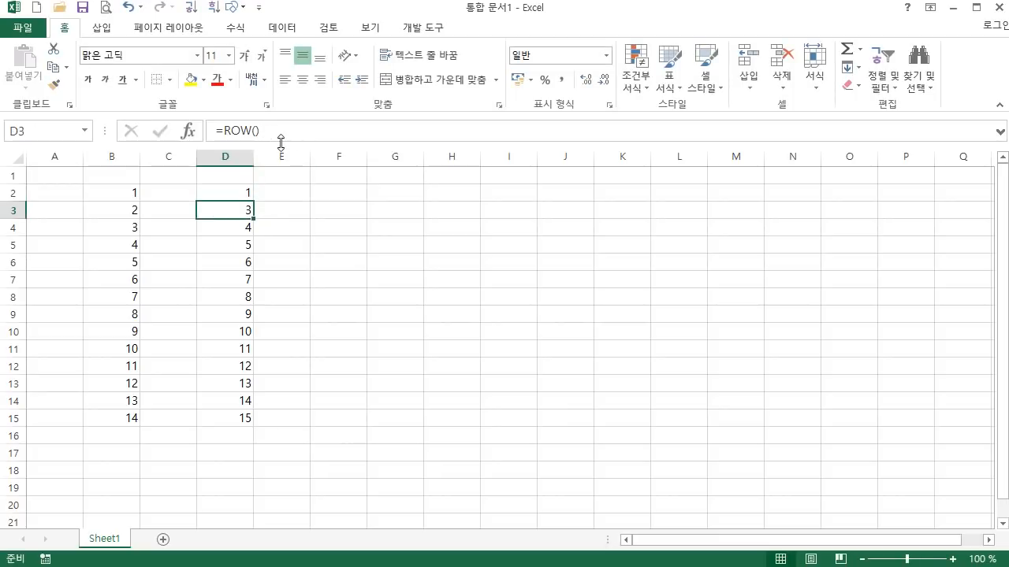
Fill the =ROW()-1 formula from D2 down to D15 and inspect the formula in D15.
left_click(232, 195)
double_click(255, 201)
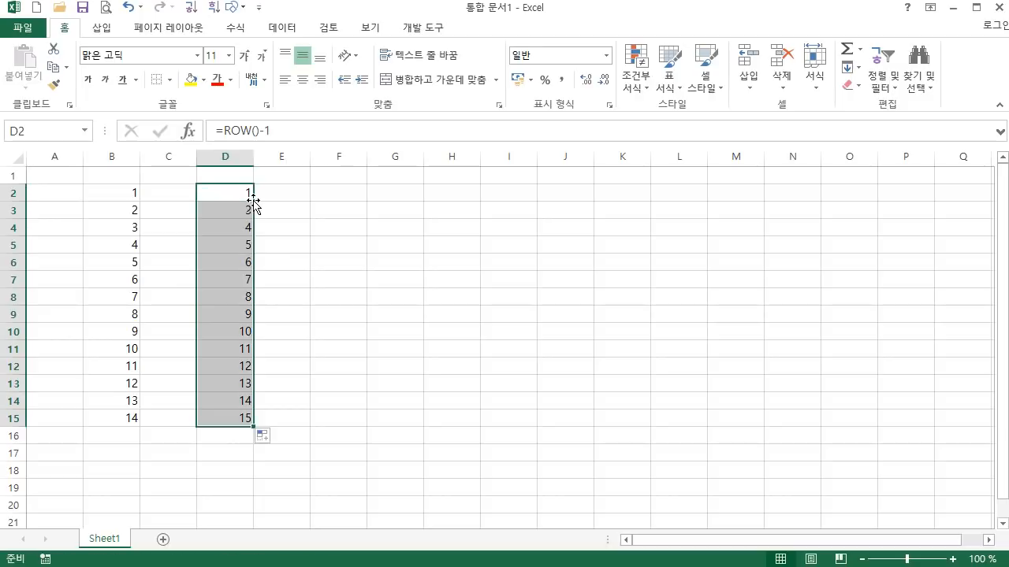
left_click(300, 344)
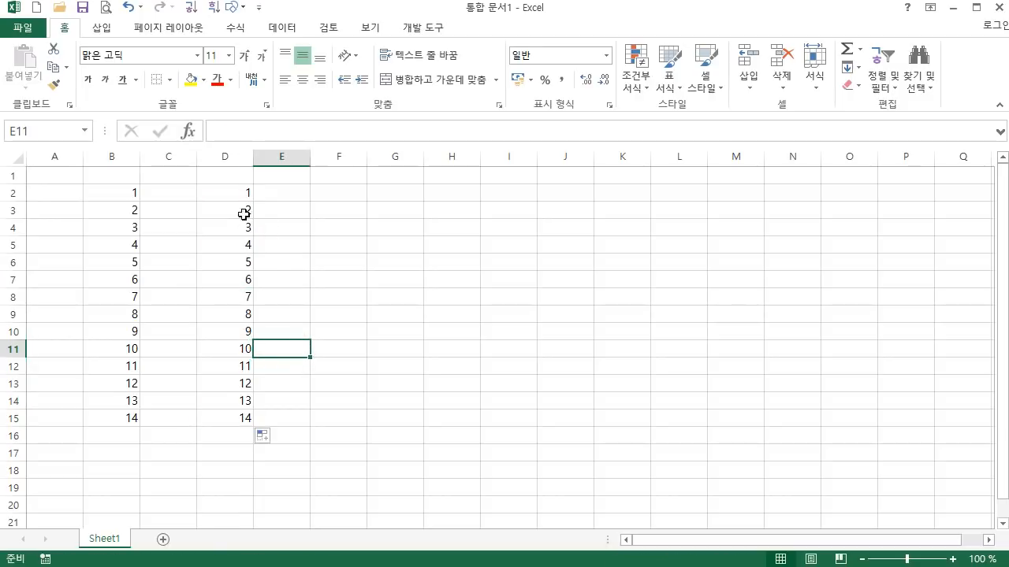
left_click(235, 417)
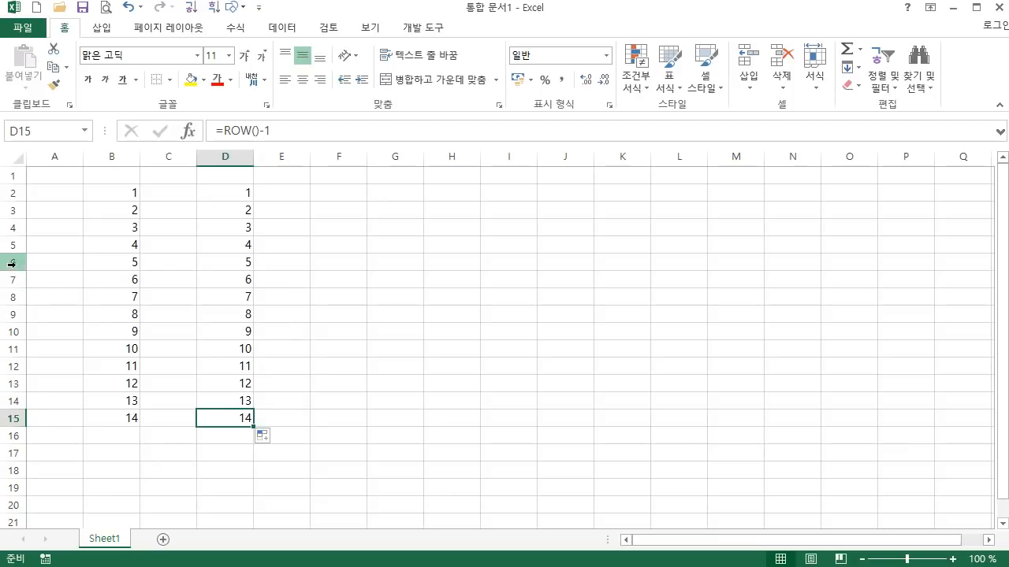
Delete the entire rows 6 and 7 from the sheet.
left_click_drag(14, 263, 15, 280)
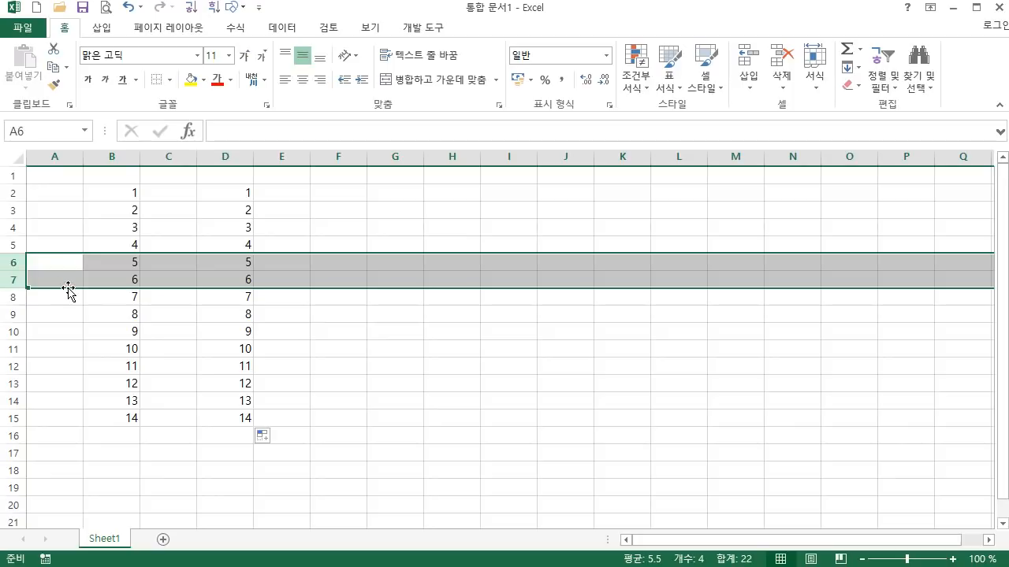
key("ctrl+minus")
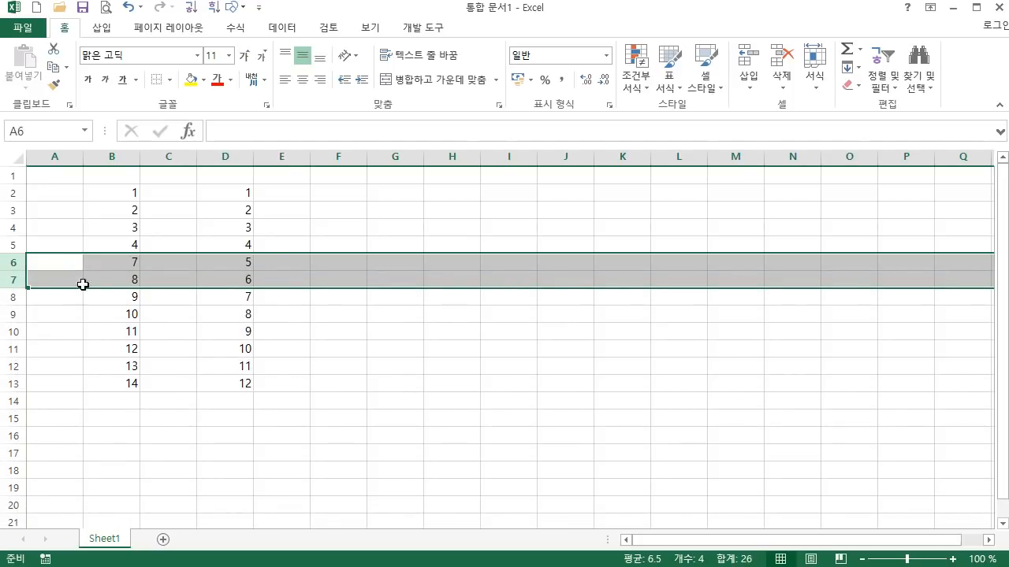
left_click(296, 358)
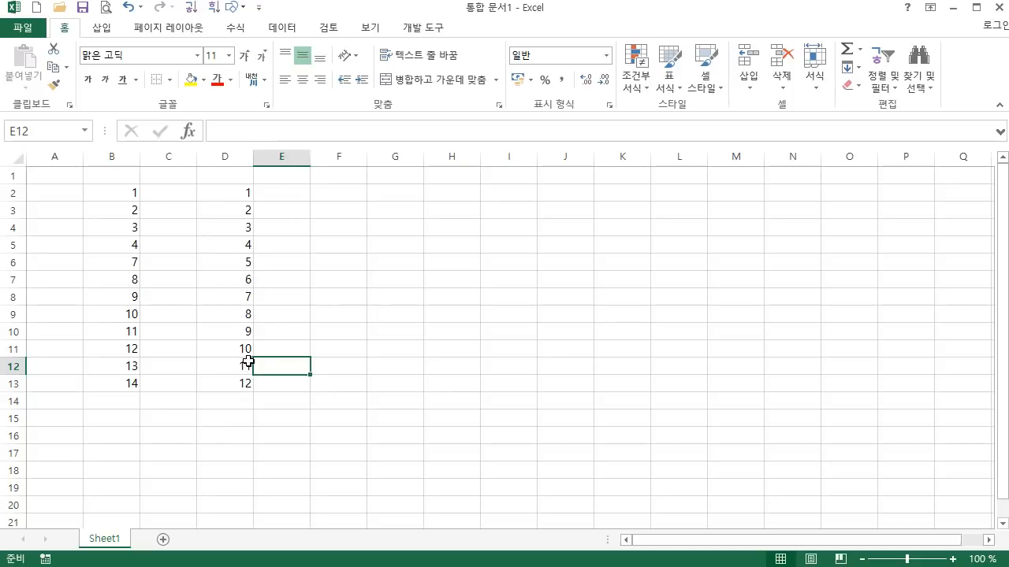
Clear the numbering formulas in D3:D13, keeping only the one in D2.
left_click(234, 194)
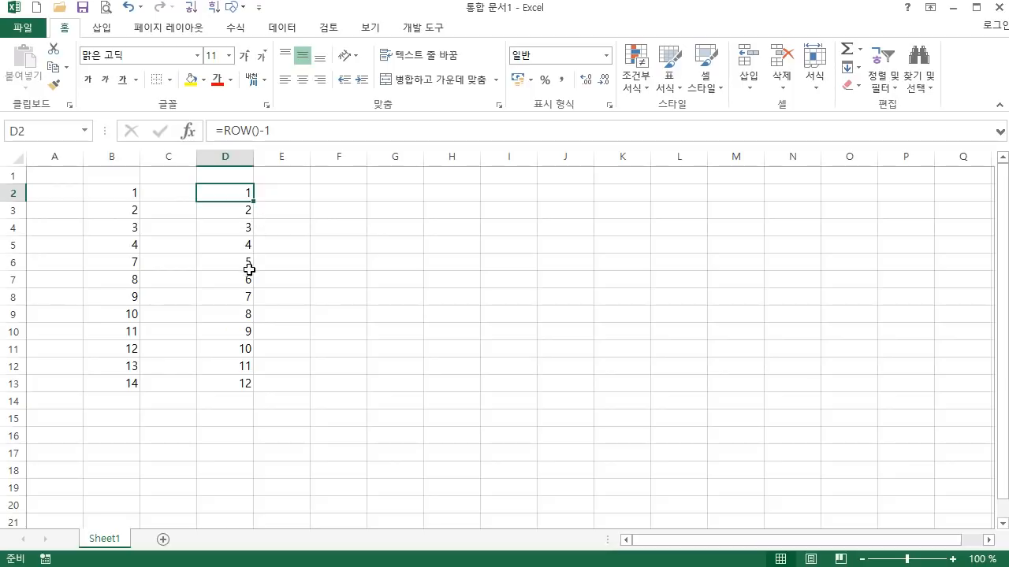
left_click_drag(230, 195, 233, 376)
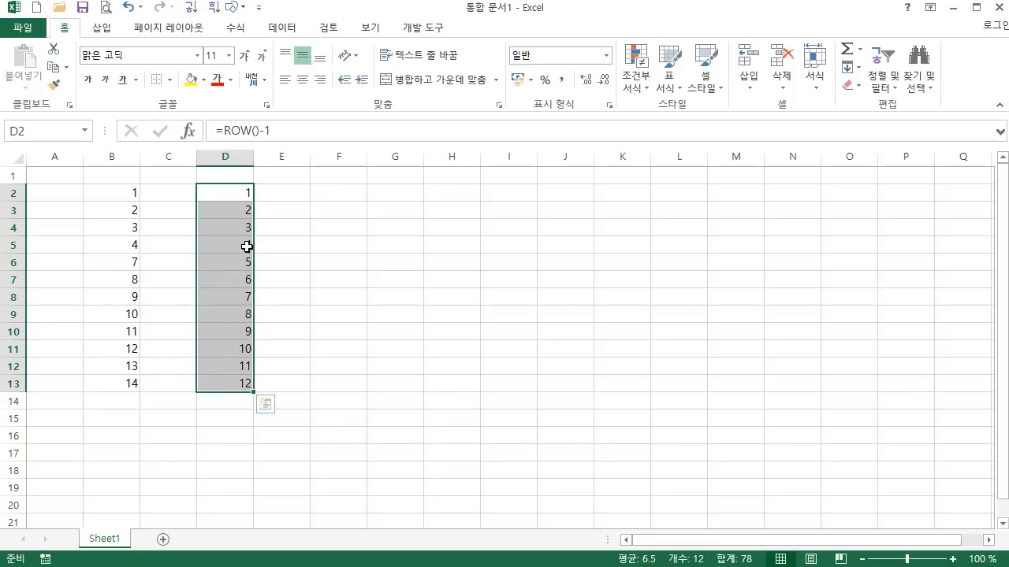
left_click_drag(237, 209, 231, 393)
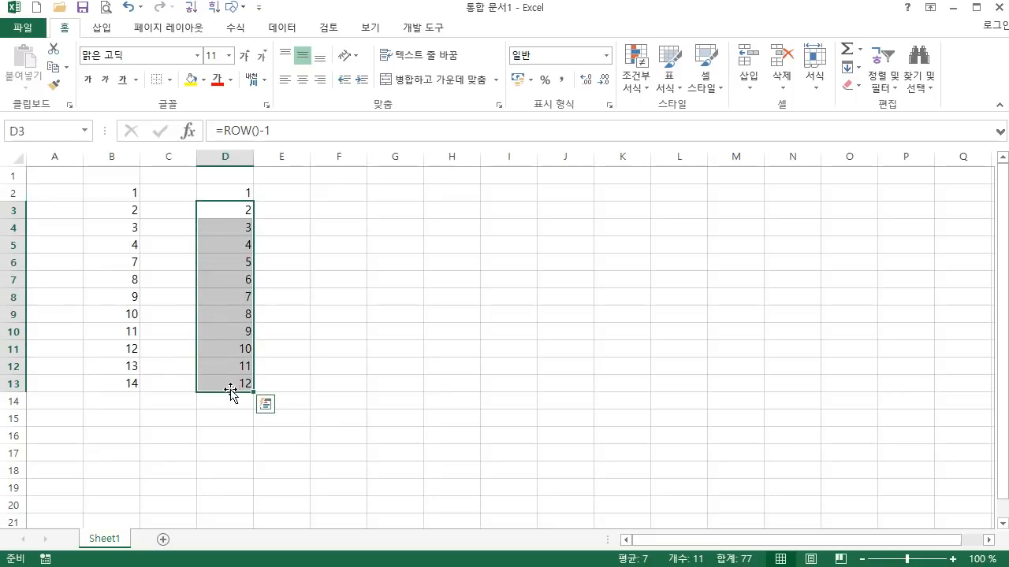
key("Delete")
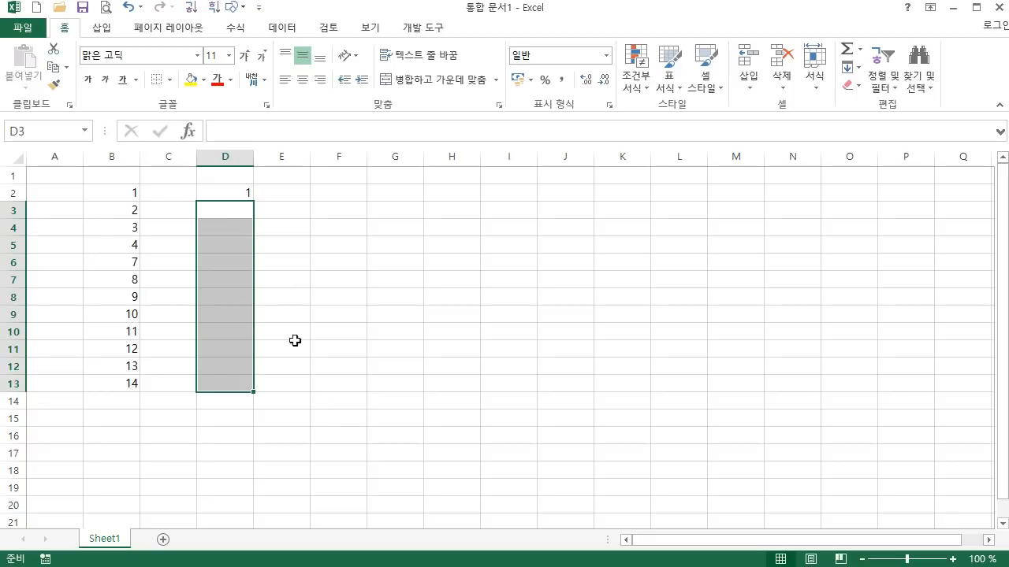
Replace the formula in D2 with =ROW(A1), using cell A1 as the reference.
left_click(231, 191)
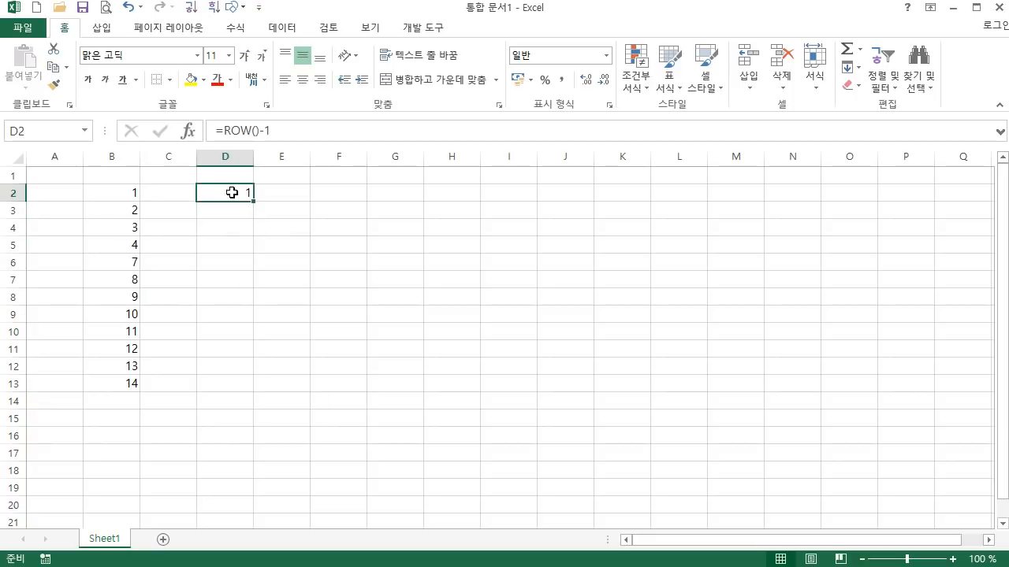
left_click(263, 130)
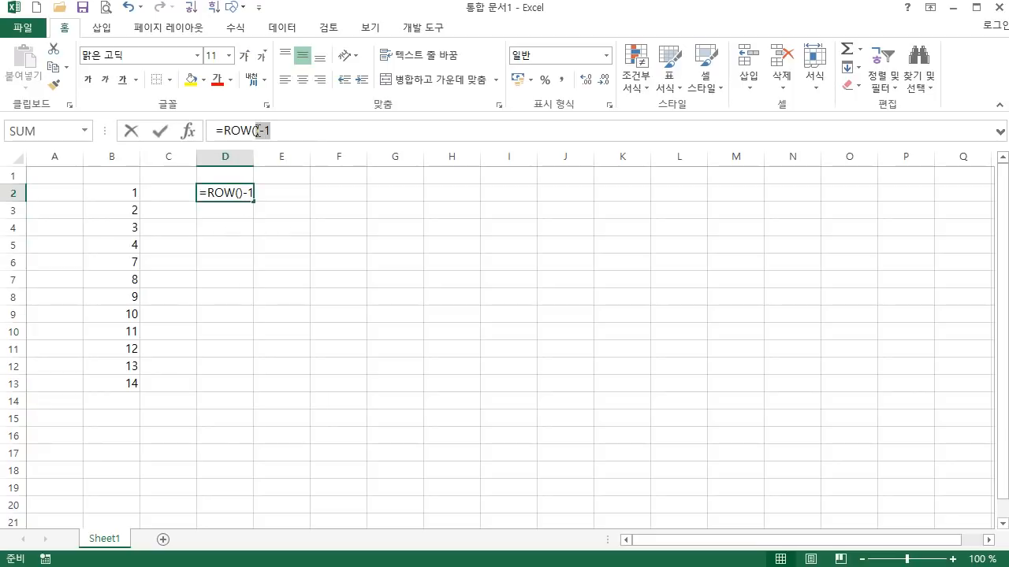
left_click_drag(253, 132, 263, 169)
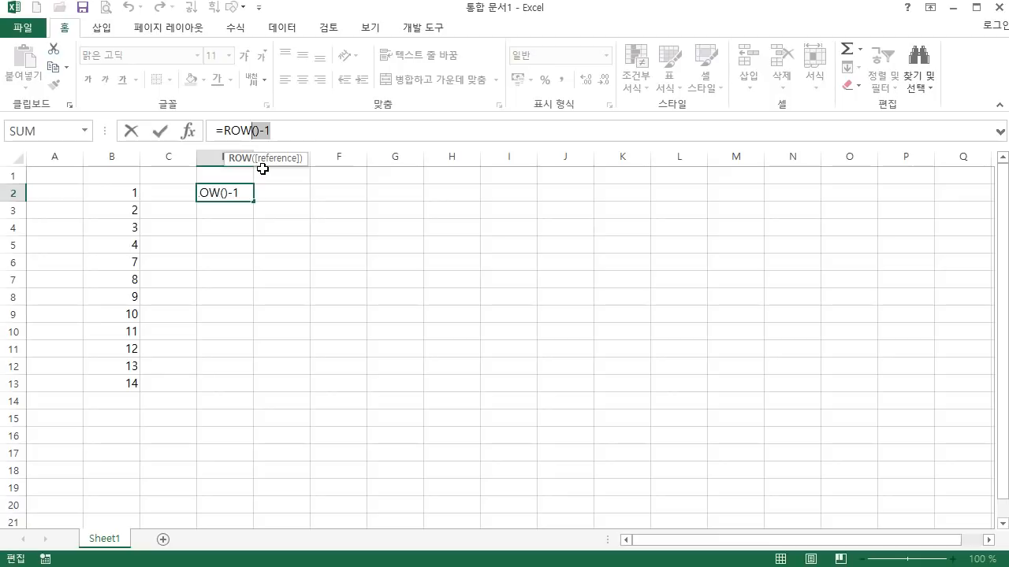
key("BackSpace")
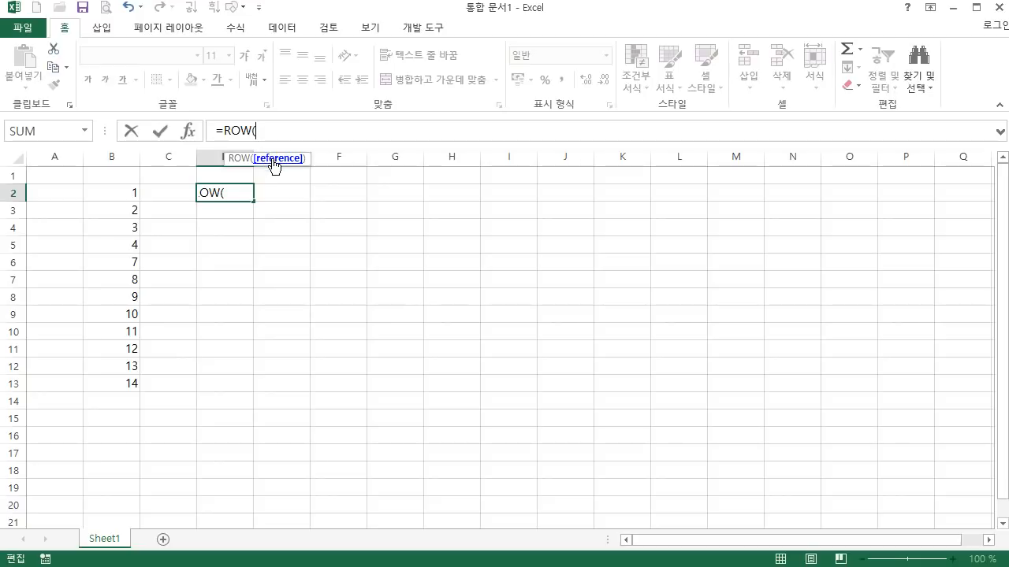
left_click(54, 176)
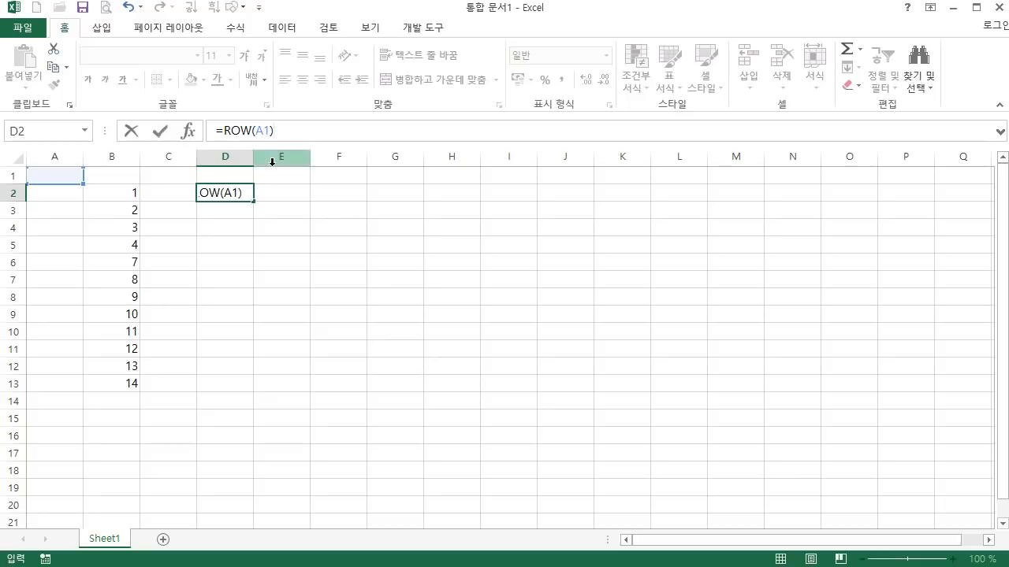
key("Return")
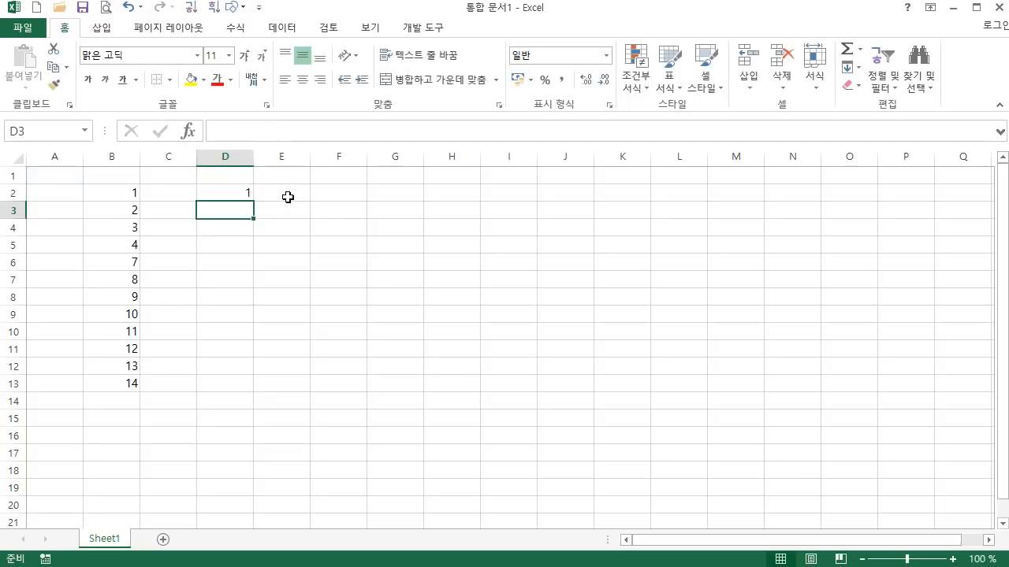
Fill the =ROW(A1) formula from D2 down to D13 and inspect the cell references in the copied formulas.
left_click(242, 196)
left_click_drag(253, 202, 255, 386)
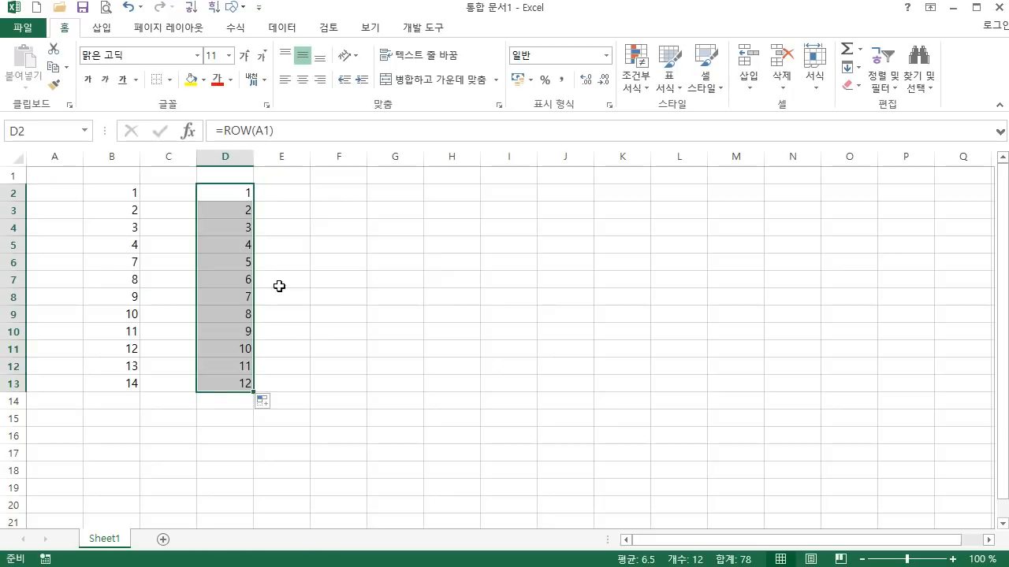
left_click(237, 280)
left_click(236, 223)
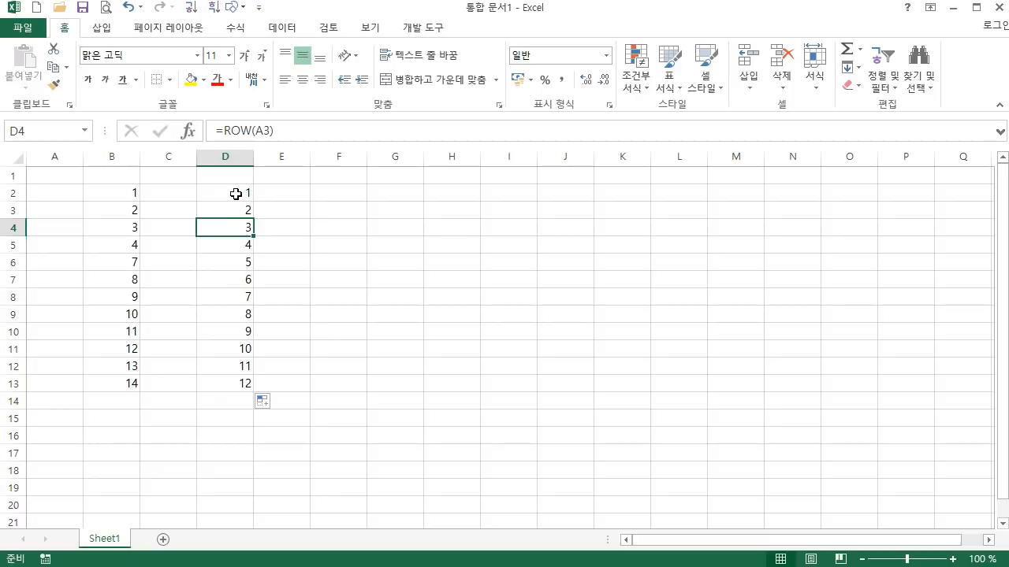
left_click(237, 193)
left_click(240, 210)
left_click(238, 236)
left_click(241, 296)
left_click(242, 330)
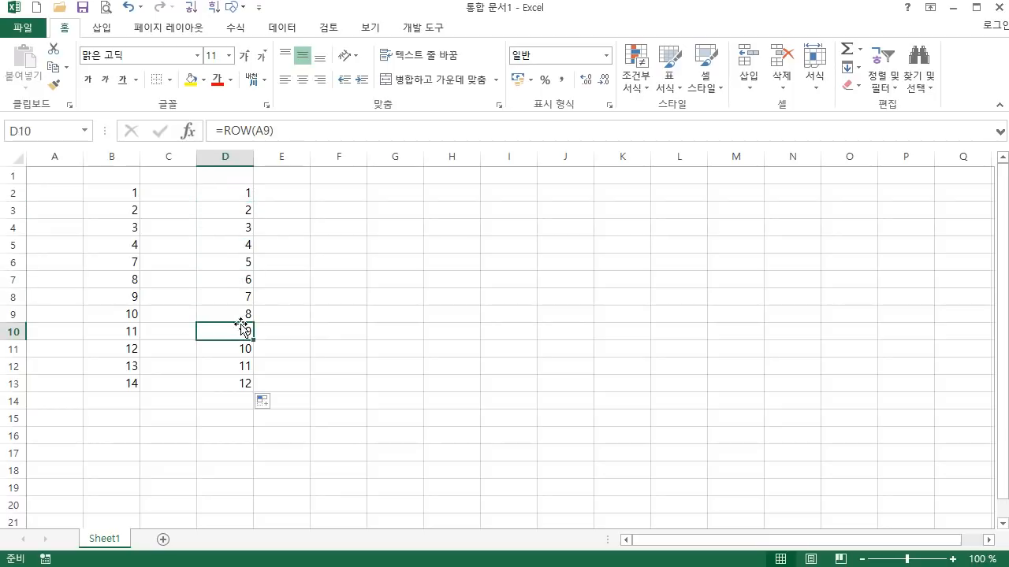
left_click(241, 383)
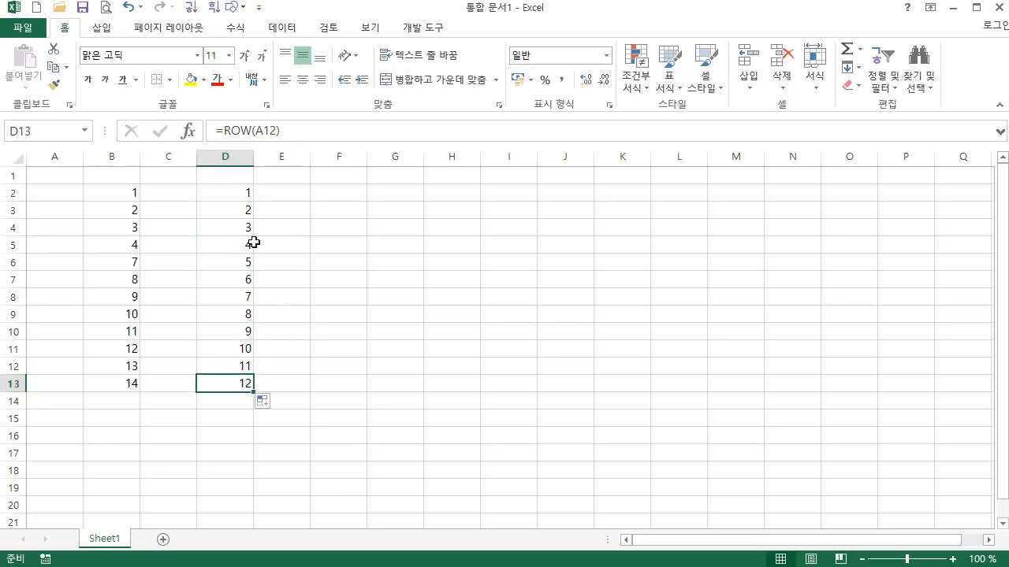
Delete the entire row 1 to inspect its effect on the first numbering formula, and undo the deletion.
right_click(16, 175)
left_click(66, 323)
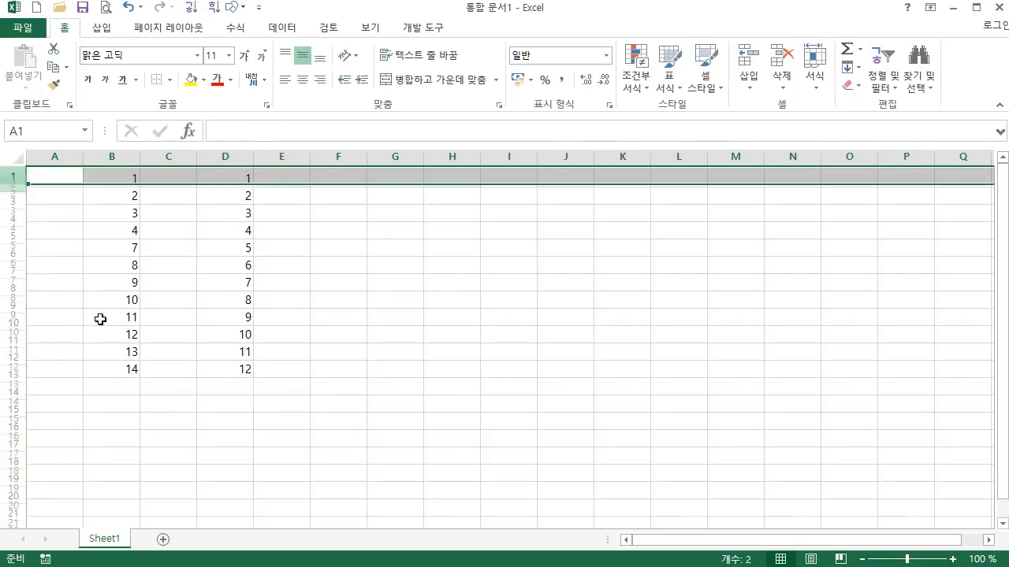
left_click(369, 290)
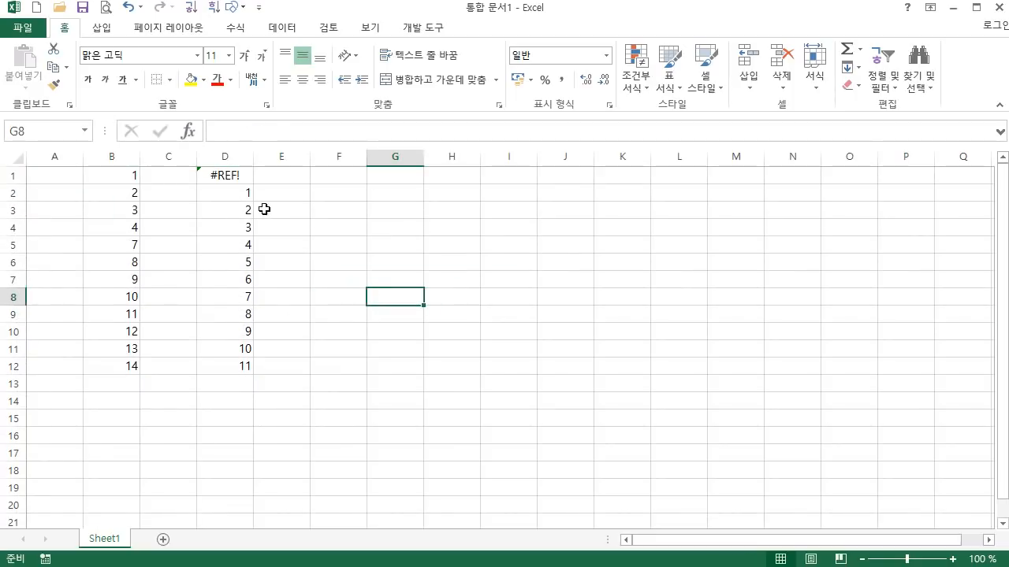
left_click(226, 174)
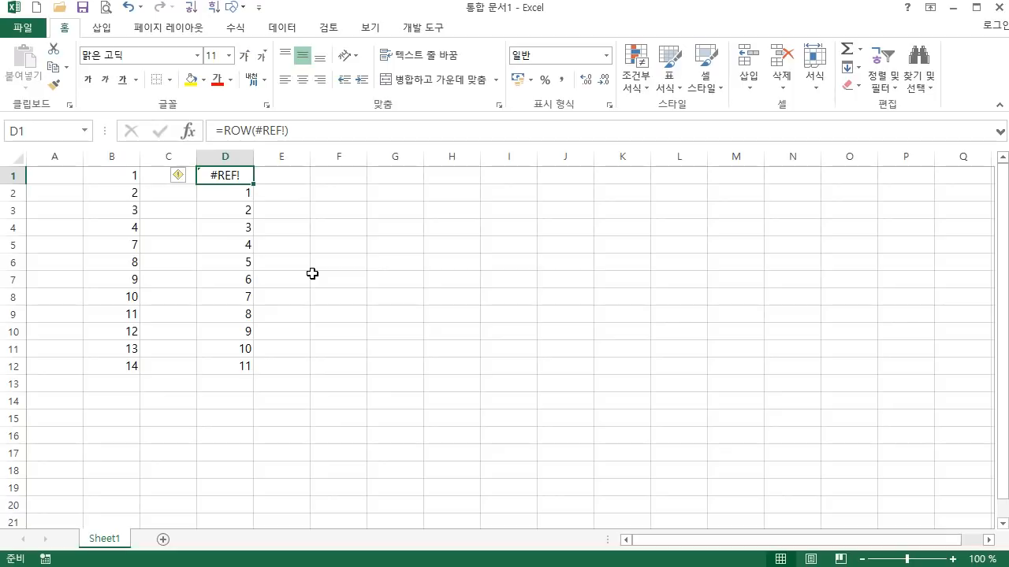
key("ctrl+z")
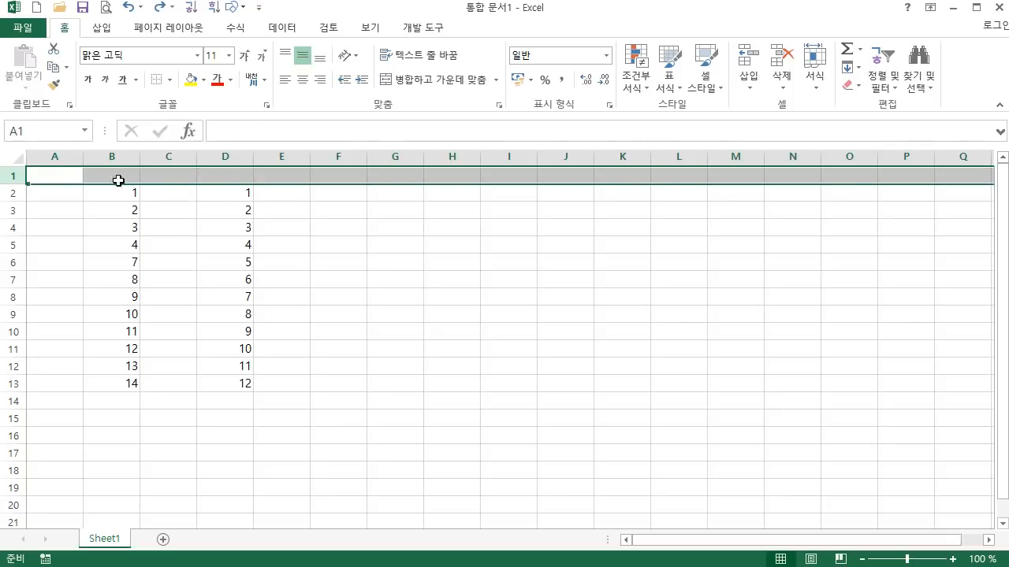
left_click(66, 174)
Change the formula in D2 to =ROW()-1 and fill it down to D13.
left_click(243, 197)
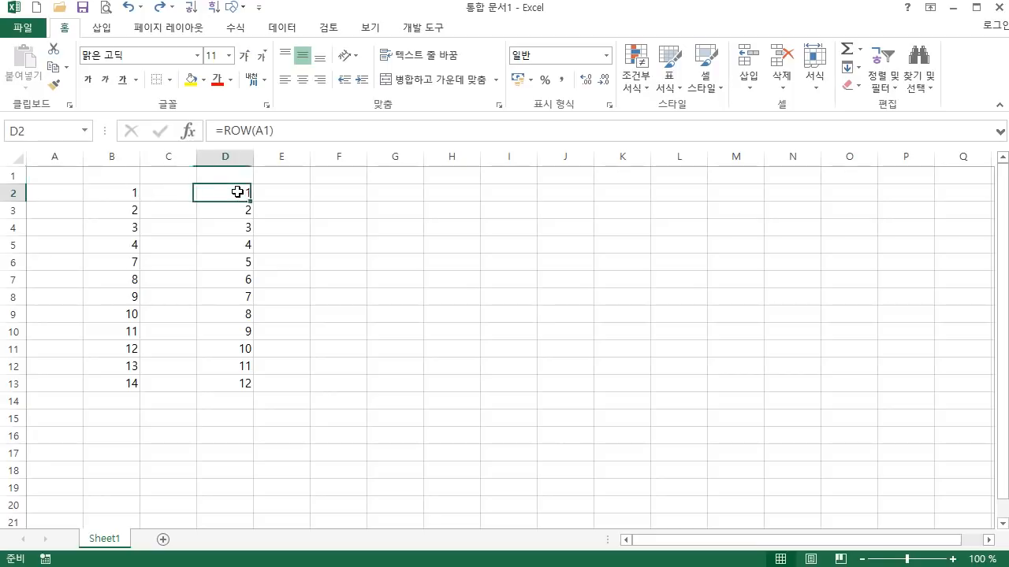
double_click(271, 130)
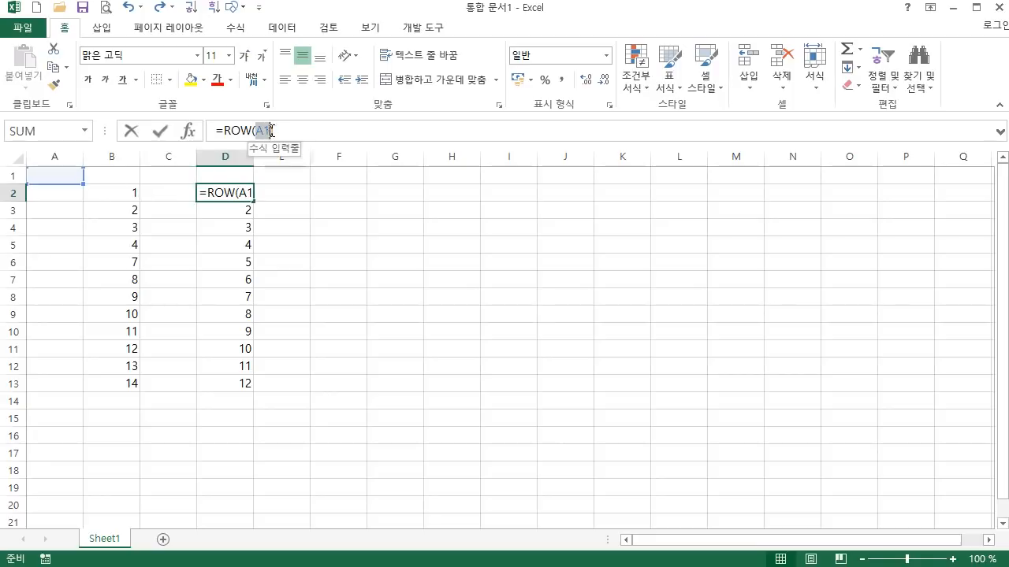
key("Delete")
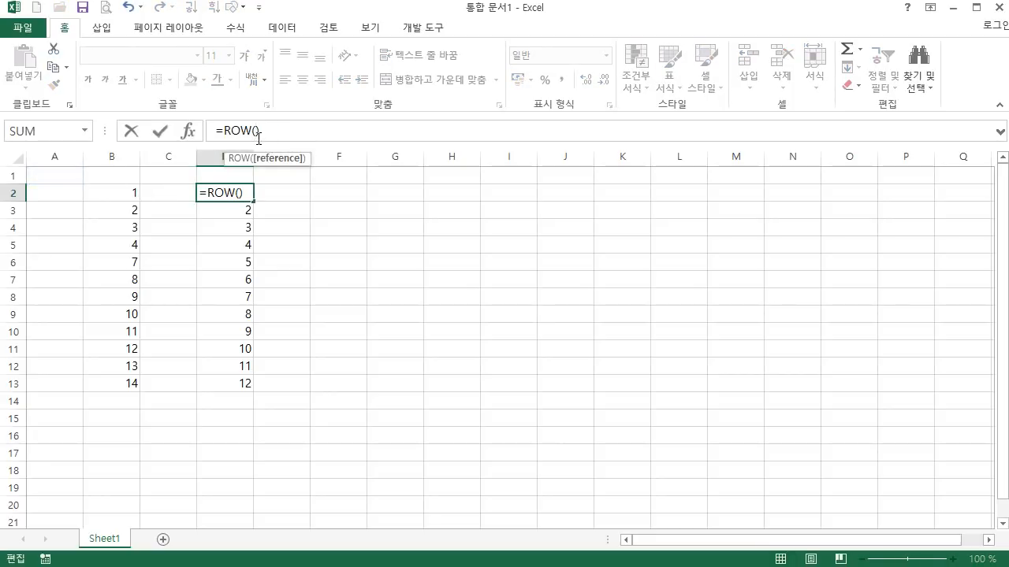
type("-")
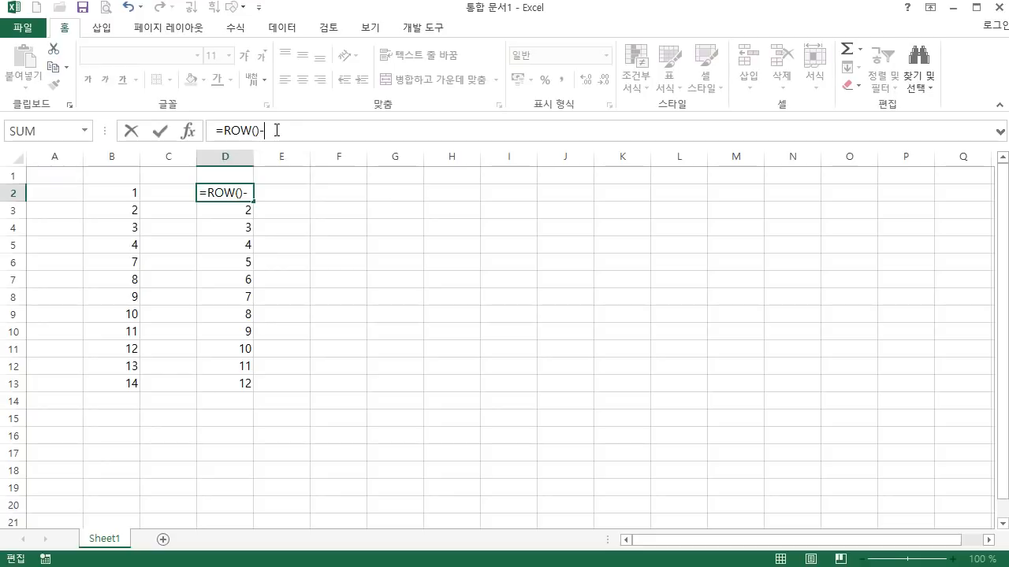
type("1")
key("Return")
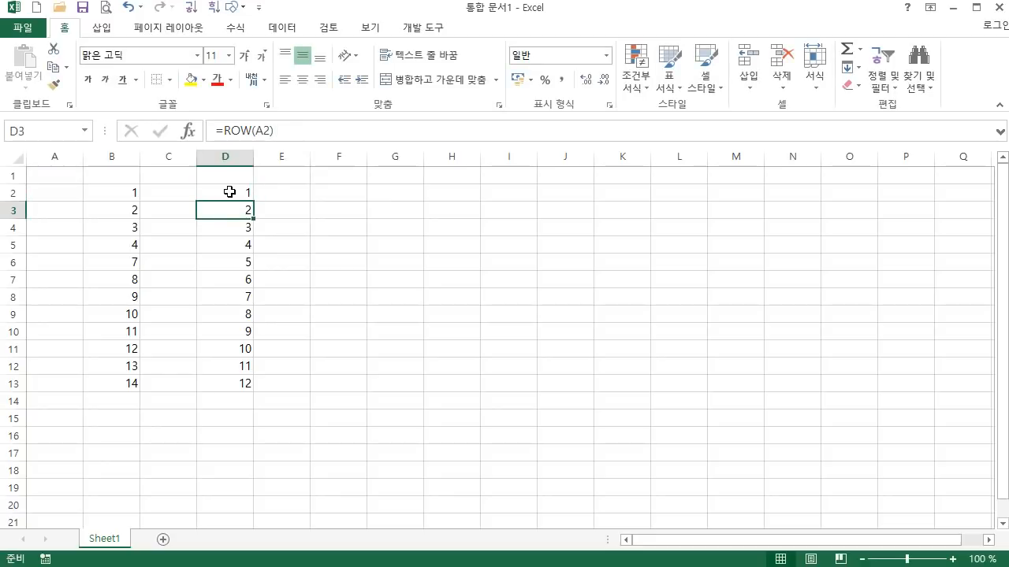
left_click(230, 193)
double_click(253, 201)
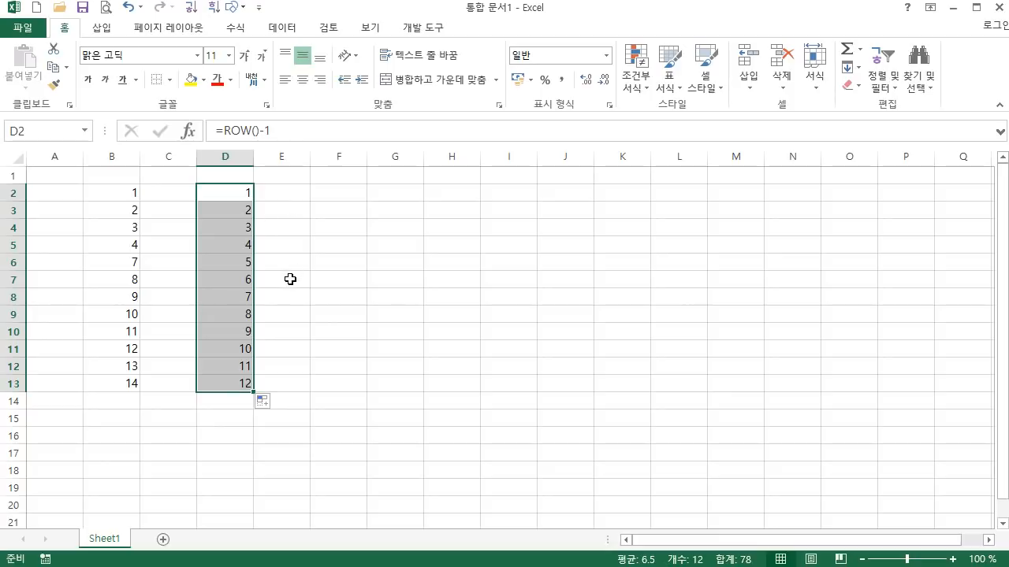
Enter the formula =COLUMN() in cell F2.
left_click(333, 193)
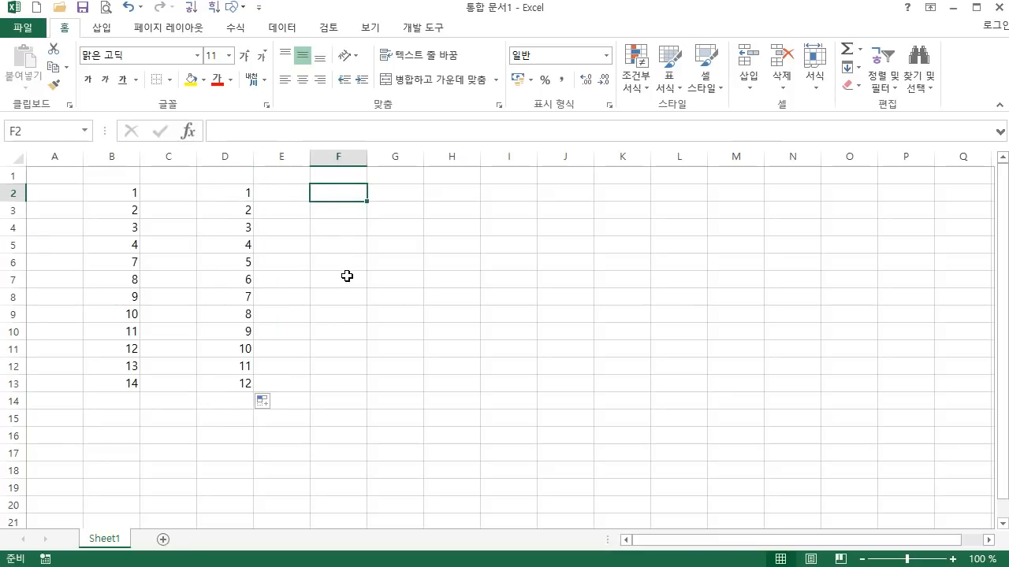
type("=col")
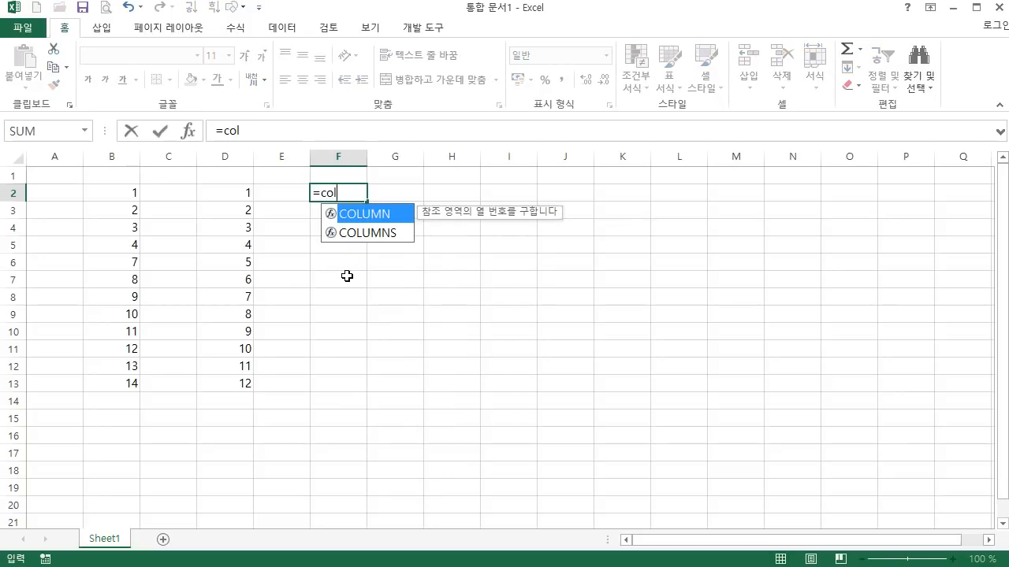
key("Tab")
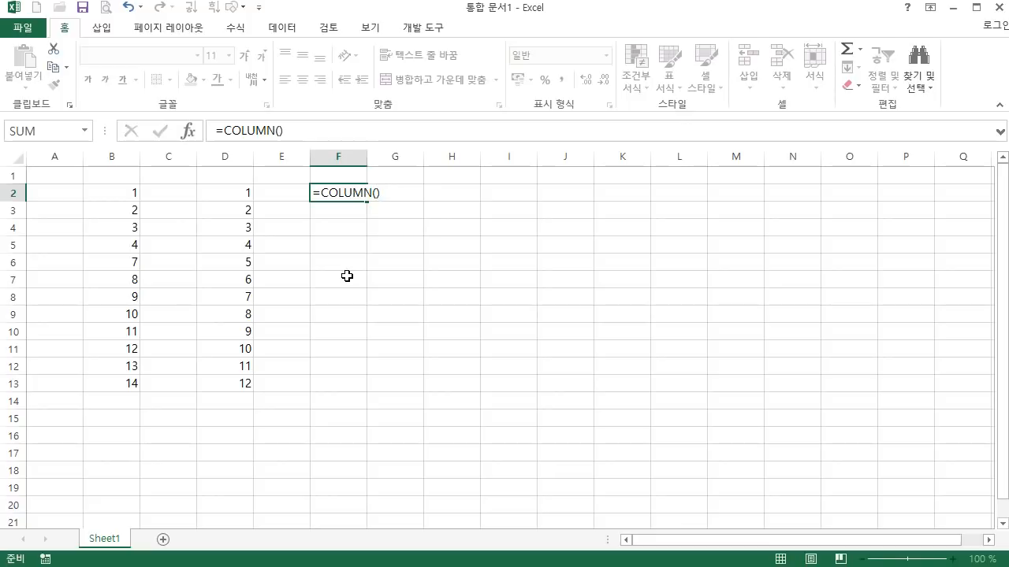
key("Return")
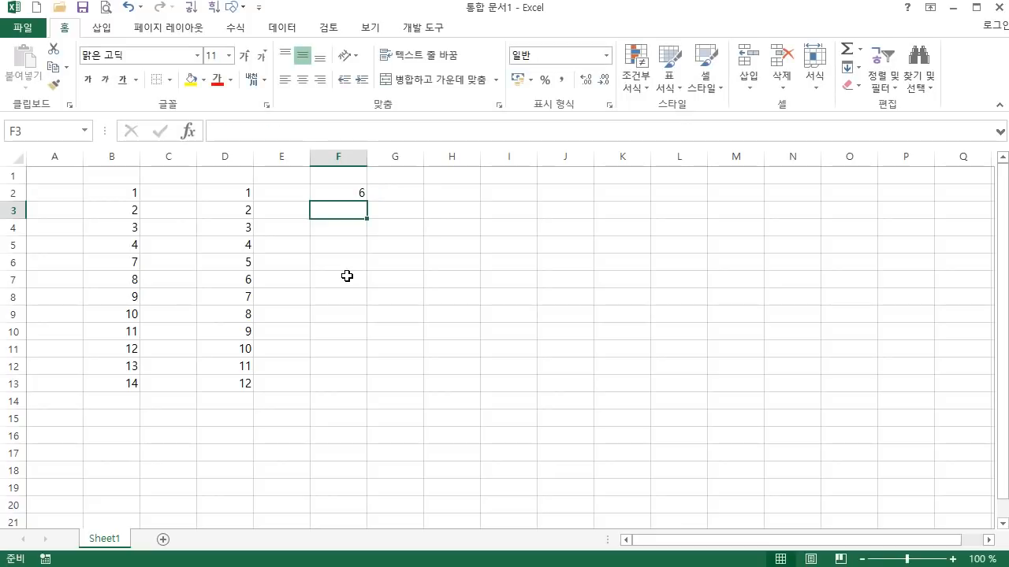
Count across the columns from A1 to F1 to check the result of the COLUMN formula in F2.
left_click(333, 194)
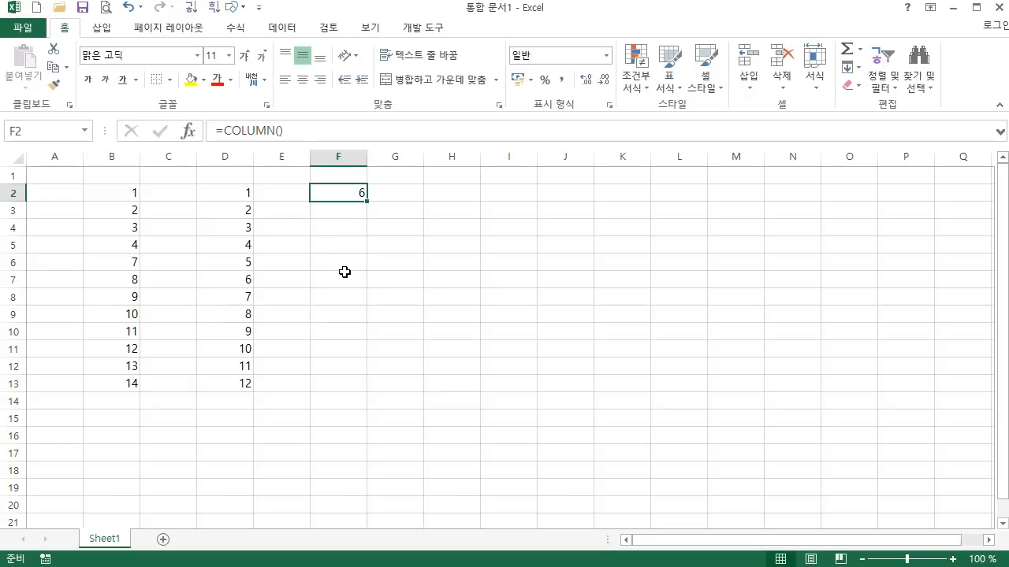
left_click(71, 173)
left_click(117, 170)
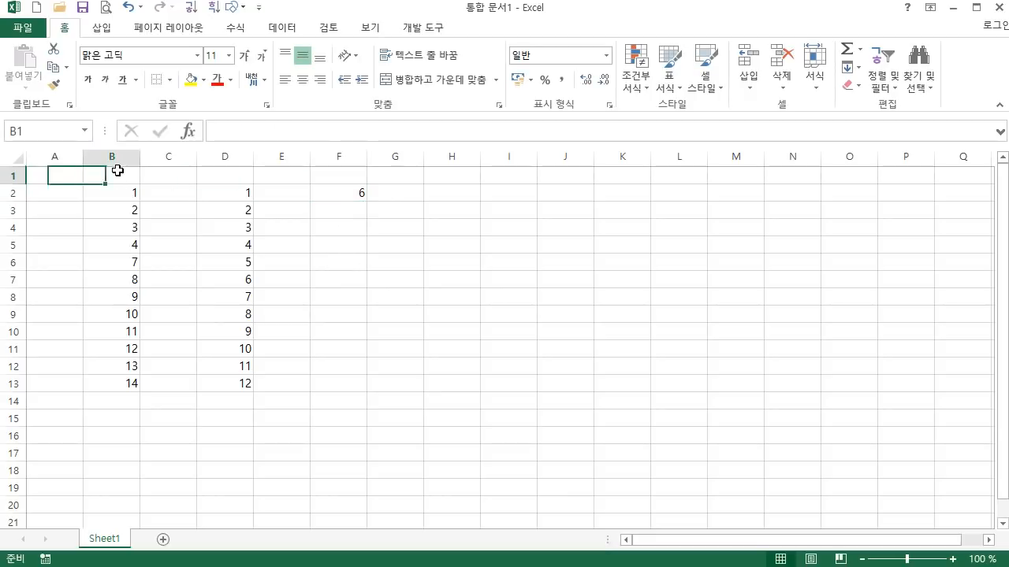
left_click(150, 172)
left_click(223, 176)
left_click(277, 176)
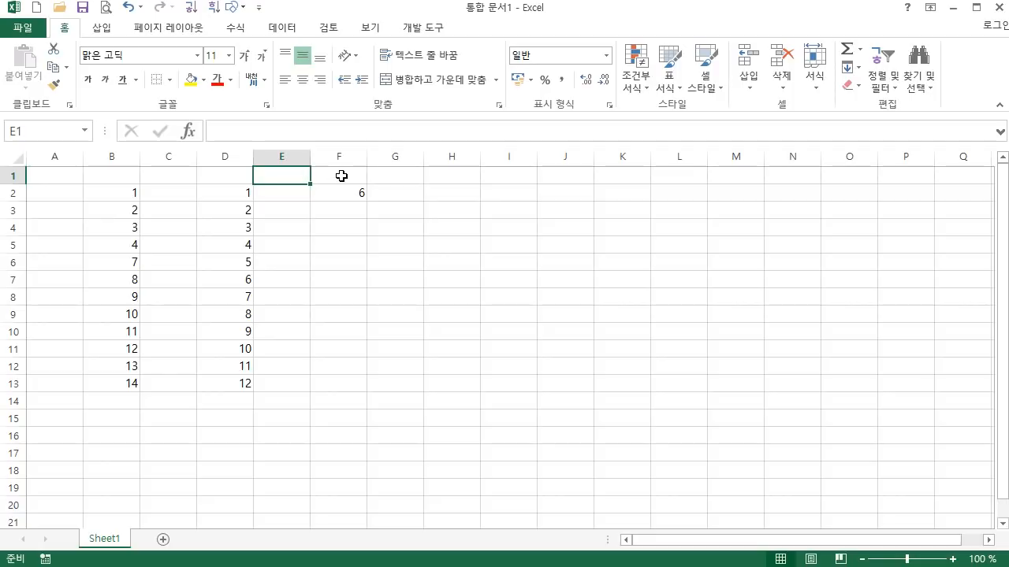
left_click(341, 176)
left_click(345, 196)
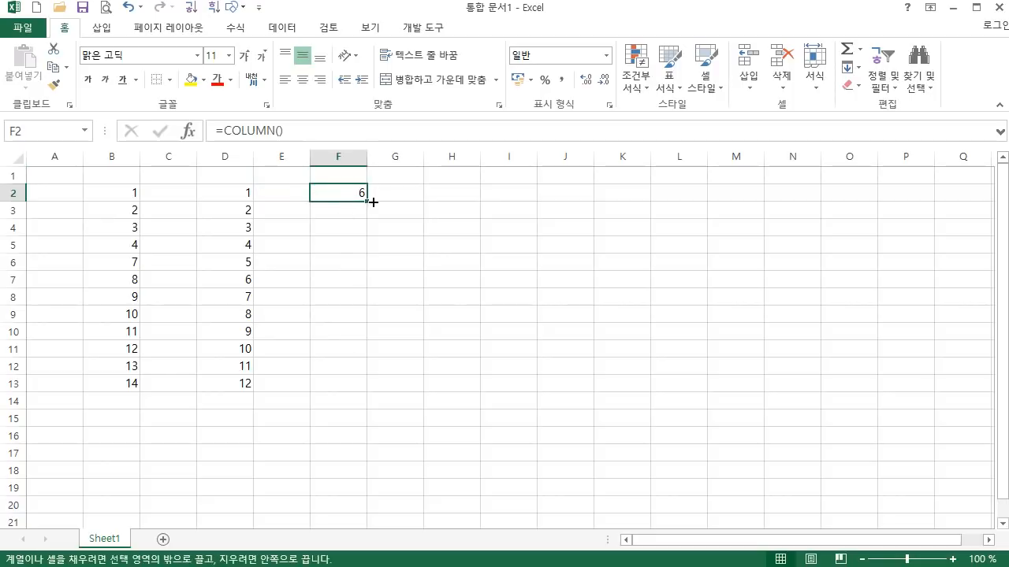
Fill the =COLUMN() formula from F2 across to M2 and select the filled range.
left_click_drag(372, 203, 759, 236)
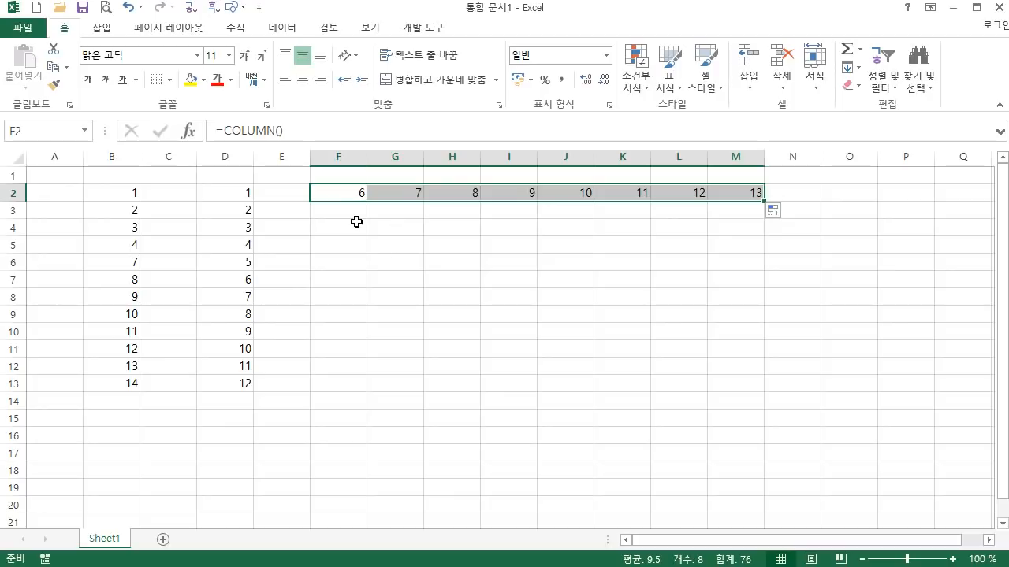
left_click(346, 193)
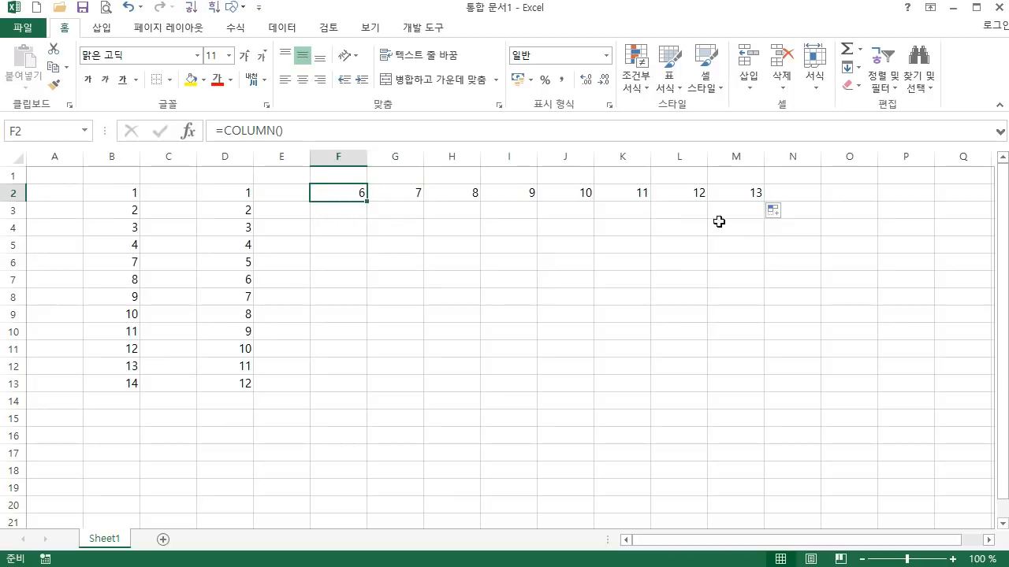
left_click_drag(346, 193, 725, 187)
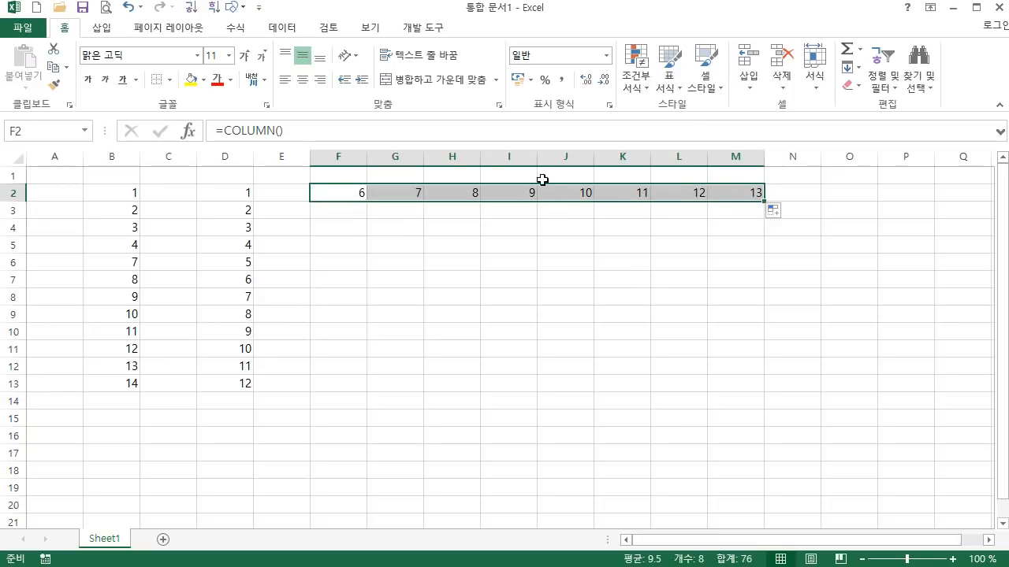
Change the formula in F2 to =COLUMN()-5 and fill it across to M2.
left_click(355, 190)
left_click(297, 131)
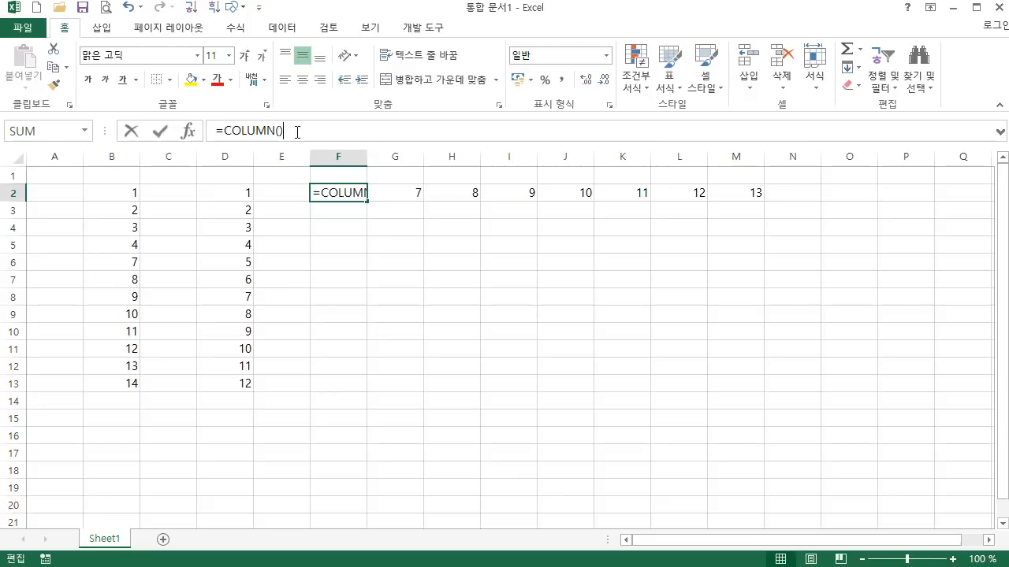
type("-5")
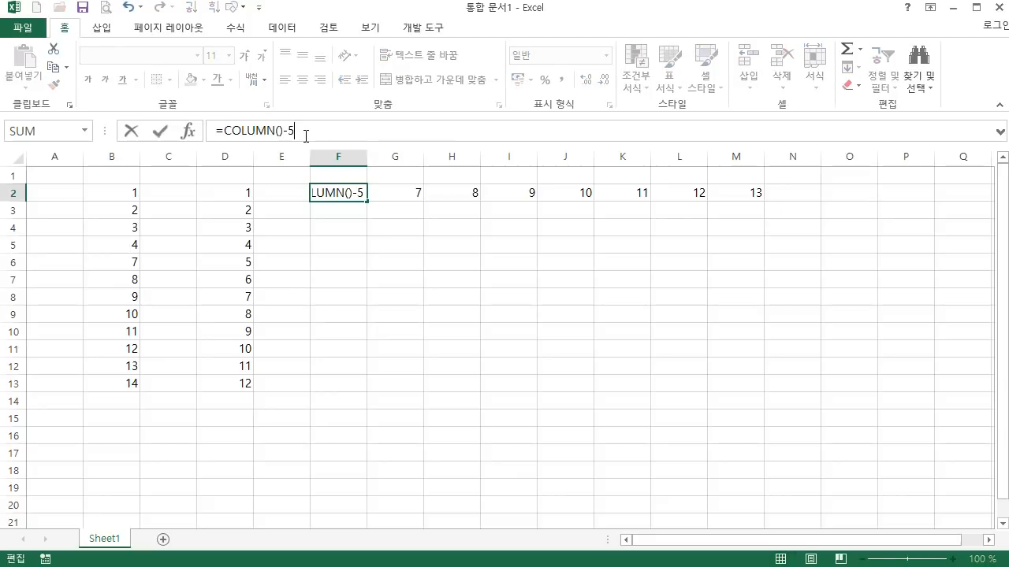
key("Return")
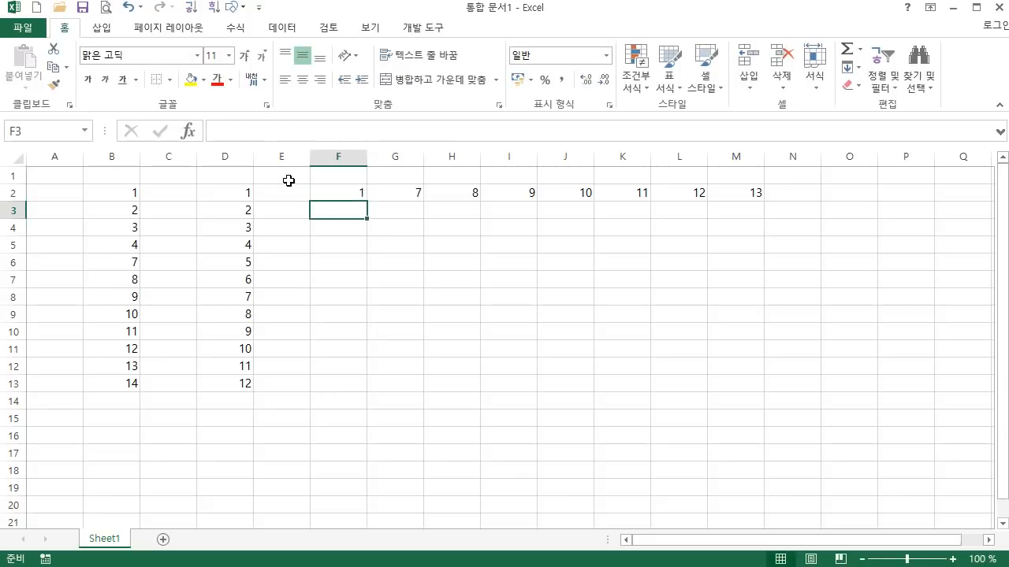
left_click(339, 193)
left_click_drag(367, 202, 774, 208)
left_click(455, 264)
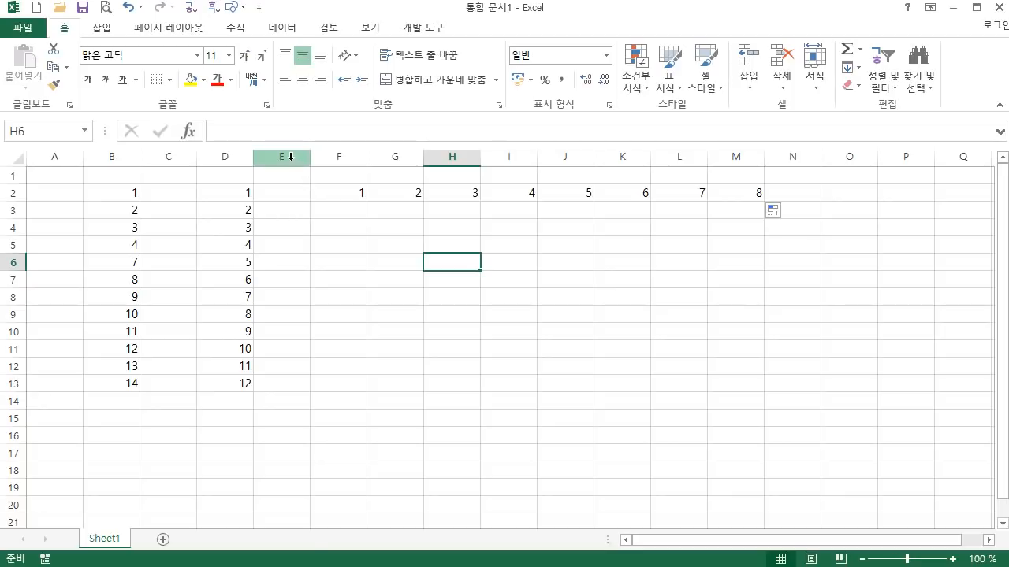
Delete the entire columns B through E from the sheet.
left_click_drag(284, 157, 127, 156)
right_click(127, 159)
left_click(149, 308)
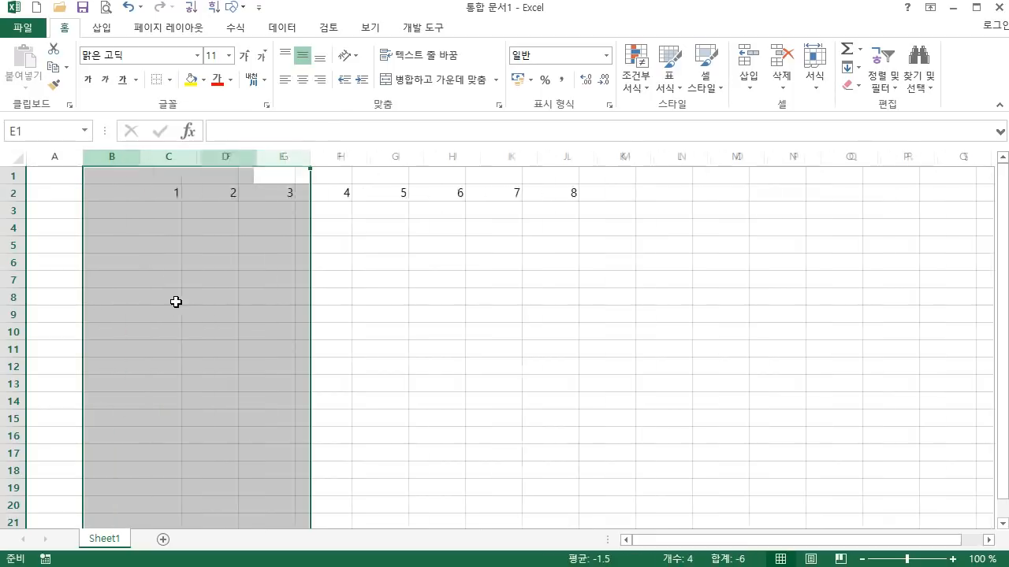
left_click(301, 282)
Clear all contents of columns B through I.
left_click_drag(112, 156, 527, 218)
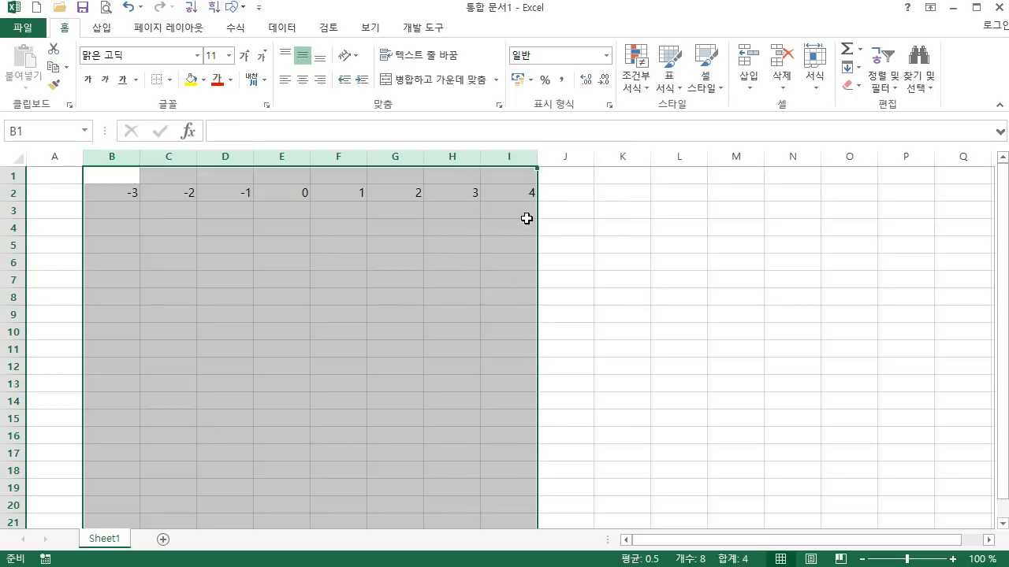
key("Delete")
left_click(467, 231)
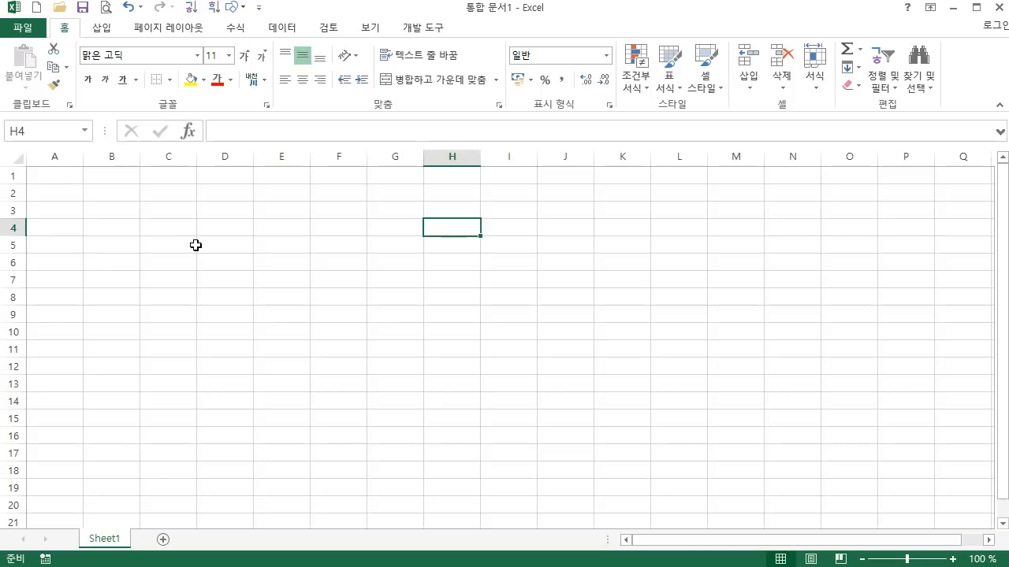
left_click(473, 565)
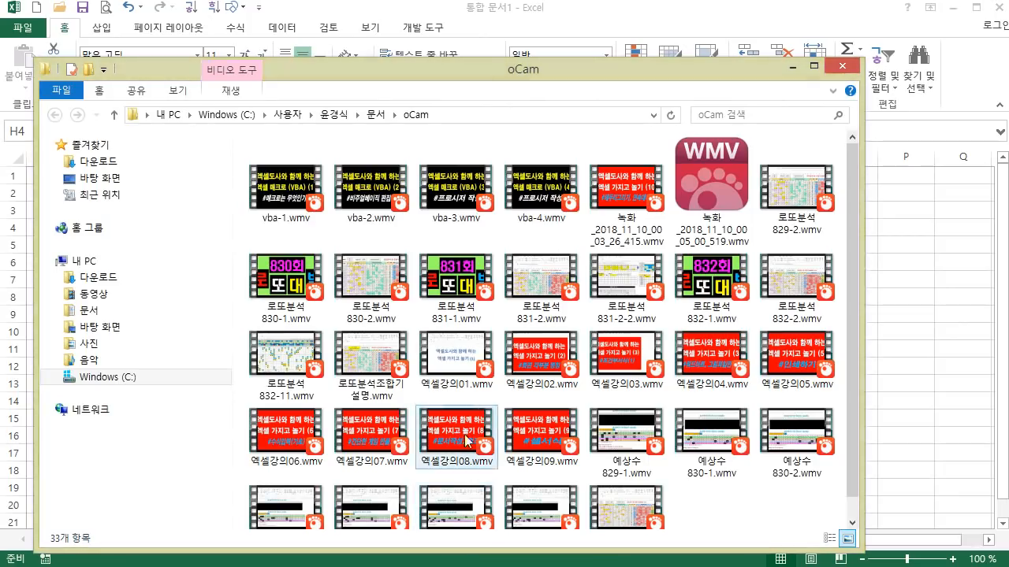
left_click(842, 66)
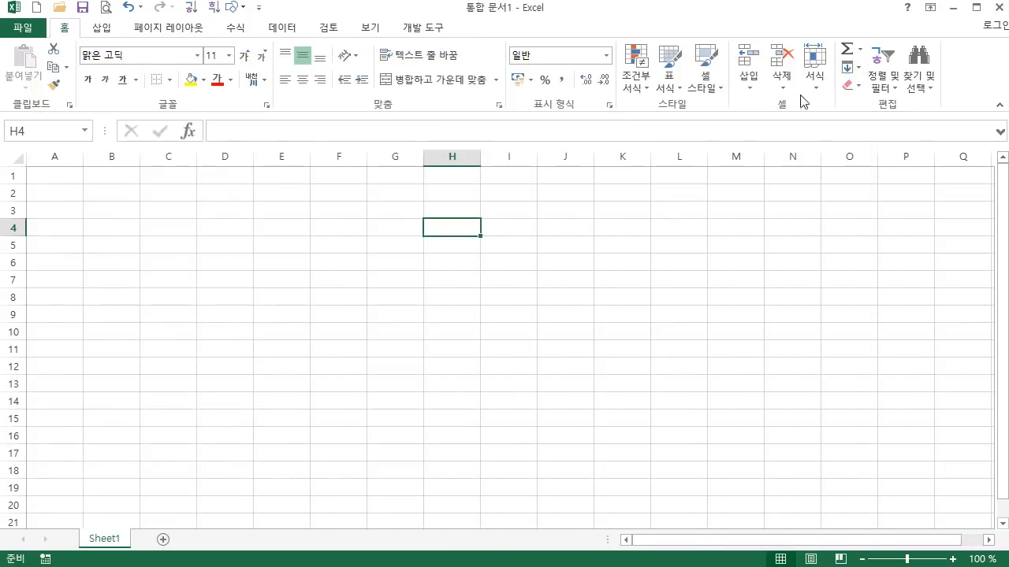
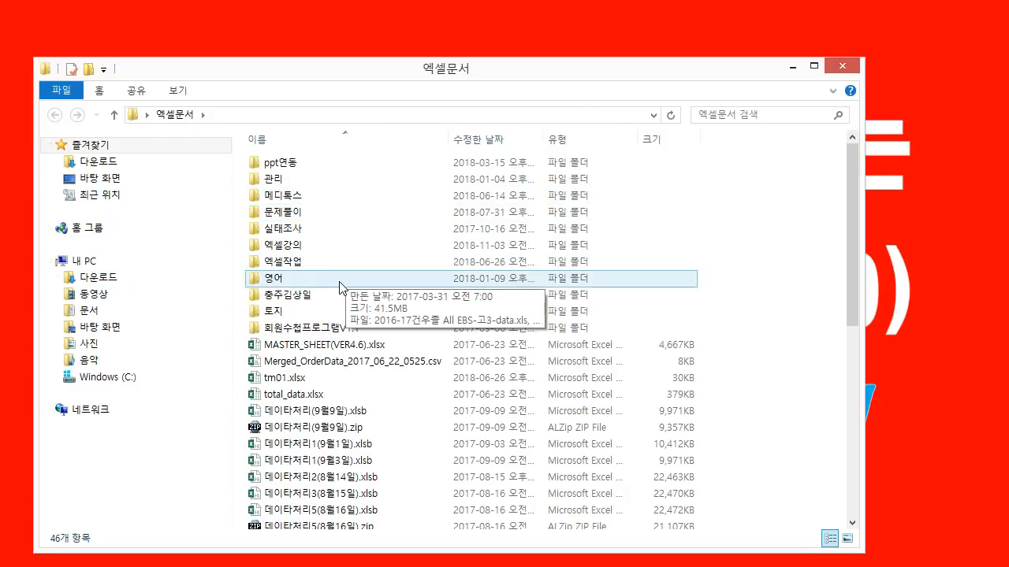
Switch to File Explorer and open the workbook LOOKUP.xls from the 엑셀강의 folder.
left_click(306, 249)
double_click(306, 249)
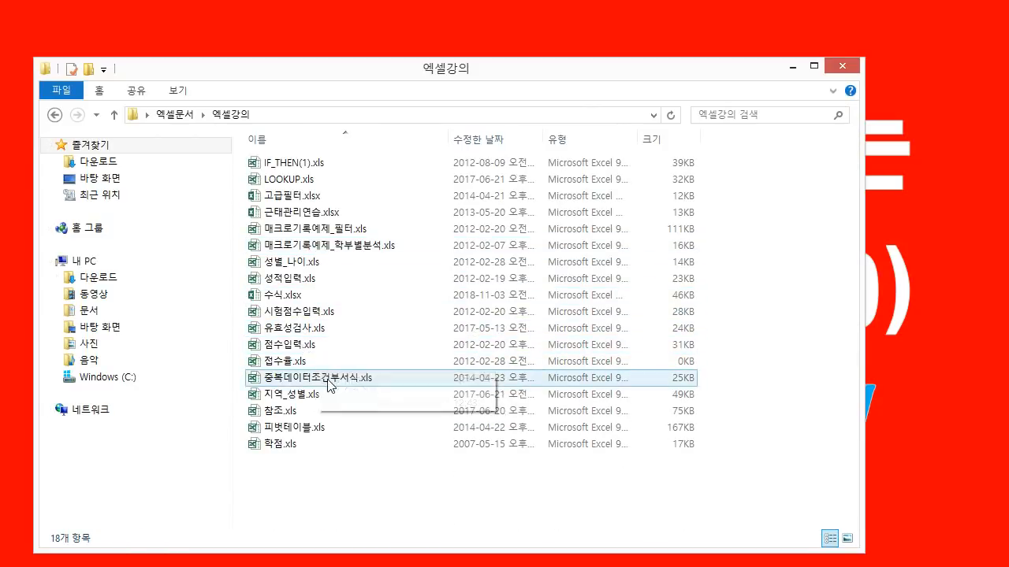
left_click(282, 364)
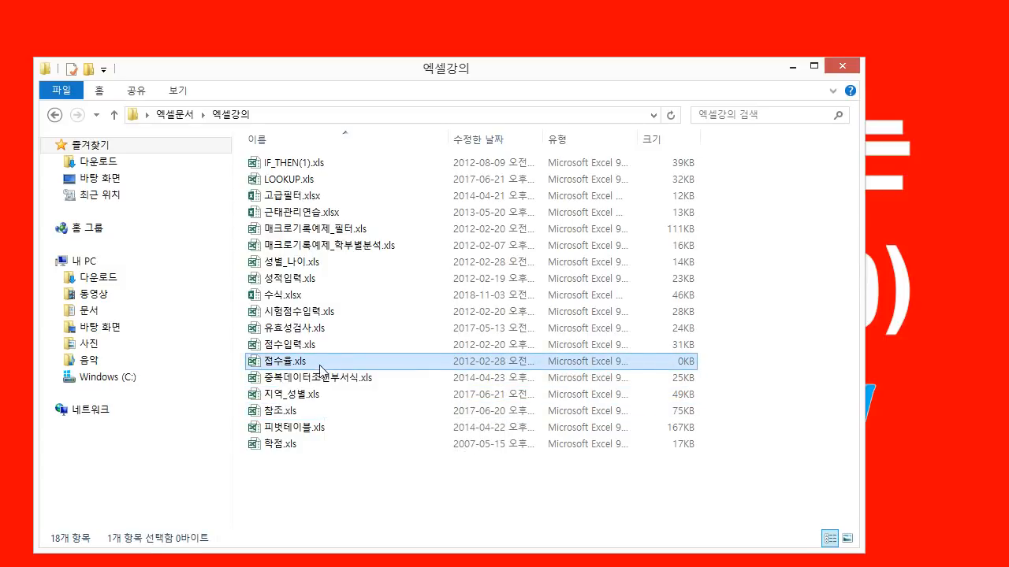
double_click(298, 181)
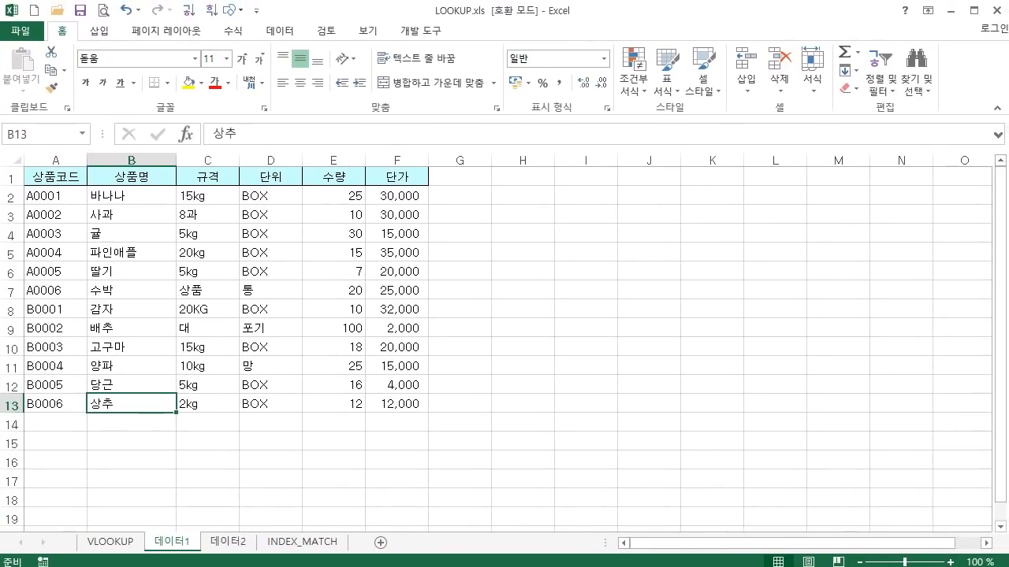
Change the font of the entire VLOOKUP sheet to 나눔바른고딕.
left_click(124, 542)
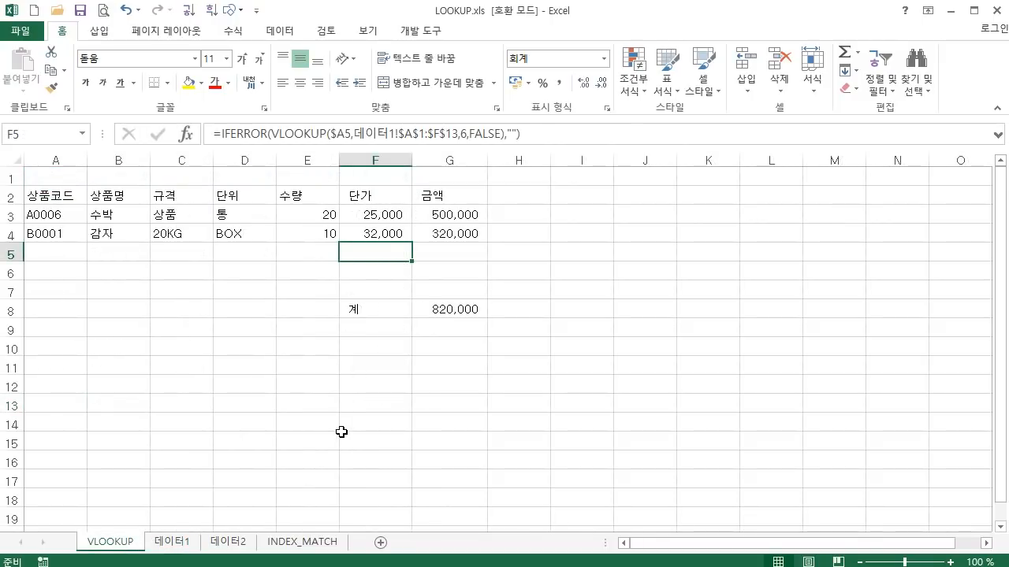
left_click(113, 234)
left_click(55, 217)
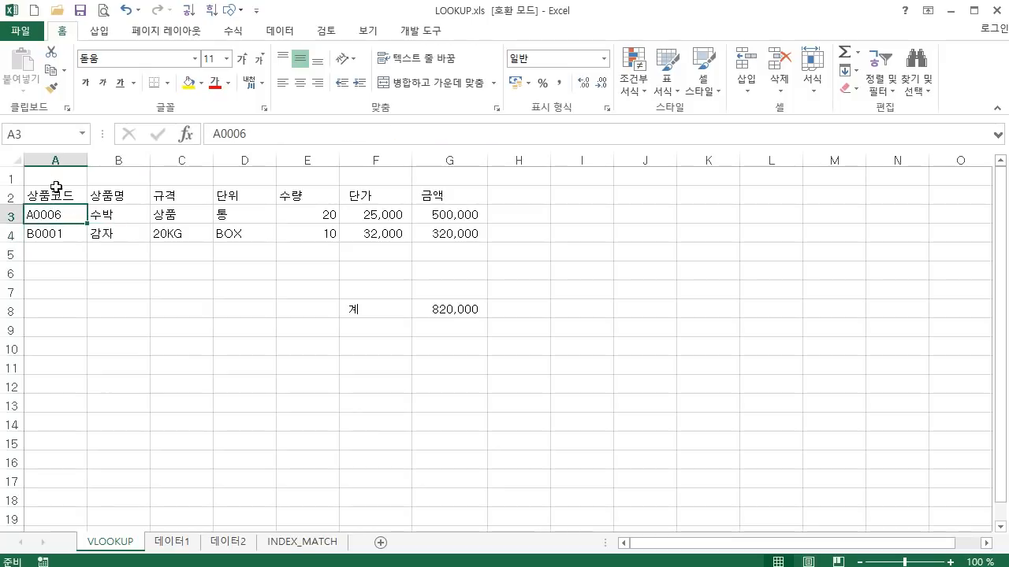
left_click(12, 160)
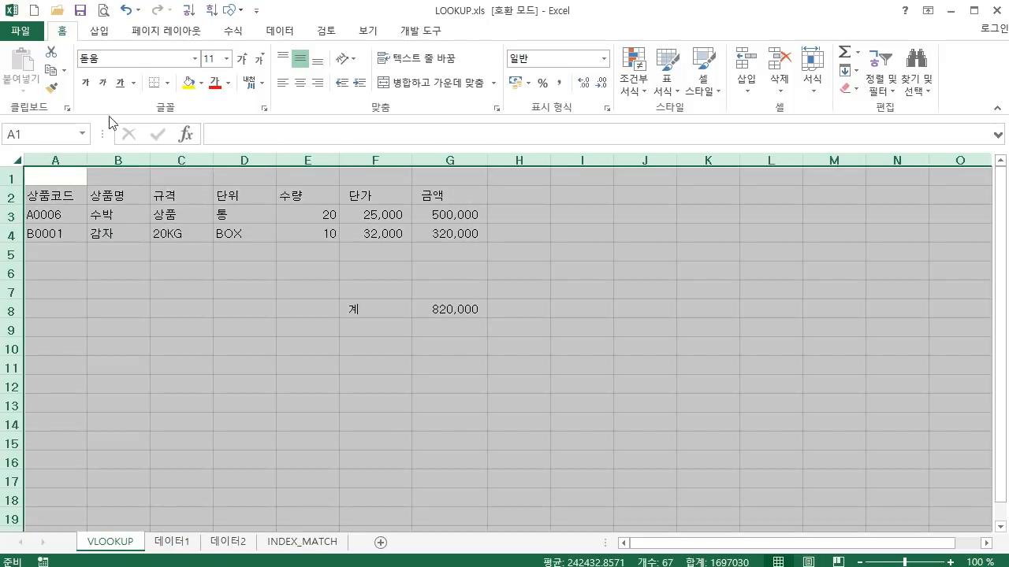
left_click(195, 59)
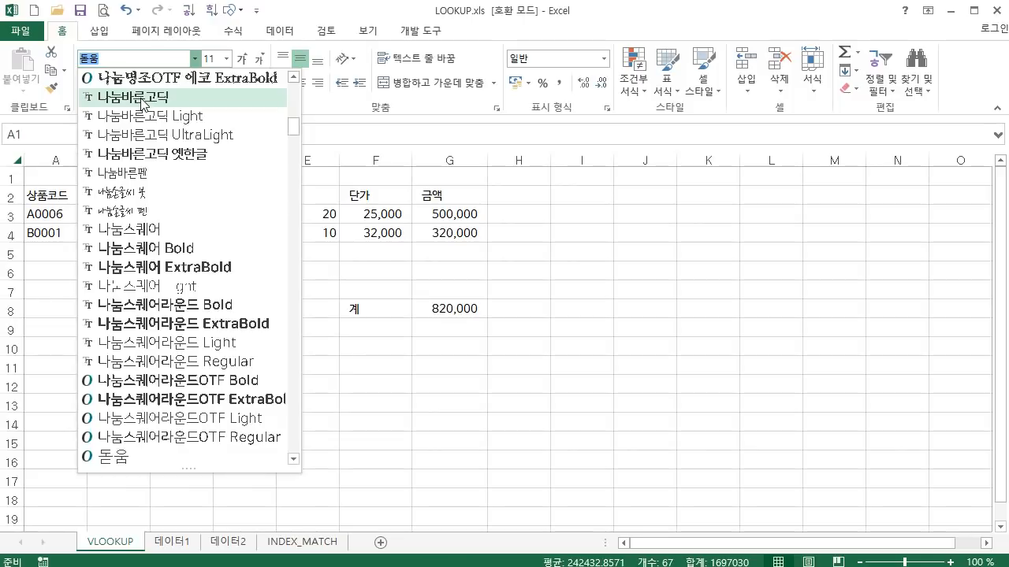
left_click(134, 98)
left_click(221, 305)
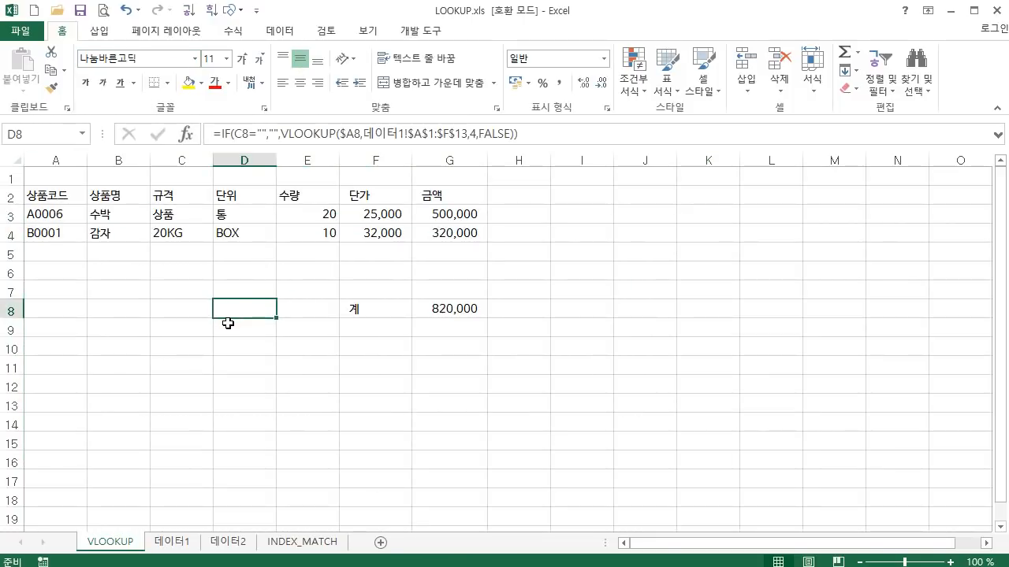
Examine the product name formulas in B3 and B4 of the VLOOKUP sheet, focusing on the column index argument and the product code reference.
left_click(172, 544)
left_click(114, 543)
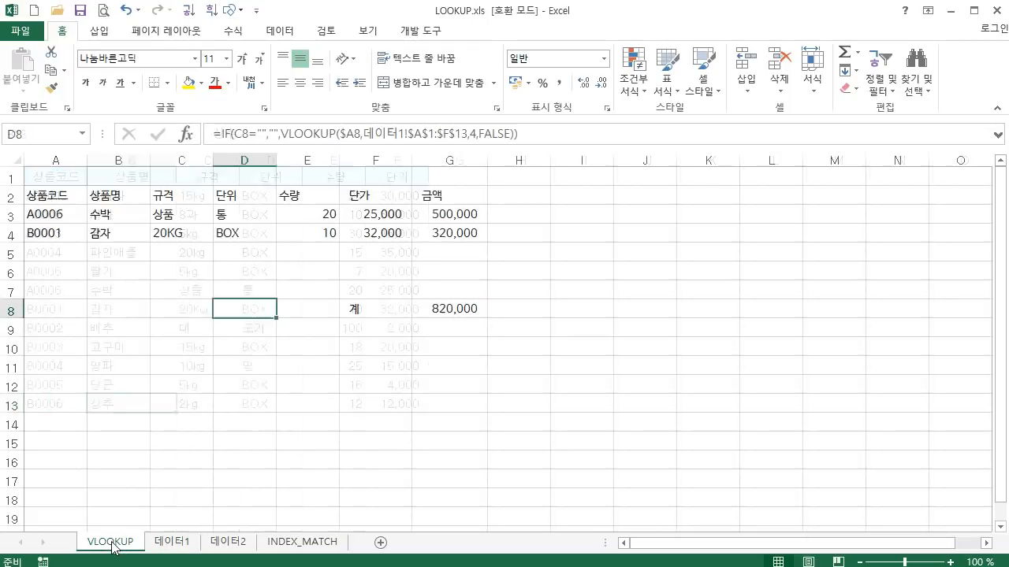
left_click(380, 438)
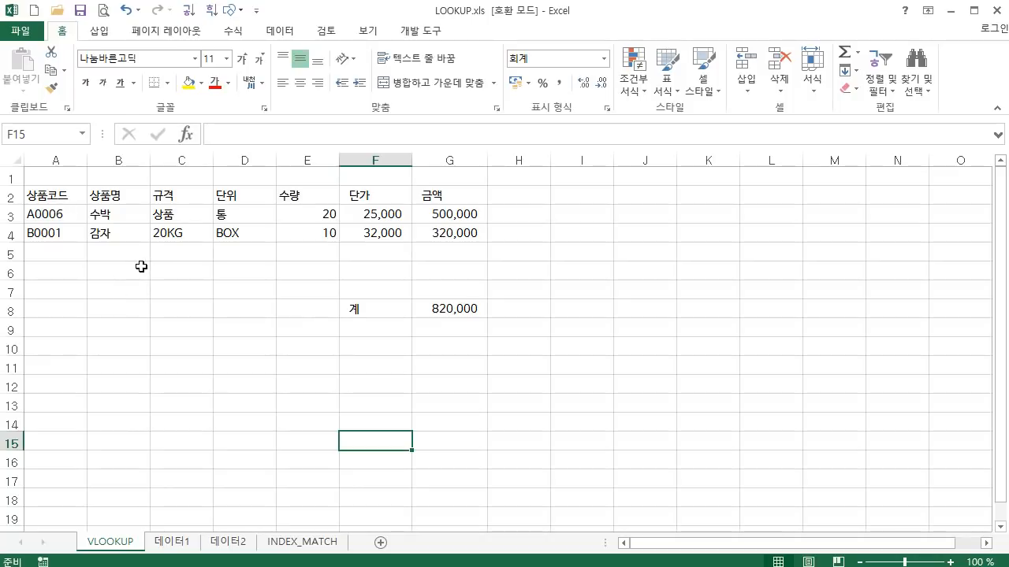
left_click(121, 214)
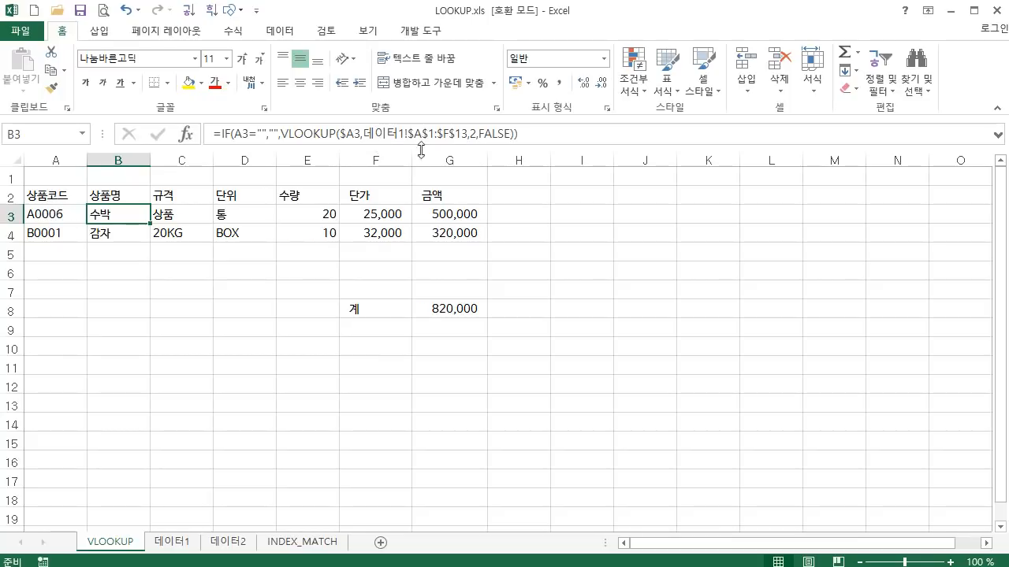
left_click(477, 135)
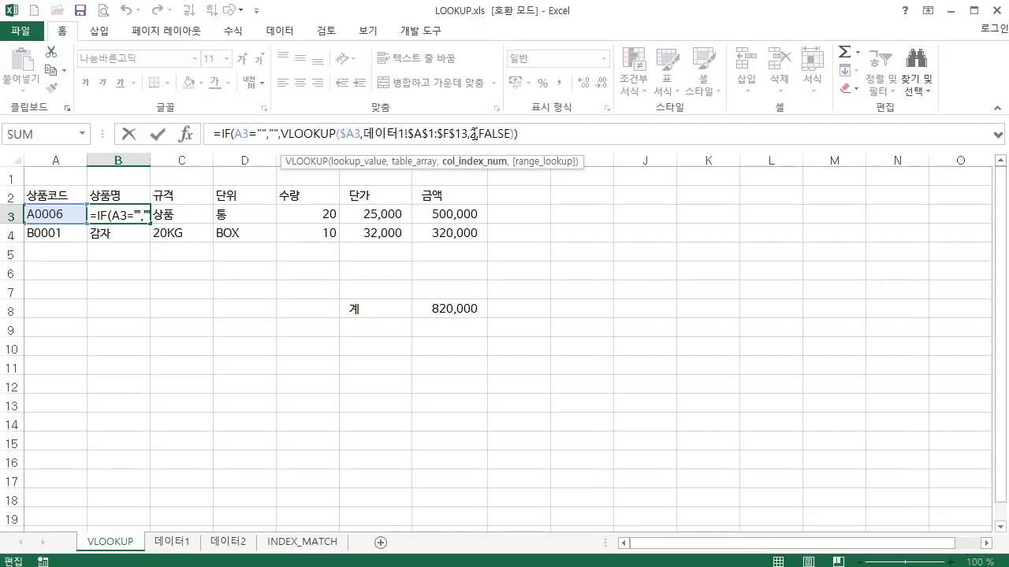
double_click(471, 134)
key("Escape")
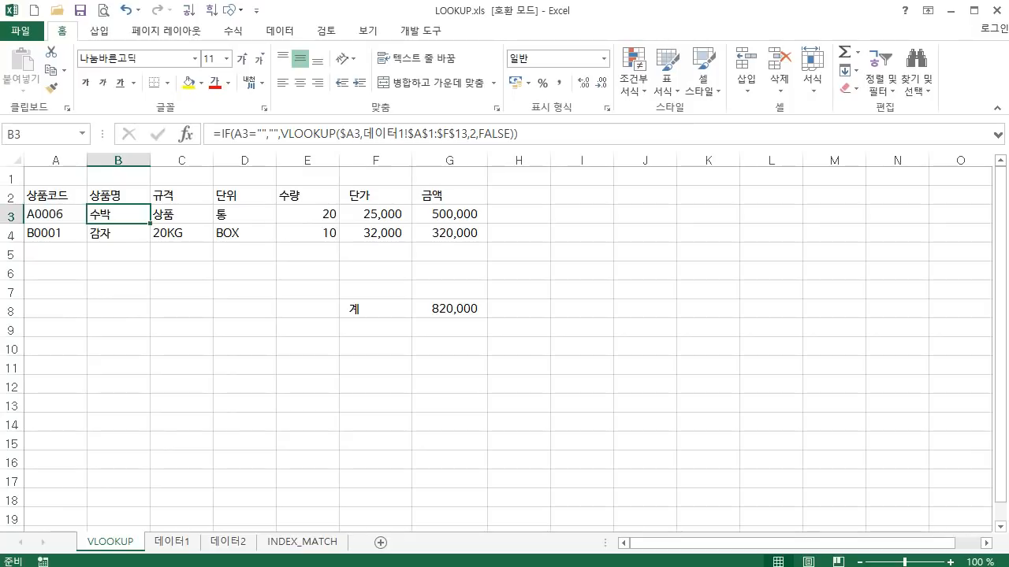
left_click(42, 214)
left_click(114, 215)
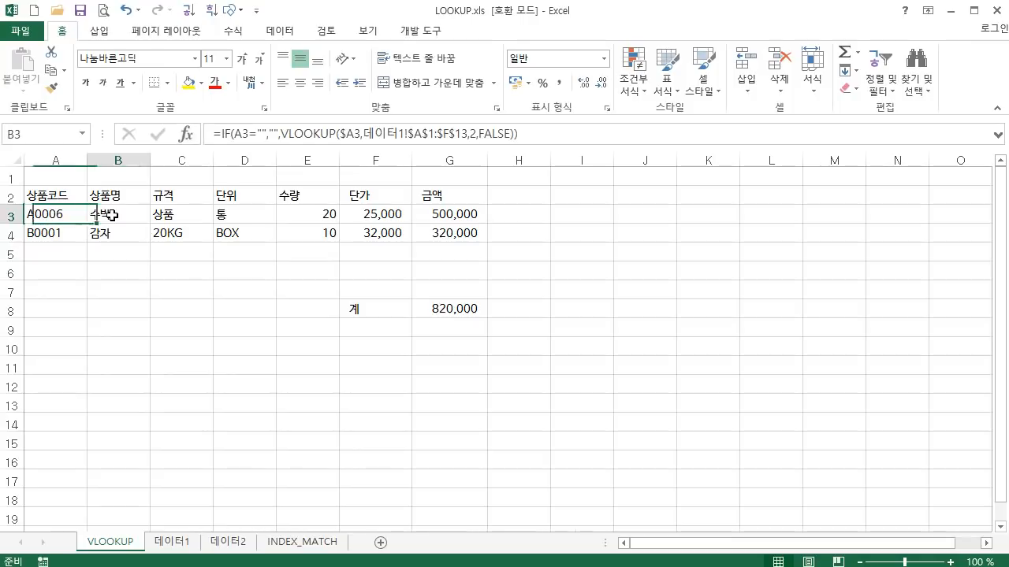
left_click(118, 233)
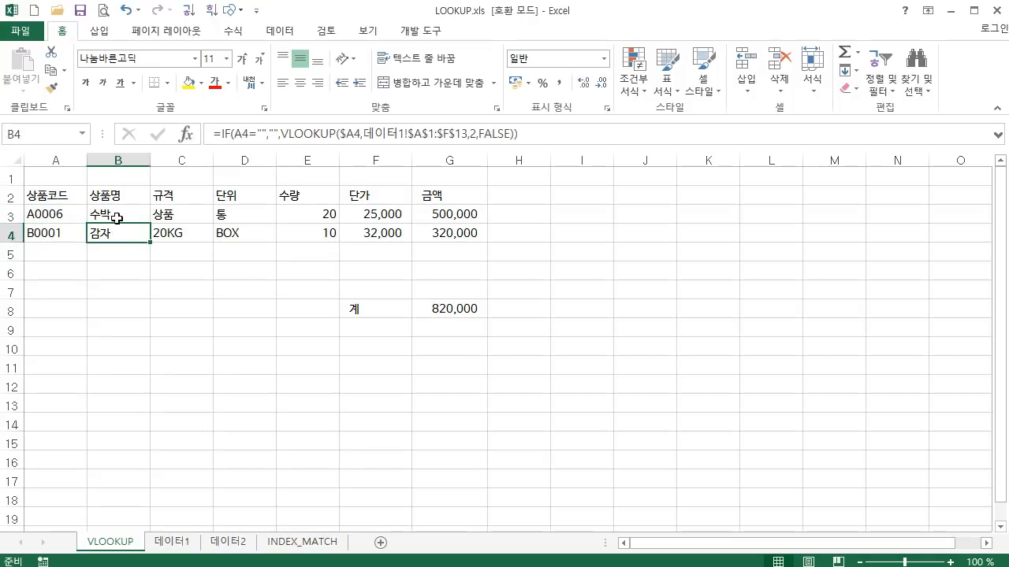
left_click(116, 219)
Change the font of the entire 데이터1 sheet to 나눔바른고딕.
left_click(172, 542)
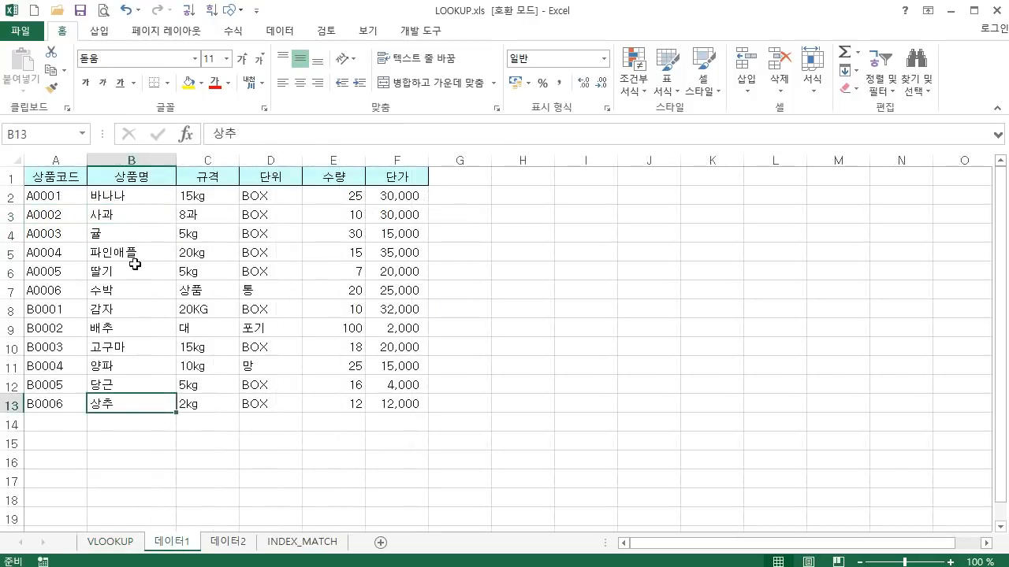
left_click(115, 368)
left_click(110, 291)
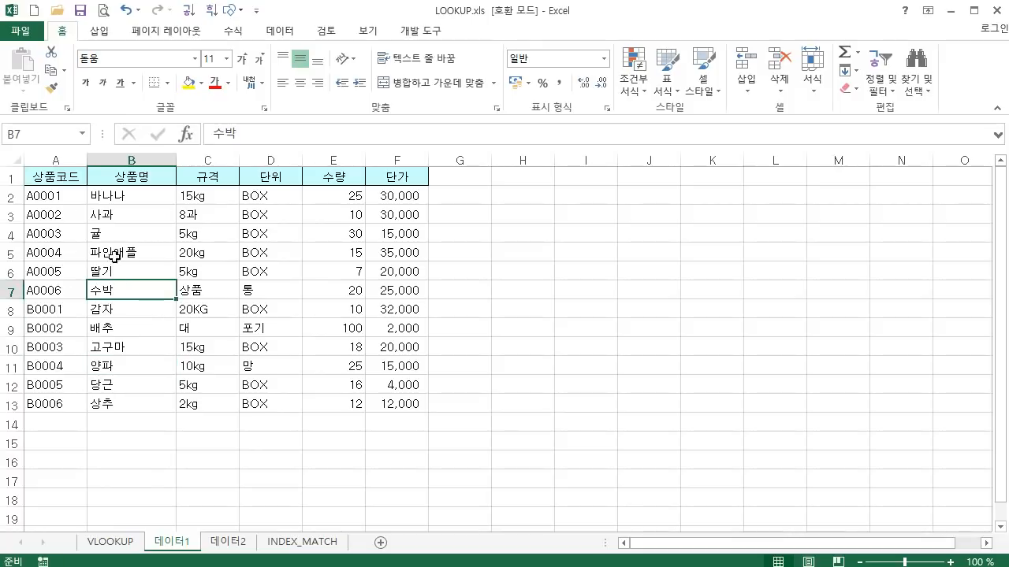
left_click(14, 159)
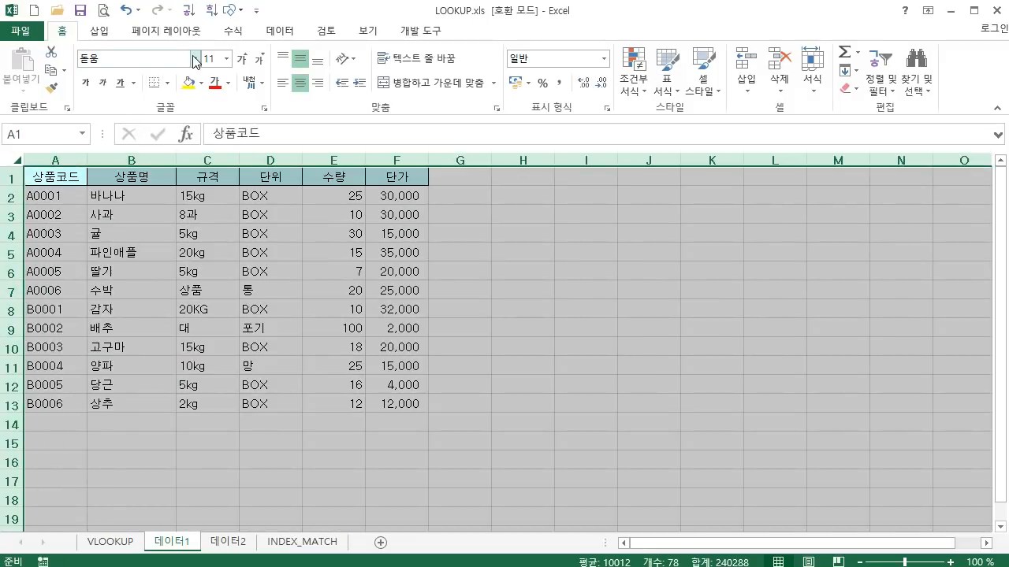
left_click(196, 61)
scroll(168, 237, "down", 10)
left_click(168, 98)
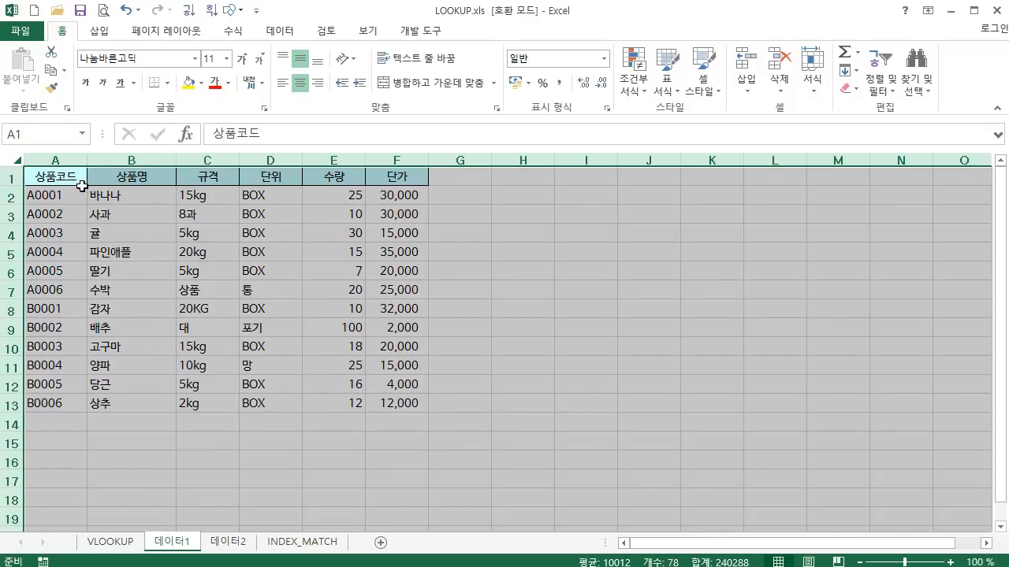
left_click(56, 194)
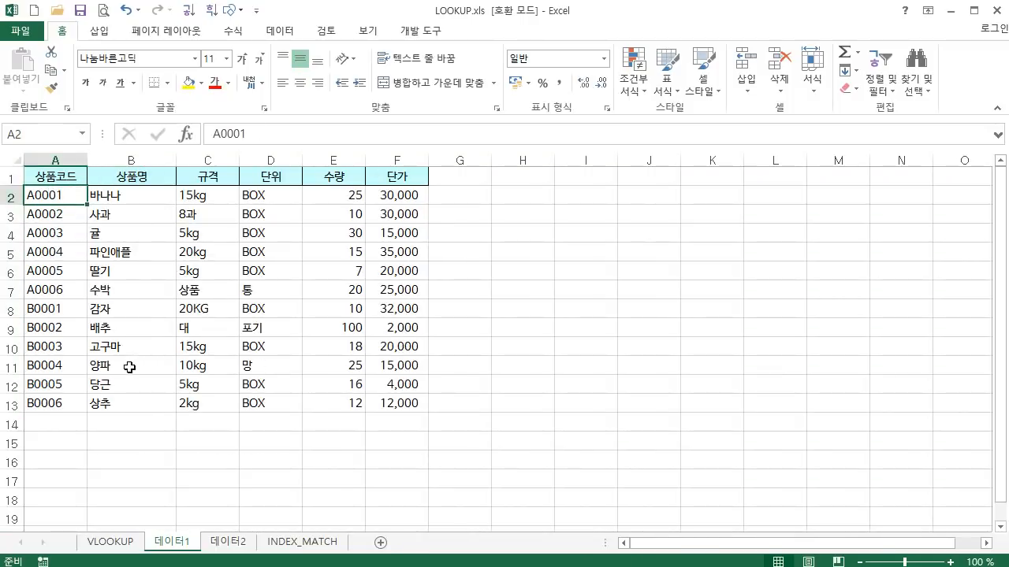
Go through columns A to F of the 데이터1 table in order to count each column's index number.
left_click(55, 160)
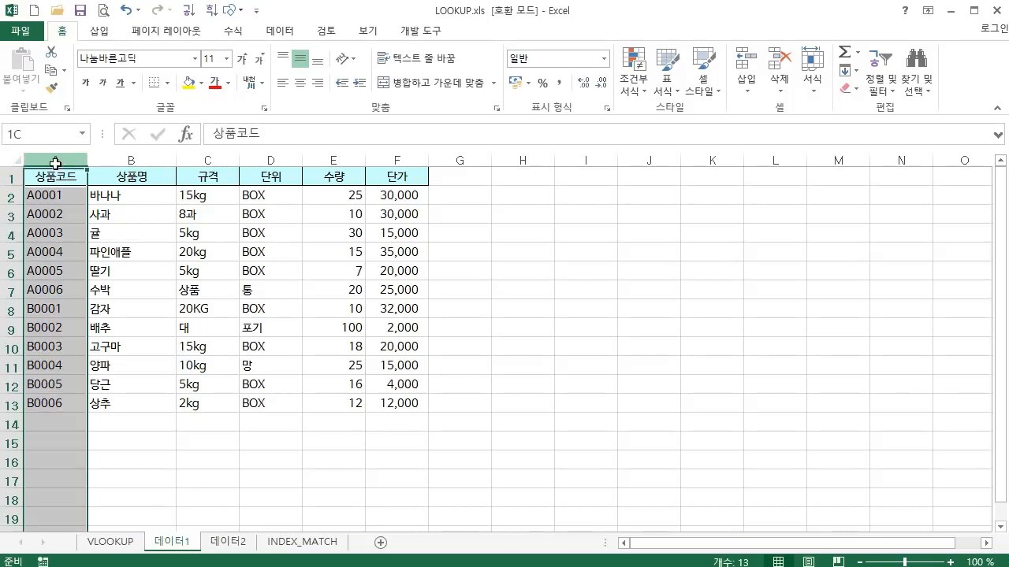
left_click(101, 160)
left_click(207, 160)
left_click(272, 160)
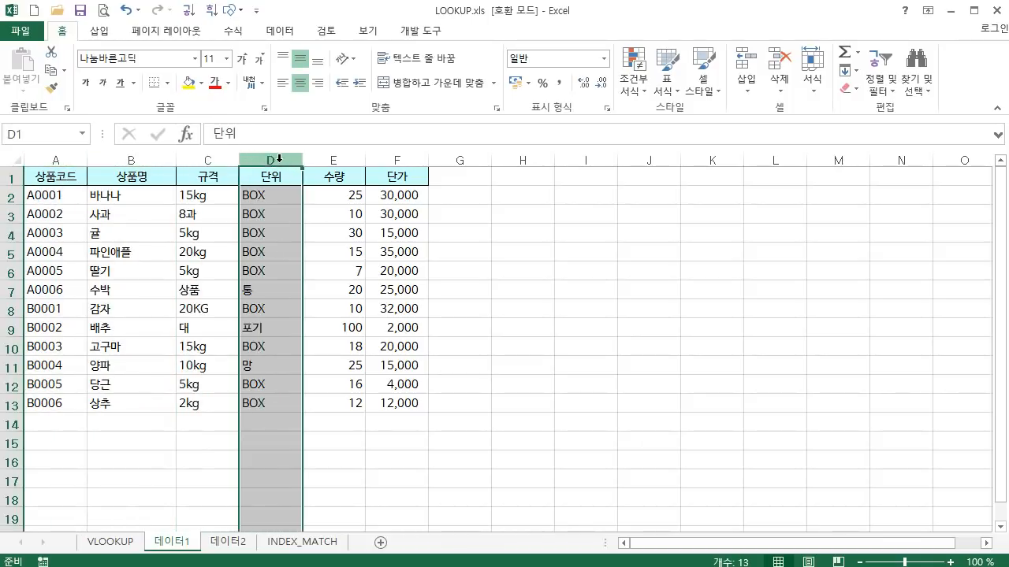
left_click(337, 160)
left_click(396, 160)
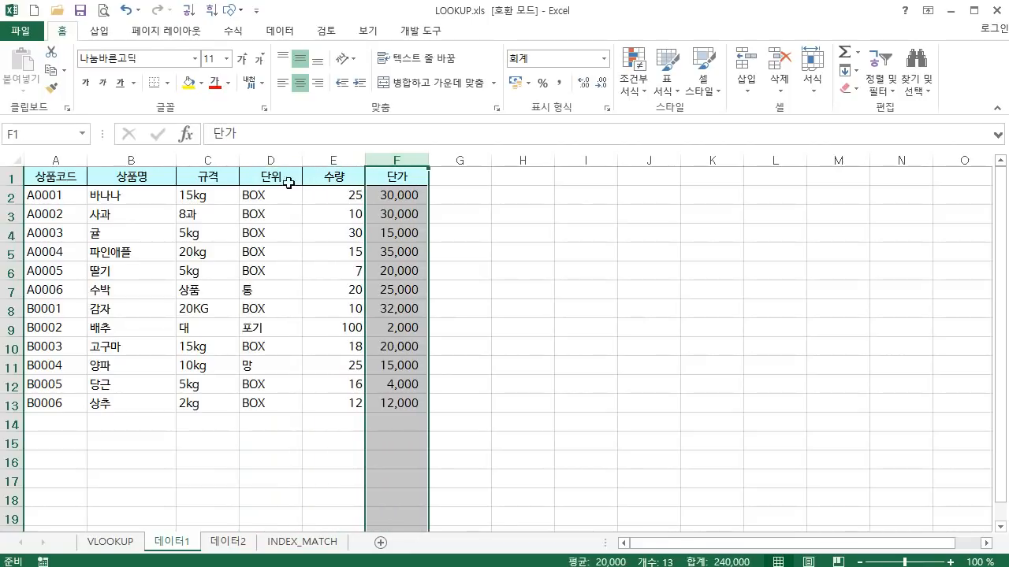
left_click(56, 233)
Locate product code A0006 from the VLOOKUP sheet in the 데이터1 table and trace its fields across to the 단가 column.
left_click(109, 549)
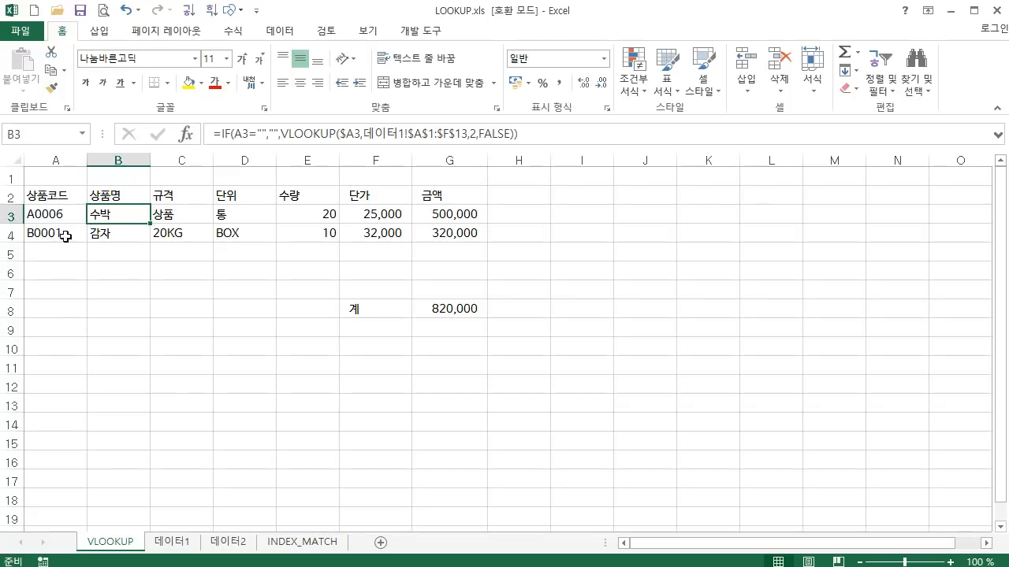
left_click(167, 542)
left_click(59, 294)
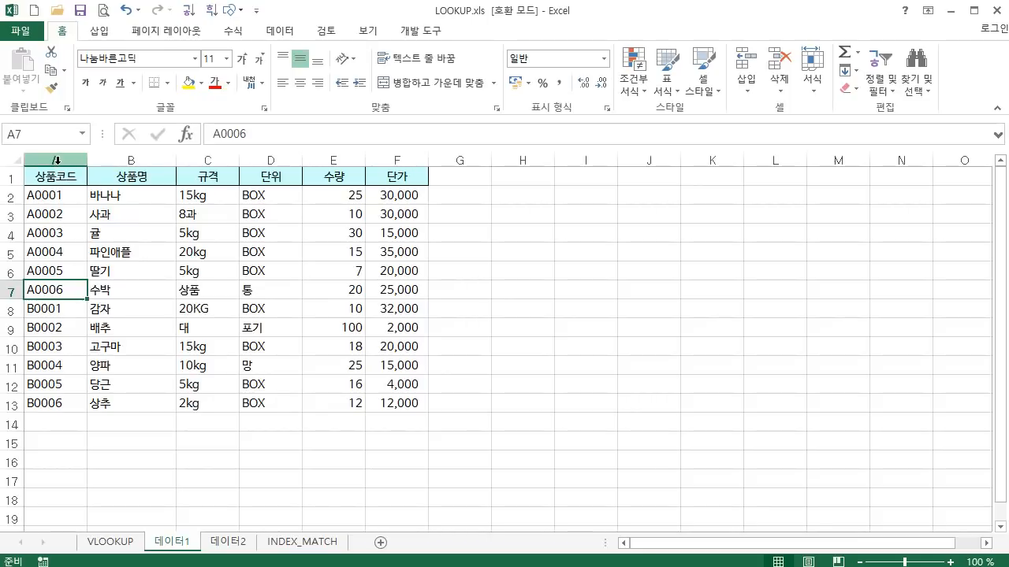
left_click(135, 158)
left_click(233, 181)
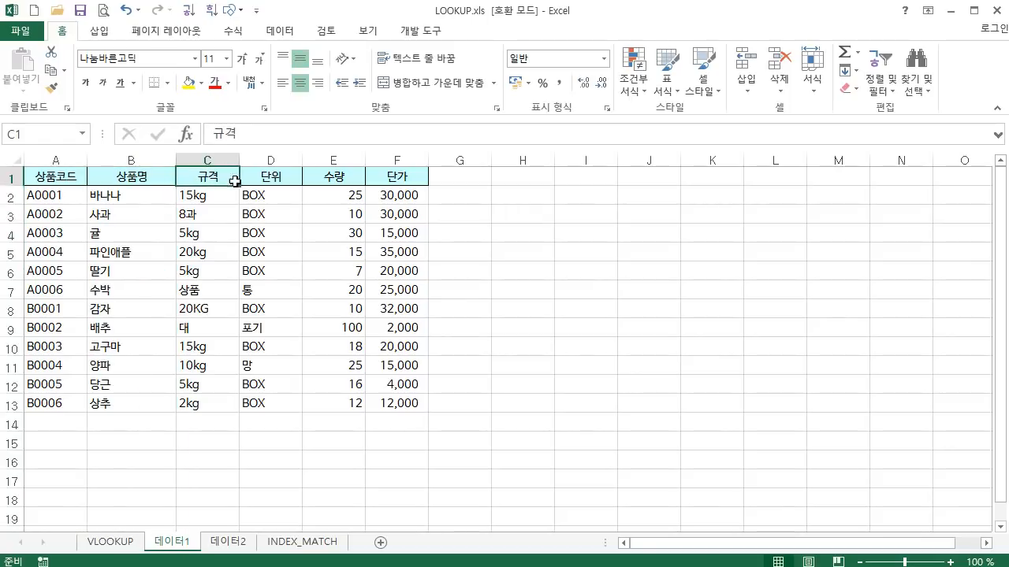
left_click(275, 160)
left_click(333, 161)
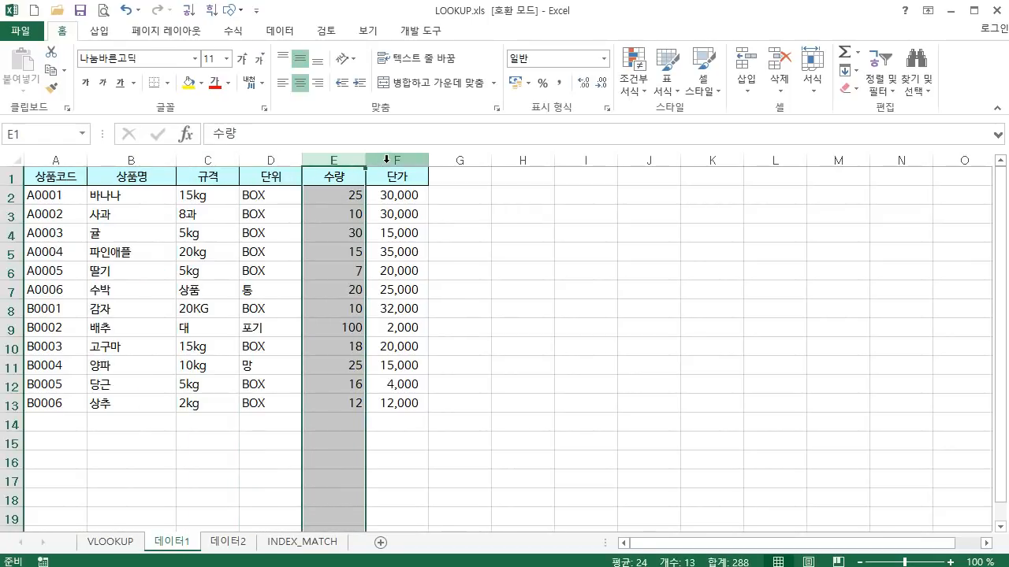
left_click(386, 160)
left_click(73, 366)
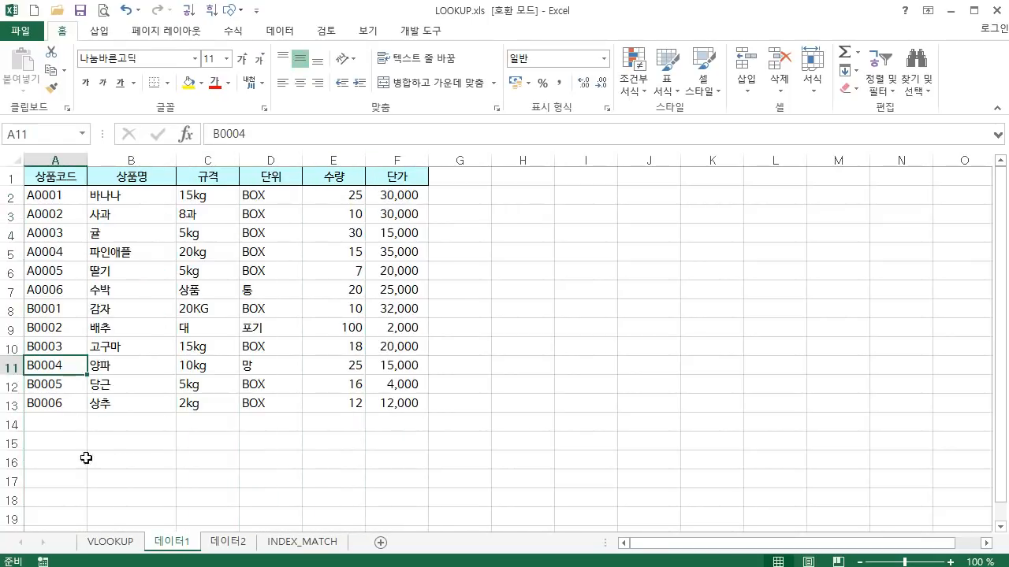
Compare the column index arguments of the lookup formulas in B3, C3 and D3 on the VLOOKUP sheet, and check the quantity cell E3.
left_click(100, 547)
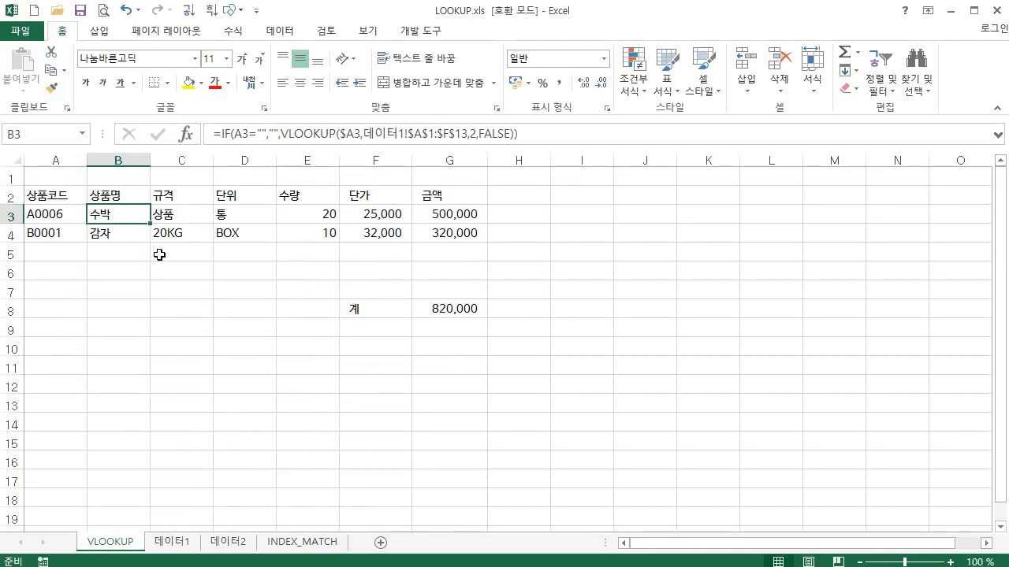
left_click(476, 134)
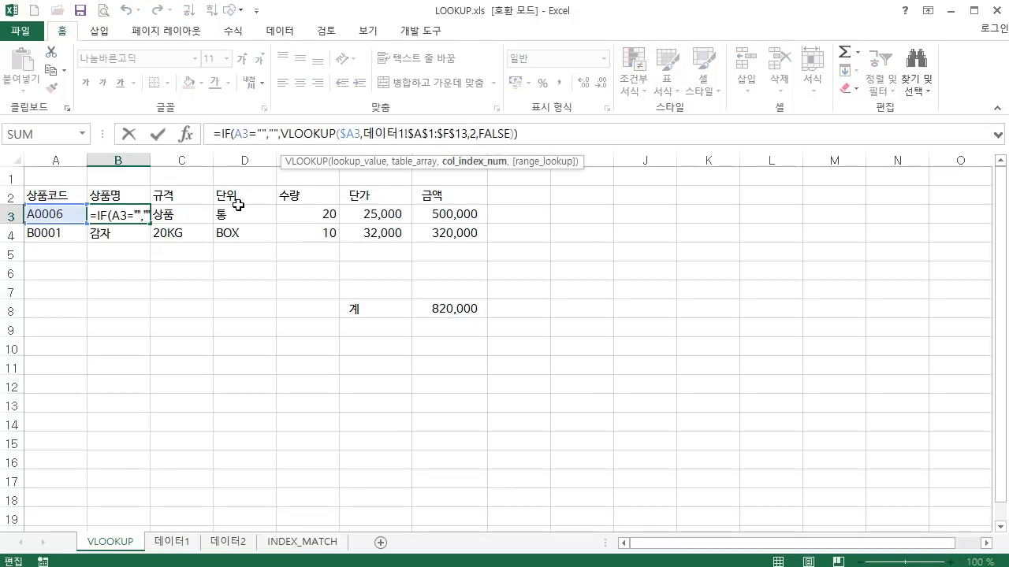
key("ctrl+Return")
left_click(185, 213)
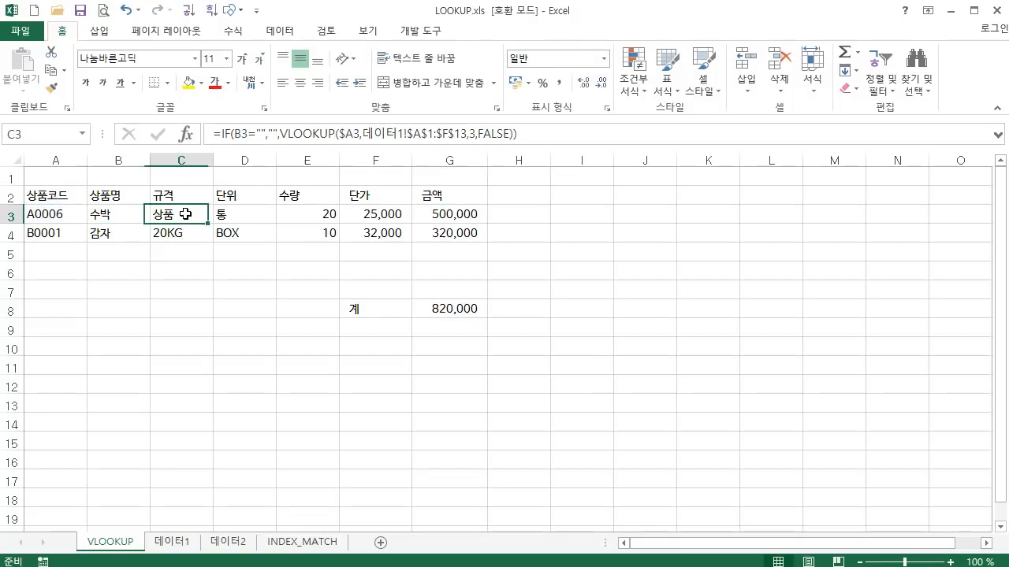
left_click(473, 134)
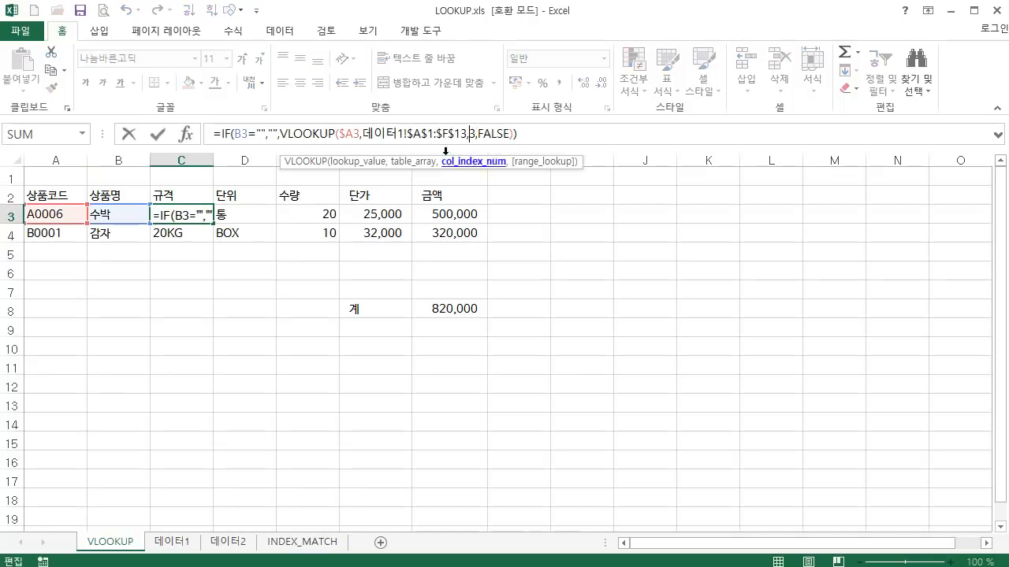
key("ctrl+Return")
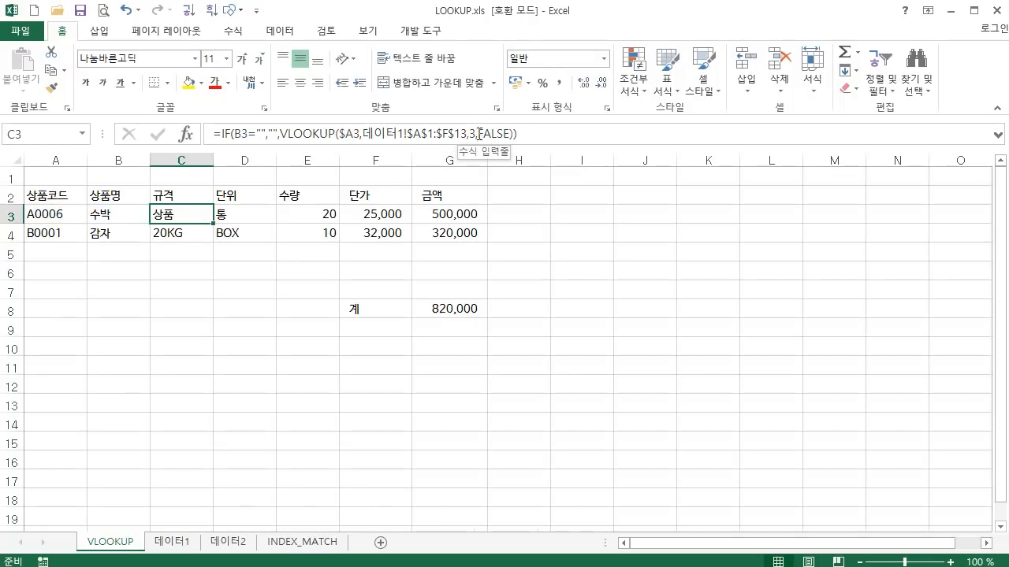
left_click(255, 216)
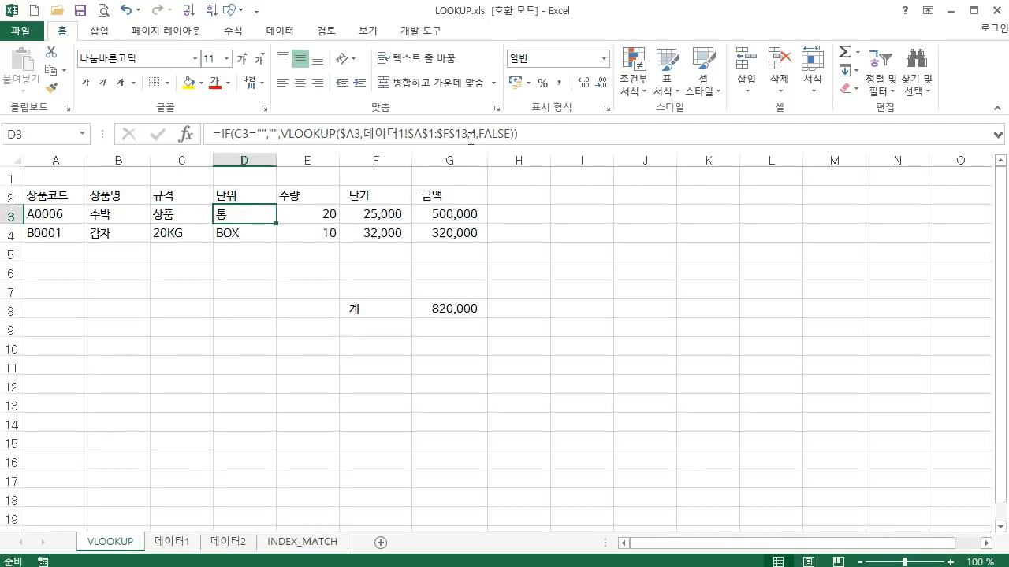
left_click(319, 215)
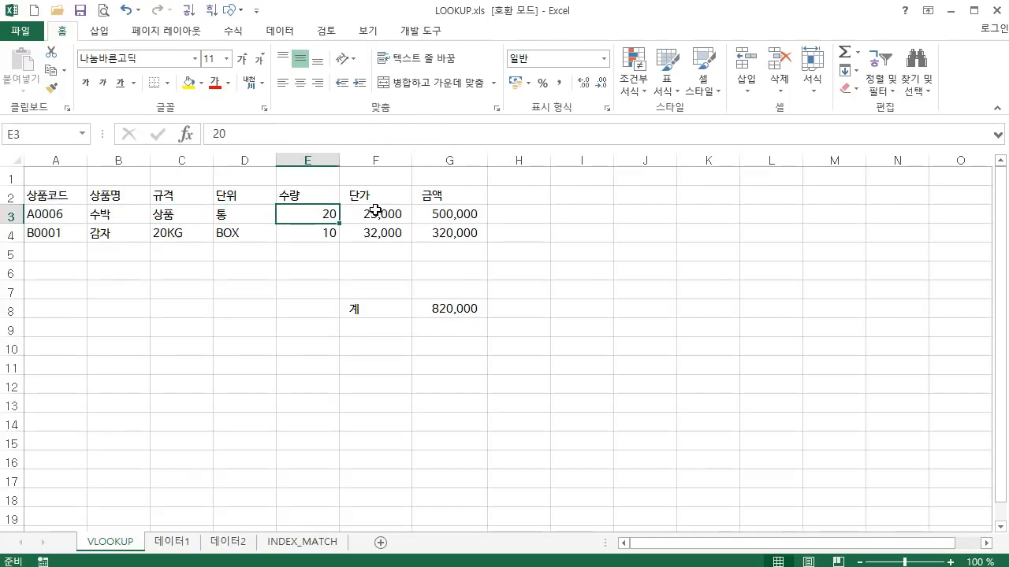
Compare the column index arguments of the lookup formulas in F3 and B3, keeping 2 as B3's index.
left_click(376, 210)
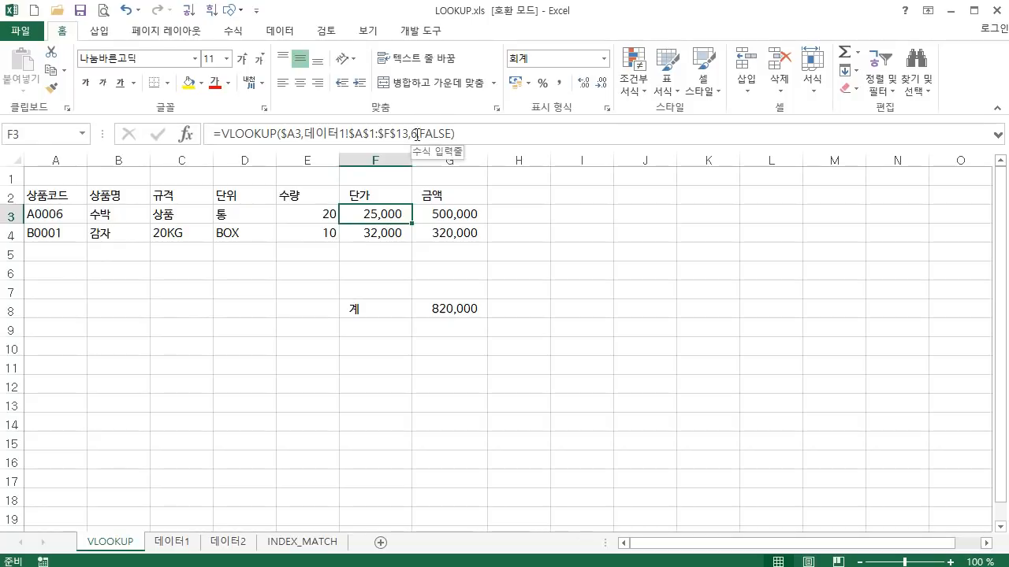
left_click(114, 219)
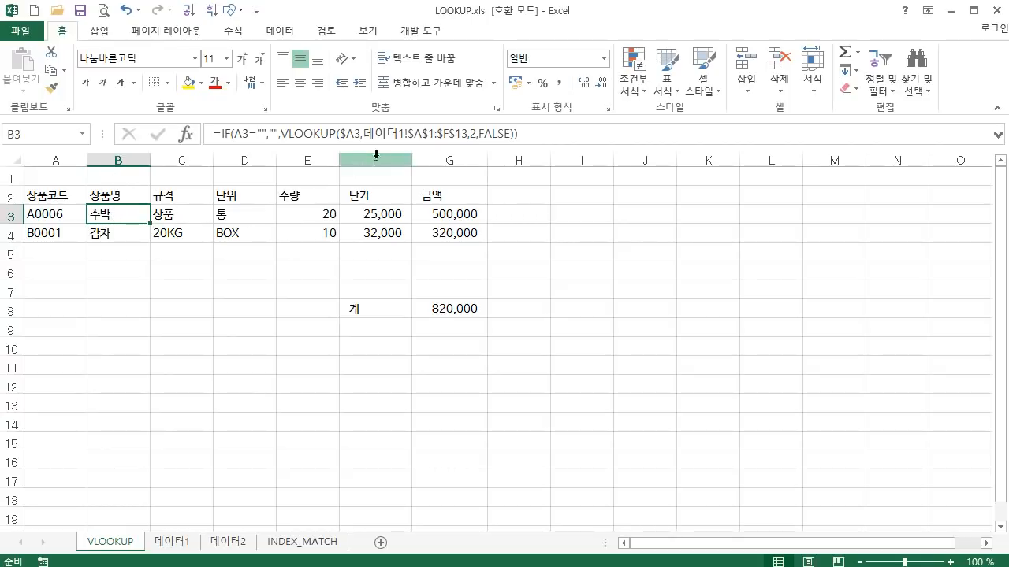
left_click(474, 134)
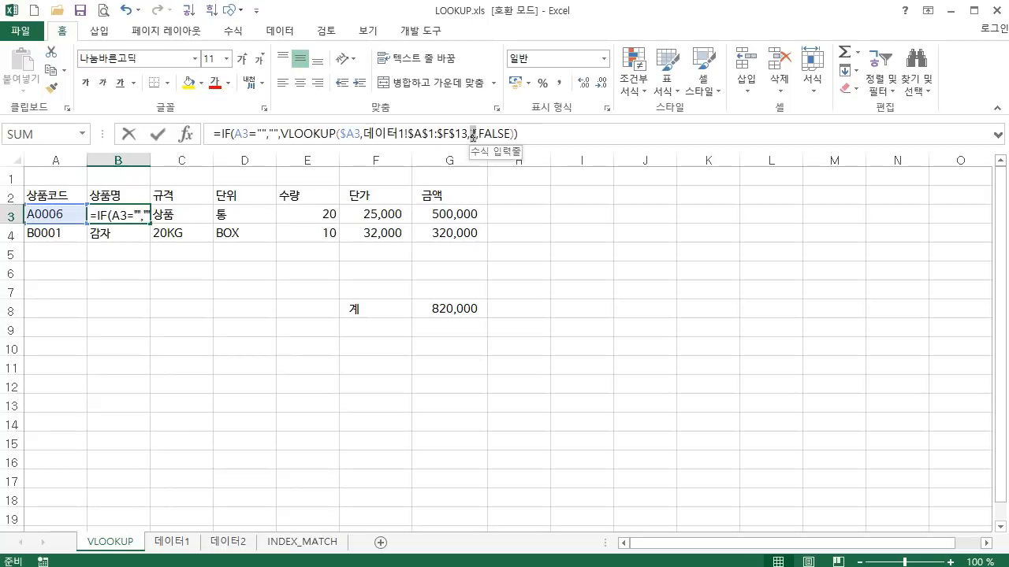
type("2")
key("ctrl+Return")
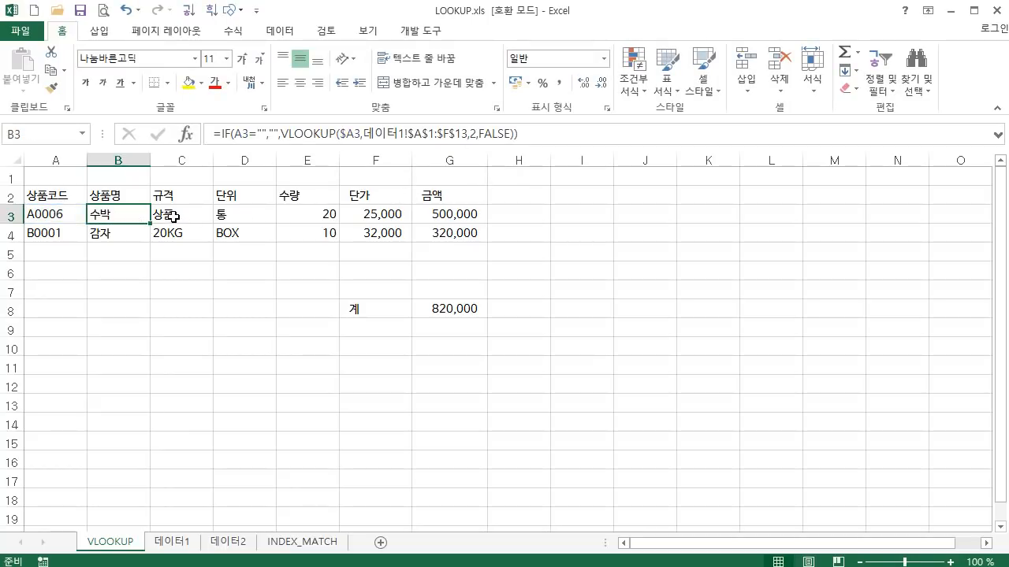
Review the 규격 to 금액 cells of both product rows, checking quantity cell E3 and the amount formula in G3.
left_click_drag(171, 219, 466, 238)
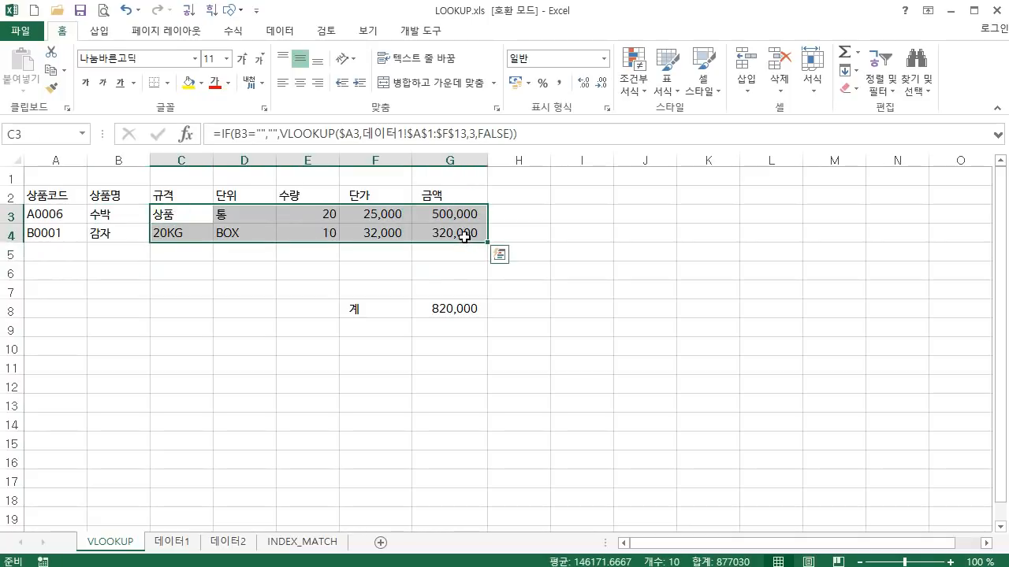
left_click(318, 218)
left_click(459, 214)
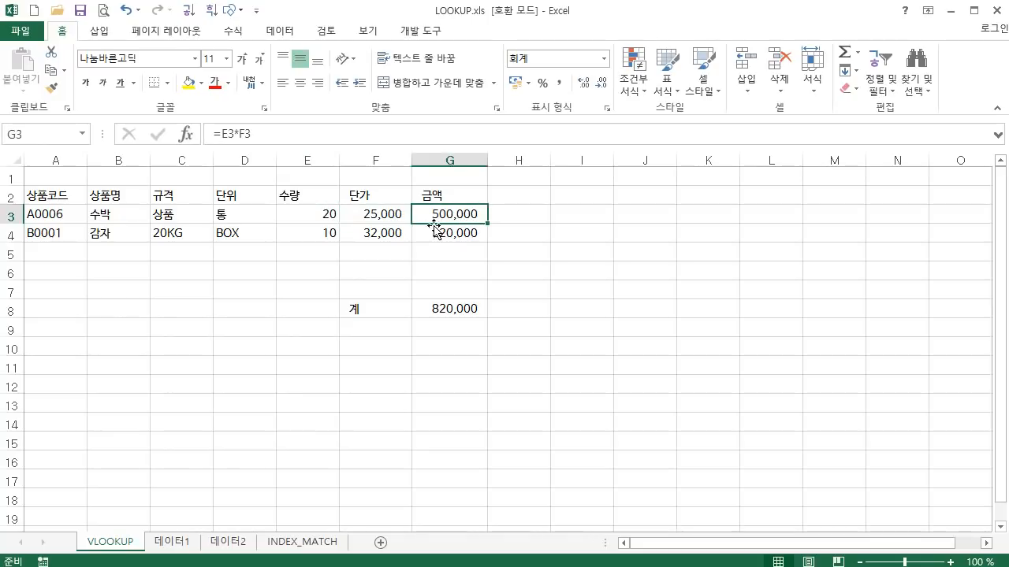
Clear the lookup formulas from the 규격 and 단위 cells C3:D4 and the 단가 cells F3:F4.
left_click(170, 211)
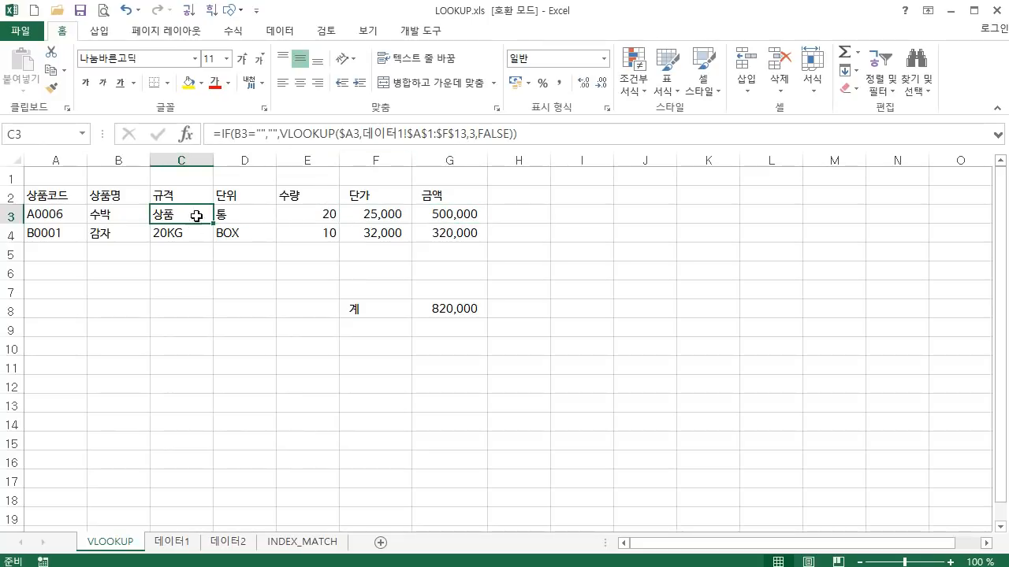
left_click_drag(196, 215, 237, 234)
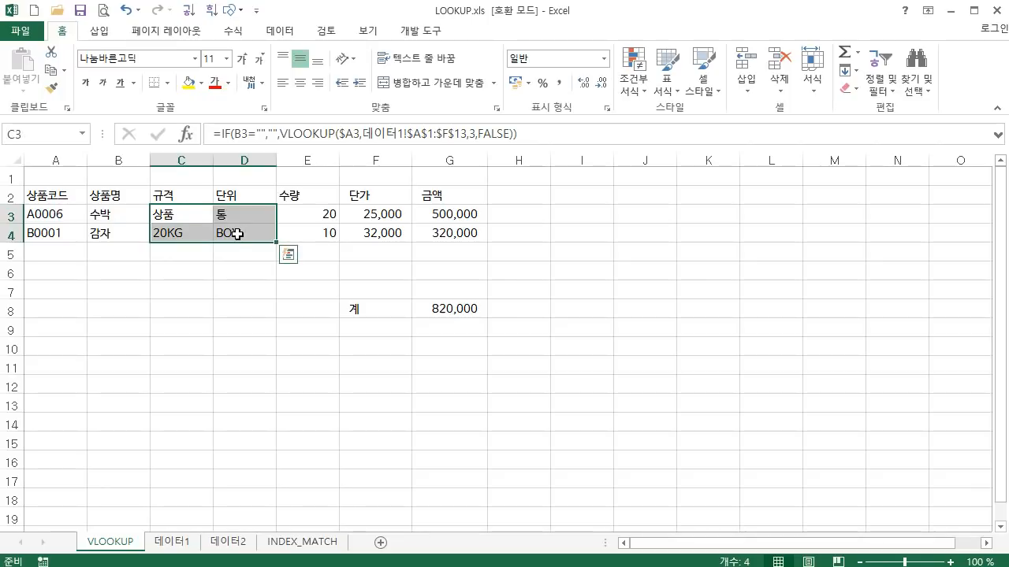
key("Delete")
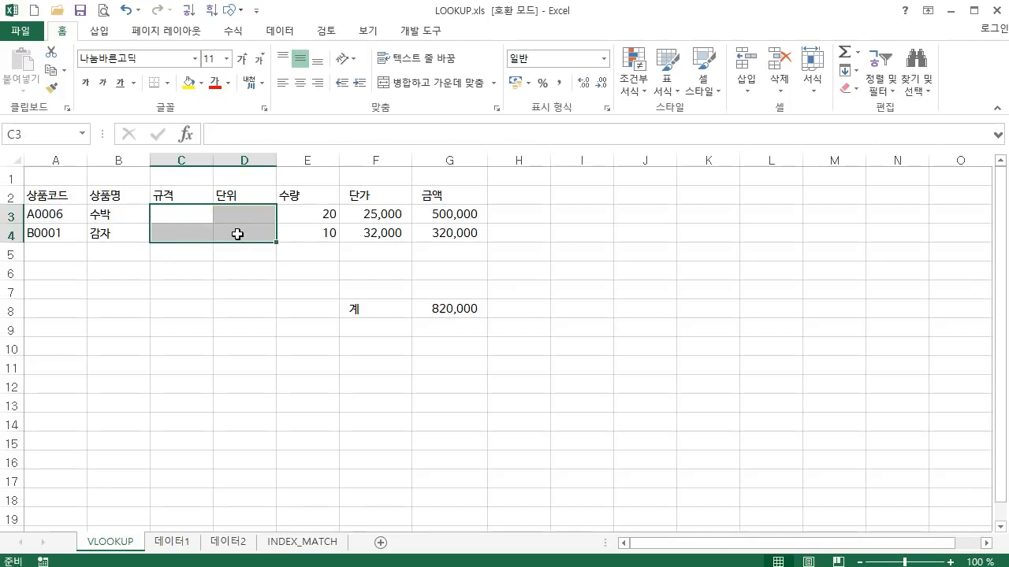
left_click(438, 215)
left_click_drag(386, 215, 389, 237)
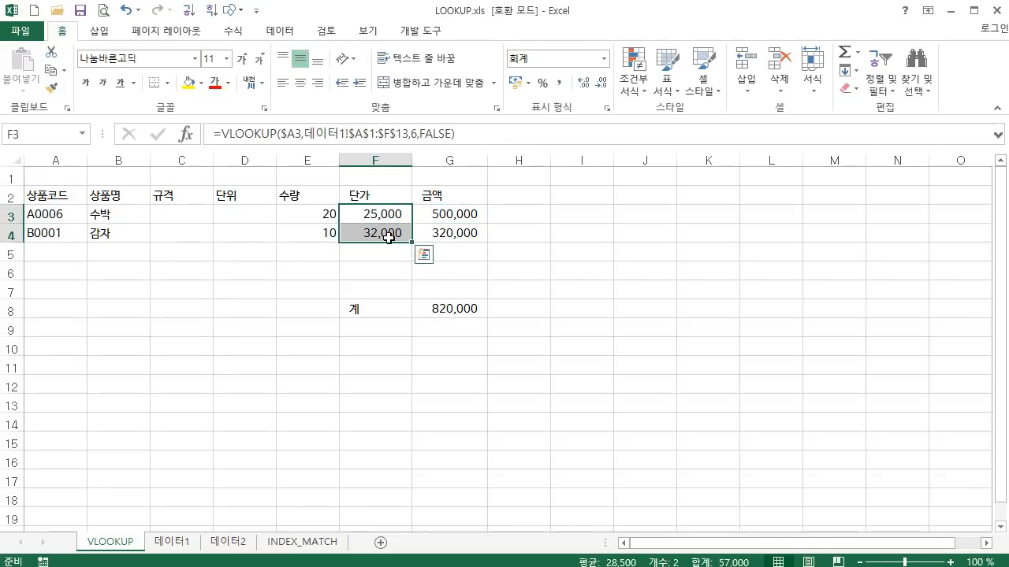
key("Delete")
left_click(215, 251)
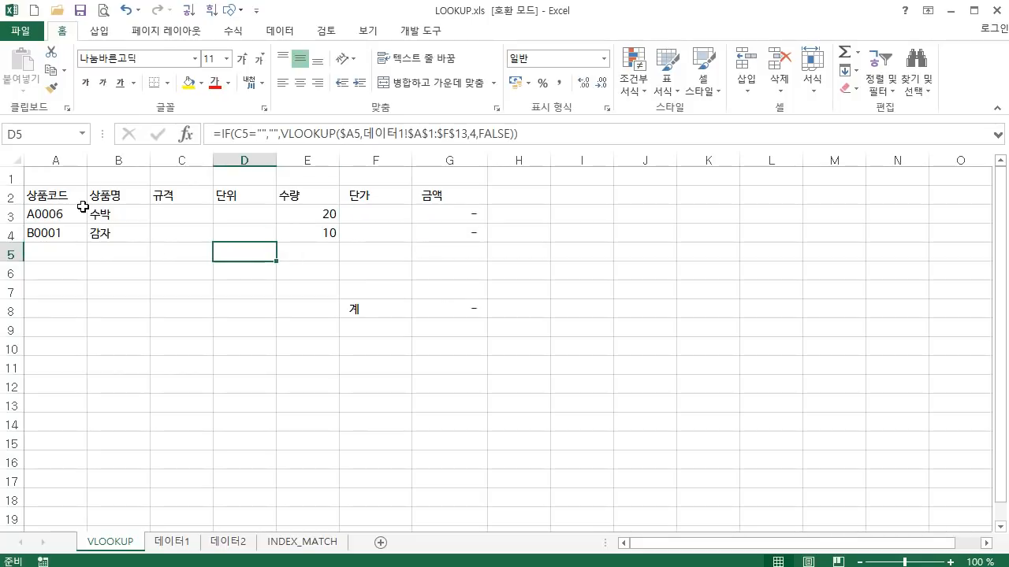
Fill B3's lookup formula across to C3:D3 and set the column index in C3 to 3.
left_click(98, 209)
left_click_drag(150, 223, 262, 222)
left_click(184, 215)
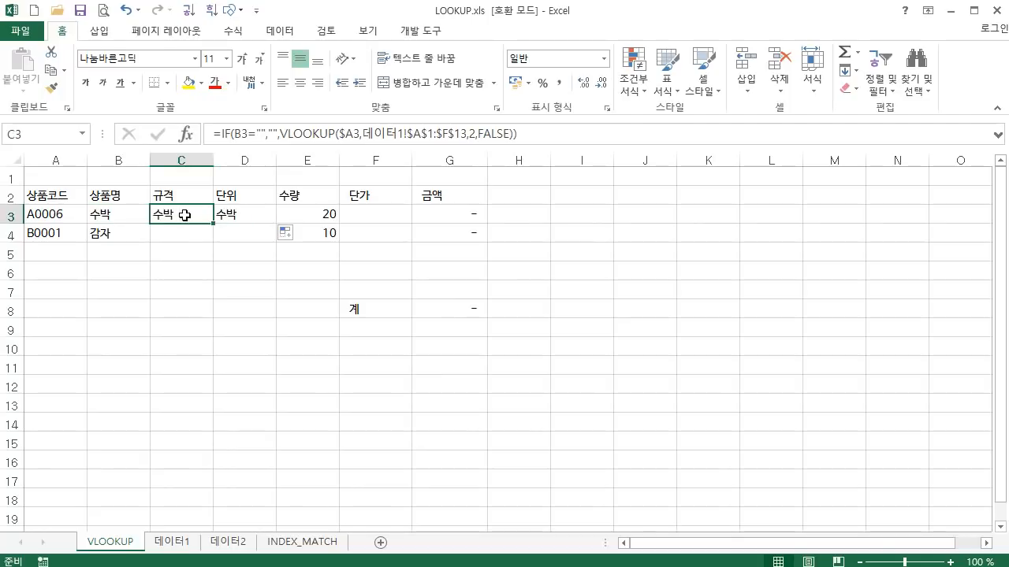
left_click(476, 135)
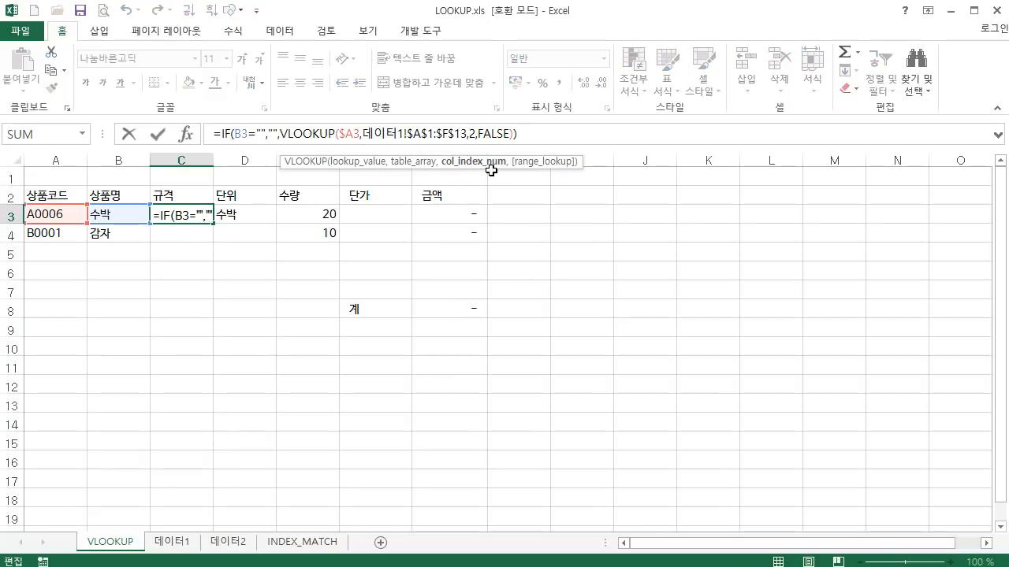
key("BackSpace")
key("Return")
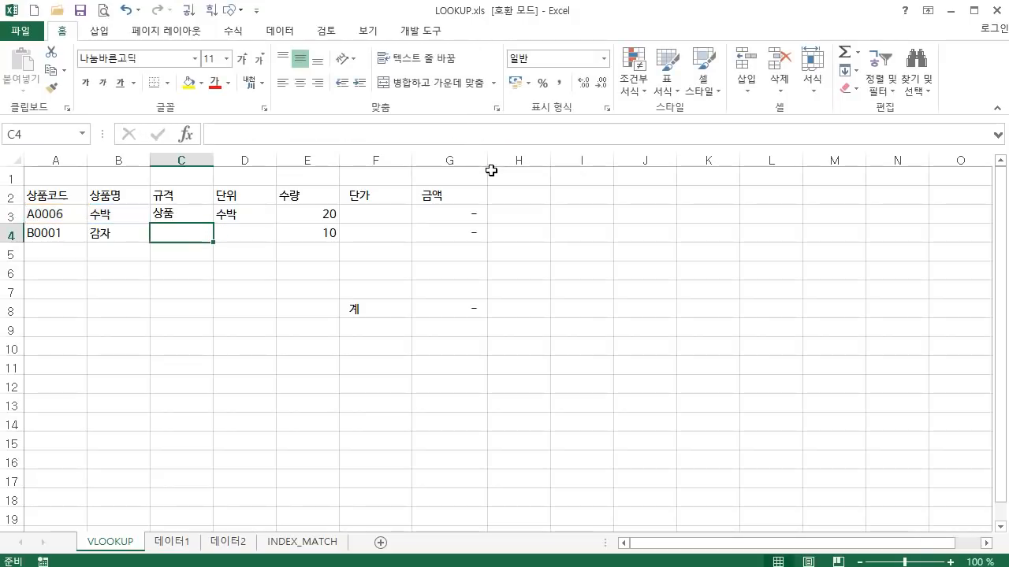
Set the VLOOKUP column index in the 단위 cell D3 to 4.
left_click(236, 212)
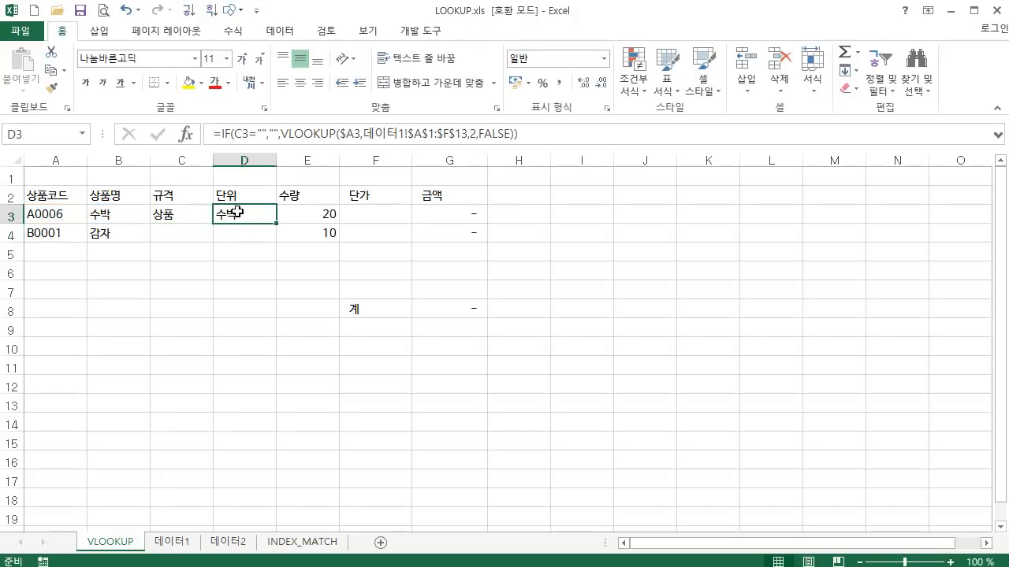
left_click(470, 134)
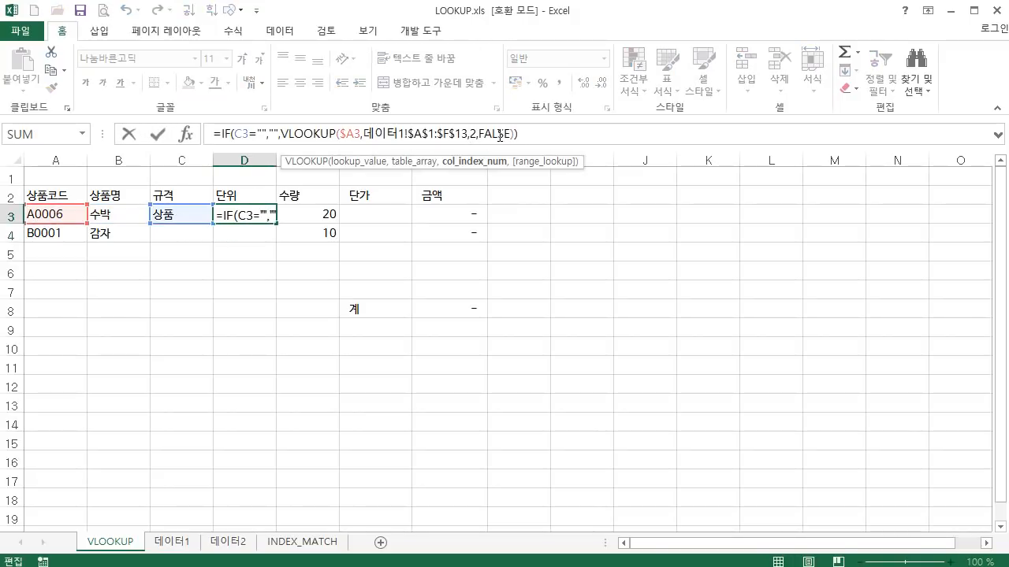
key("Delete")
type("4")
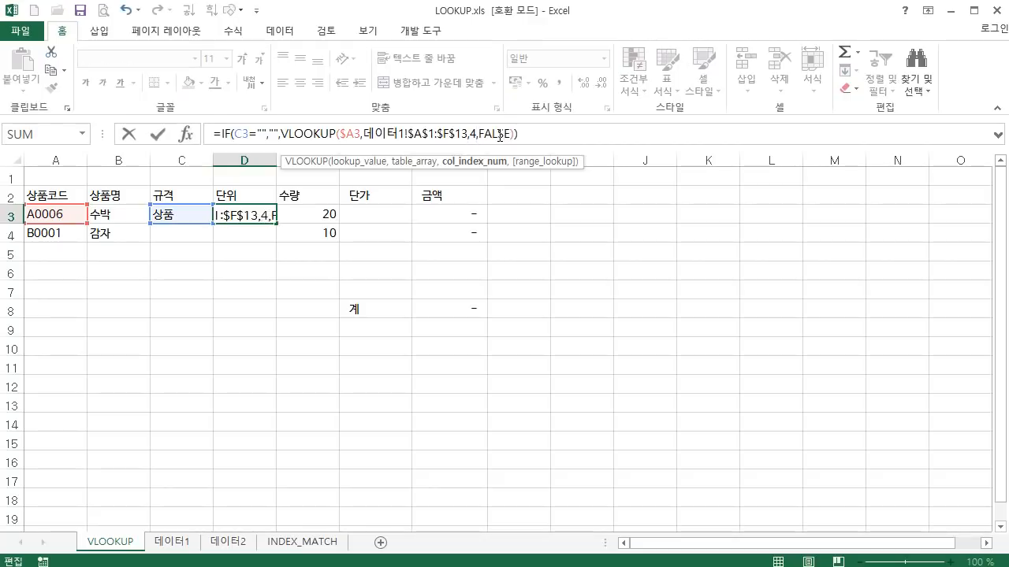
key("Return")
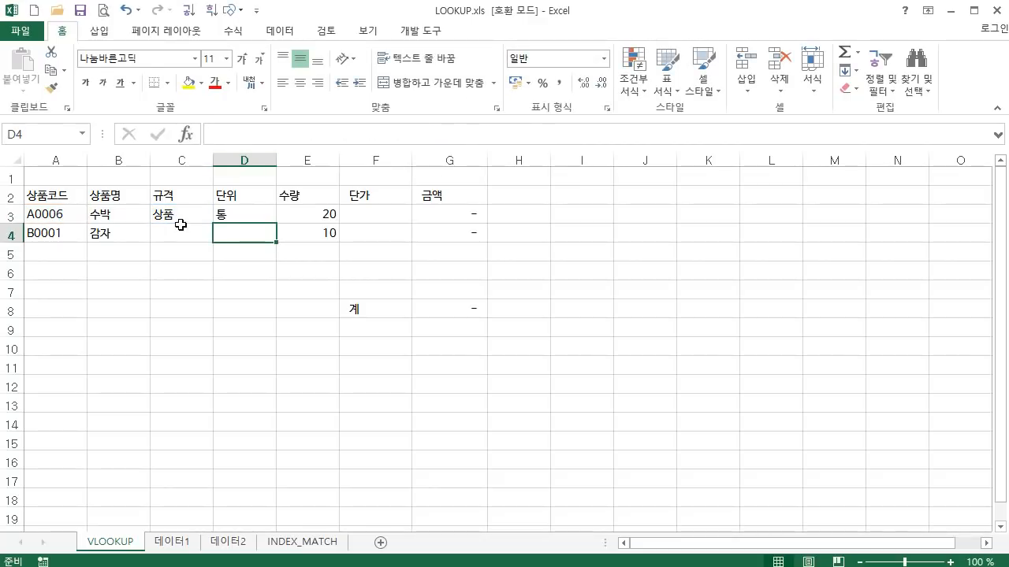
Fill the lookup formulas in C3:D3 down to row 4 and check the formula in D3.
left_click_drag(188, 214, 227, 211)
mouse_move(277, 225)
left_mouse_down()
mouse_move(278, 240)
mouse_move(268, 236)
left_mouse_up()
left_click(238, 232)
left_click(226, 215)
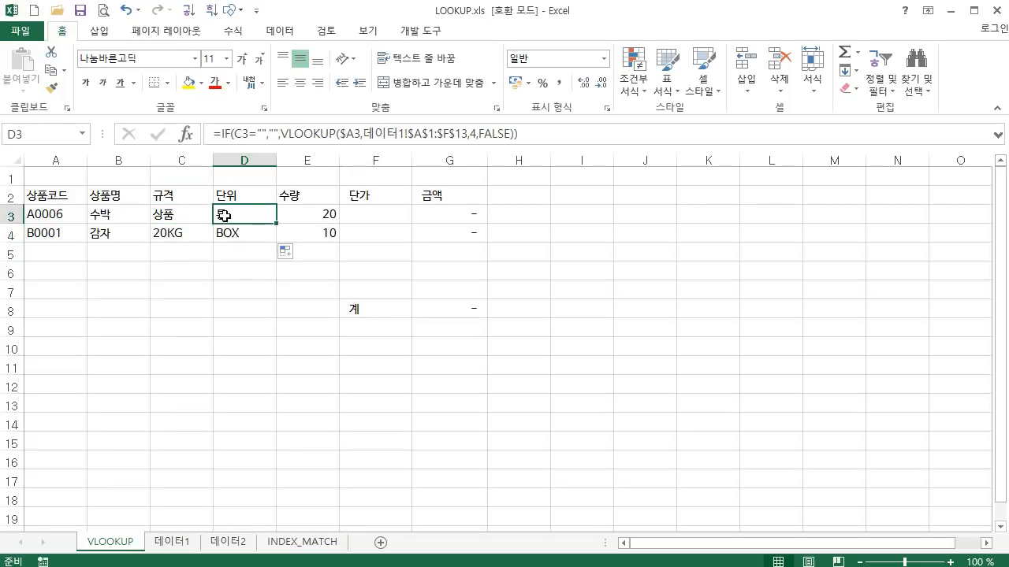
Copy the lookup formula from B3 into the 단가 cell F3 as formula only, and set its column index to 6.
left_click(116, 218)
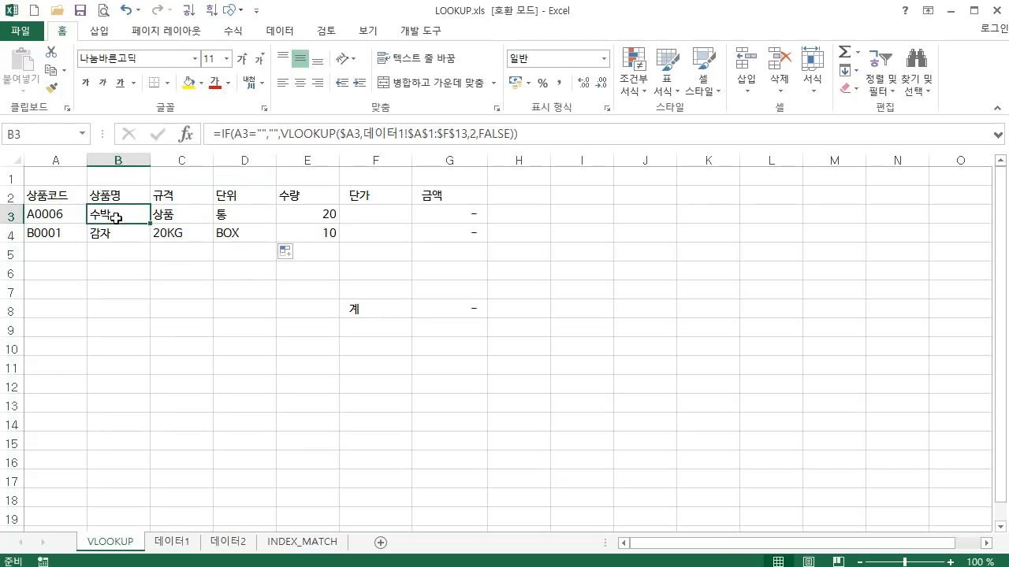
key("ctrl+c")
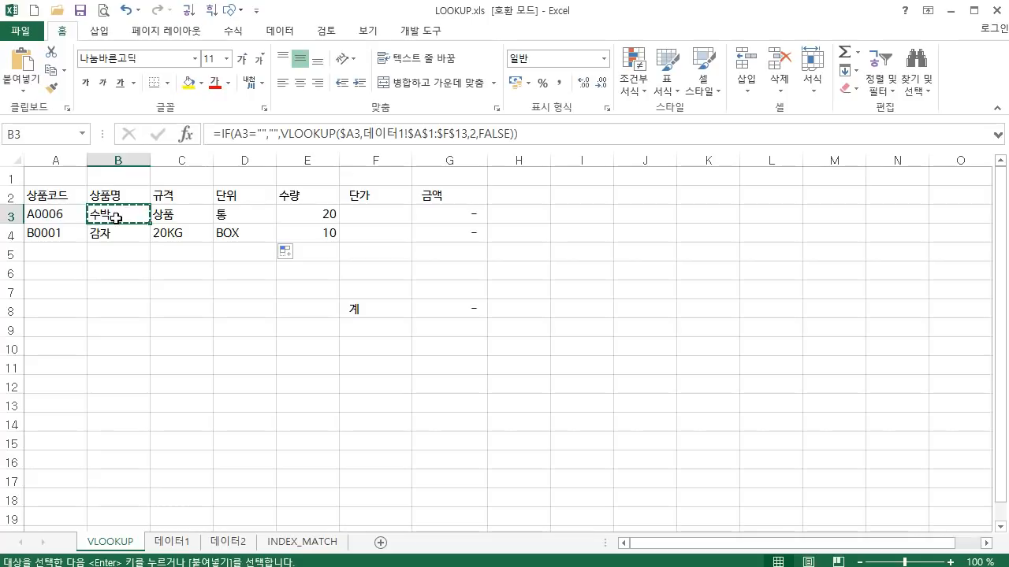
left_click(367, 216)
right_click(367, 215)
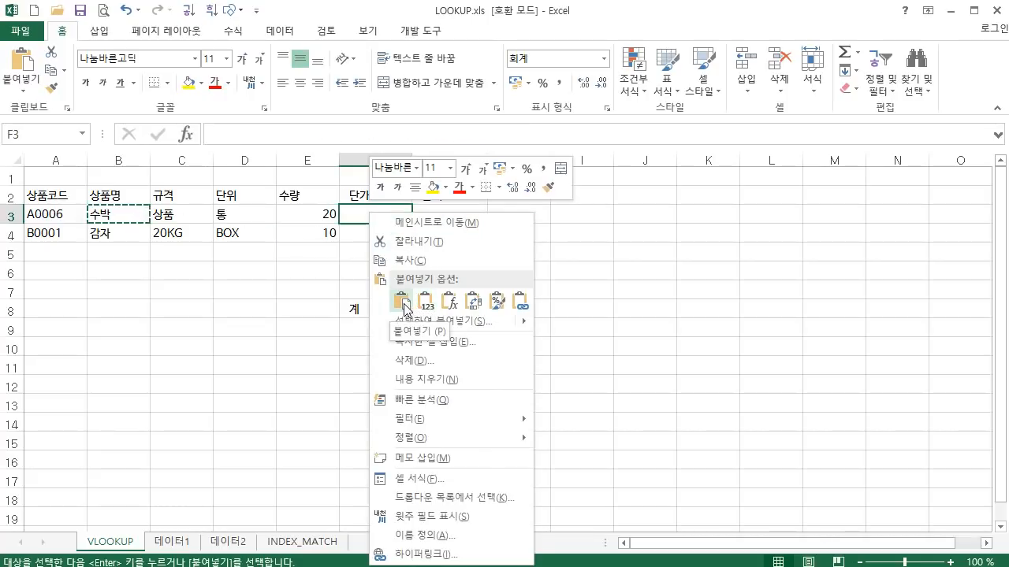
left_click(451, 306)
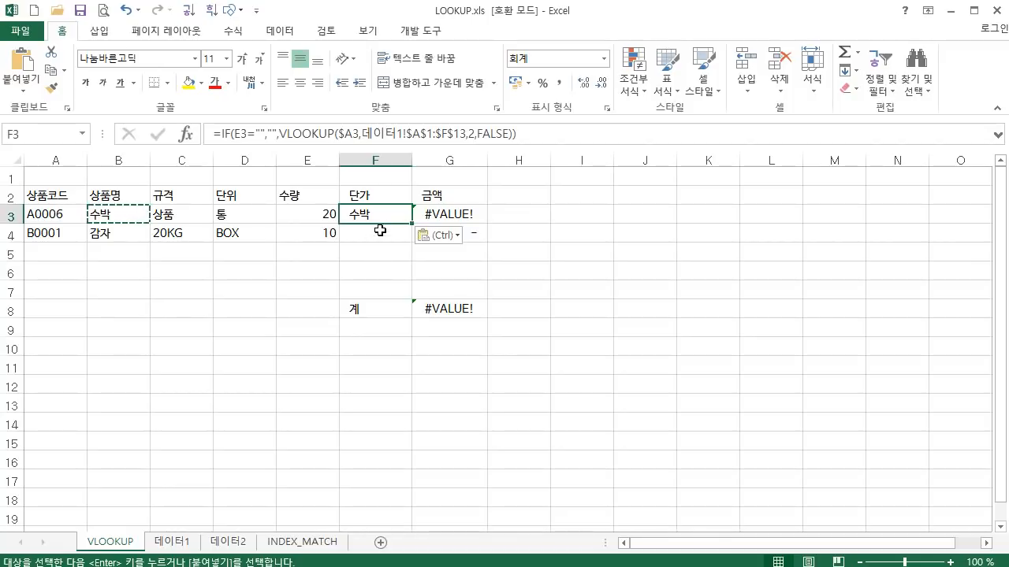
left_click(475, 134)
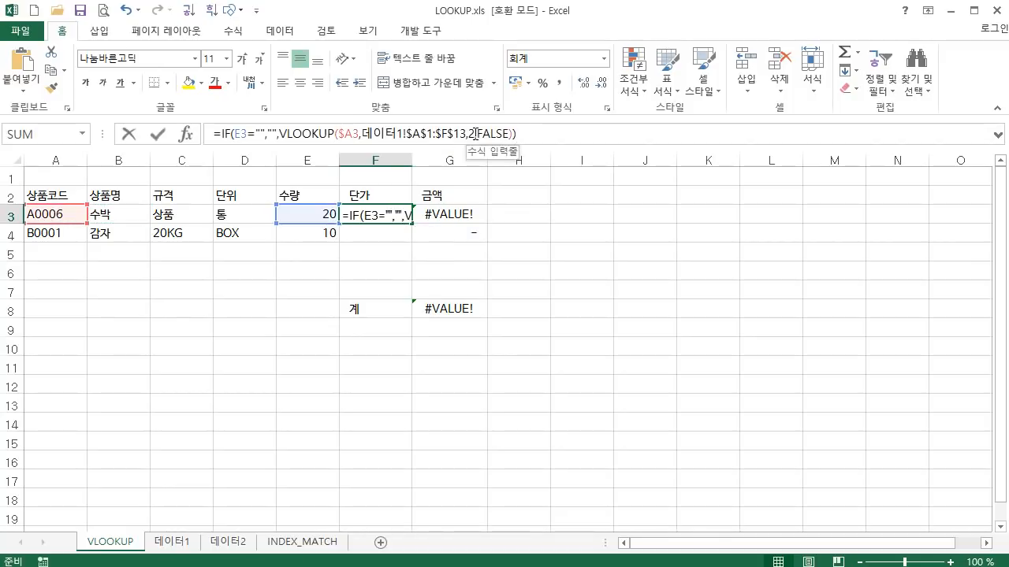
type("6")
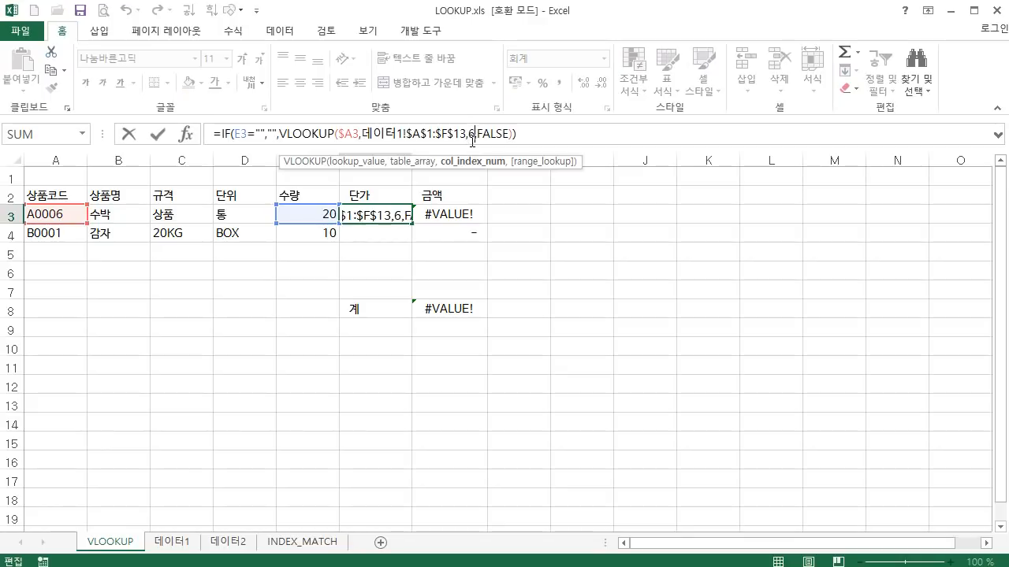
key("Return")
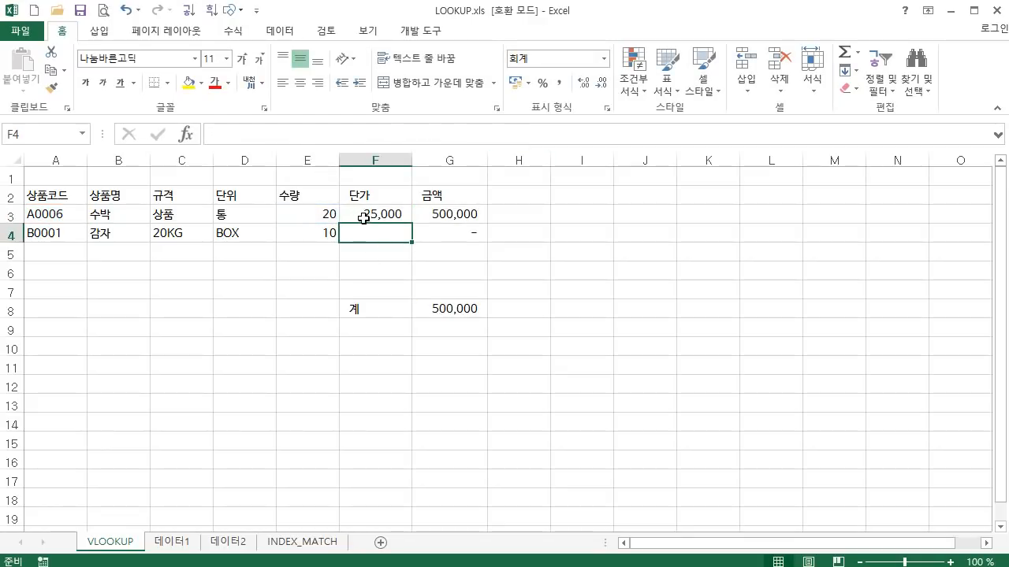
Check the position of the 단가 column in the 데이터1 table, and fill F3's formula down to F4 on the VLOOKUP sheet.
left_click(188, 542)
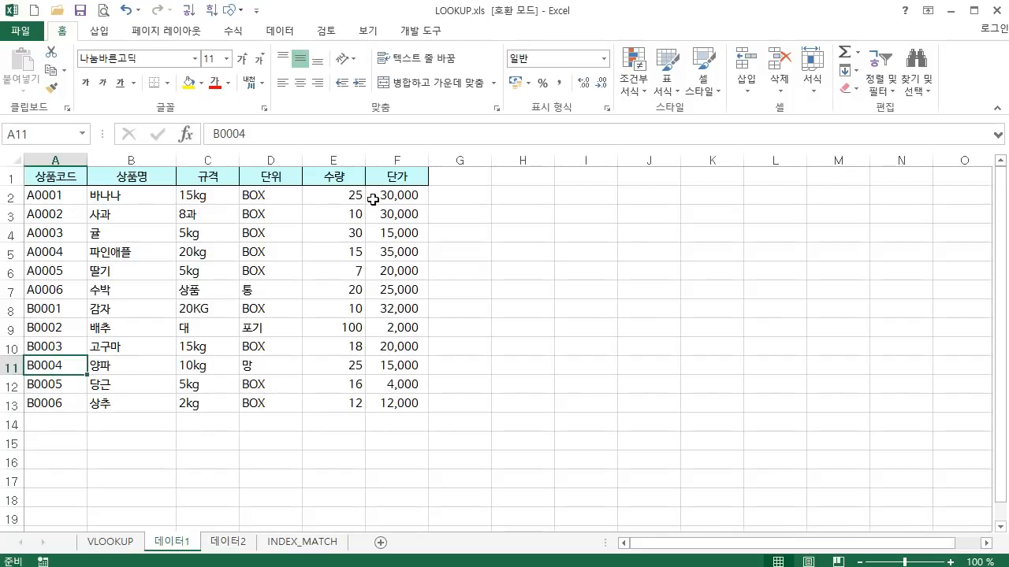
left_click(403, 197)
left_click(397, 160)
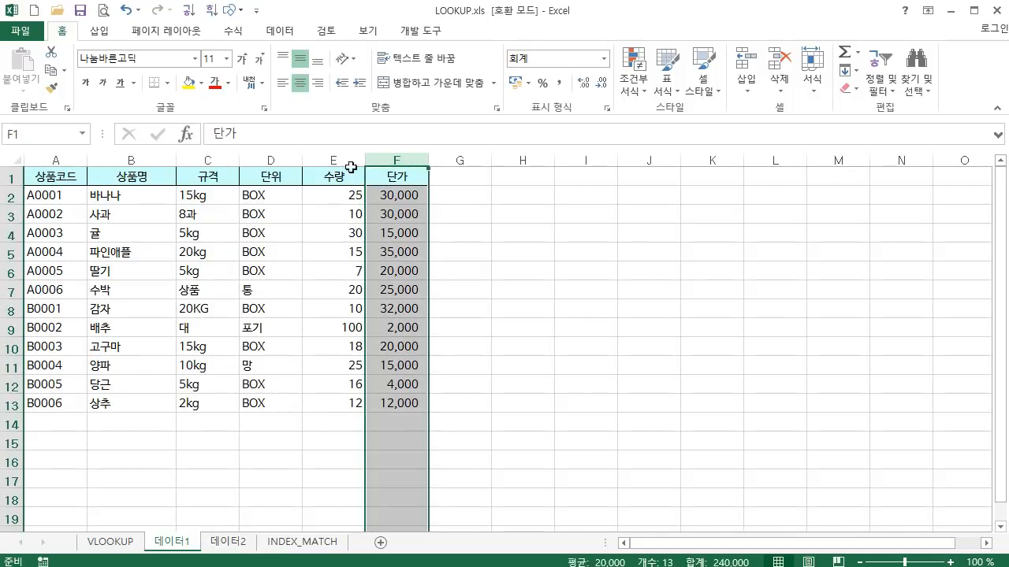
left_click(132, 547)
left_click(380, 216)
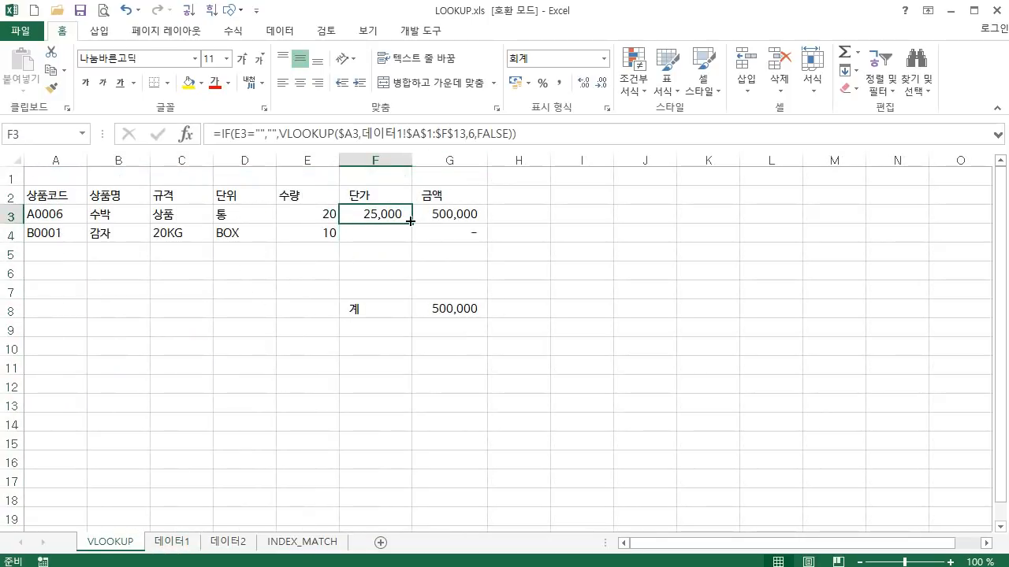
left_click_drag(410, 223, 410, 238)
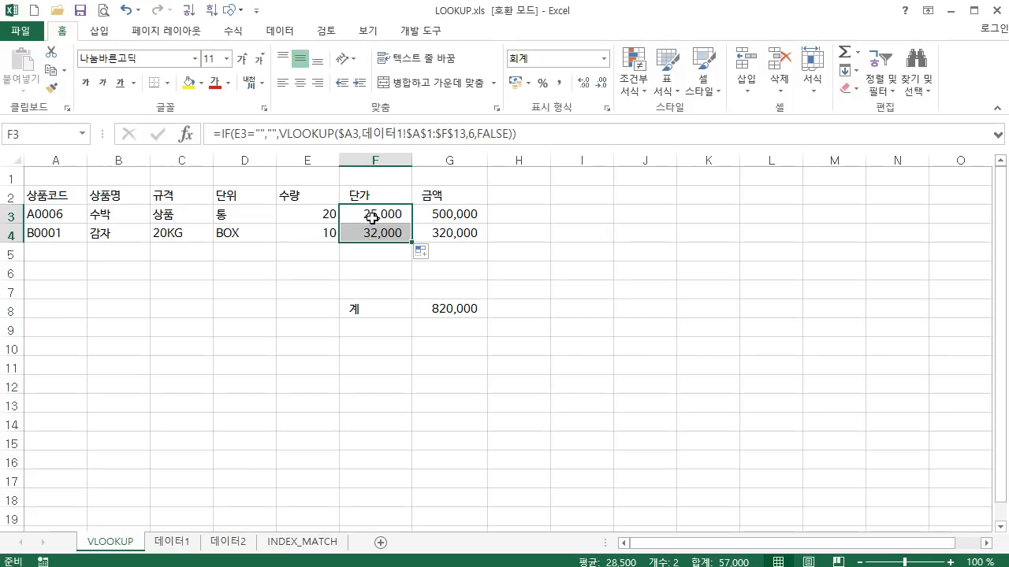
Enter the column index numbers 2, 3, 4 and 6 above the headers in B1, C1, D1 and F1.
left_click(119, 178)
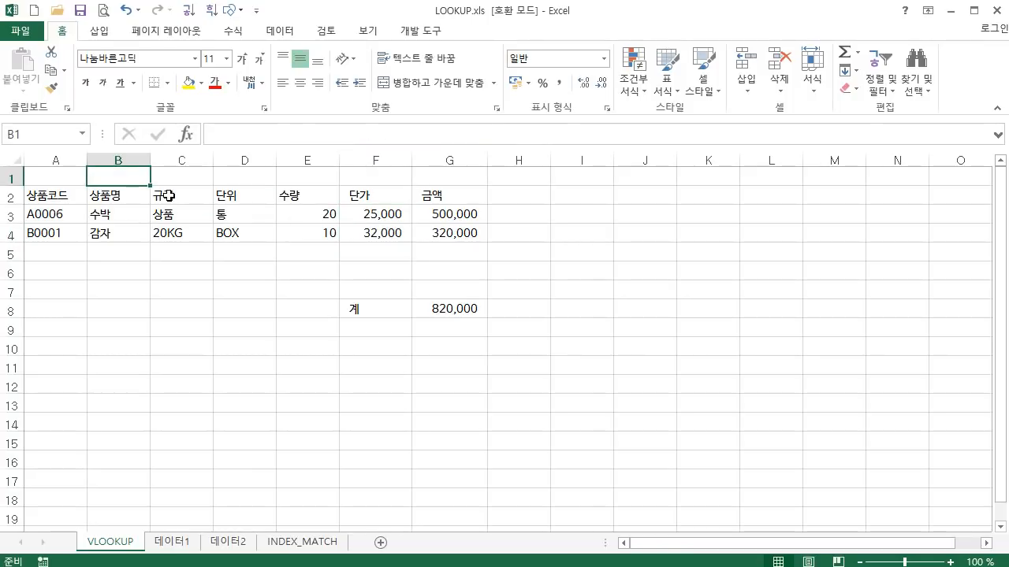
type("2")
key("Tab")
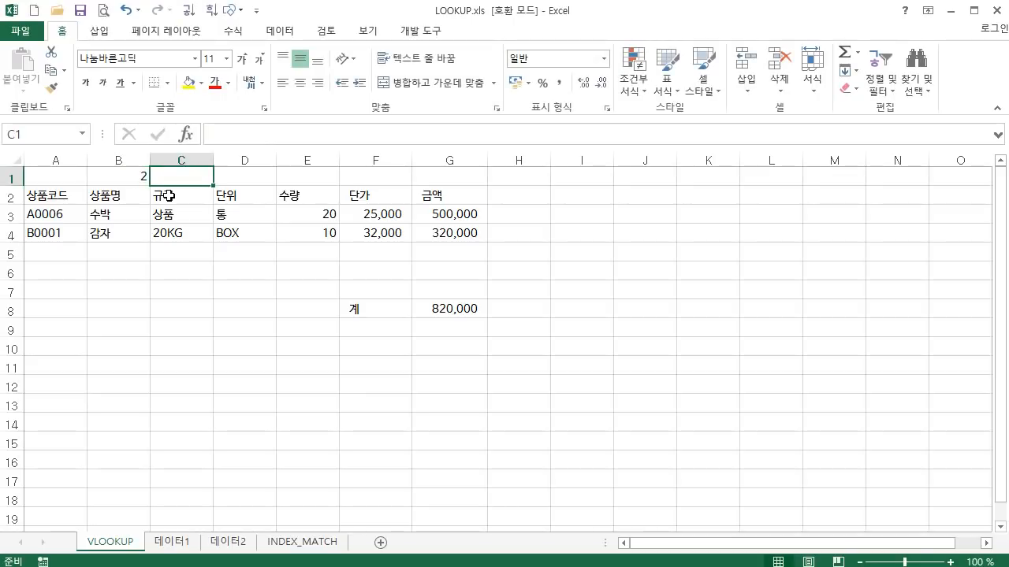
type("3")
key("Tab")
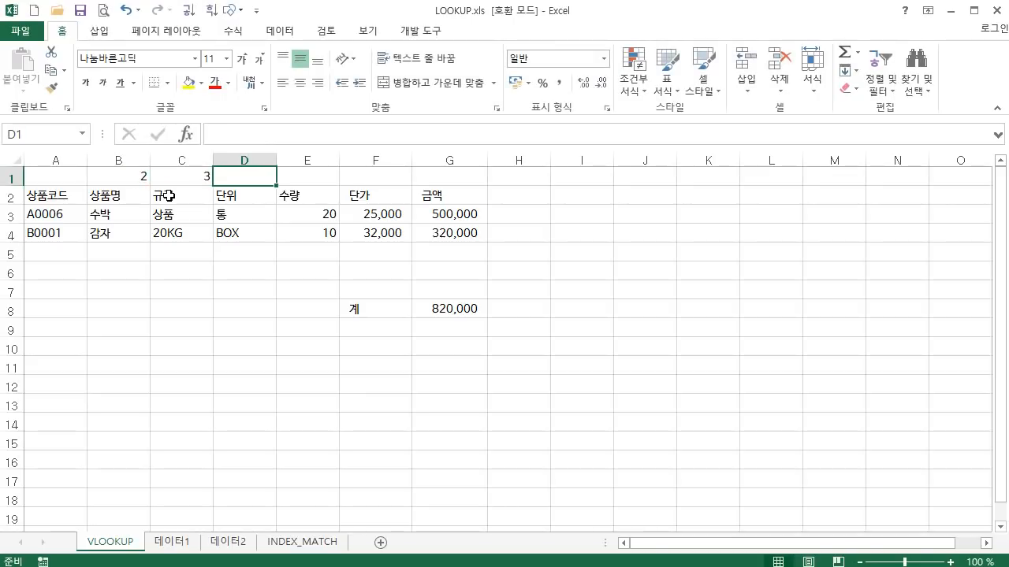
type("4")
key("Tab")
key("Tab")
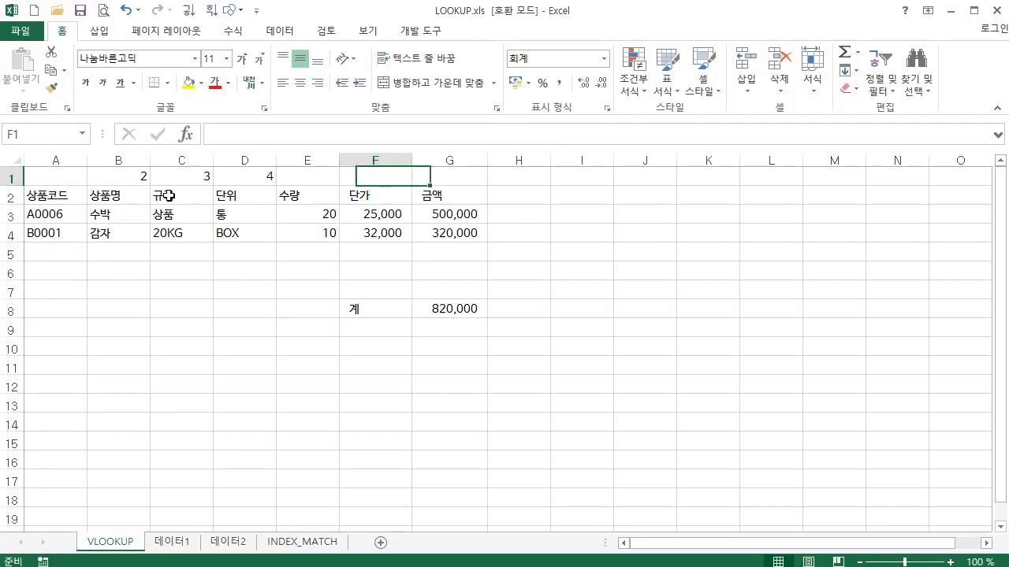
type("6")
key("Return")
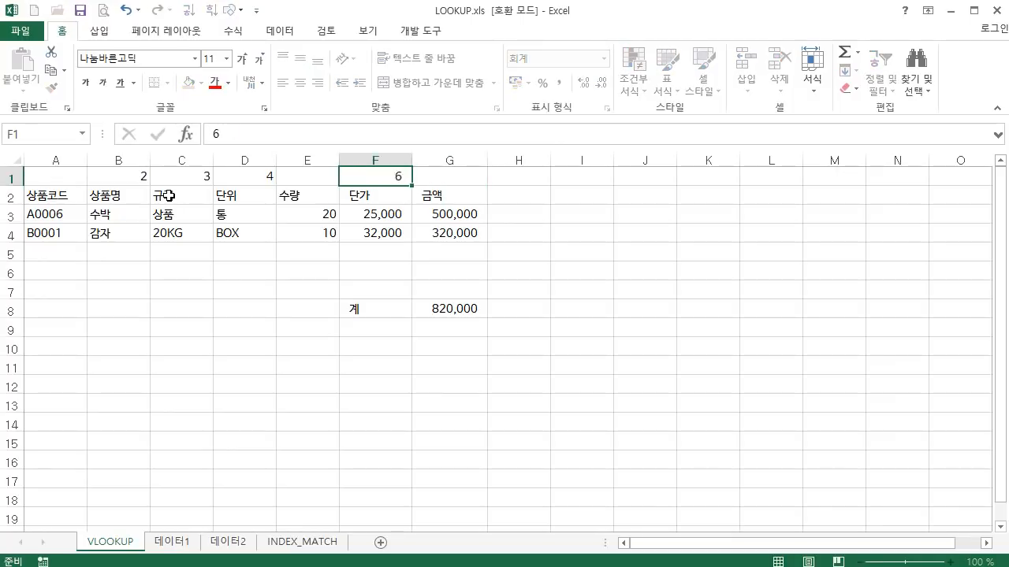
Replace the column index in B3's lookup formula with the reference B$1 and fill the formula across to D3 and down to row 4.
left_click(127, 214)
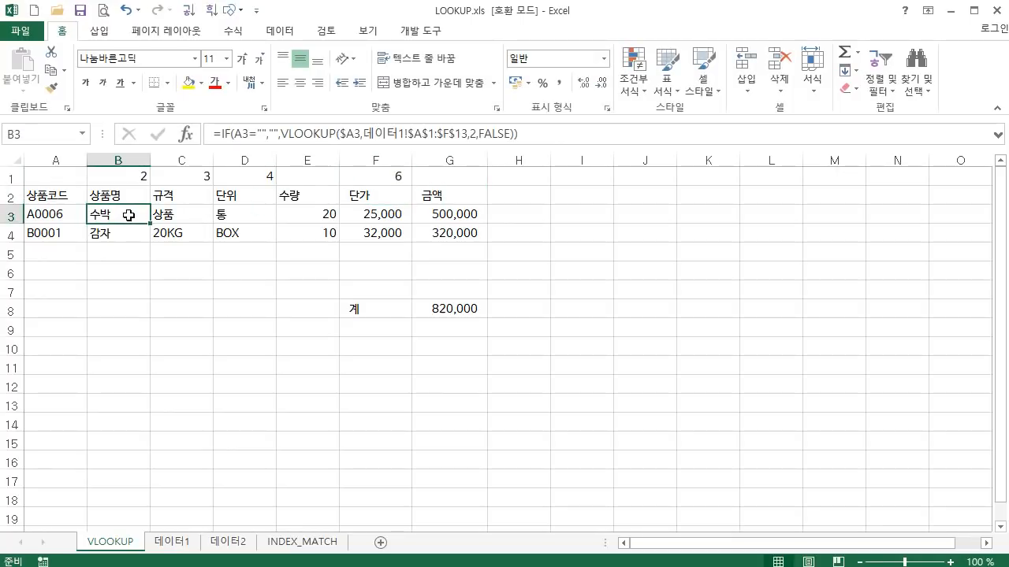
left_click(474, 135)
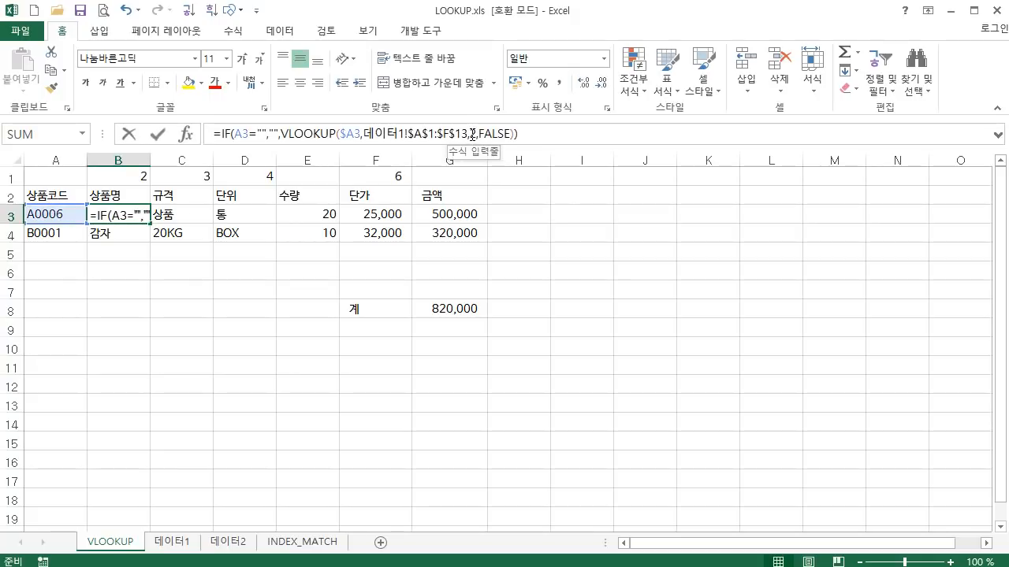
left_click(135, 181)
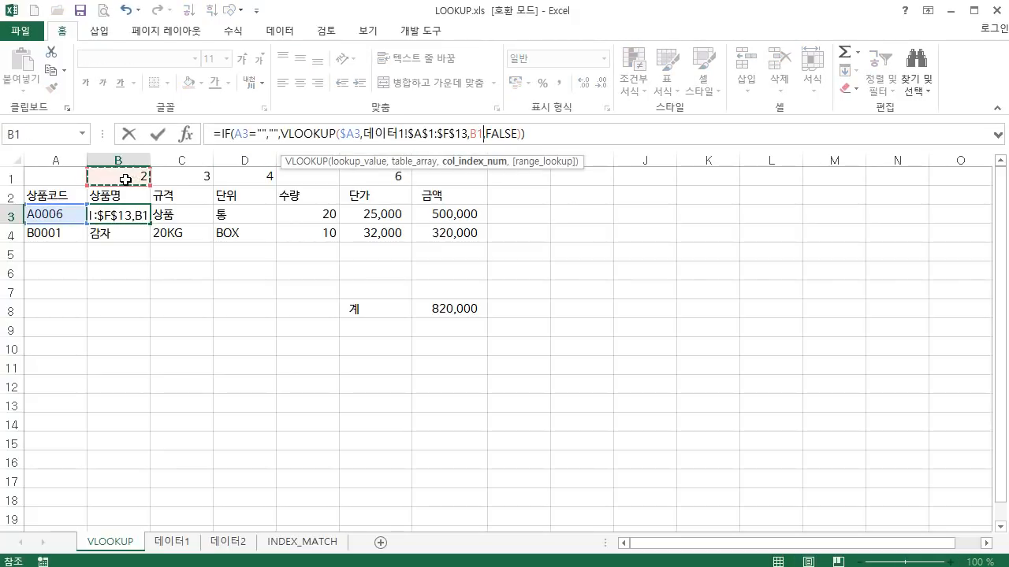
left_click(477, 135)
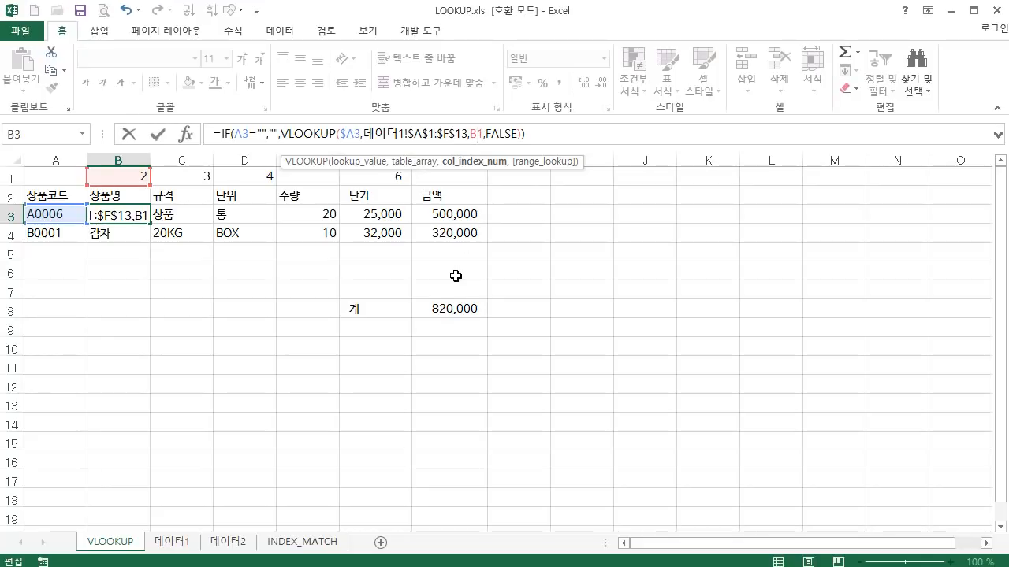
type("$")
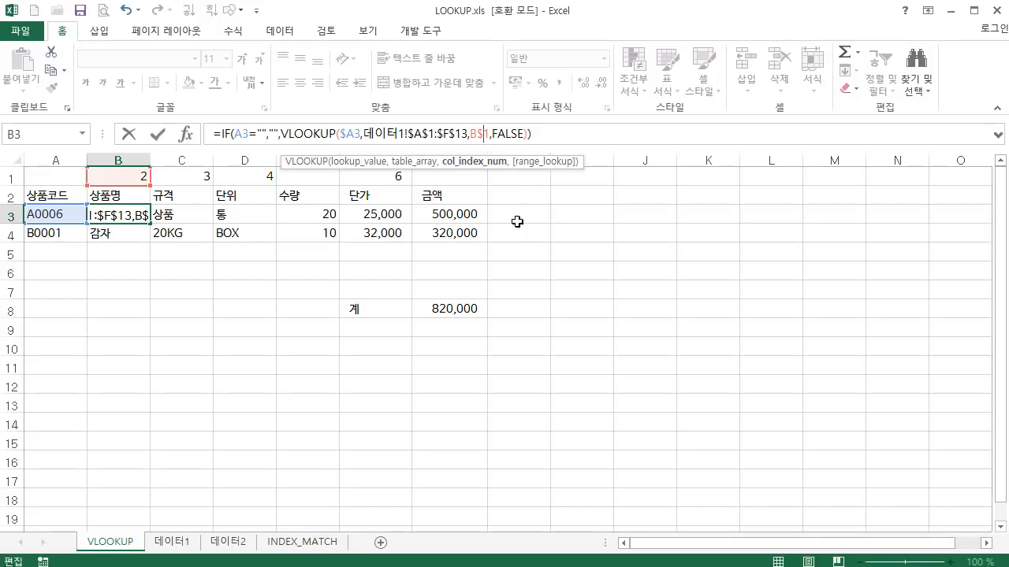
key("Return")
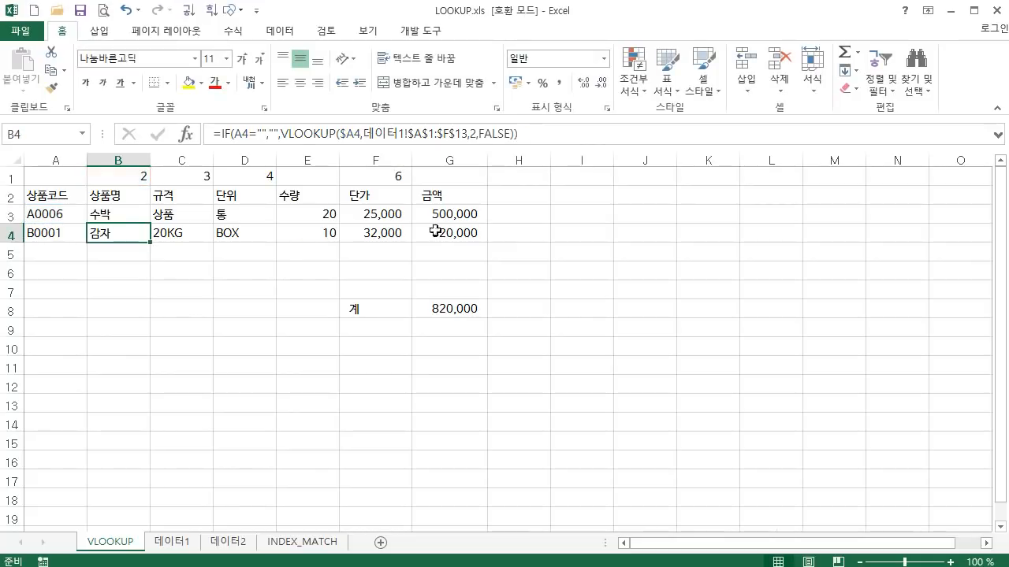
left_click(130, 215)
left_click_drag(152, 223, 279, 242)
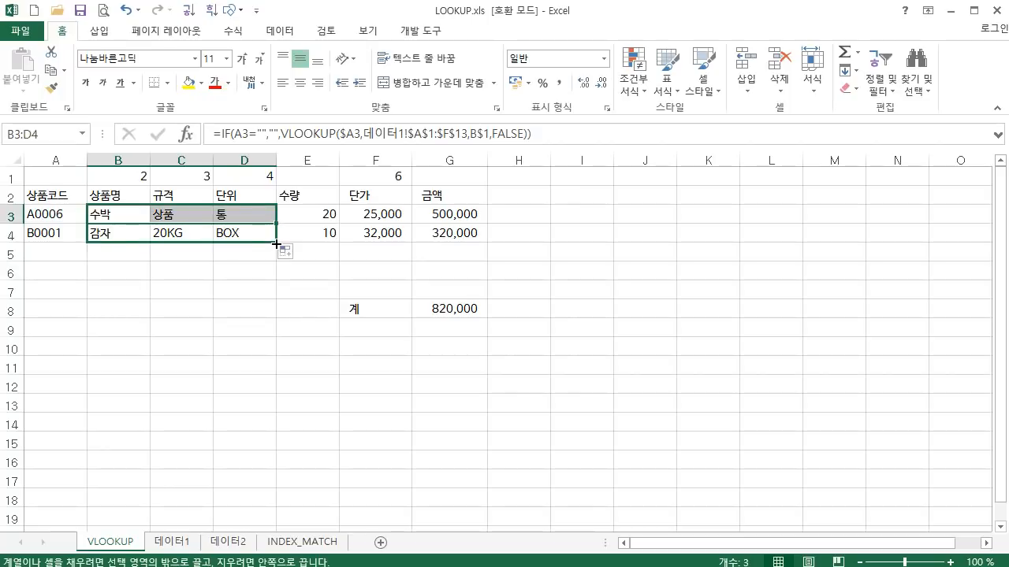
Copy the lookup formula from D3 into F3, fill it down to F4, and apply the comma number style to both cells.
left_click(233, 213)
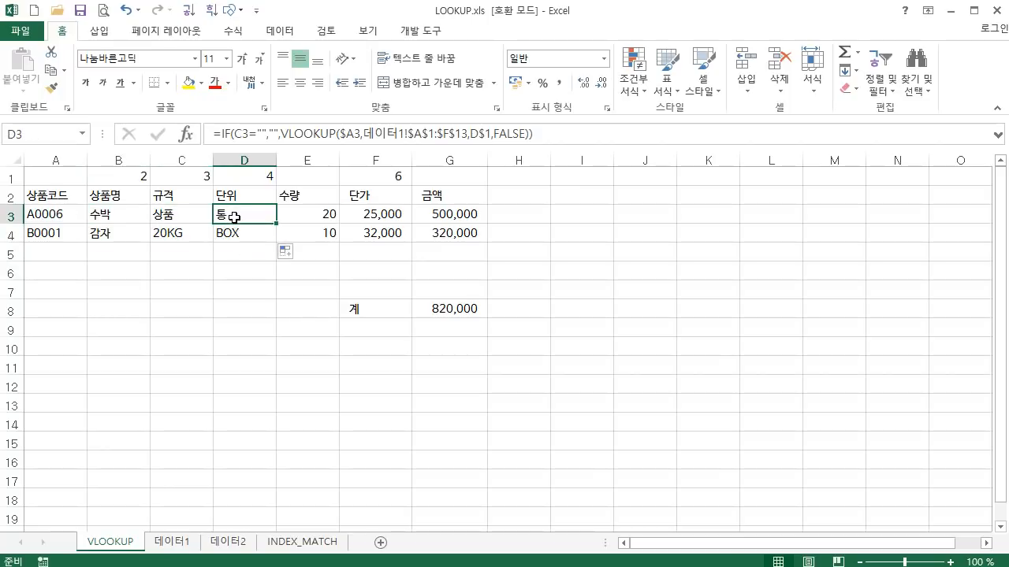
key("ctrl+c")
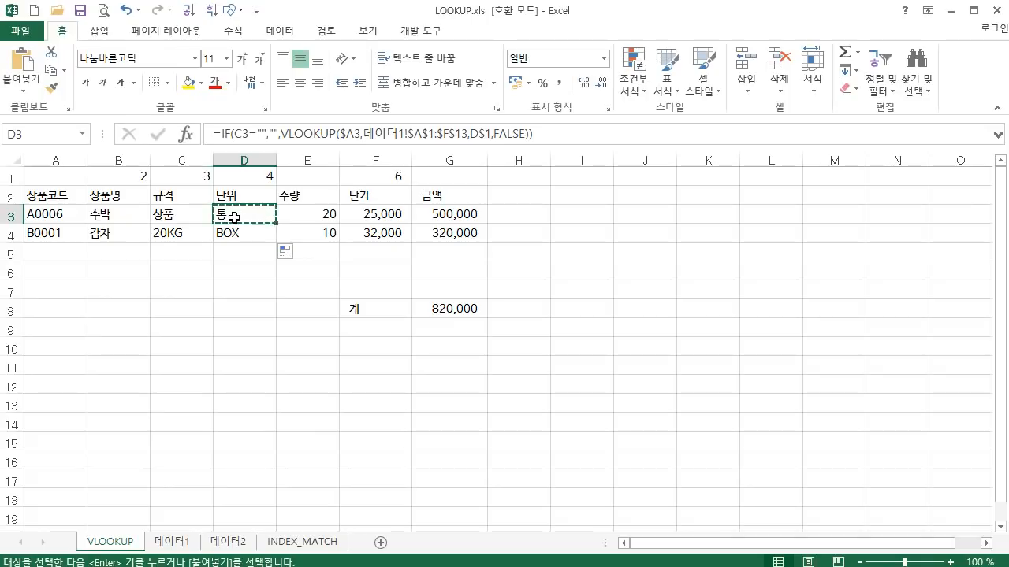
left_click(351, 214)
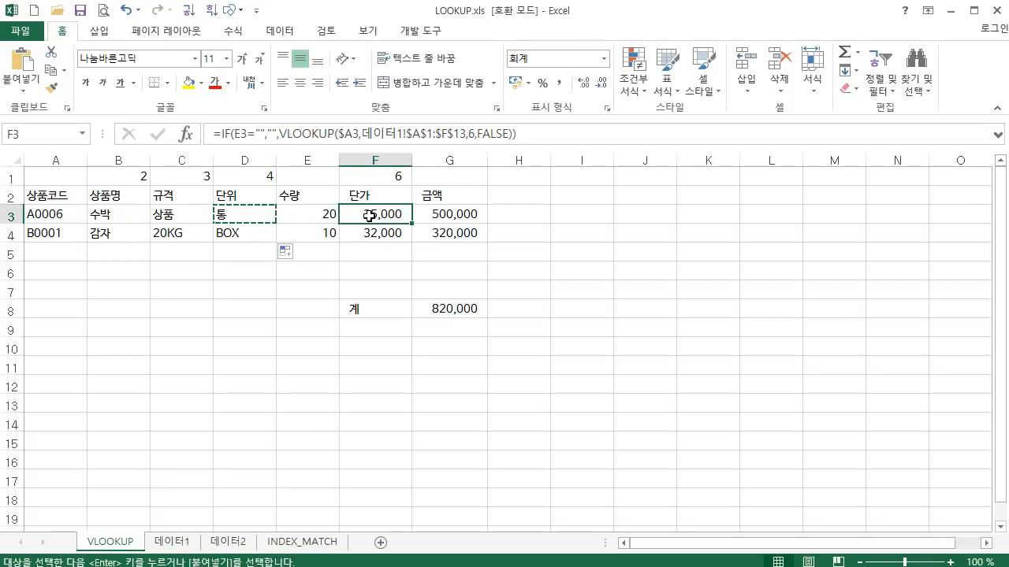
right_click(408, 220)
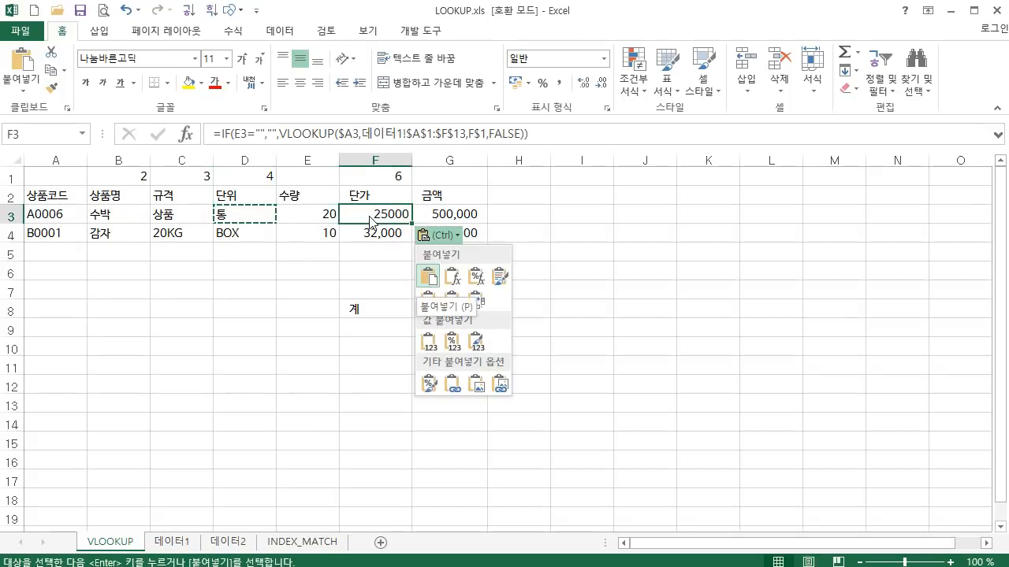
left_click(428, 271)
left_click_drag(411, 223, 394, 234)
left_click(375, 285)
left_click(559, 82)
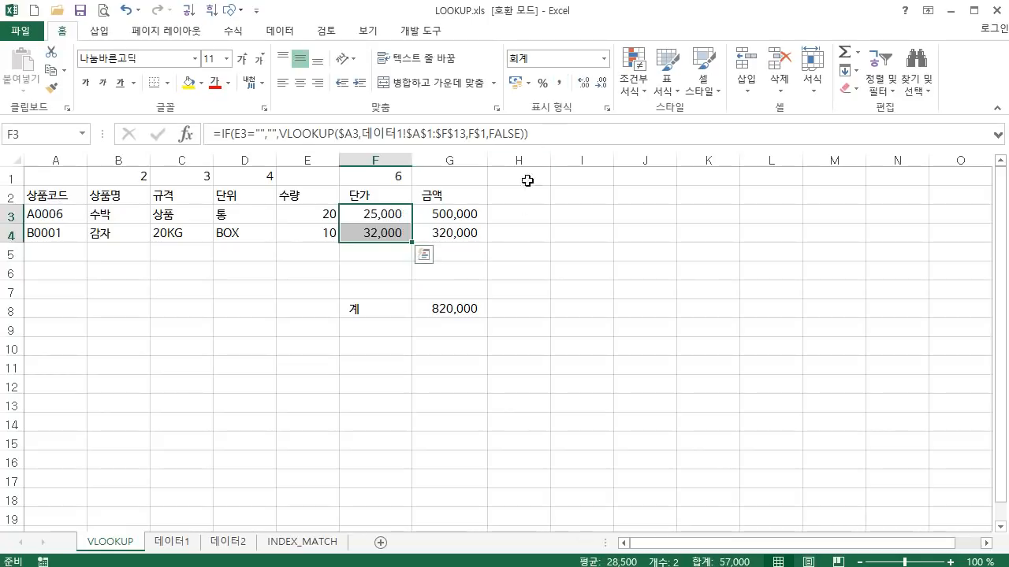
left_click(494, 257)
left_click(535, 295)
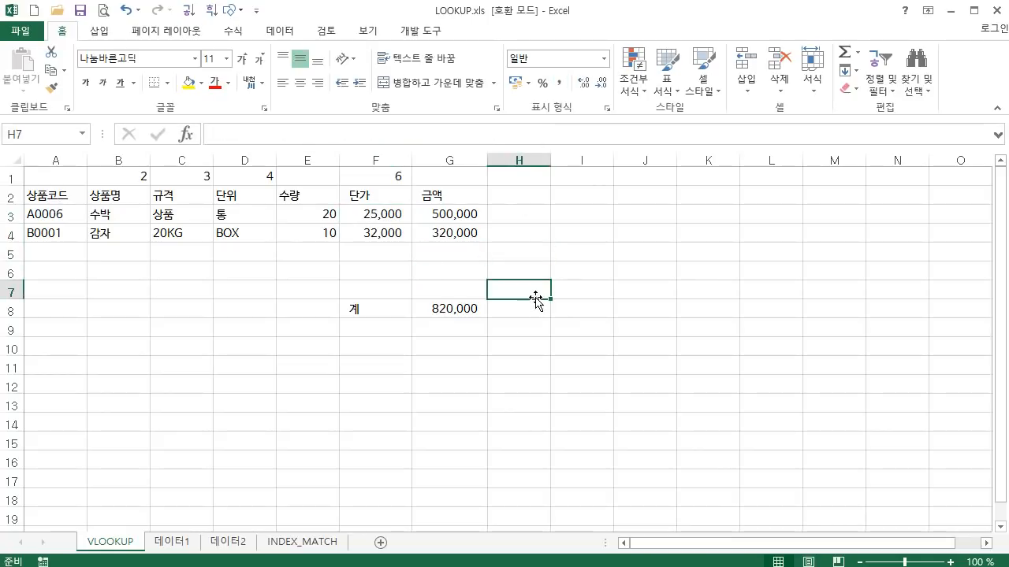
left_click(556, 369)
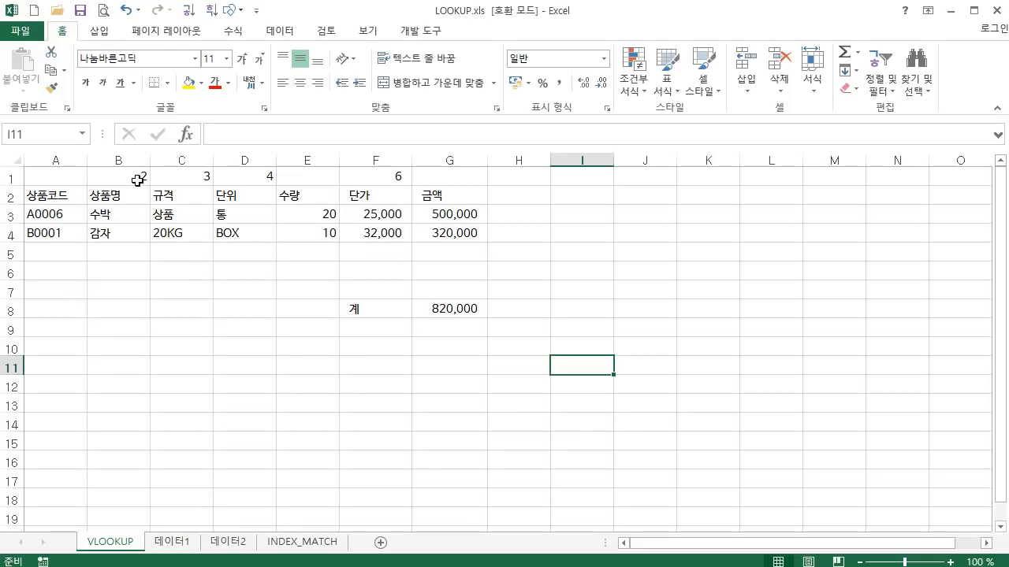
Insert a blank row above the row of column index numbers.
right_click(13, 178)
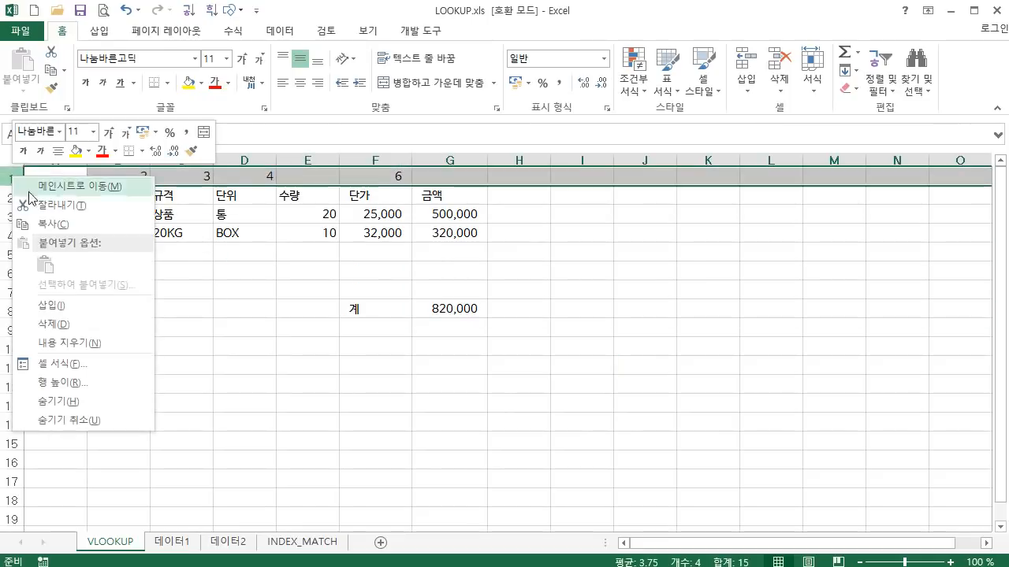
left_click(194, 300)
left_click(265, 288)
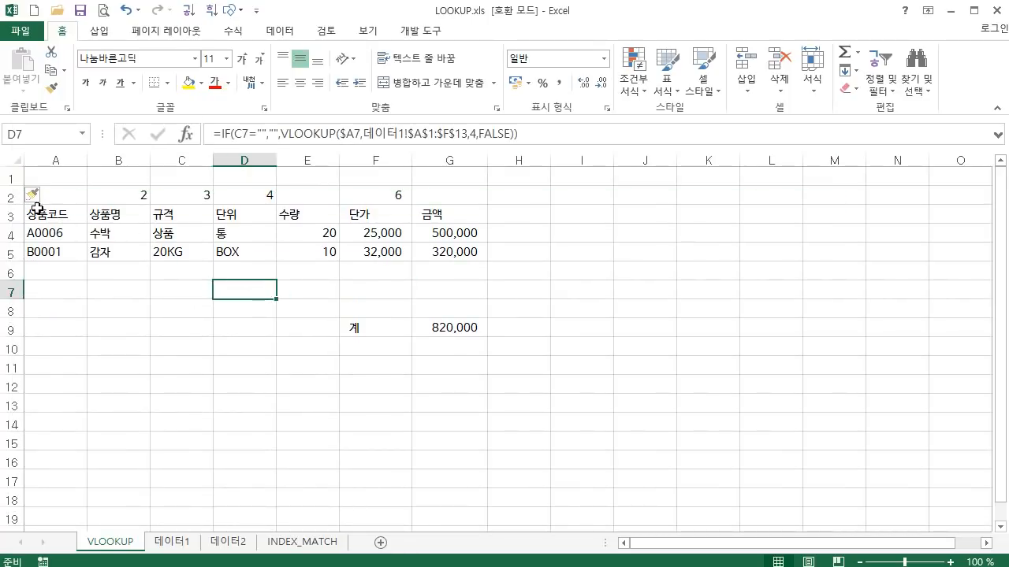
Hide row 2 with the index numbers and check the lookup formulas in C4 and B4.
left_click(11, 196)
right_click(12, 197)
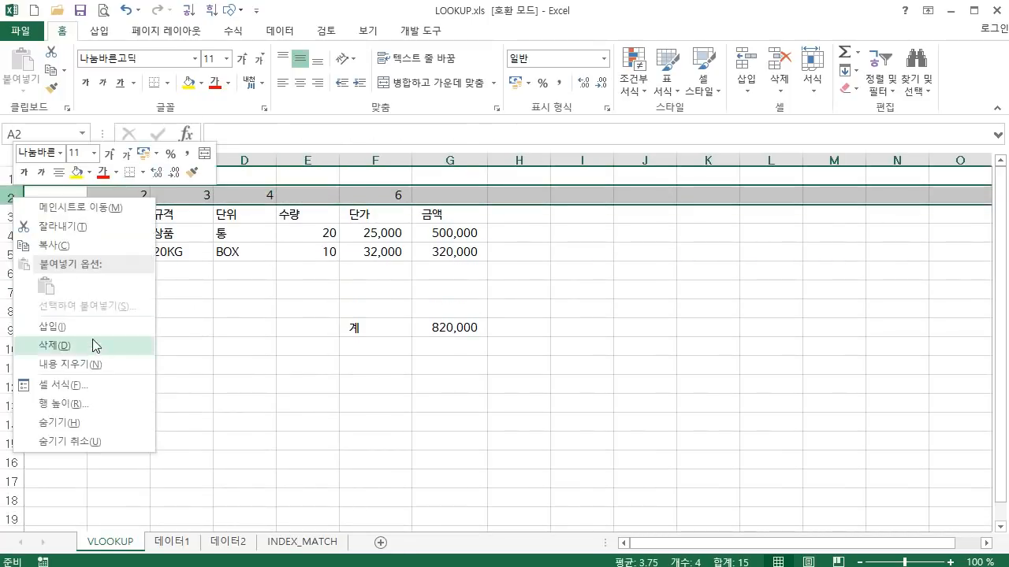
left_click(79, 423)
left_click(147, 367)
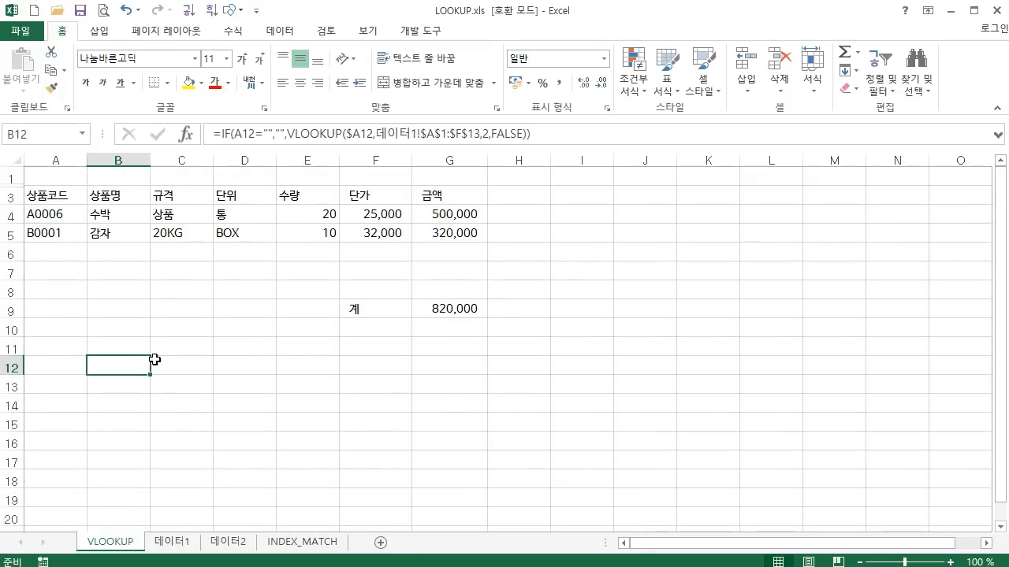
left_click(176, 214)
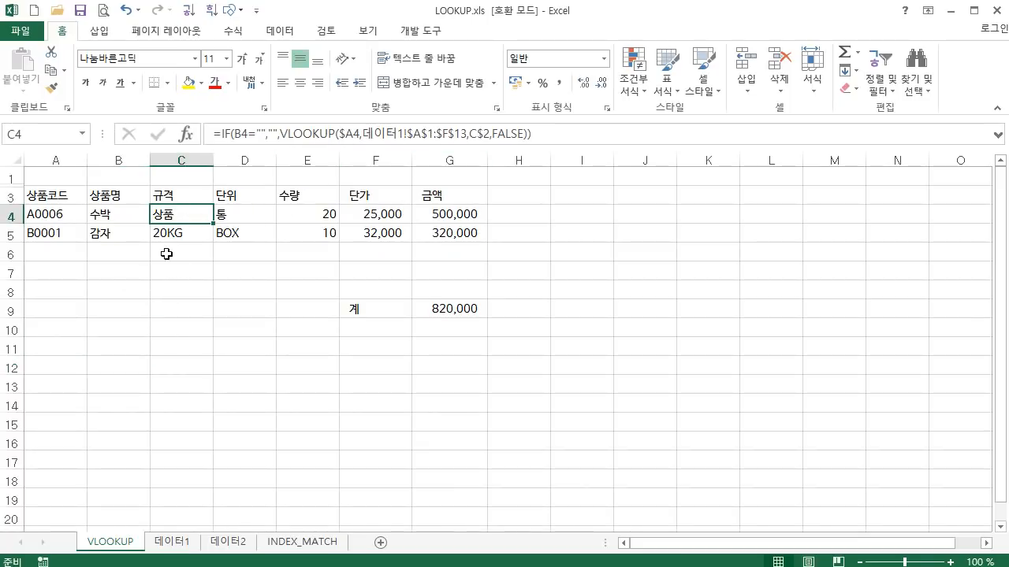
left_click(114, 215)
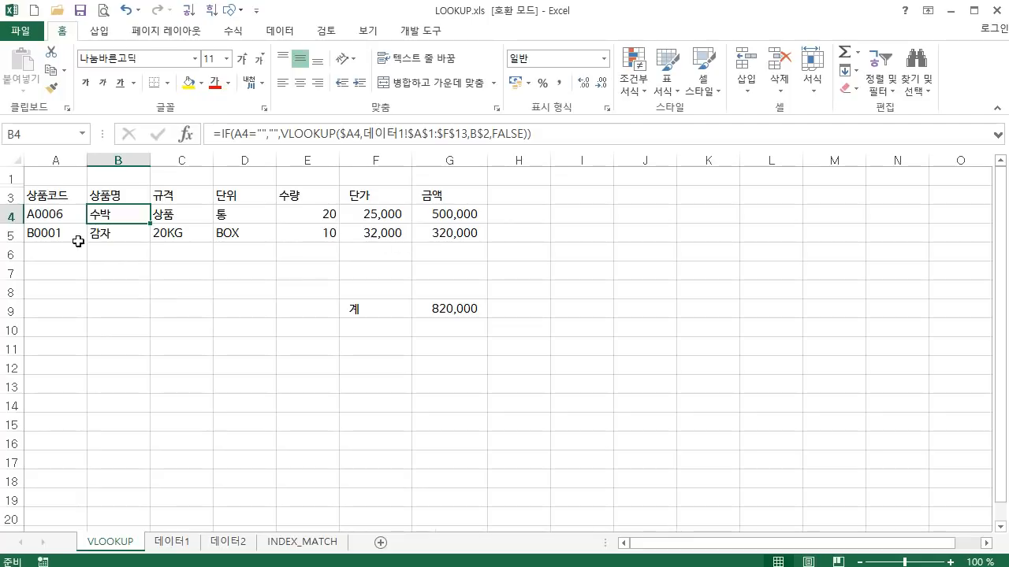
Unhide the index number row between rows 1 and 3 and select its numbers from B2 to F2.
left_click_drag(9, 197, 10, 180)
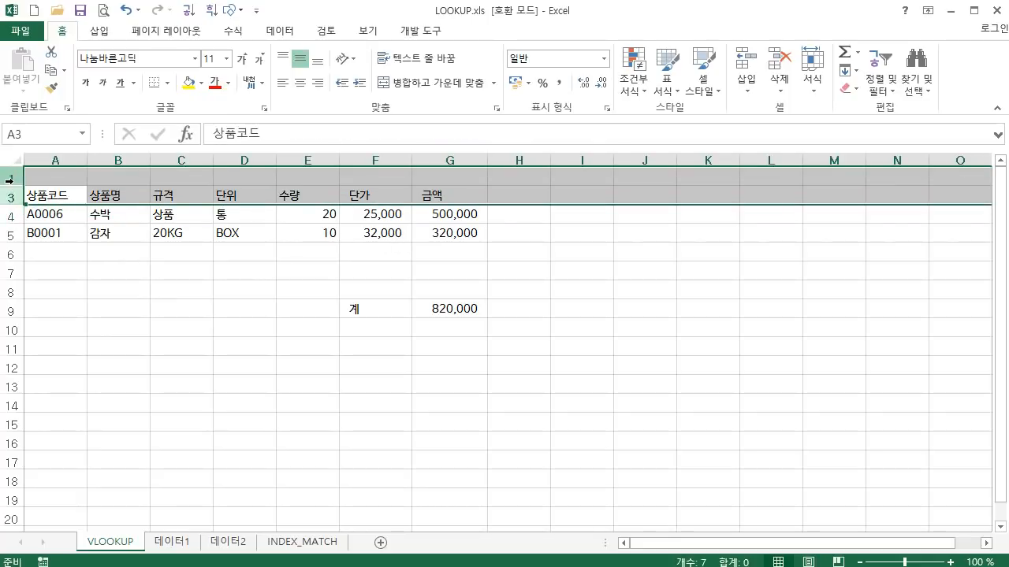
right_click(9, 180)
left_click(82, 425)
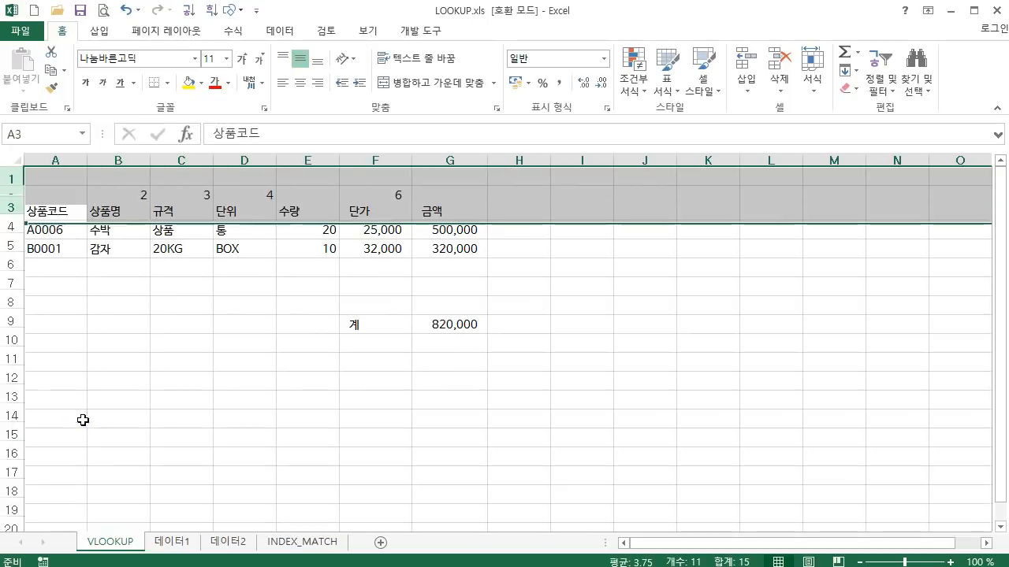
left_click(192, 344)
left_click_drag(134, 195, 375, 200)
Replace the B$2 column index in B4's lookup formula with COLUMN() and fill the formula across to D4 and down to row 5.
left_click(126, 228)
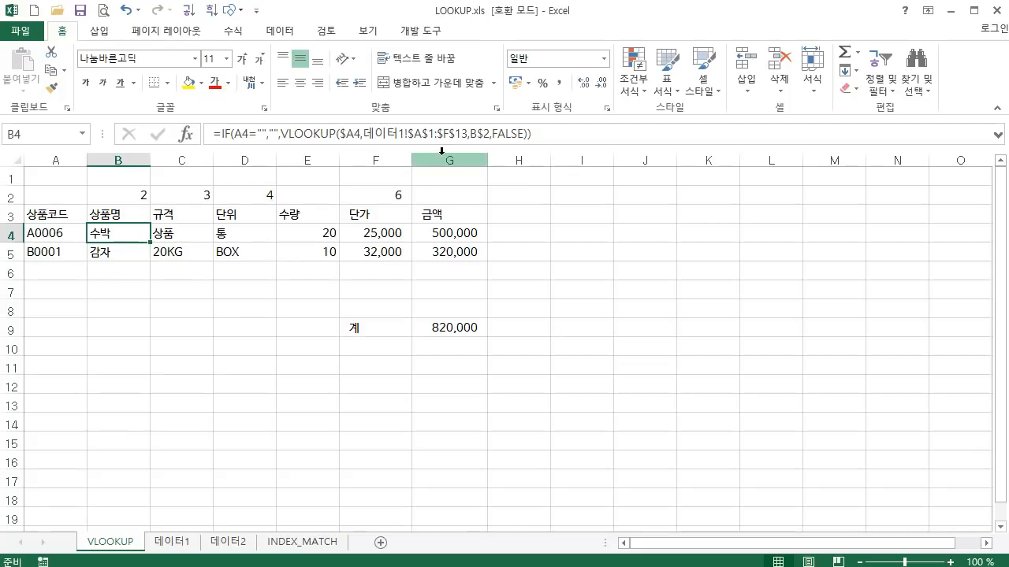
left_click_drag(489, 134, 471, 135)
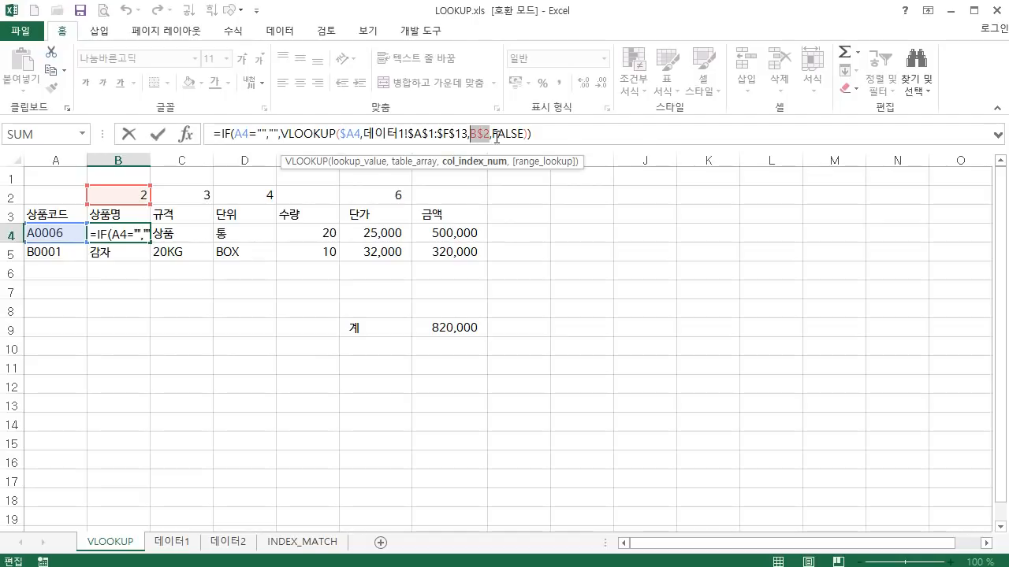
type("co")
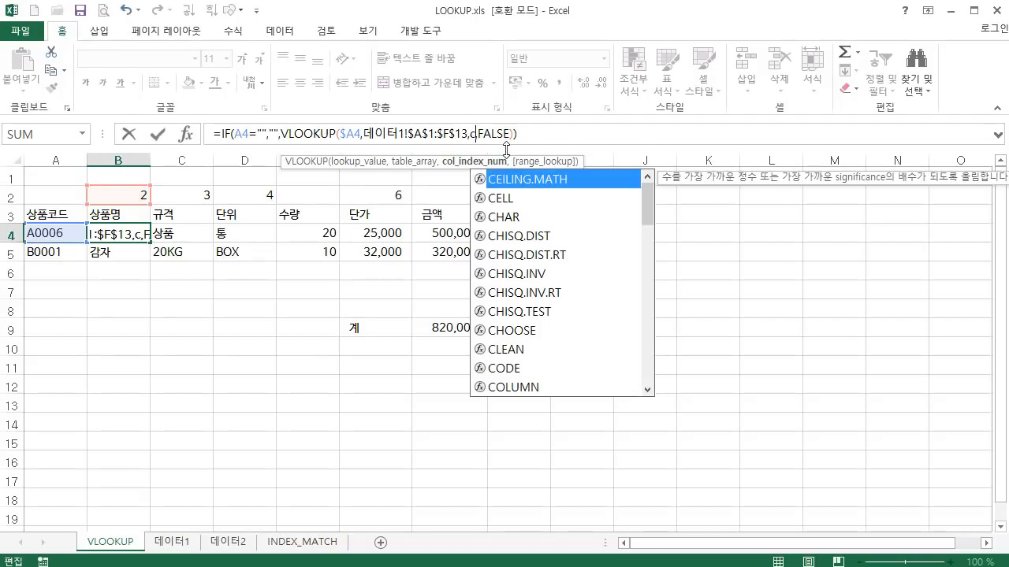
type("l")
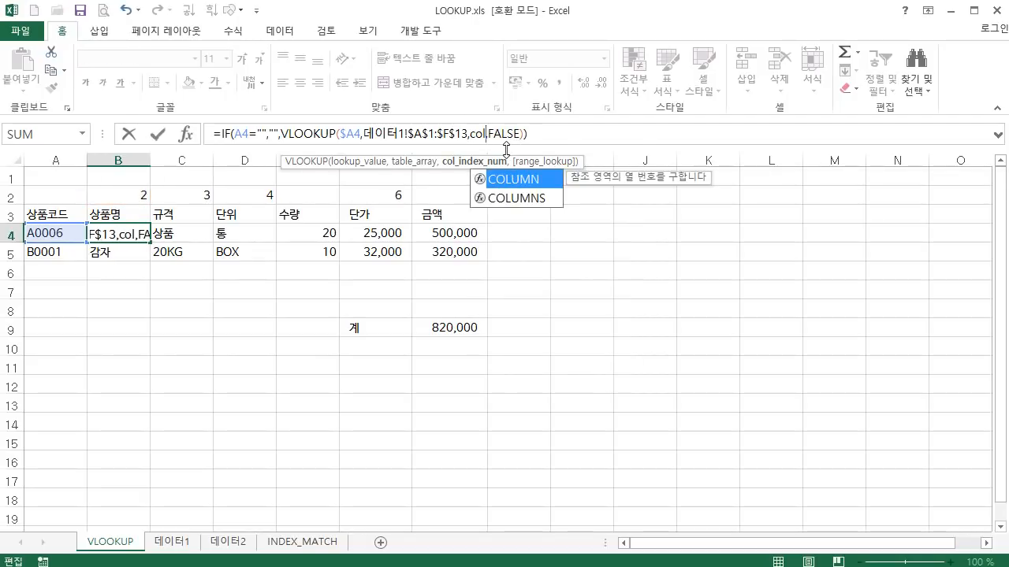
key("Tab")
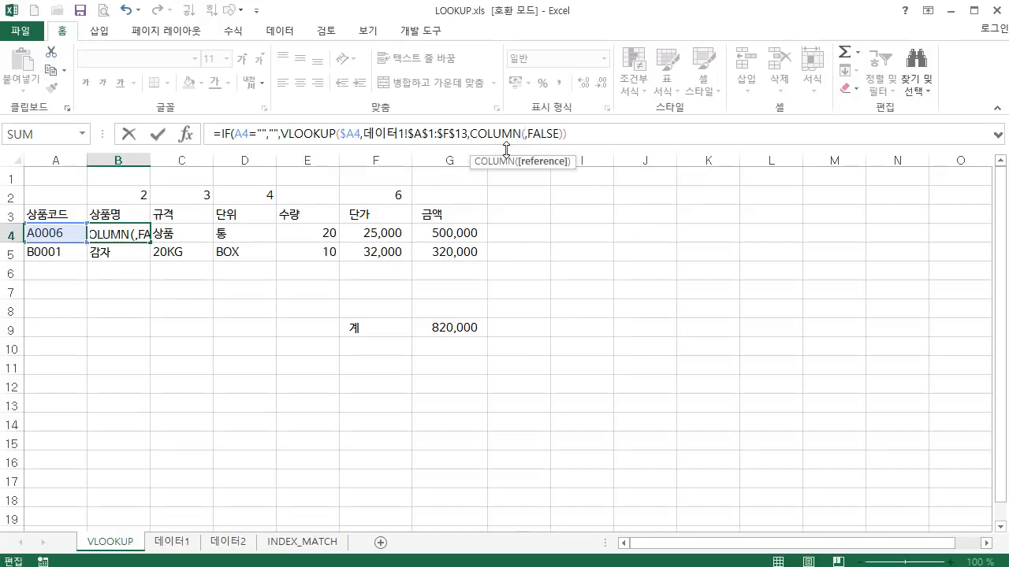
type(")")
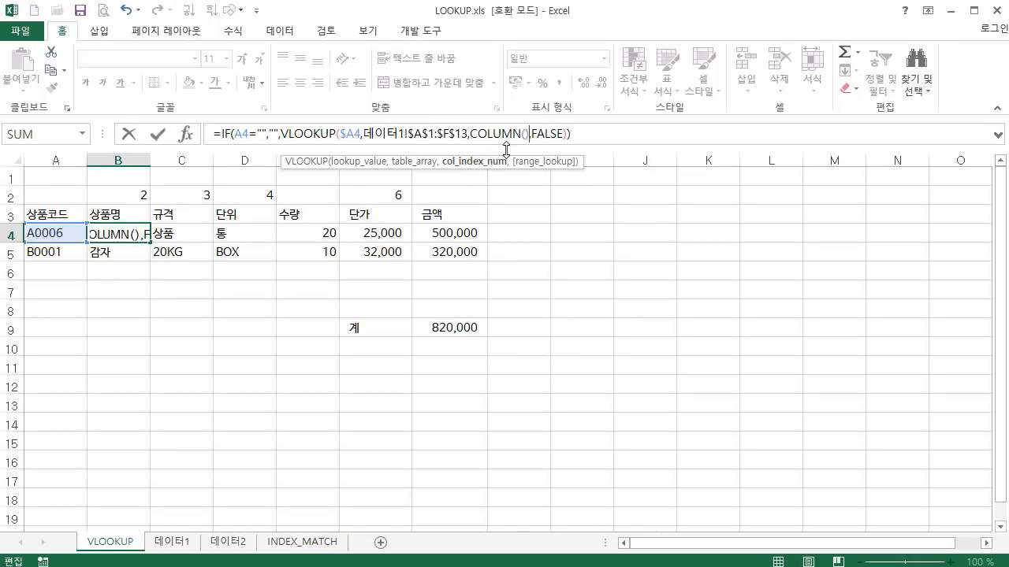
key("Return")
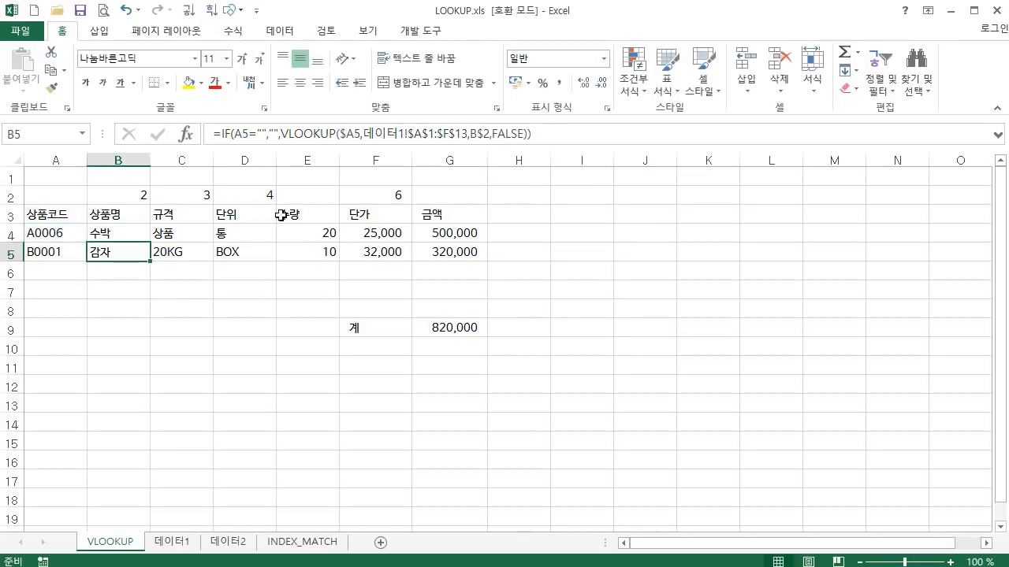
left_click(136, 231)
left_click_drag(151, 242, 275, 263)
Copy B4's lookup formula into F4 as formula only, fill it down to F5, and check the formula in C4.
left_click(128, 232)
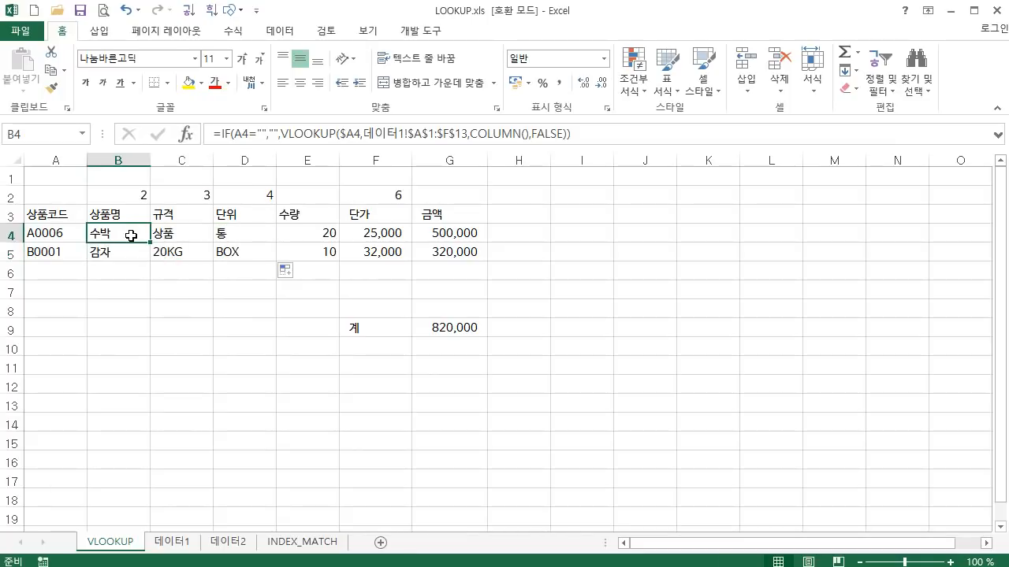
key("ctrl+c")
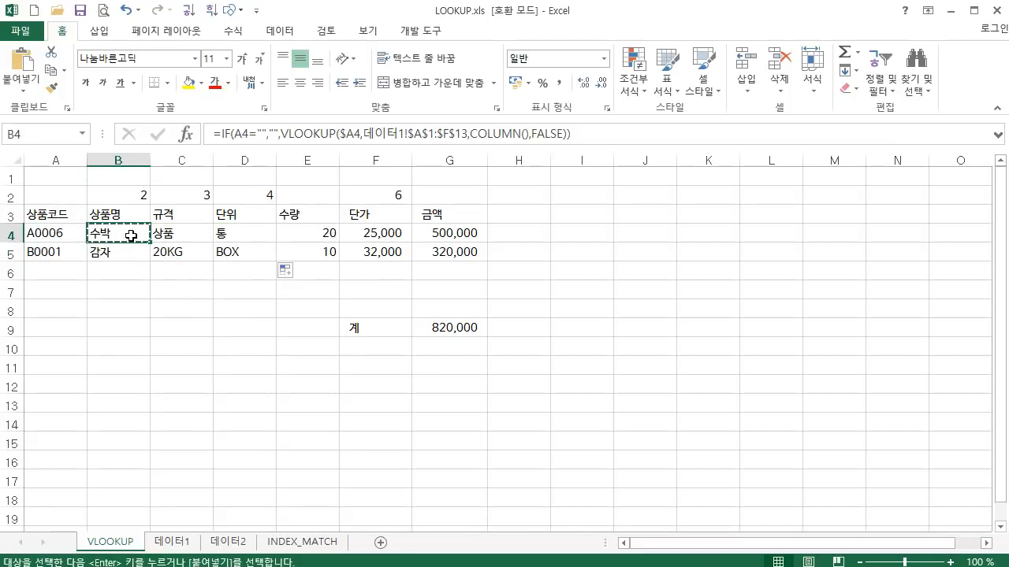
left_click(368, 236)
right_click(368, 236)
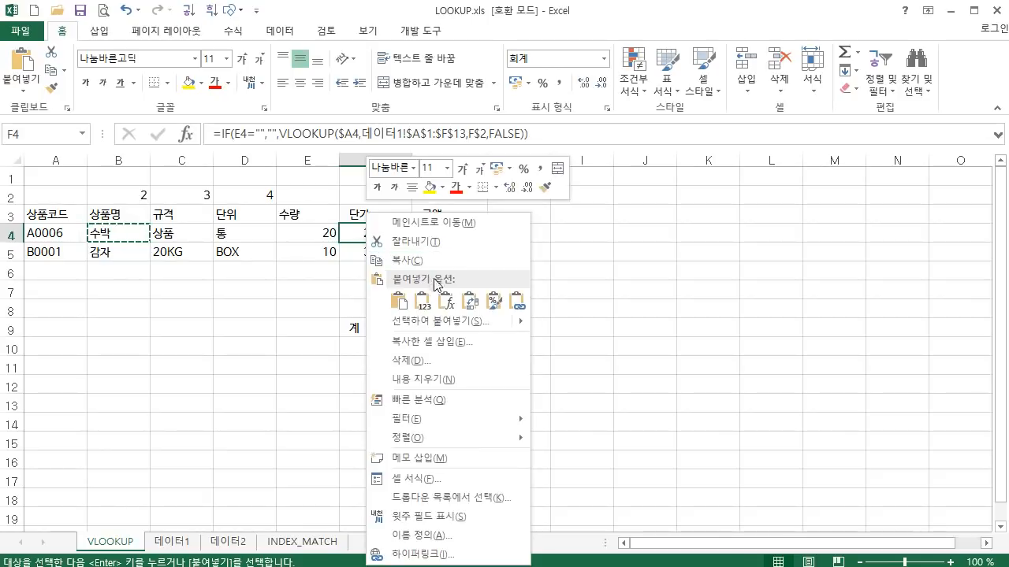
left_click(446, 304)
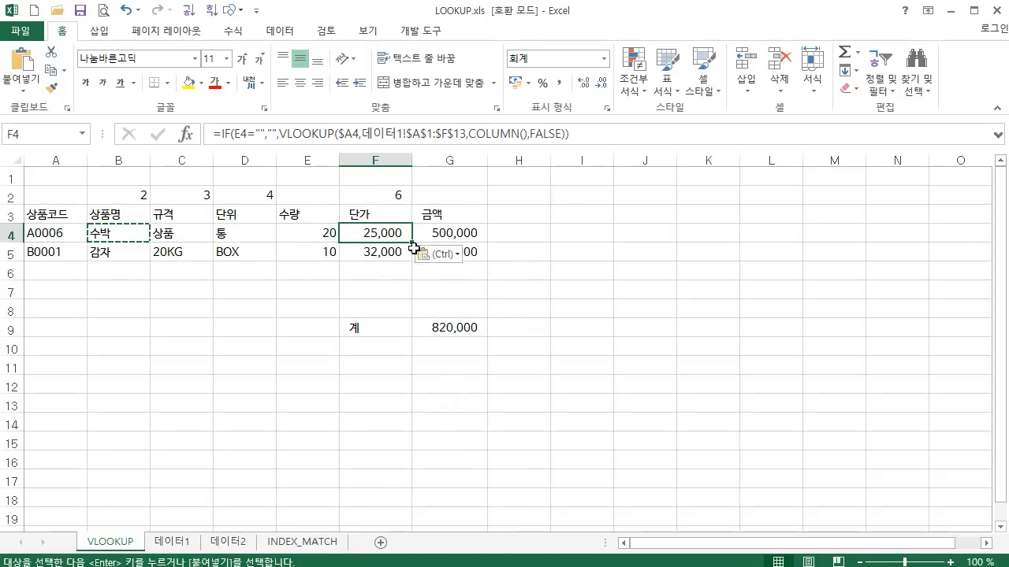
left_click_drag(414, 244, 412, 260)
left_click(253, 289)
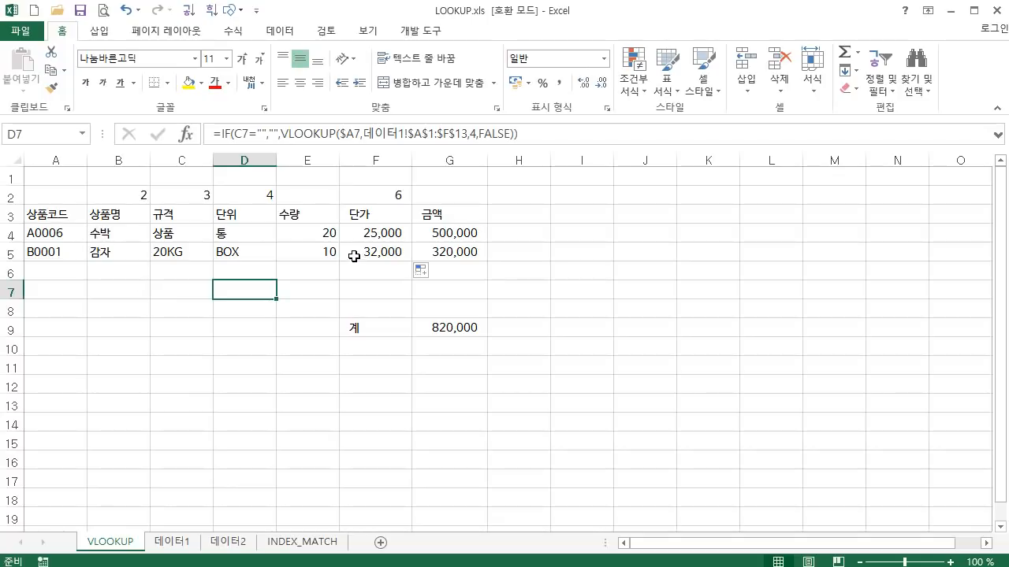
left_click(178, 234)
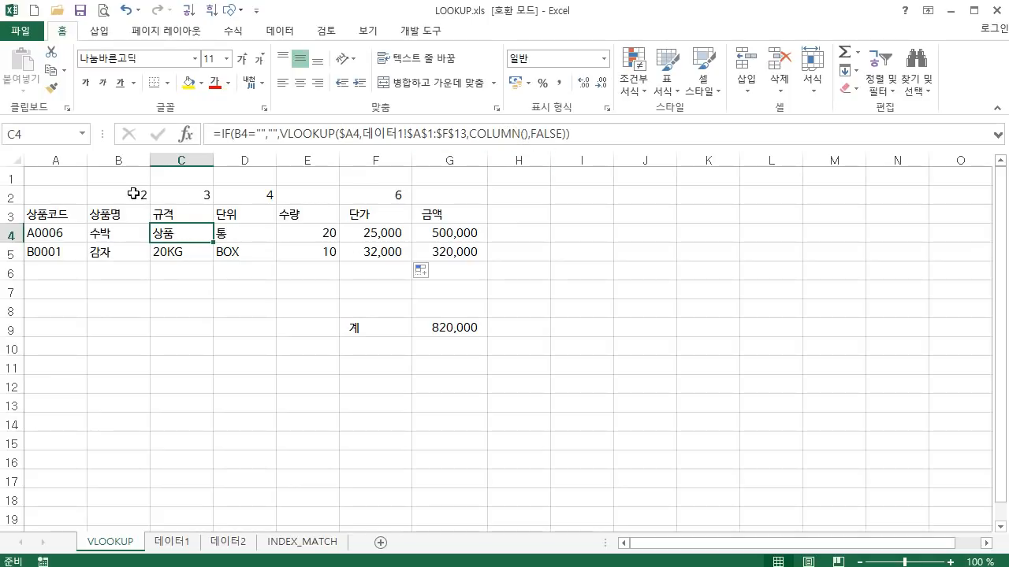
Clear the index numbers from B2 to F2 and delete the empty row 2 above the product headers.
left_click_drag(134, 194, 401, 193)
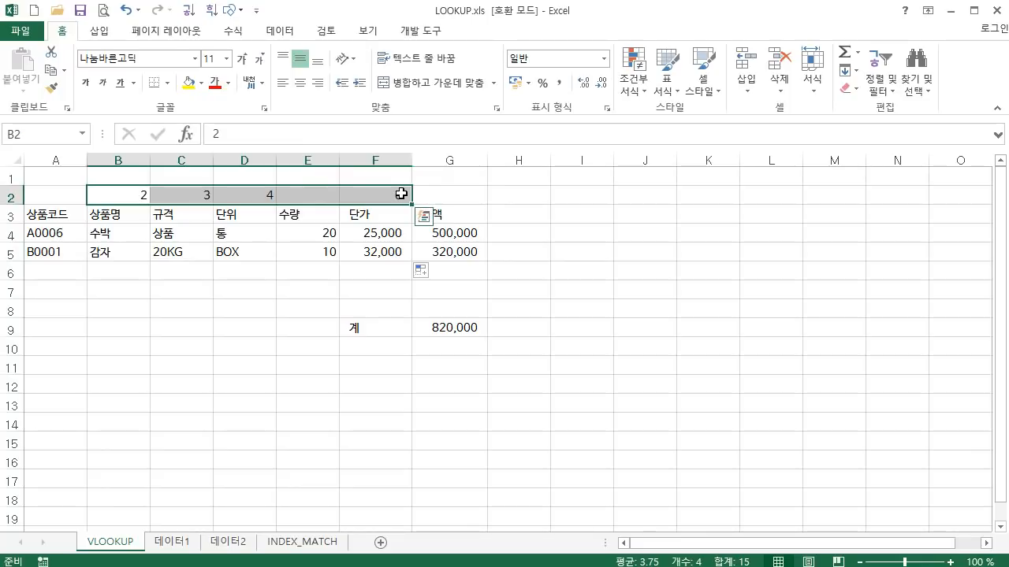
key("Delete")
left_click(258, 312)
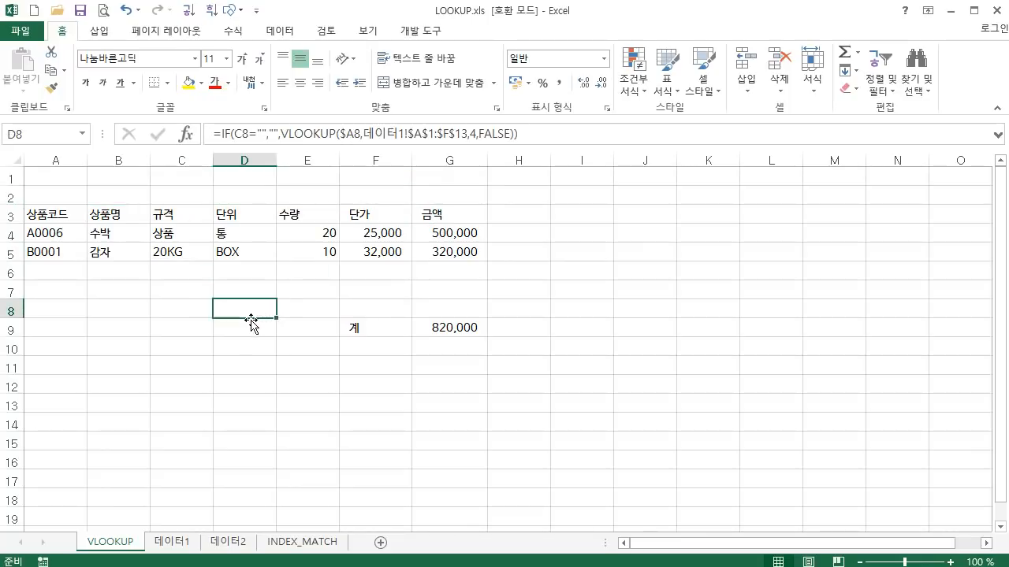
right_click(5, 196)
left_click(74, 354)
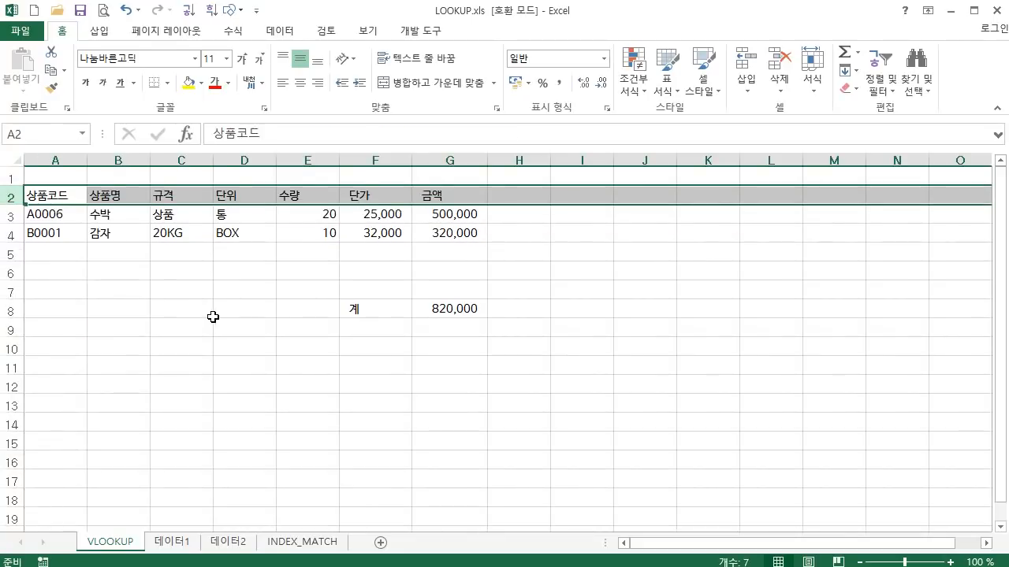
left_click(211, 315)
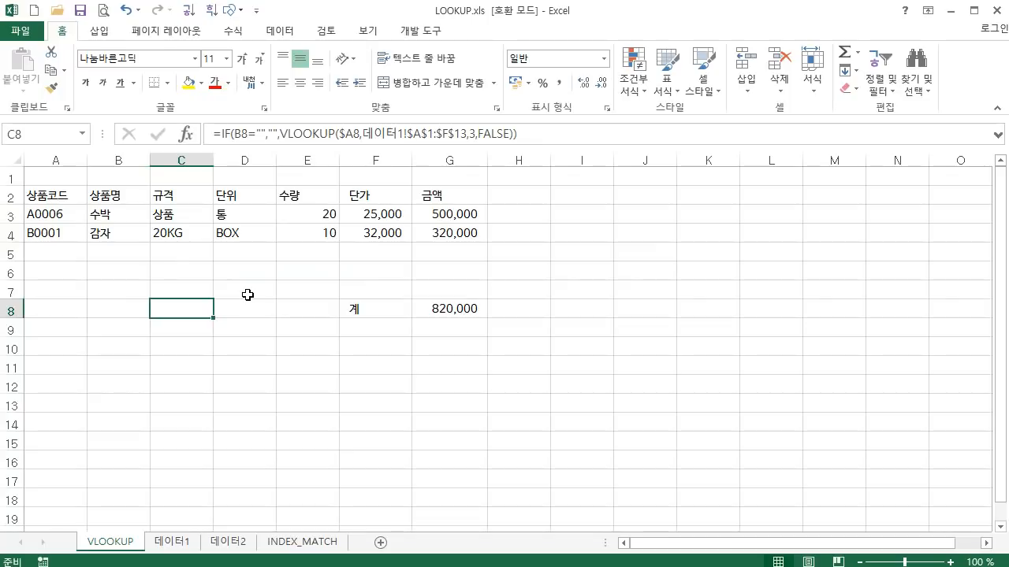
Minimize the LOOKUP.xls workbook and select cell B2 in the blank workbook 통합 문서1.
left_click(951, 10)
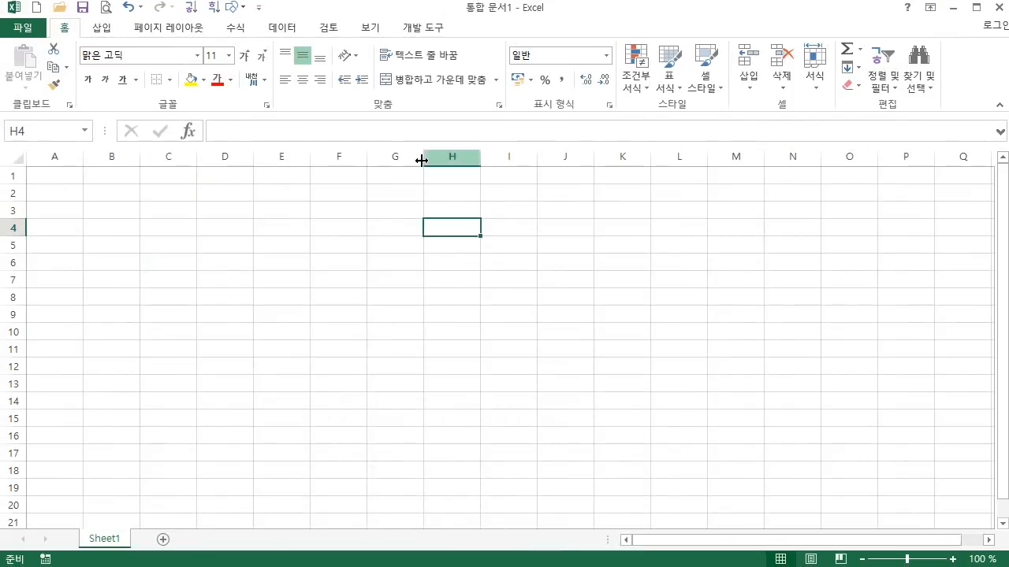
left_click(111, 211)
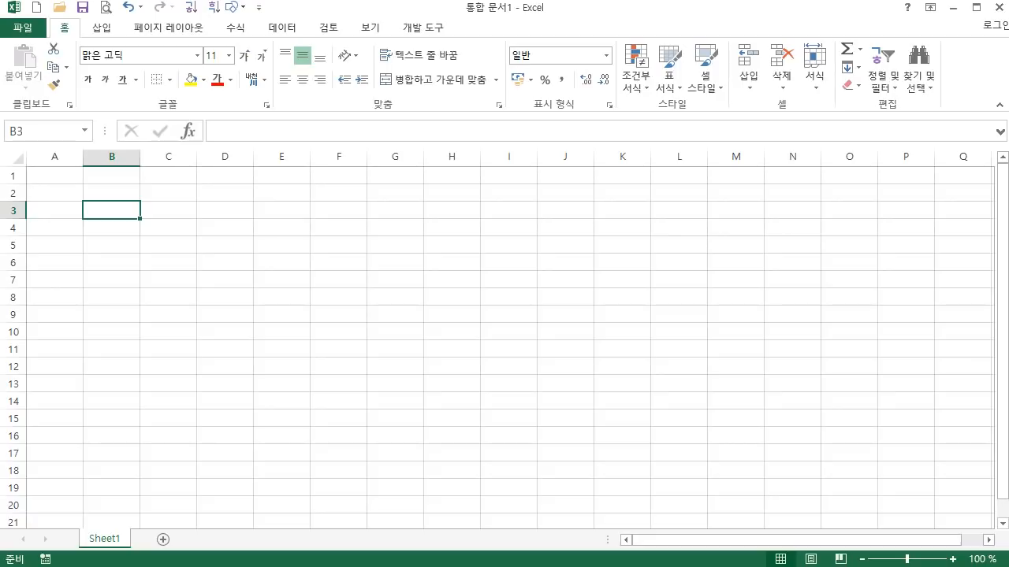
key("ctrl+n")
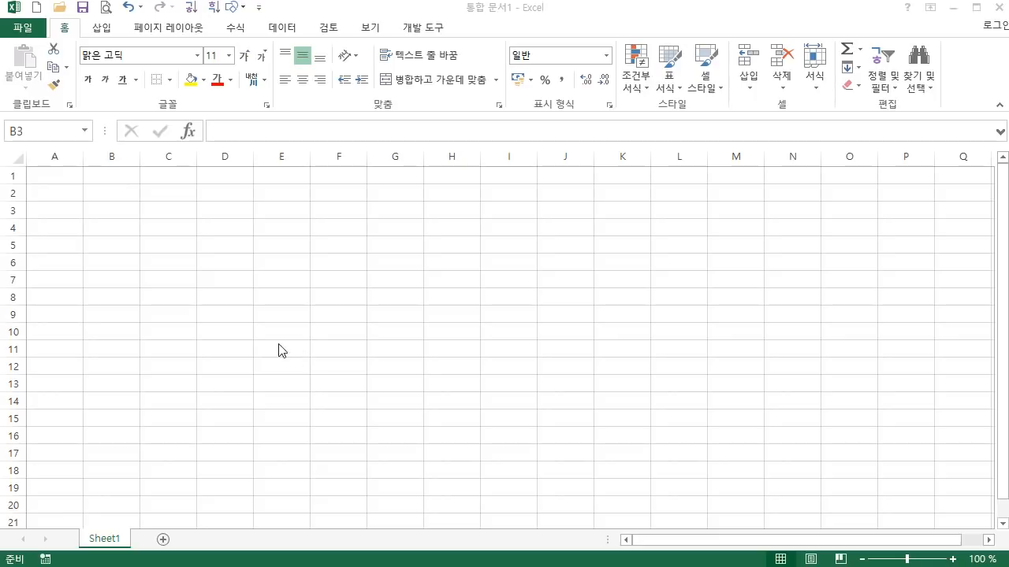
left_click(248, 276)
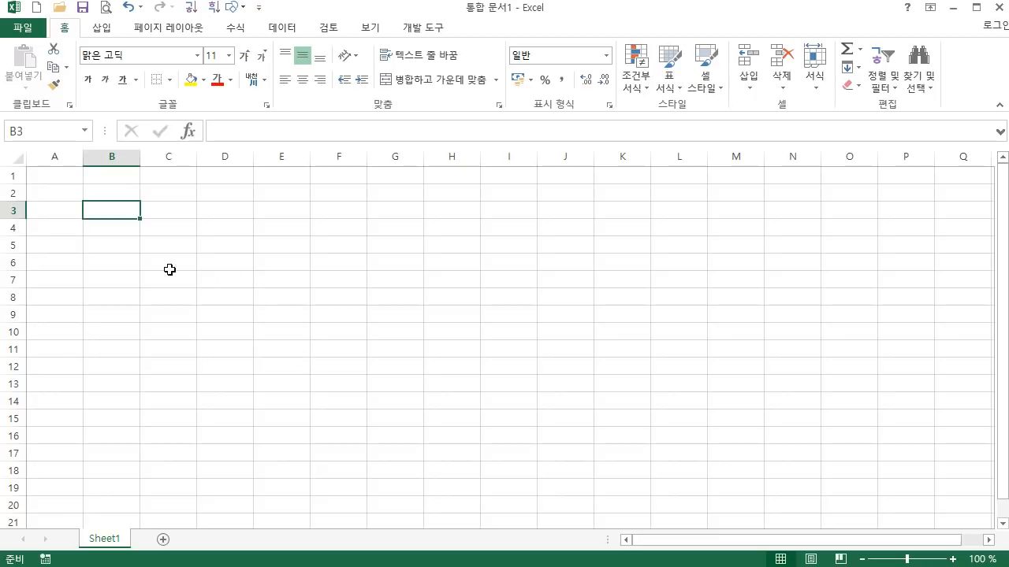
left_click(119, 192)
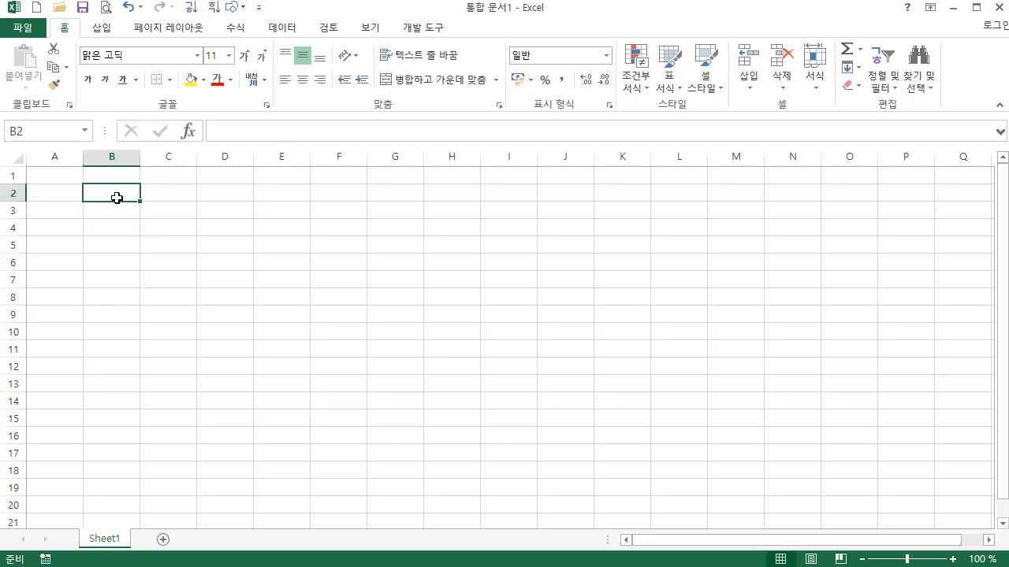
left_click_drag(118, 196, 449, 397)
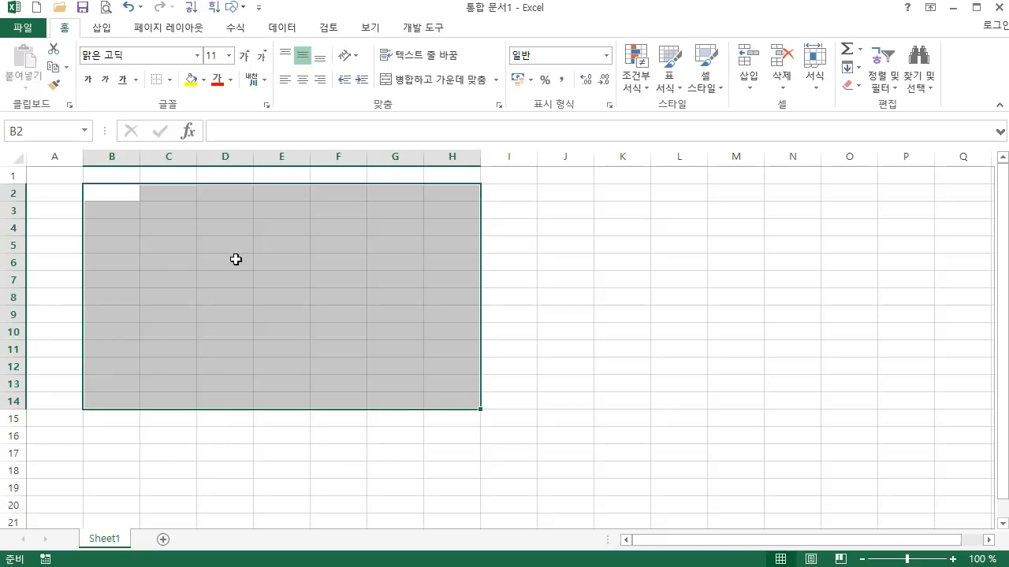
left_click(120, 193)
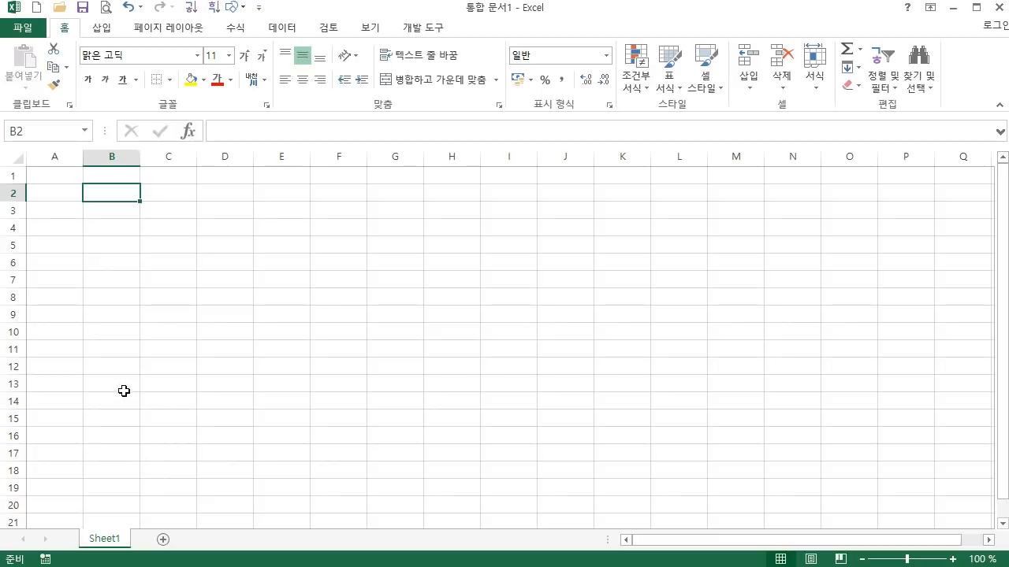
left_click_drag(139, 201, 119, 424)
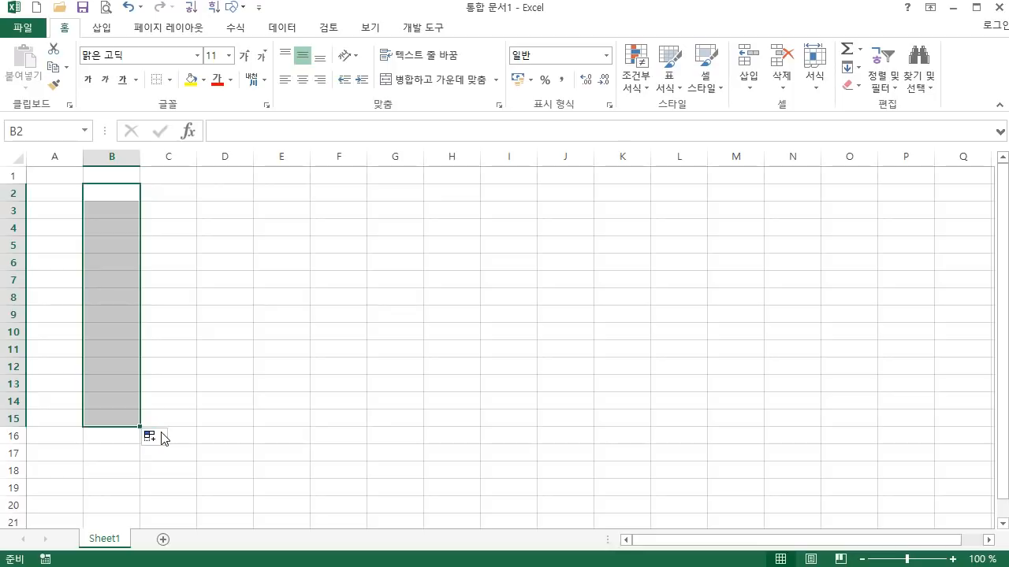
left_click(162, 439)
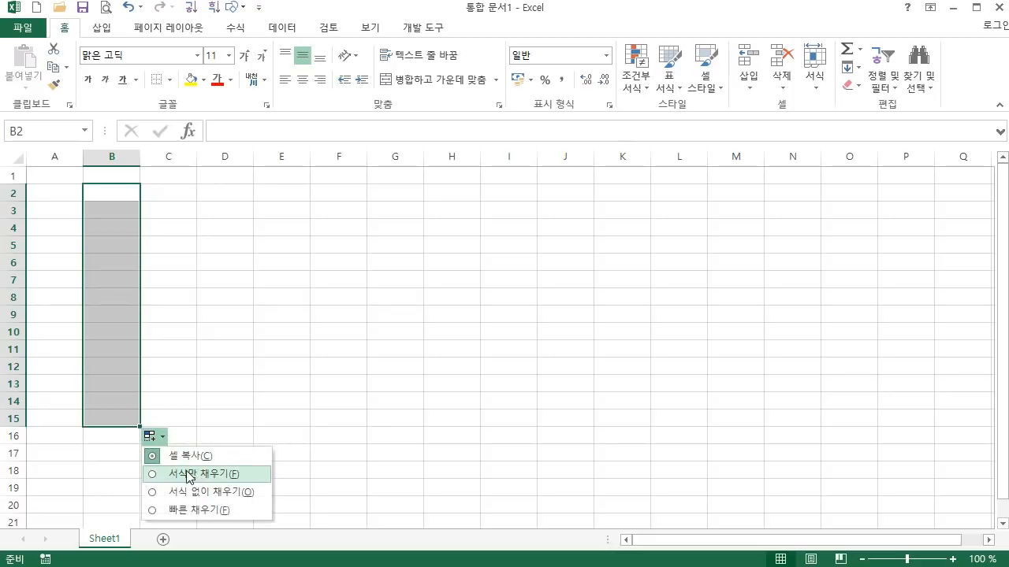
left_click(181, 197)
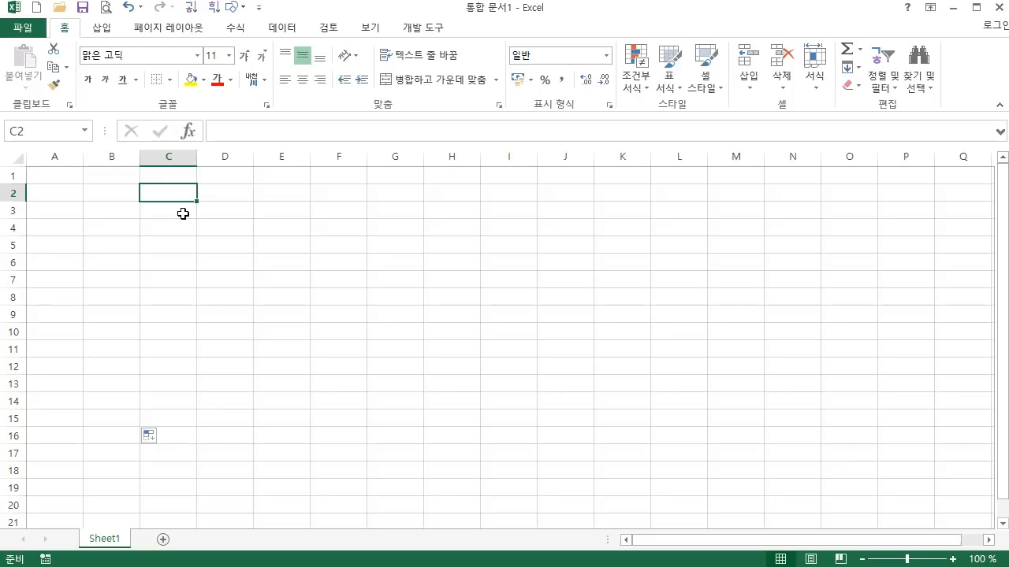
Enter 1 in B2 and fill it down to B16 as a consecutive number series.
left_click(105, 191)
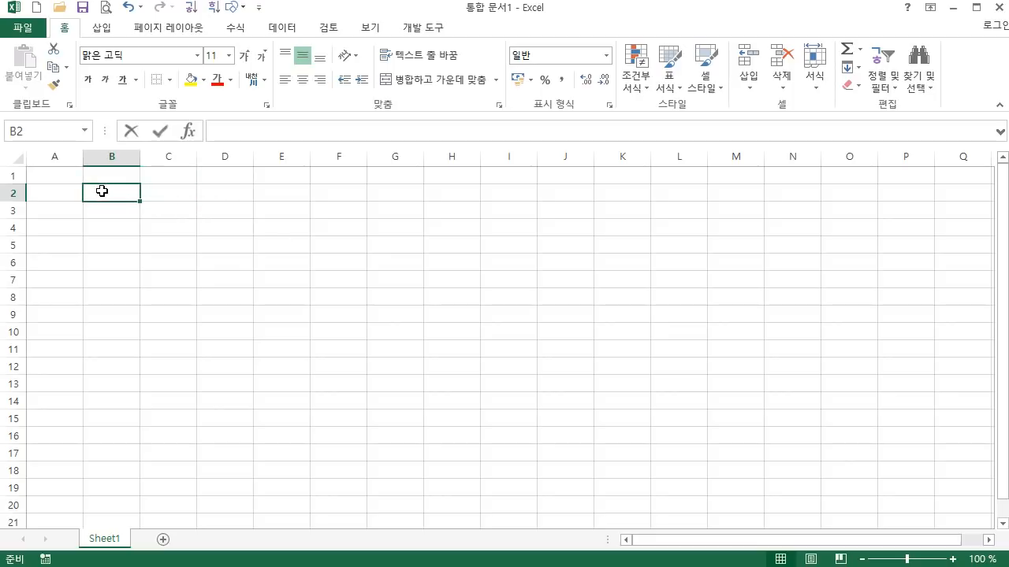
type("1")
key("Return")
left_click(120, 193)
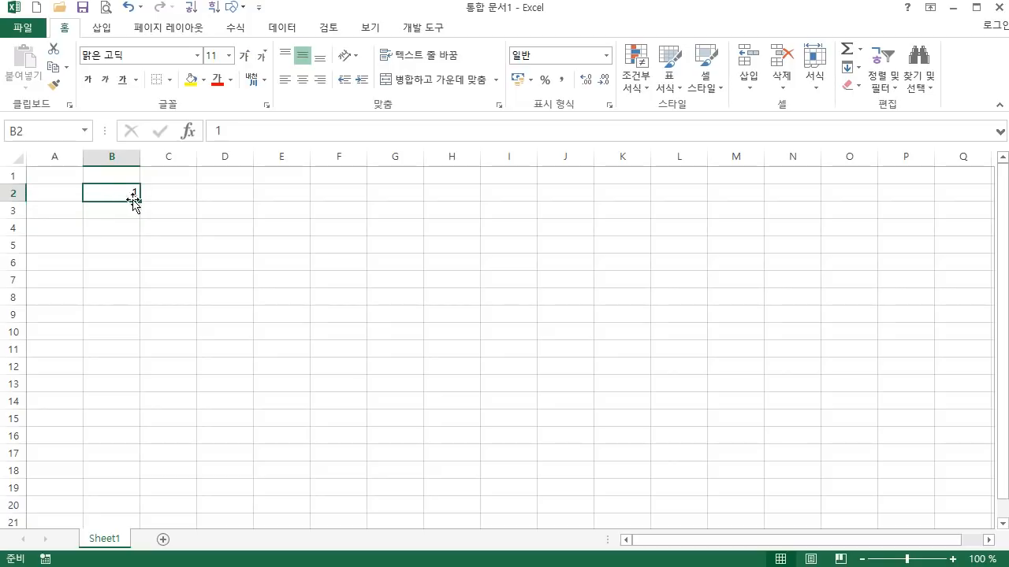
left_click_drag(138, 201, 106, 437)
left_click(152, 456)
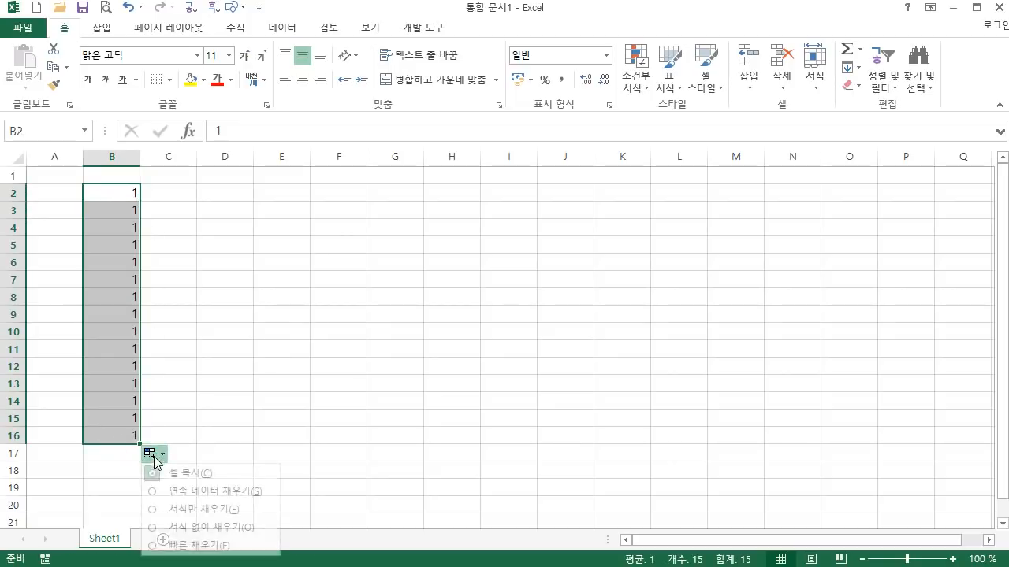
left_click(204, 489)
left_click(219, 405)
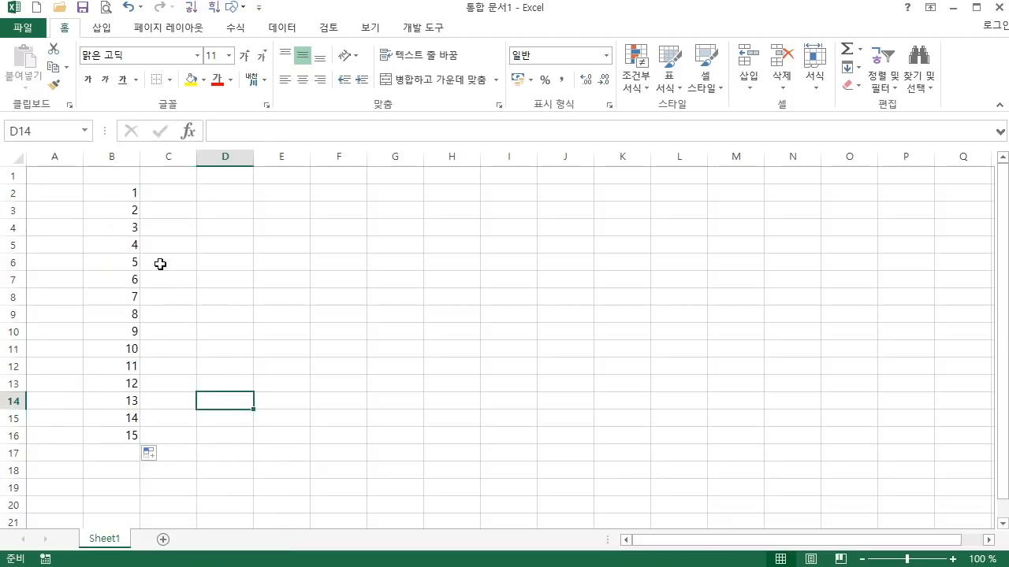
Enter =ROW()-1 in D2 and fill the formula down to D16.
left_click(115, 192)
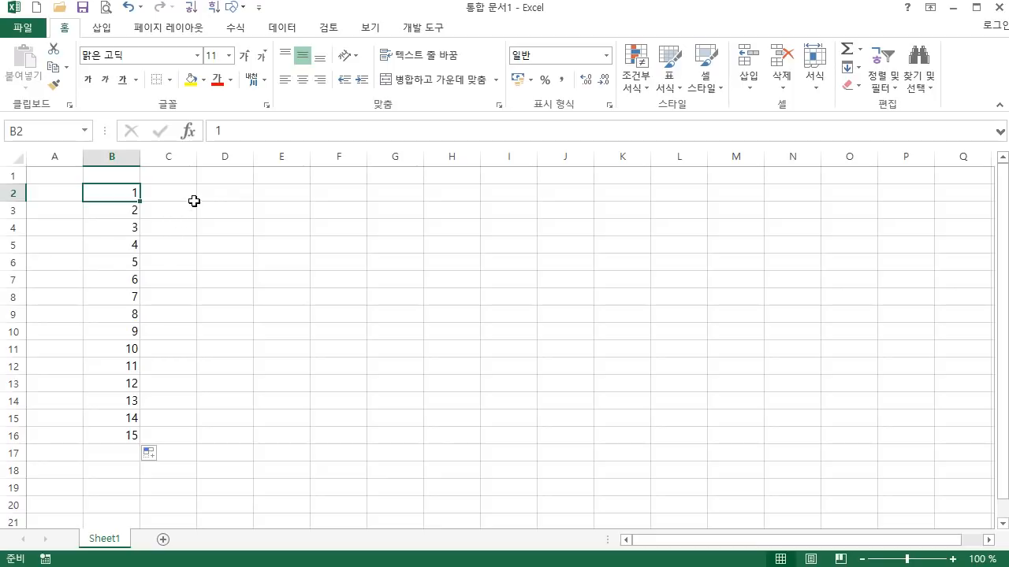
left_click(218, 198)
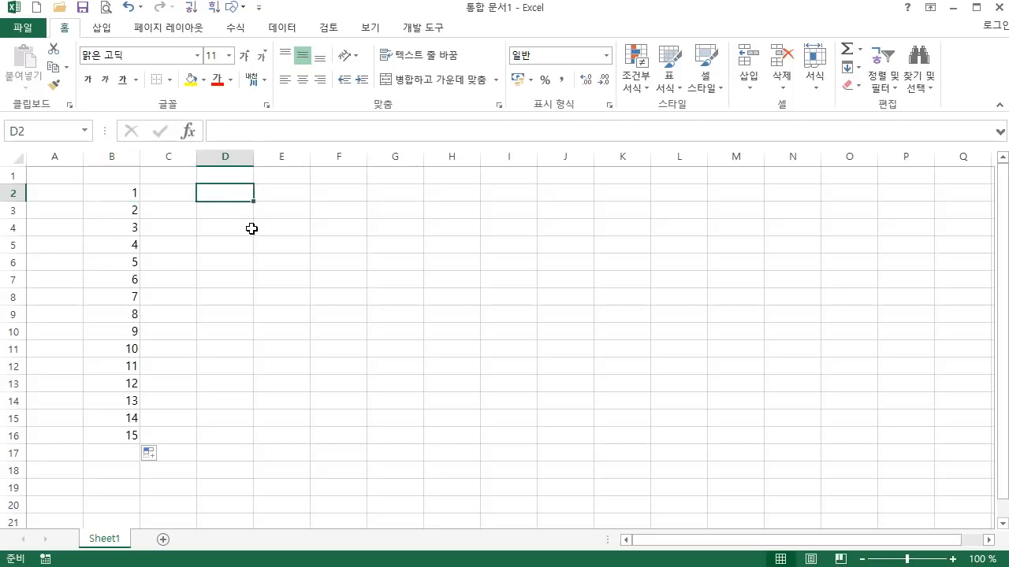
type("=row")
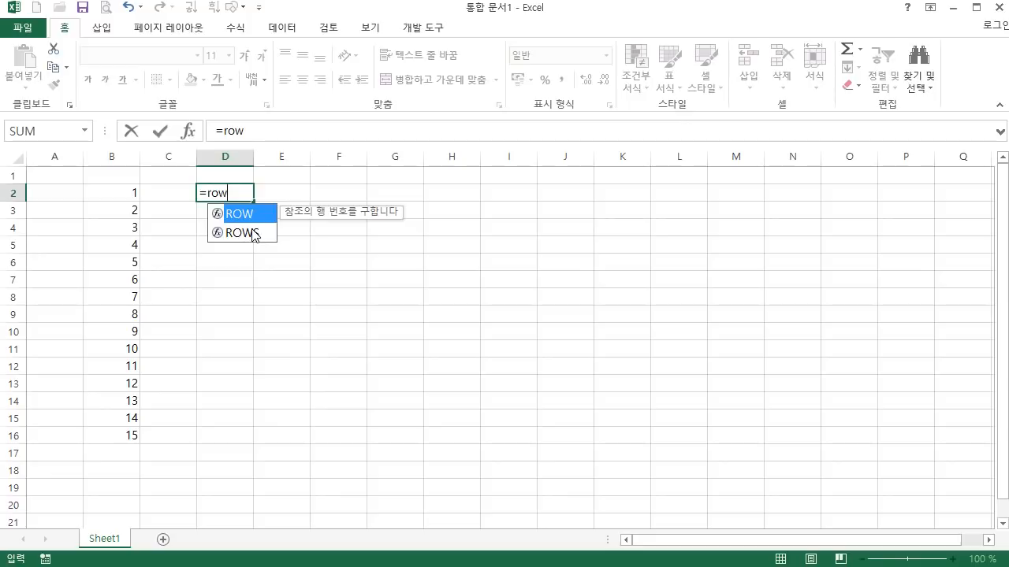
type("()-1")
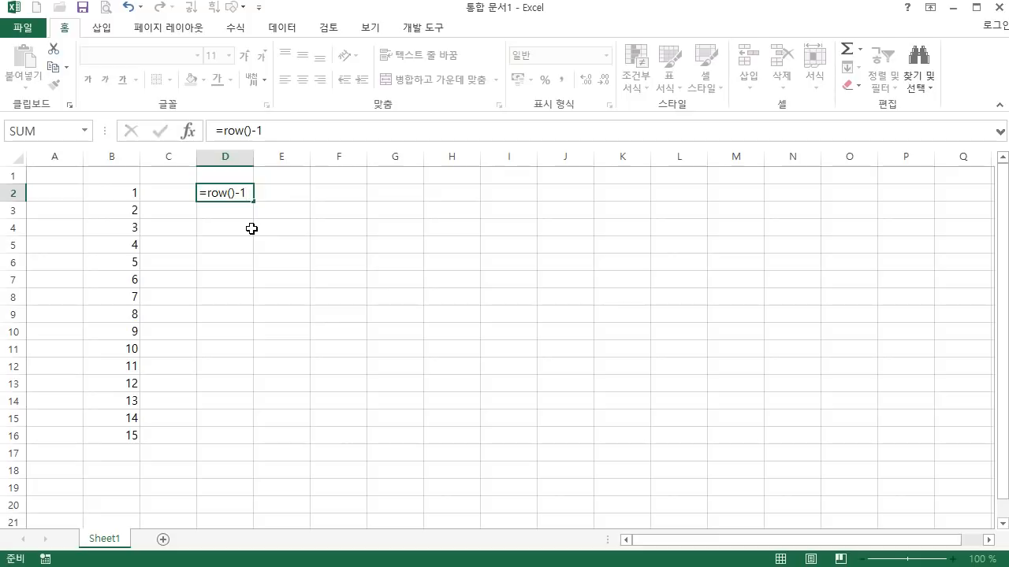
key("Return")
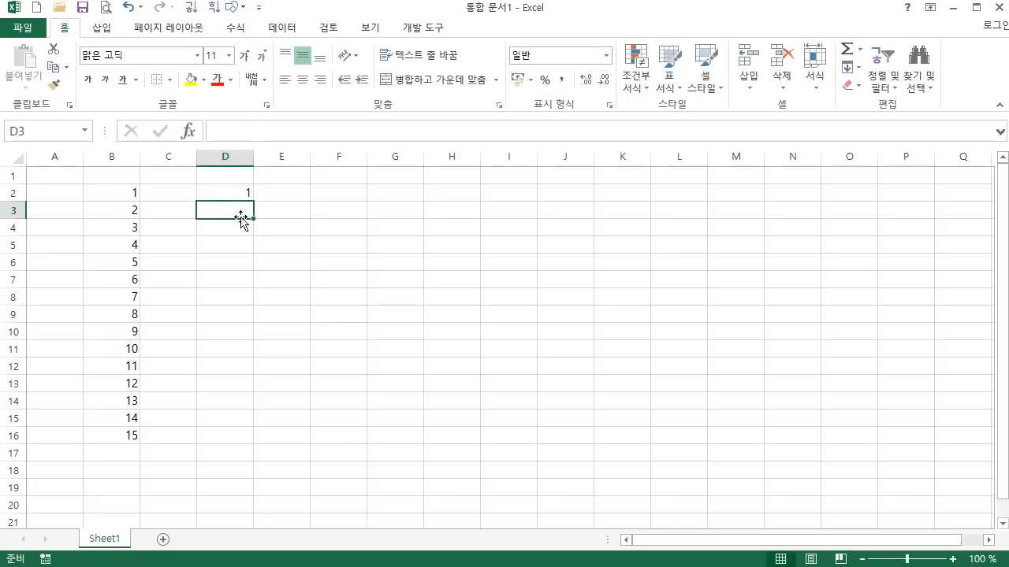
left_click(222, 188)
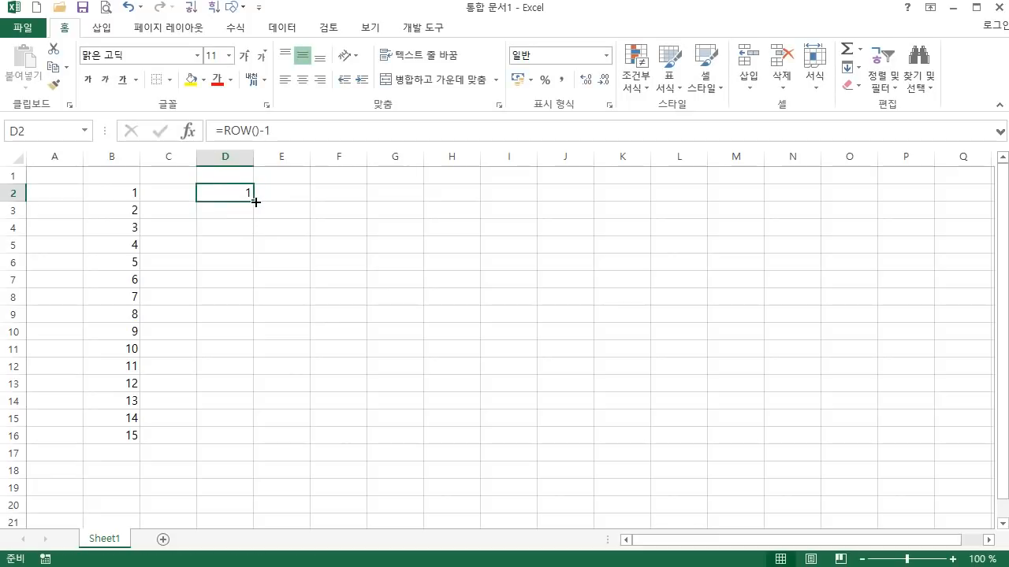
left_click_drag(253, 207, 236, 441)
left_click(192, 281)
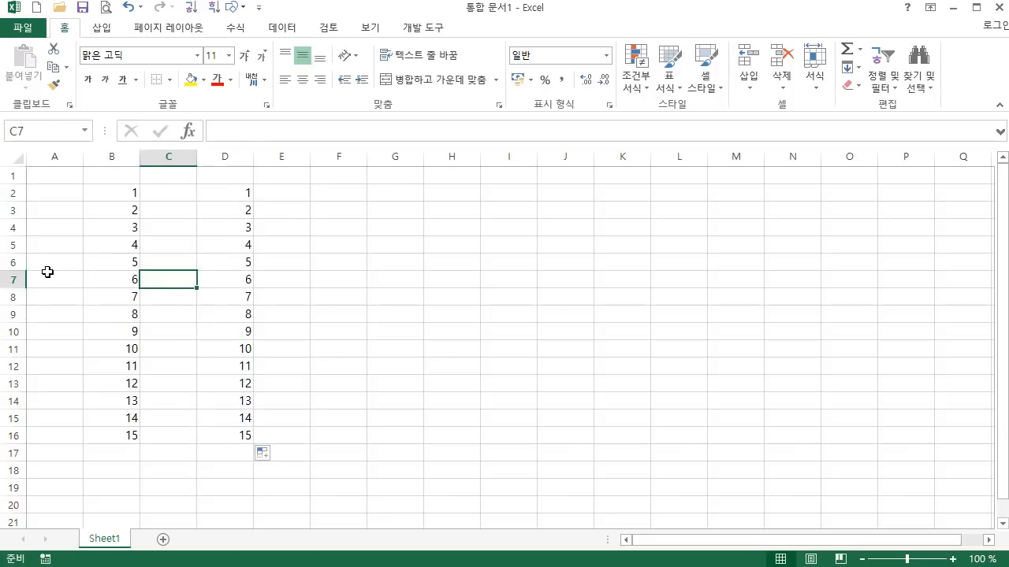
Delete rows 6 to 8 and check the numbering in B6.
left_click(14, 263)
left_click_drag(14, 263, 13, 297)
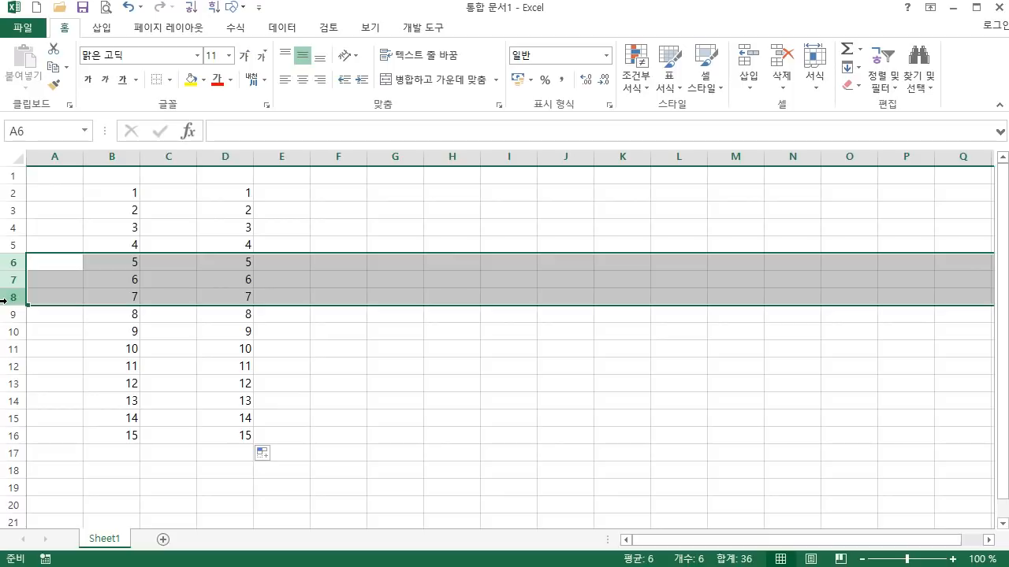
key("ctrl+minus")
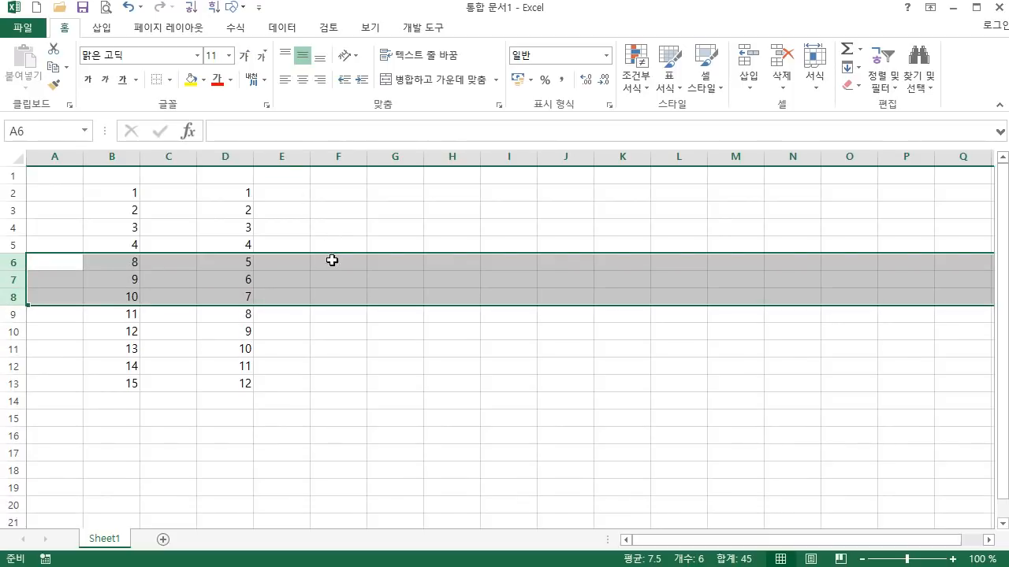
left_click(332, 260)
left_click(124, 264)
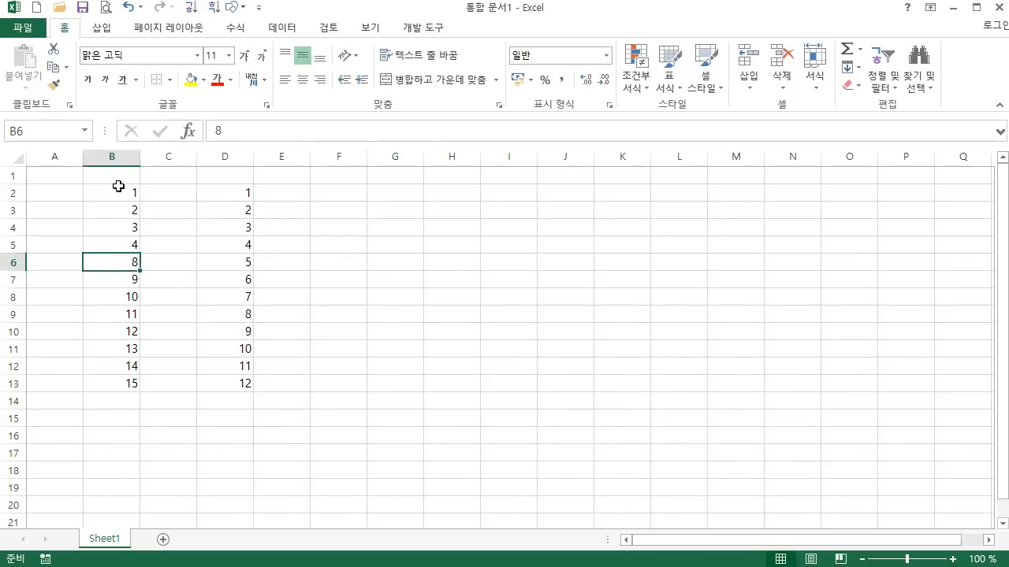